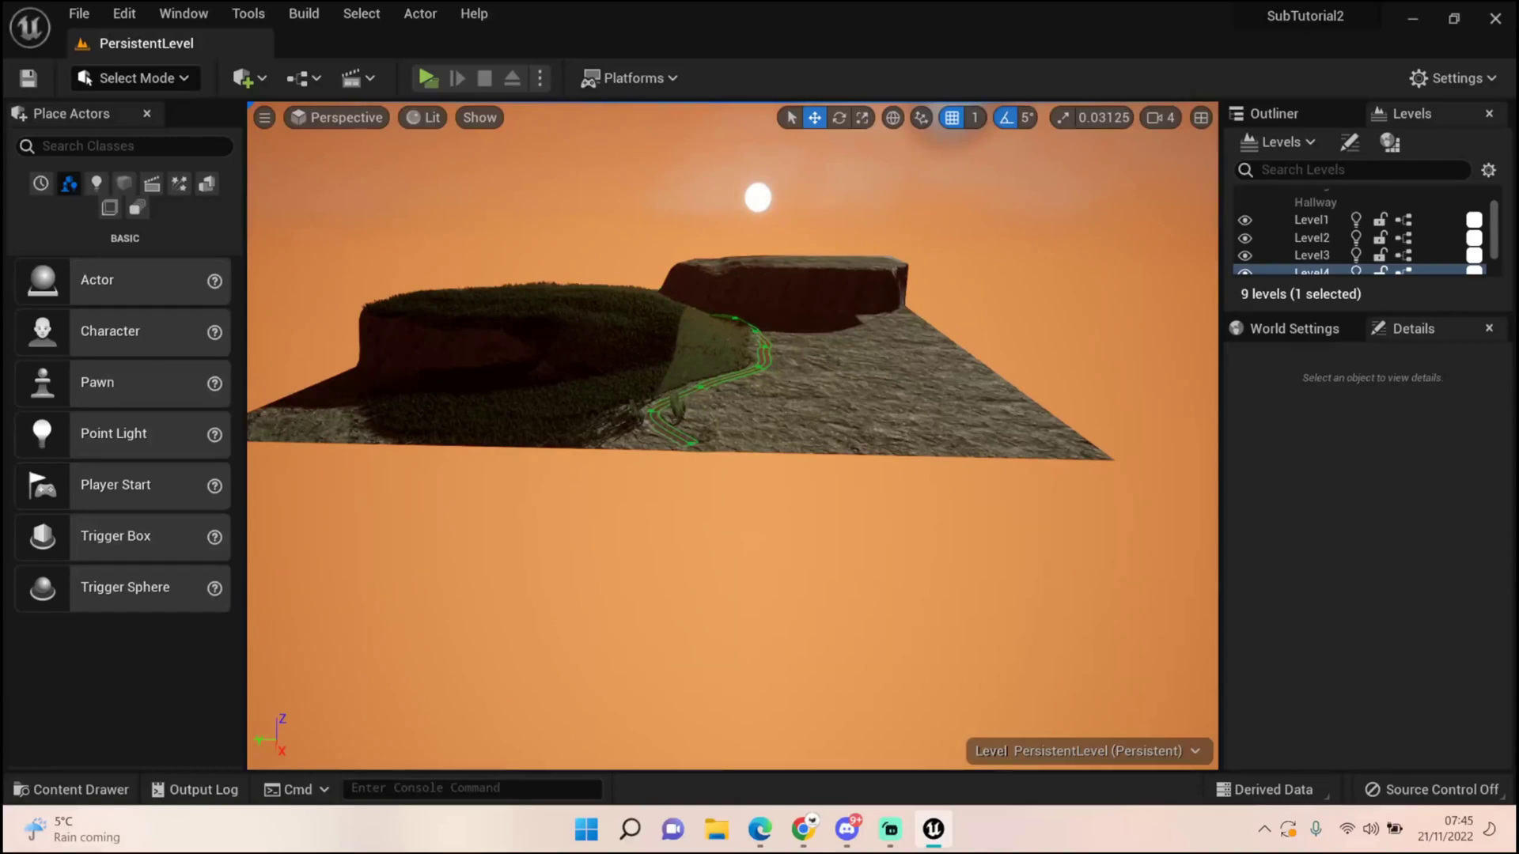
Duplicate the Level4 map in the lEVELS folder as Level5, and duplicate Level5 as Level6.
click(73, 789)
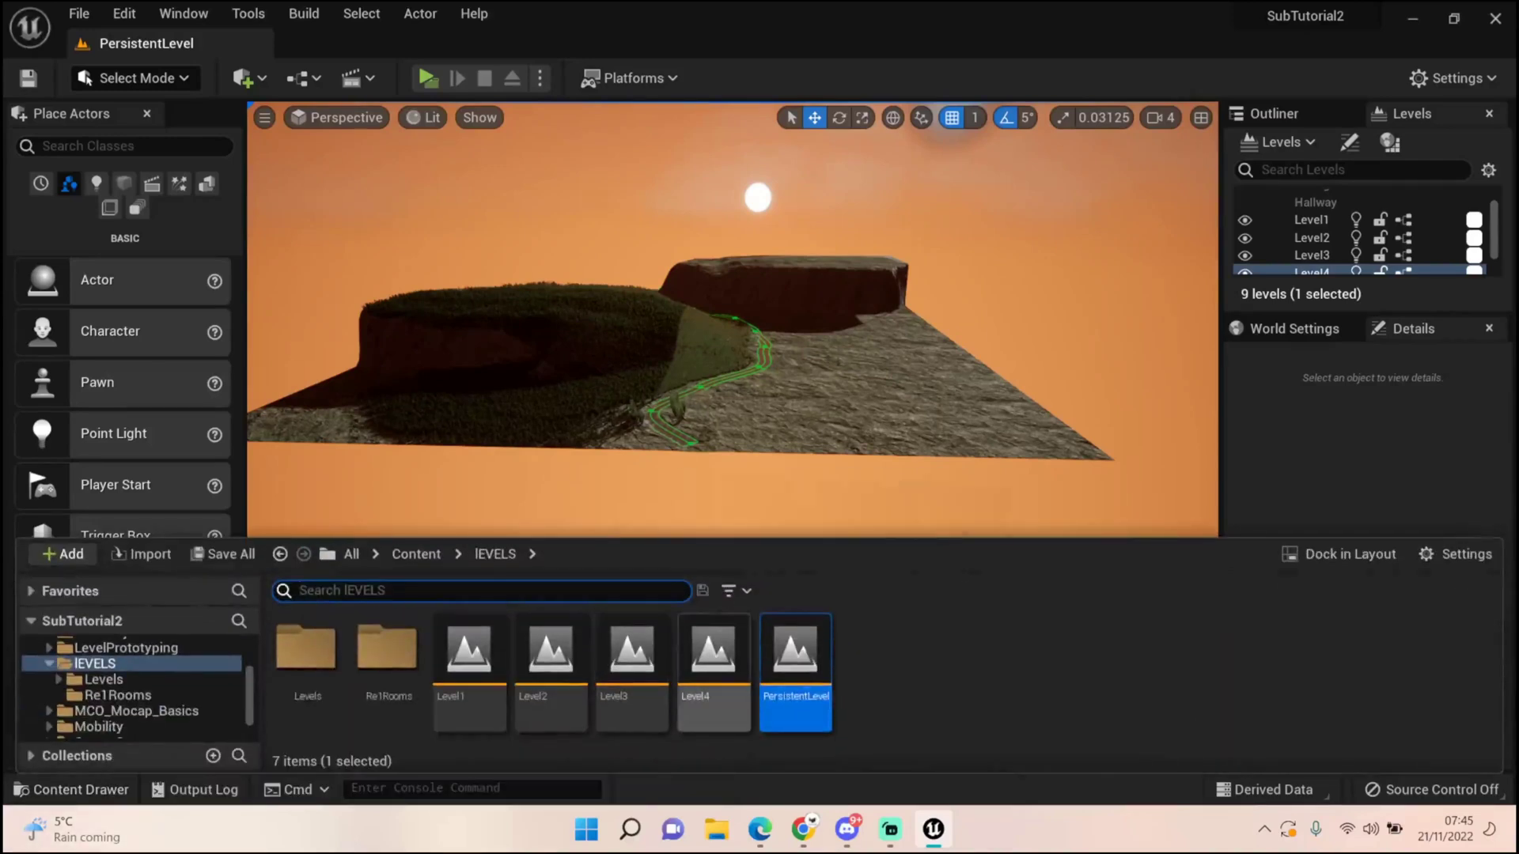
right_click(795, 657)
click(791, 259)
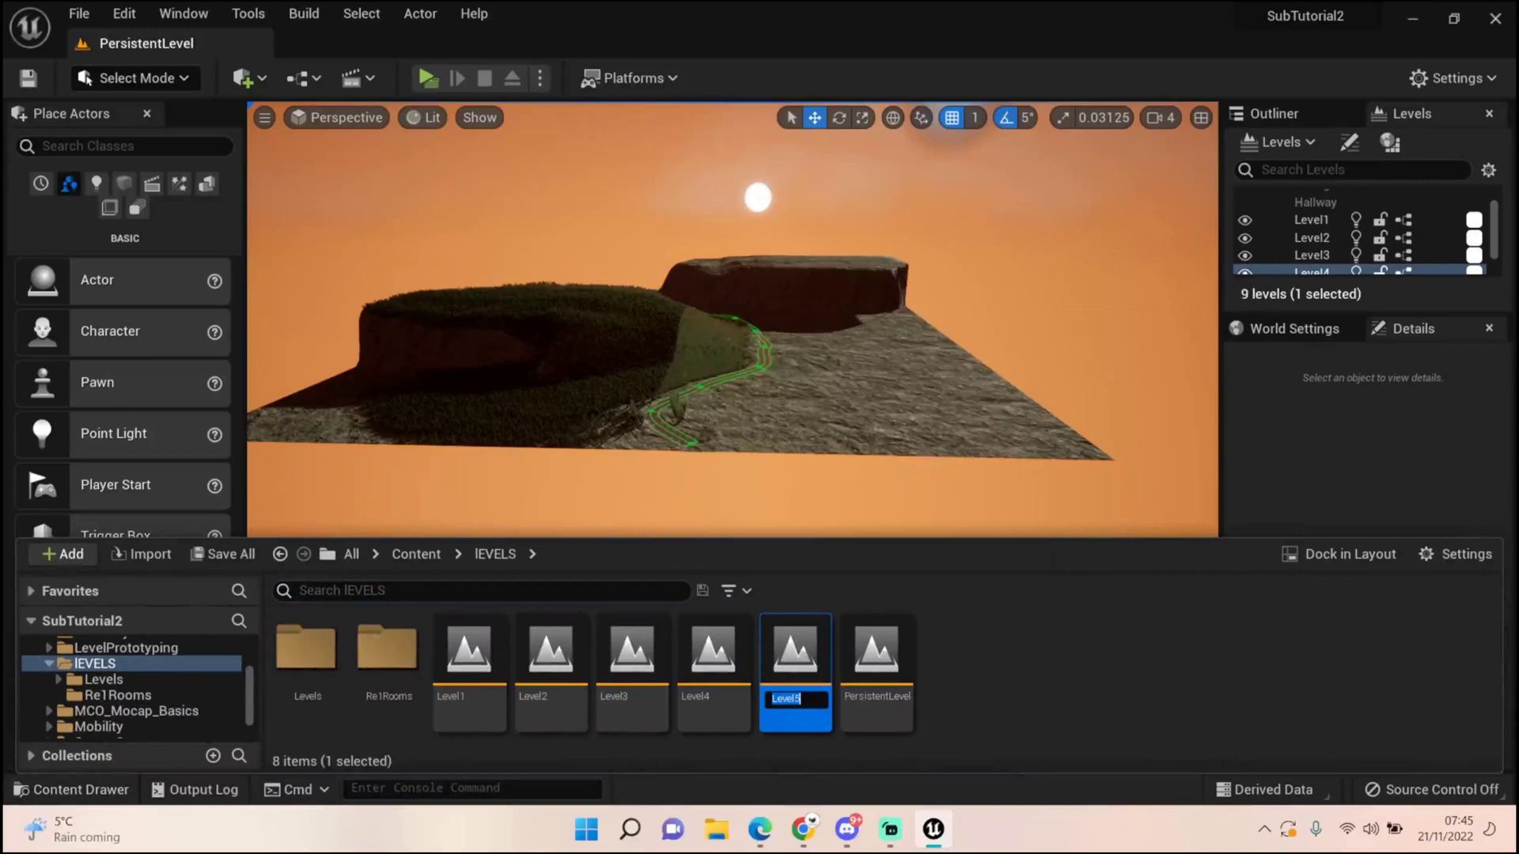
key(Return)
right_click(789, 679)
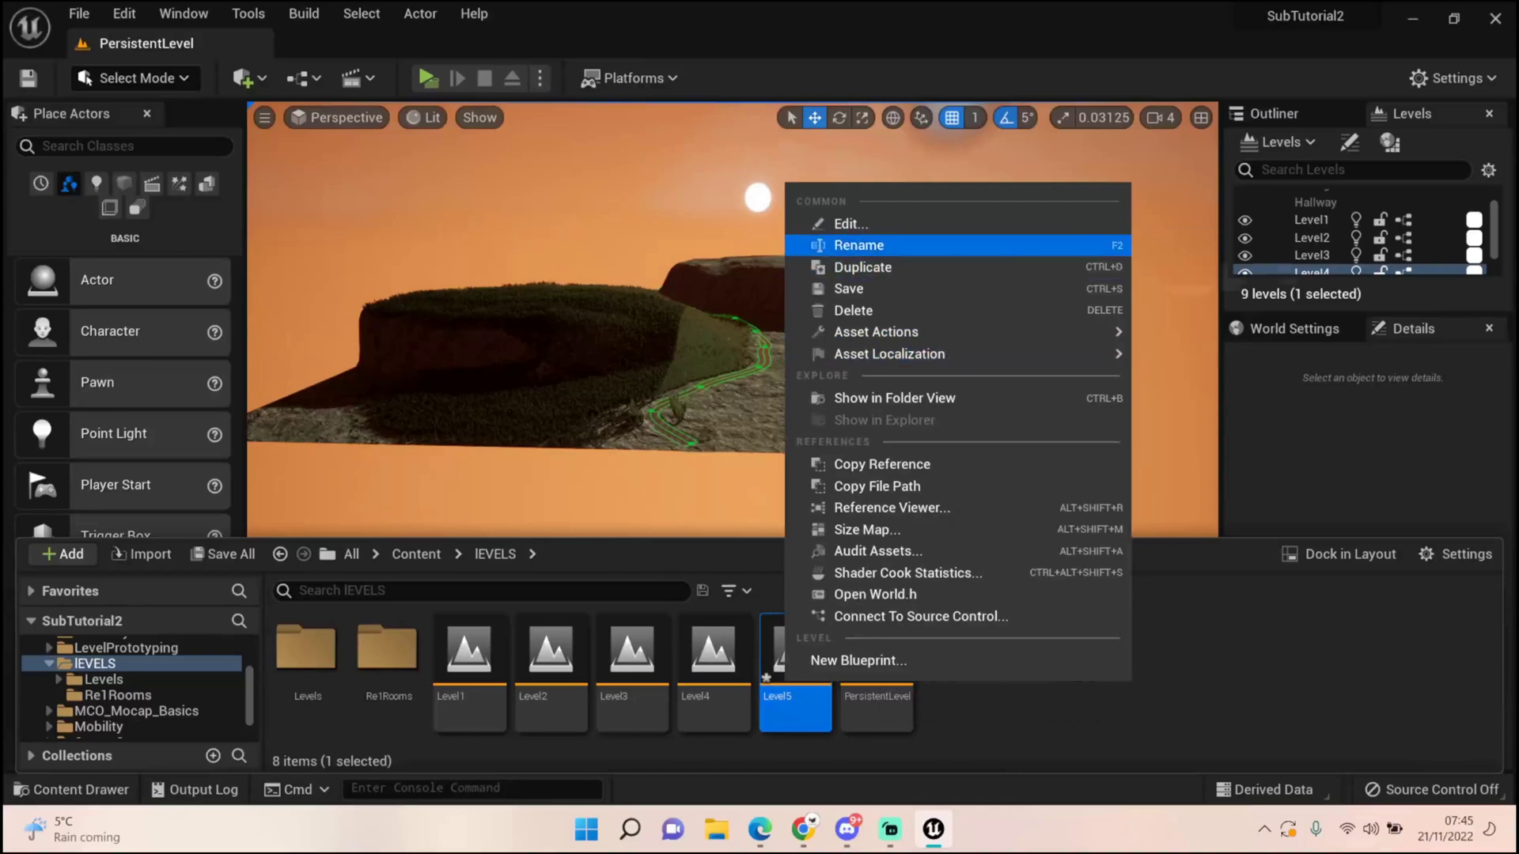
click(862, 267)
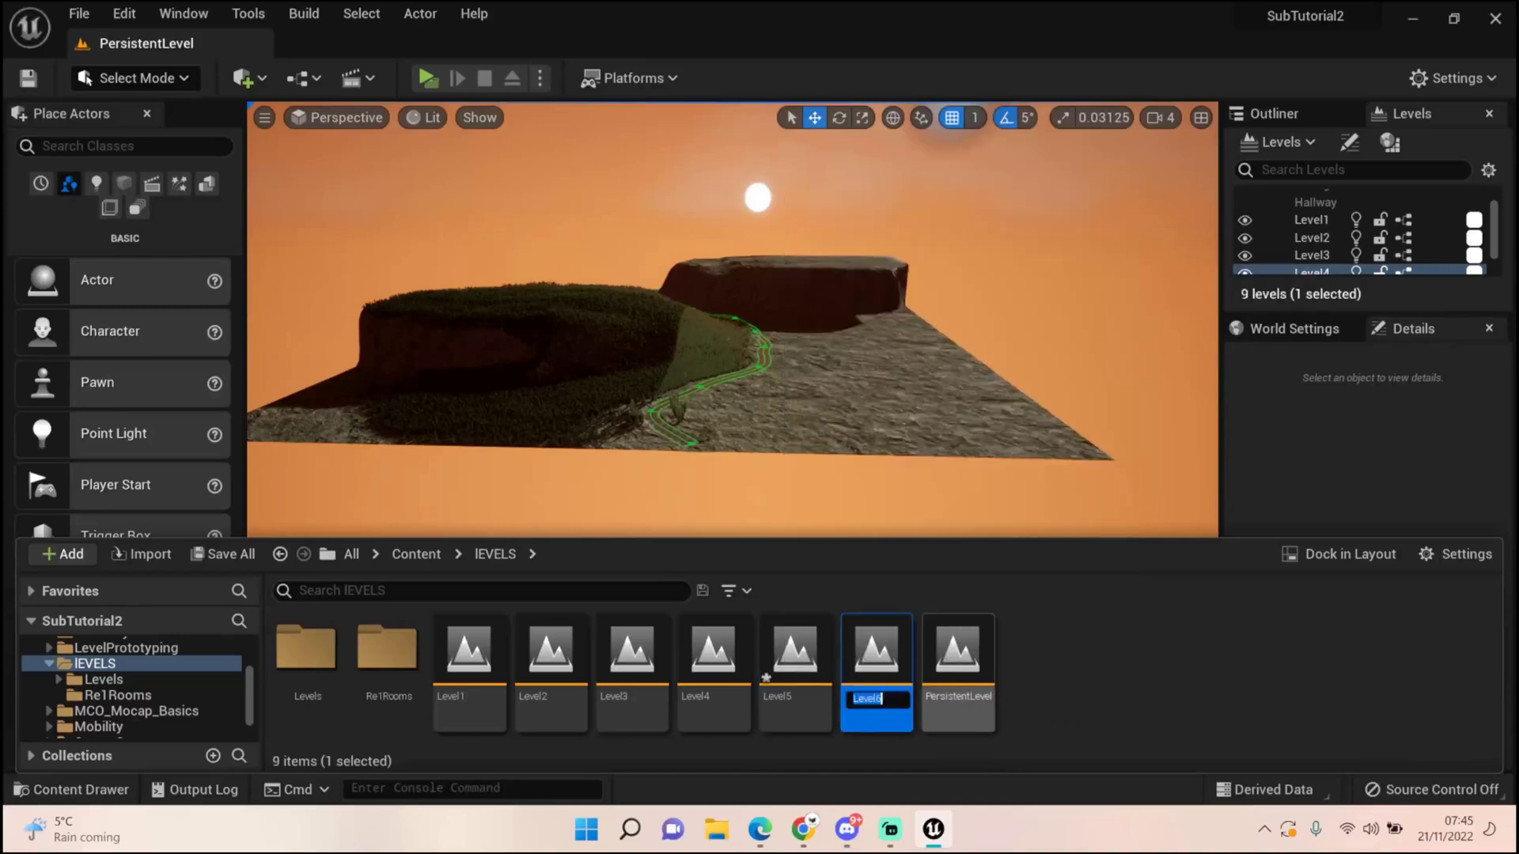
key(Return)
Duplicate the Level6 map as Level7, and duplicate Level7 as Level8.
right_click(878, 664)
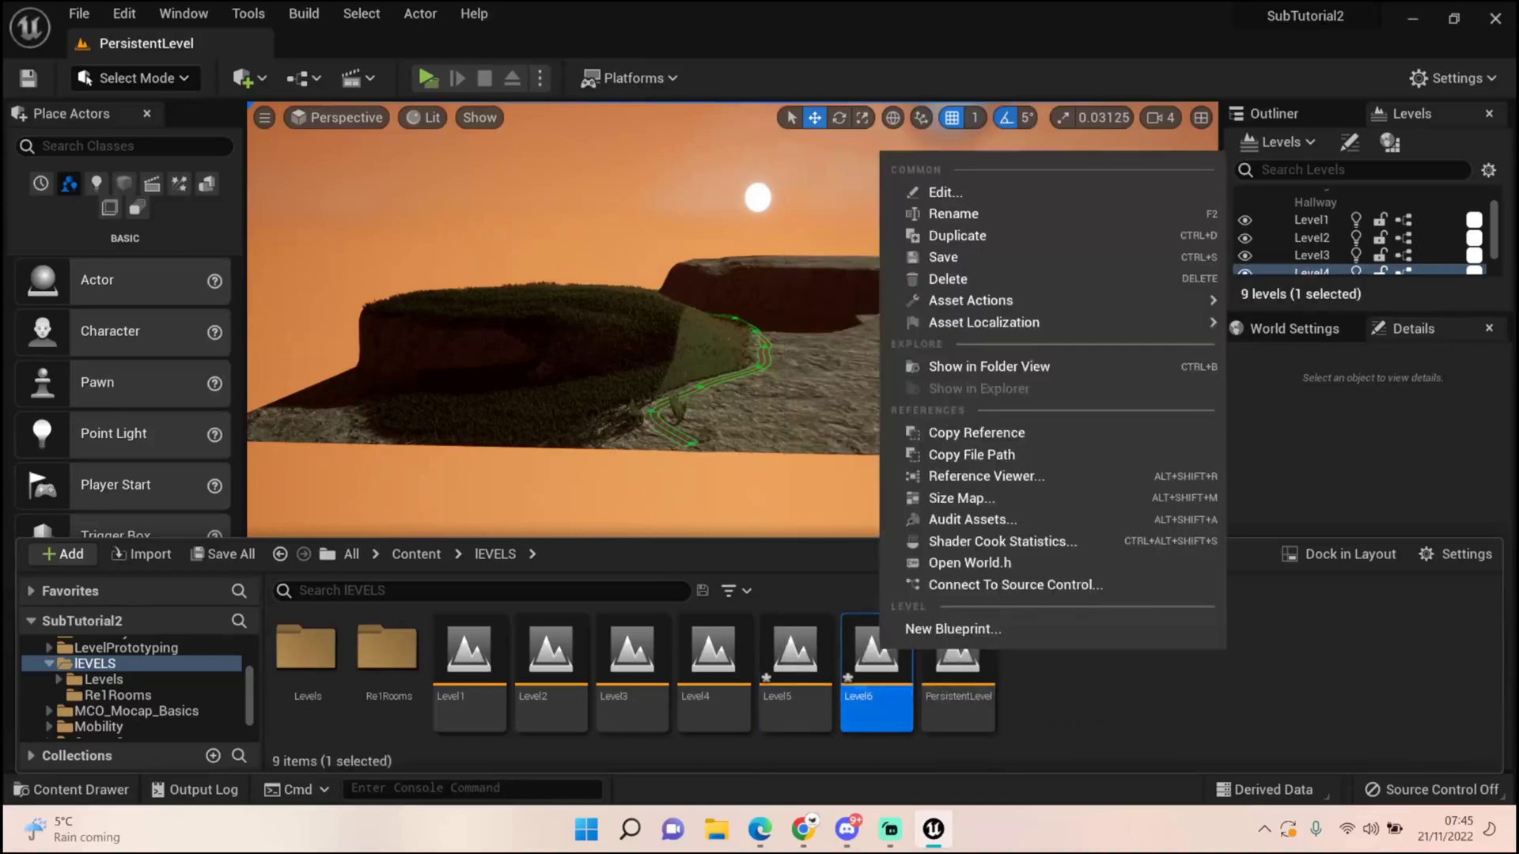
mouse_move(1215, 324)
click(957, 235)
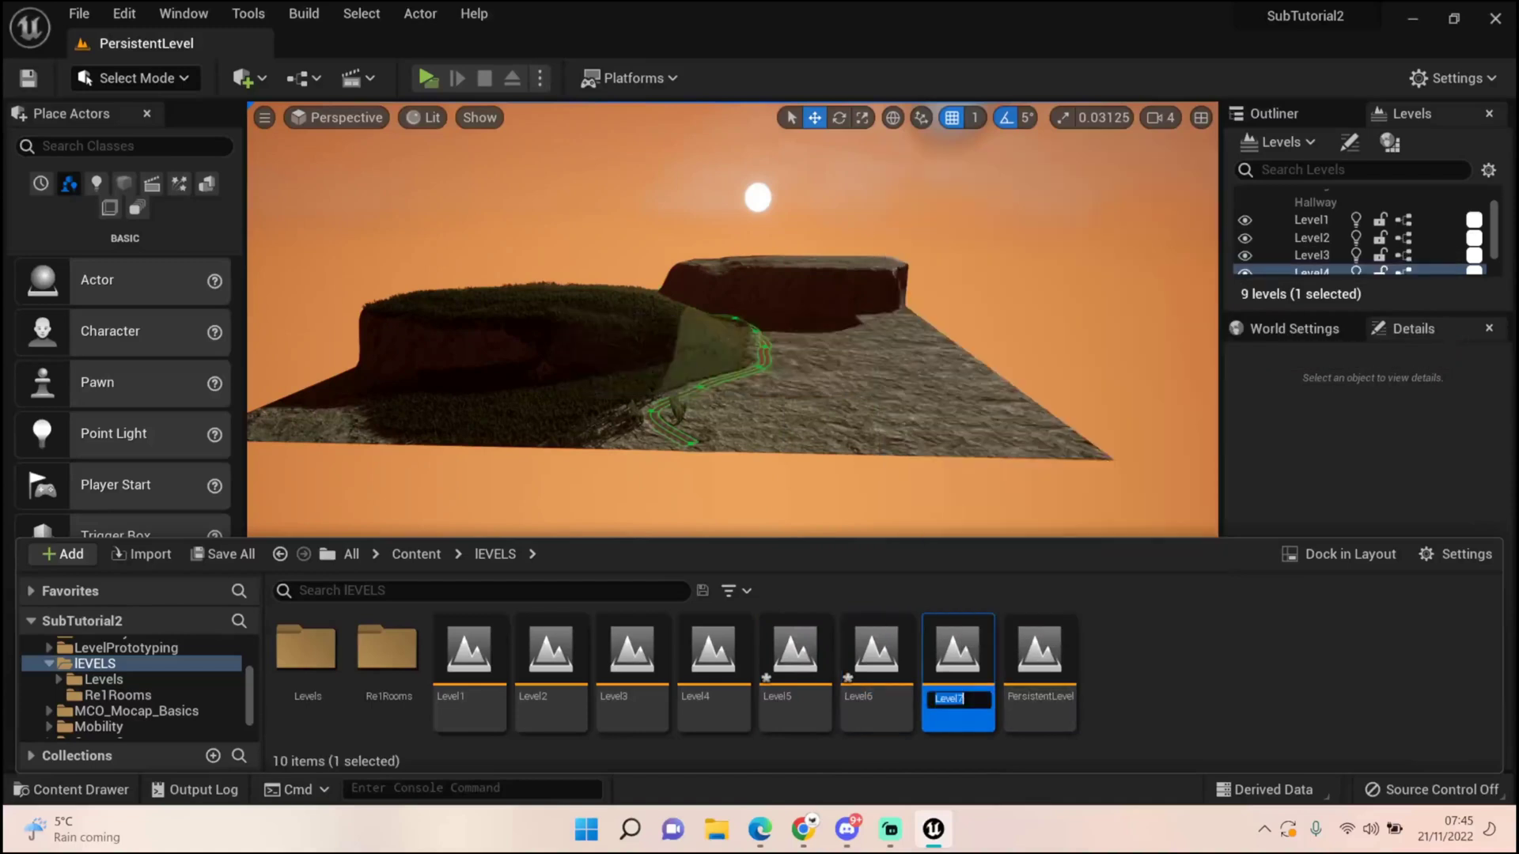
key(Return)
right_click(957, 664)
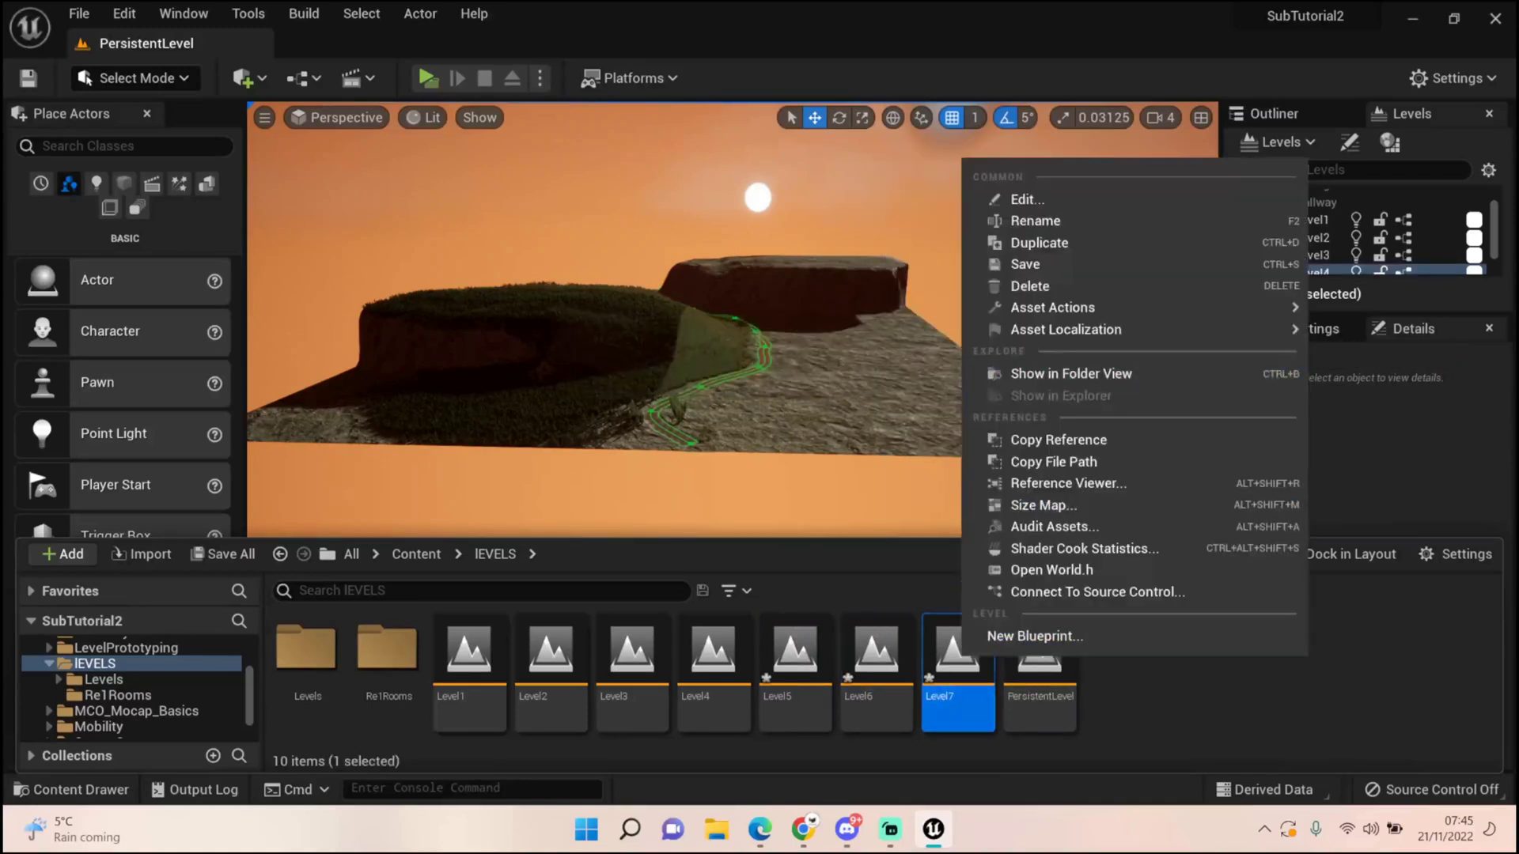
click(1039, 243)
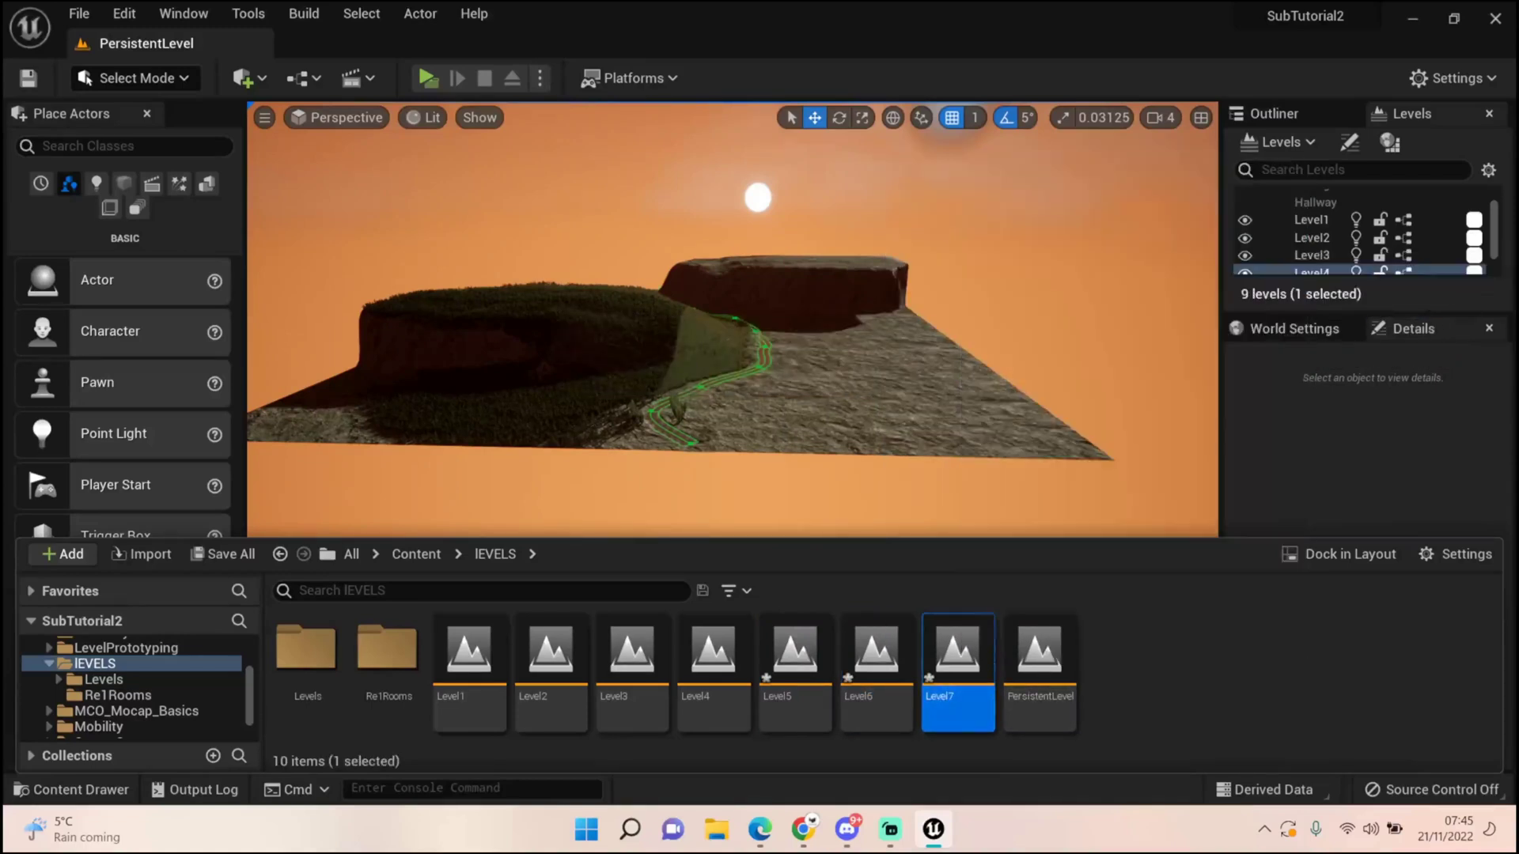
key(Return)
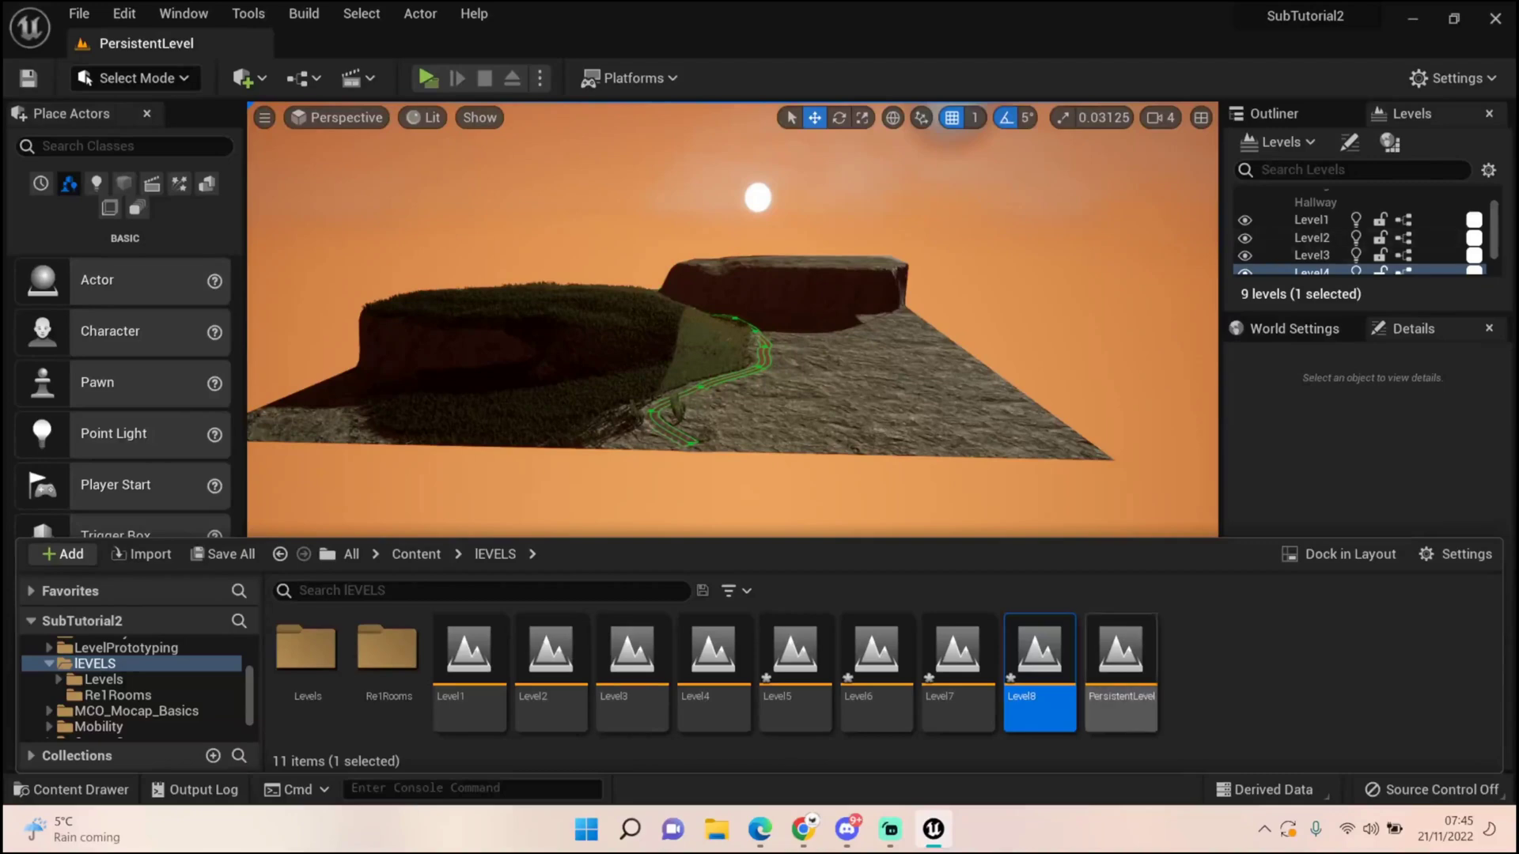
Reopen the PersistentLevel map, saving Level5 through Level8, and enlarge the levels list so every level shows.
double_click(1121, 670)
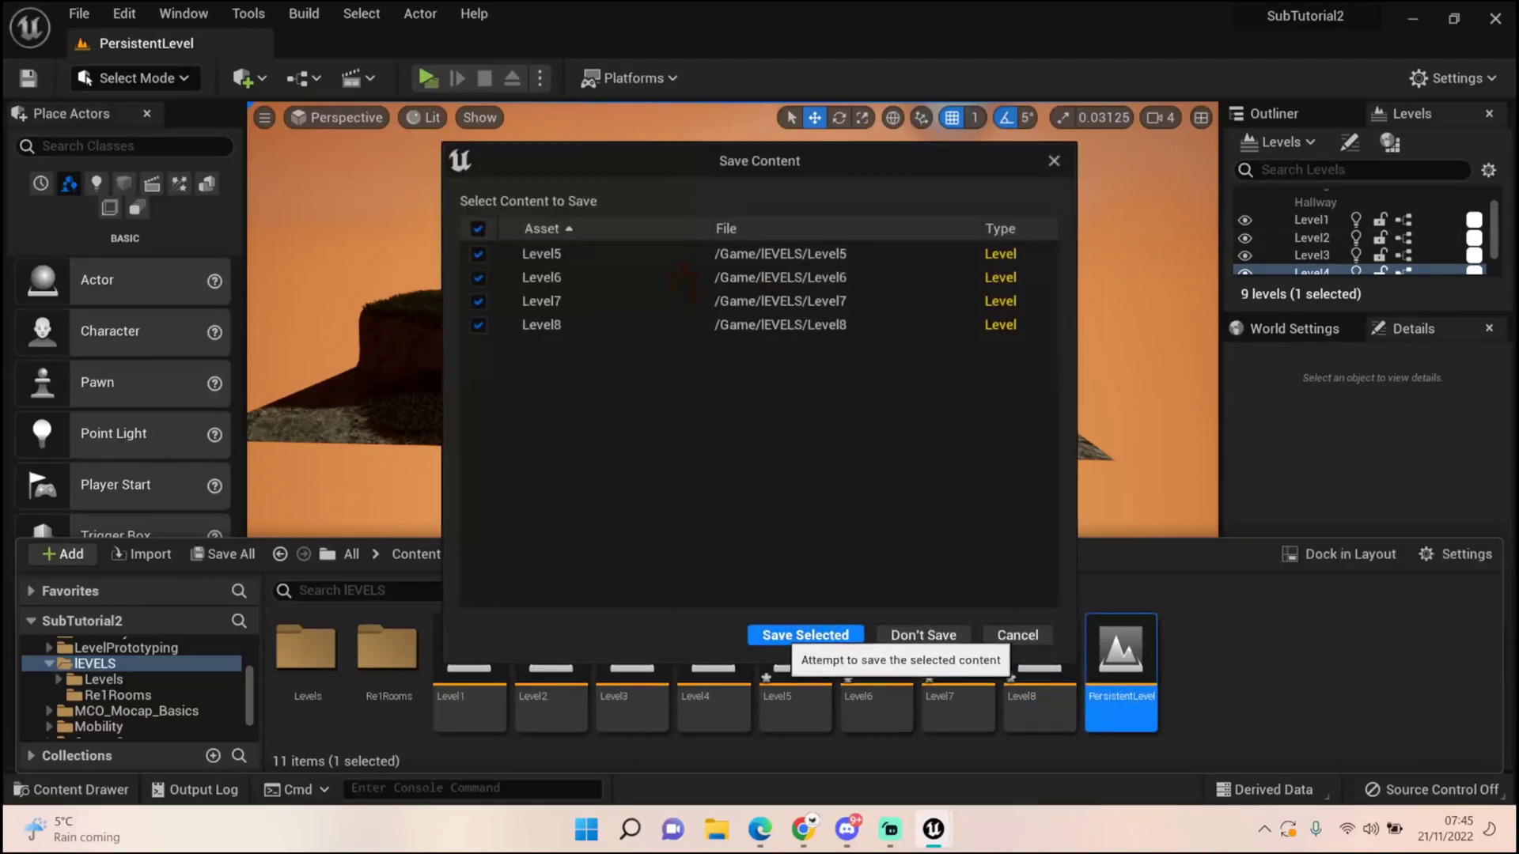
click(806, 635)
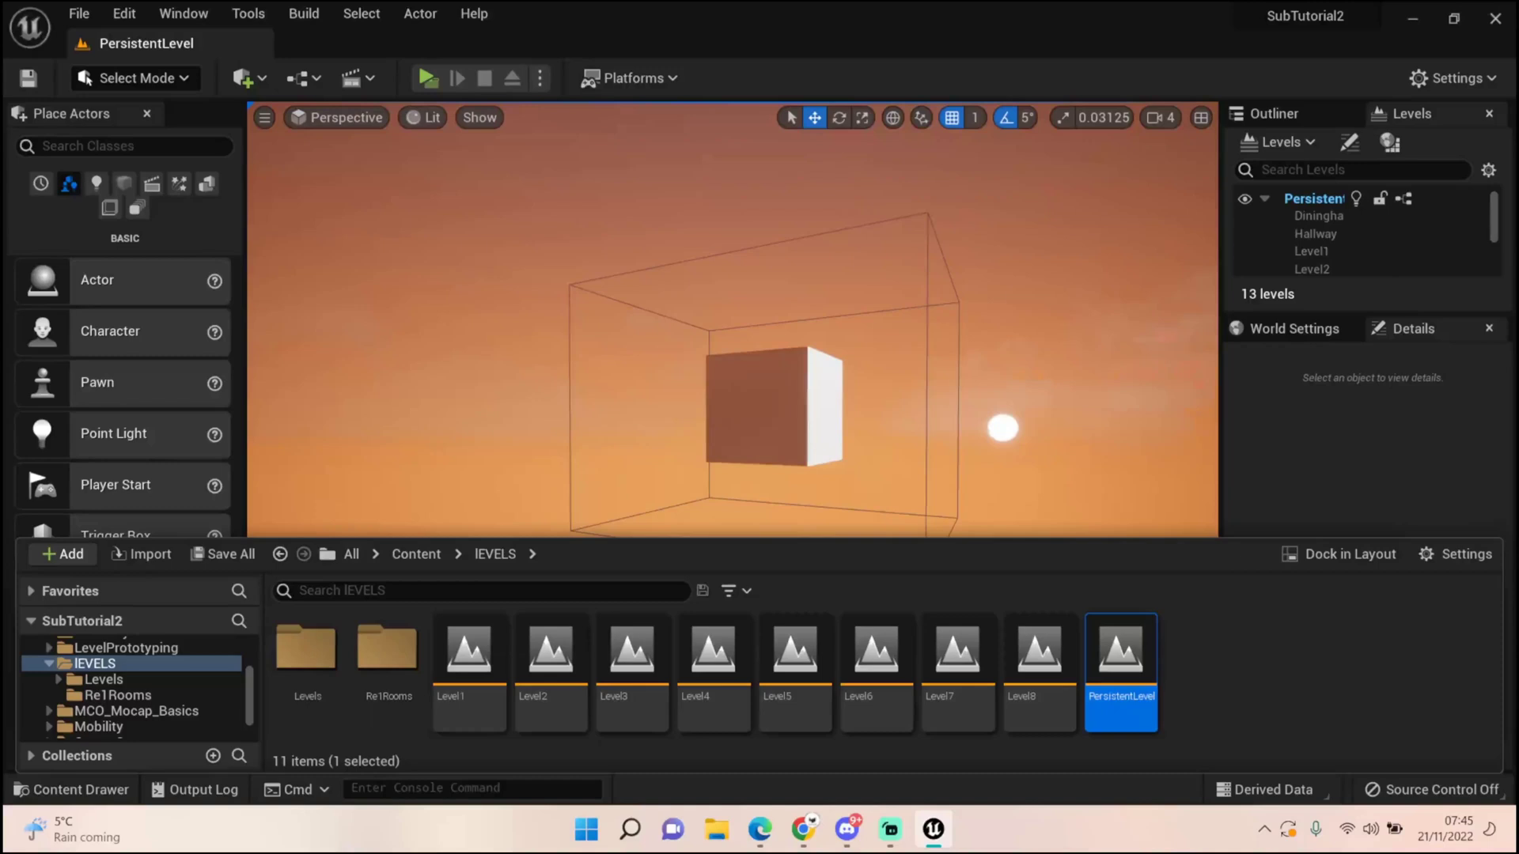
drag(1329, 314, 1329, 519)
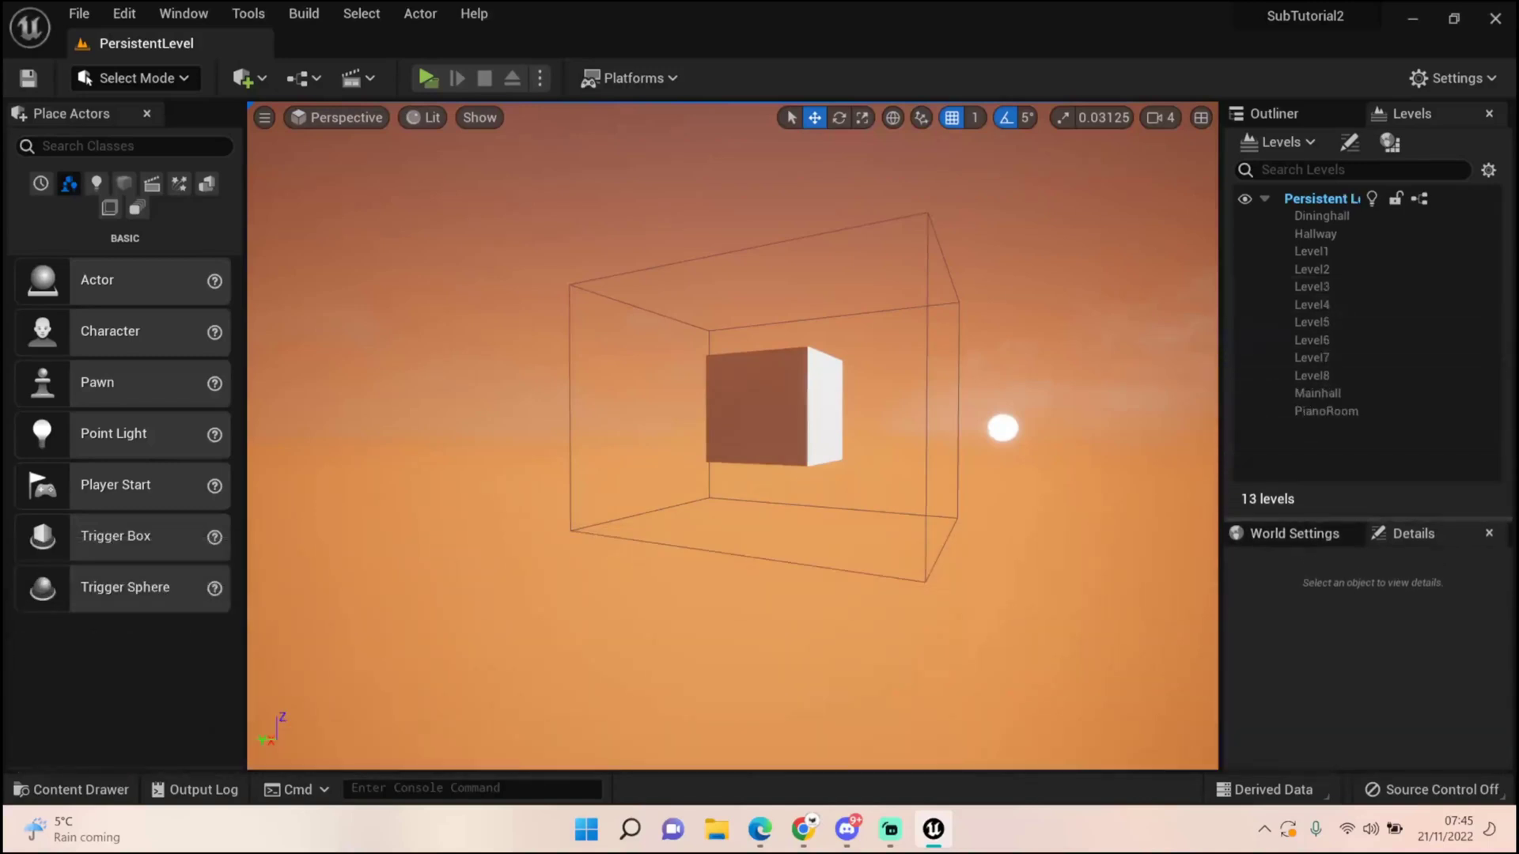
Load Level1, Level2, Level3 and Level4 into the persistent world.
right_click(1306, 251)
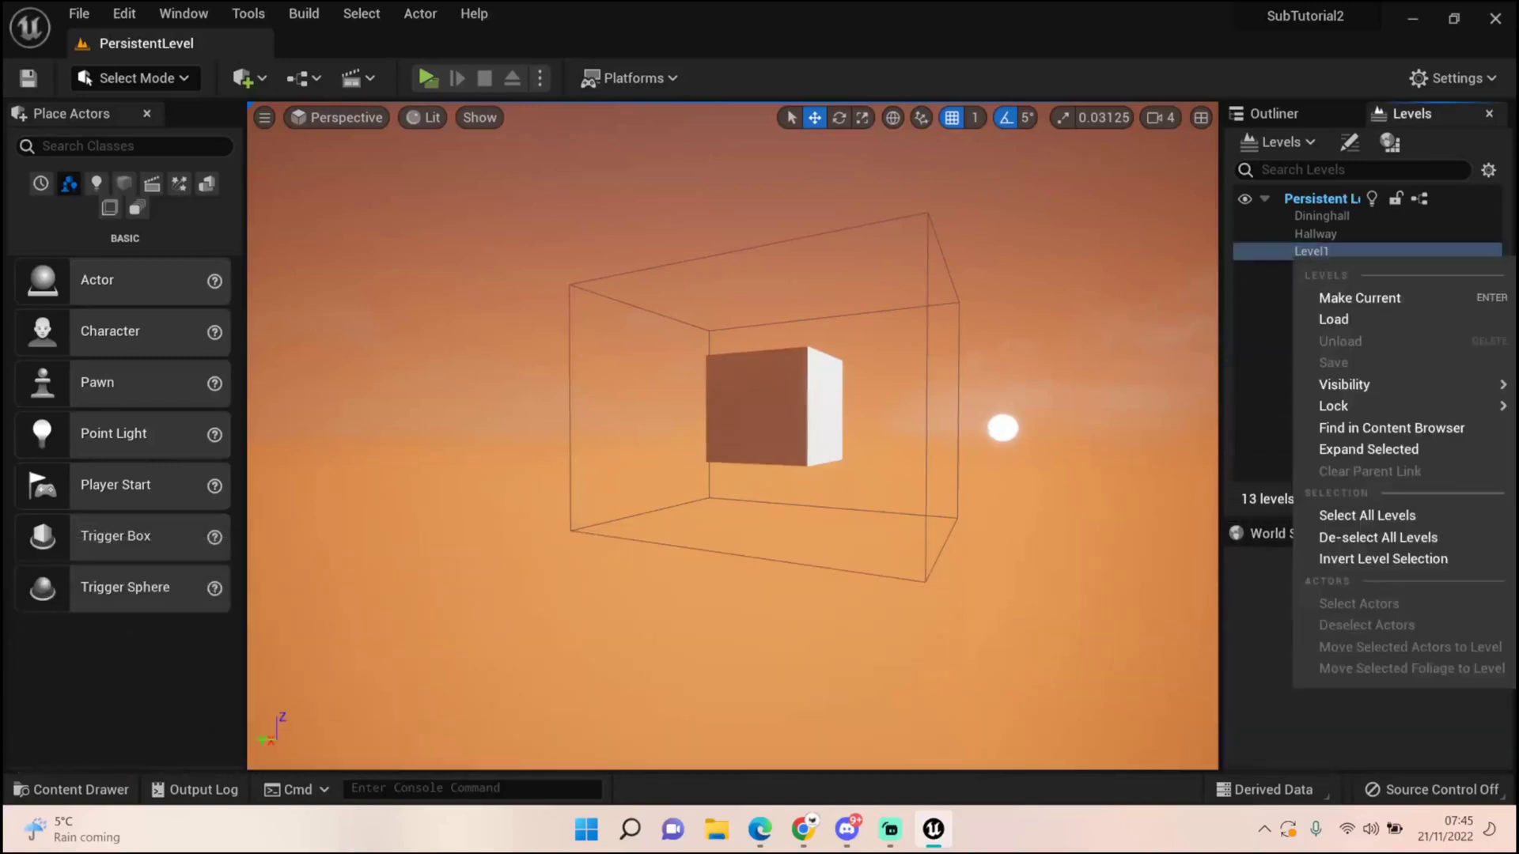
click(1334, 319)
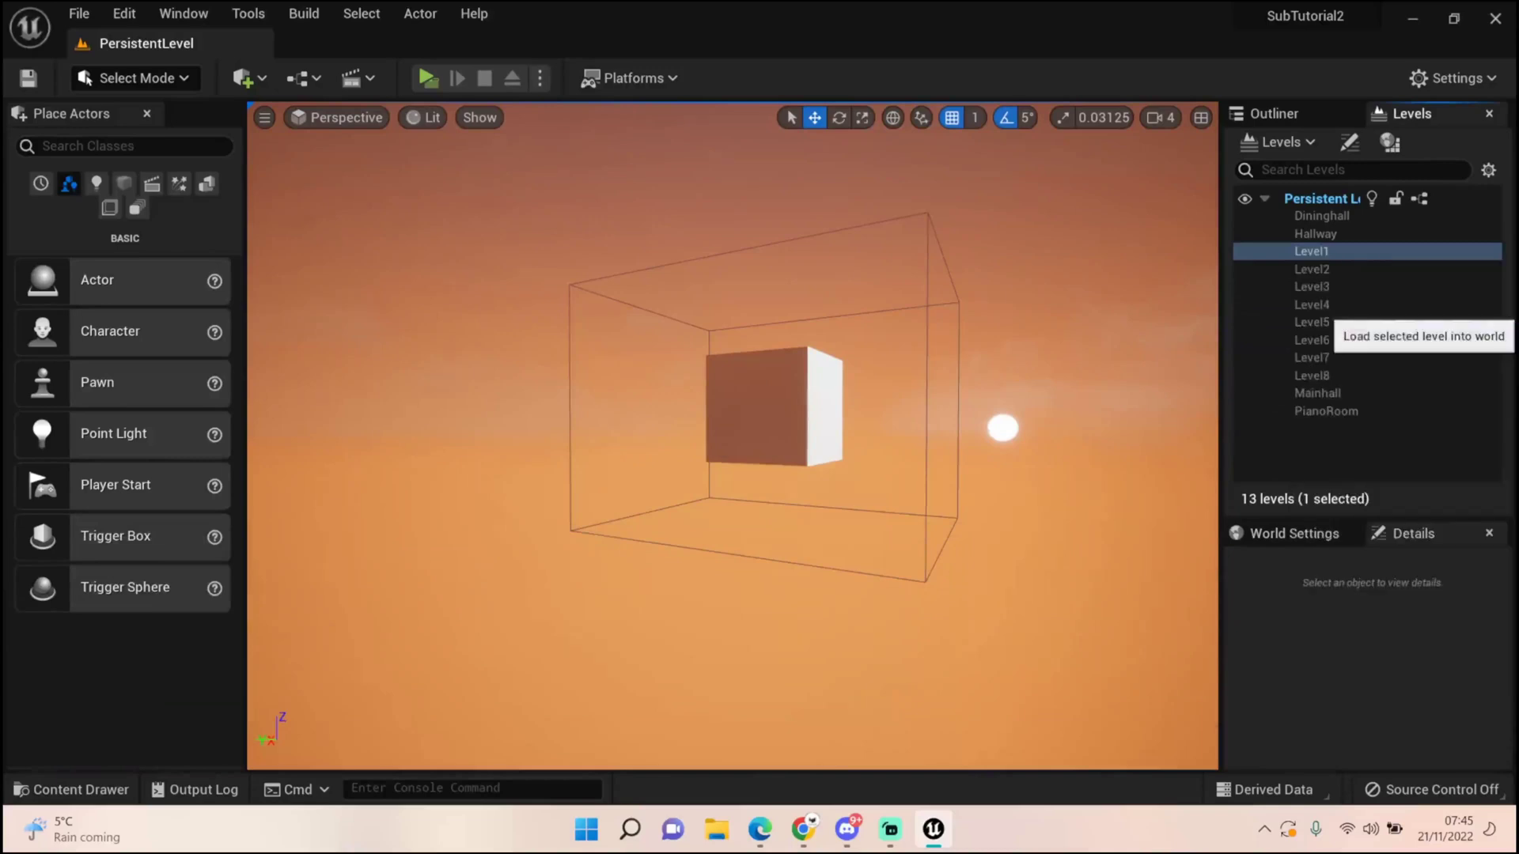
right_click(1327, 275)
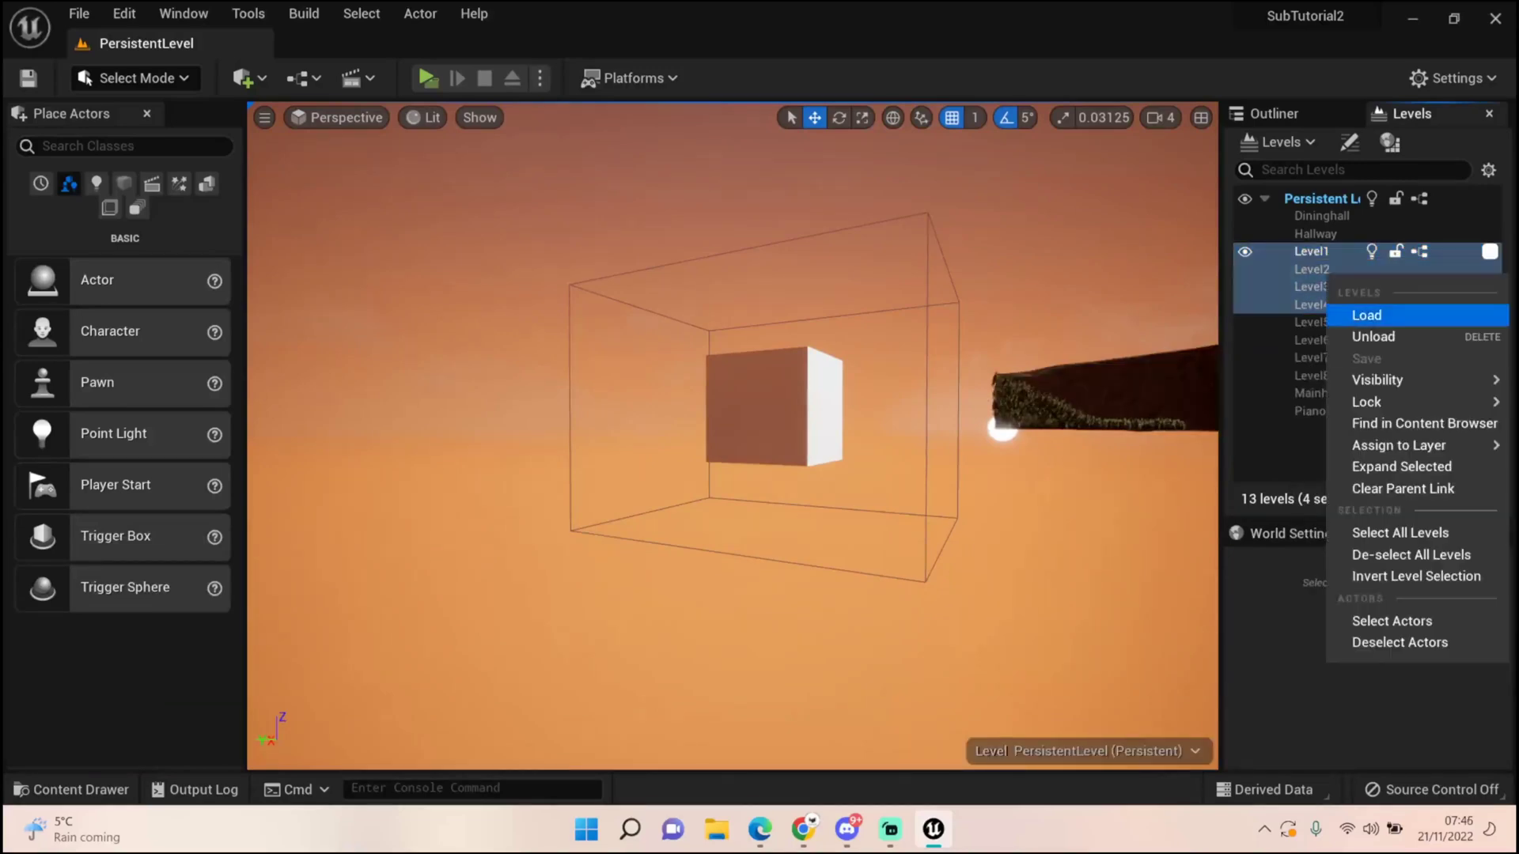
click(1337, 316)
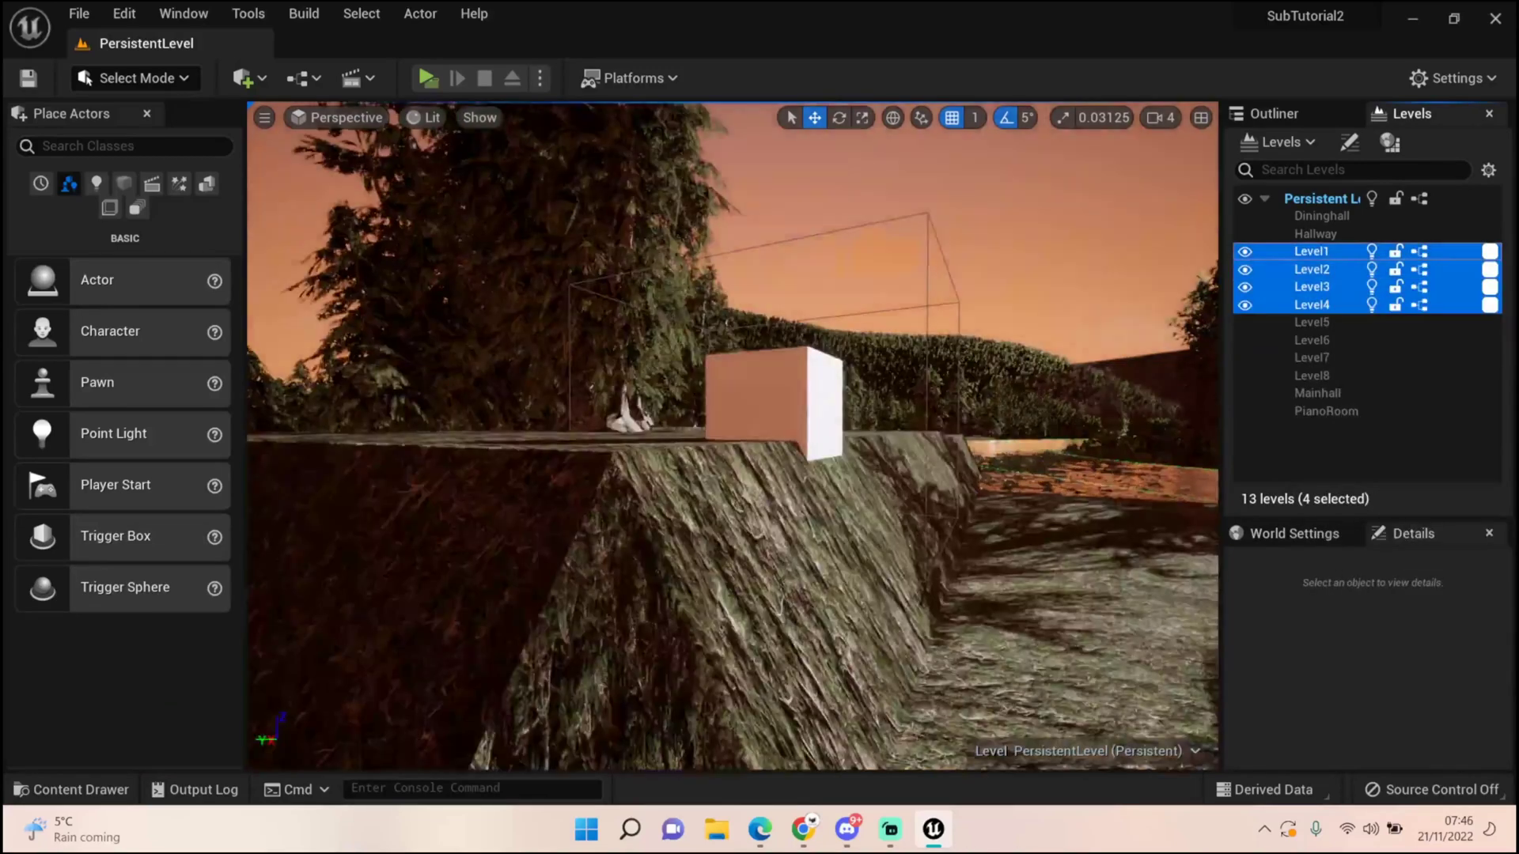
right_click(1331, 273)
click(1327, 304)
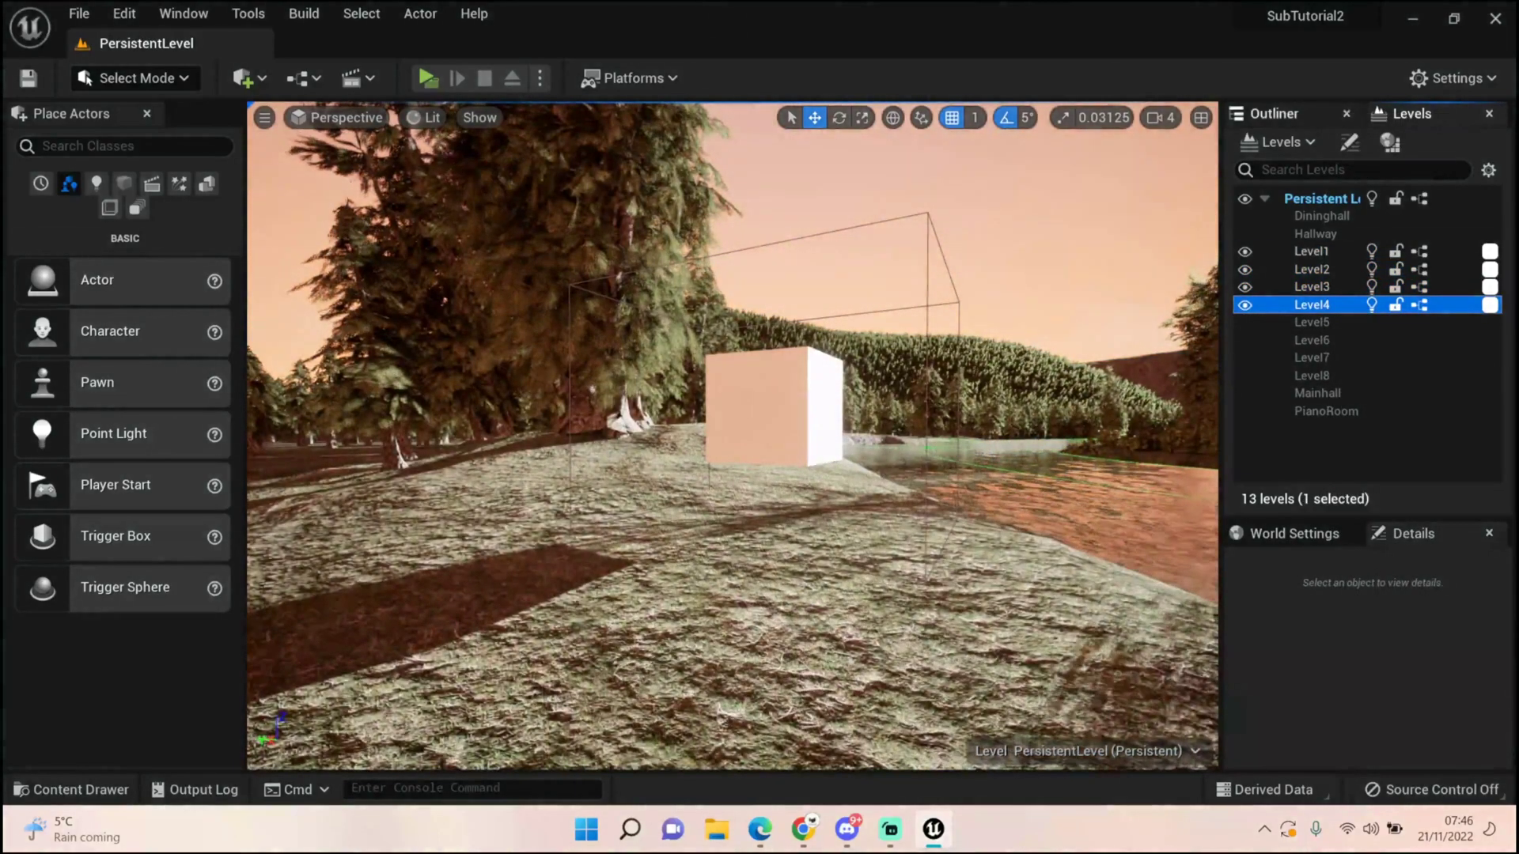
Open the World Composition map and fit all the loaded landscape tiles in its view.
click(1390, 143)
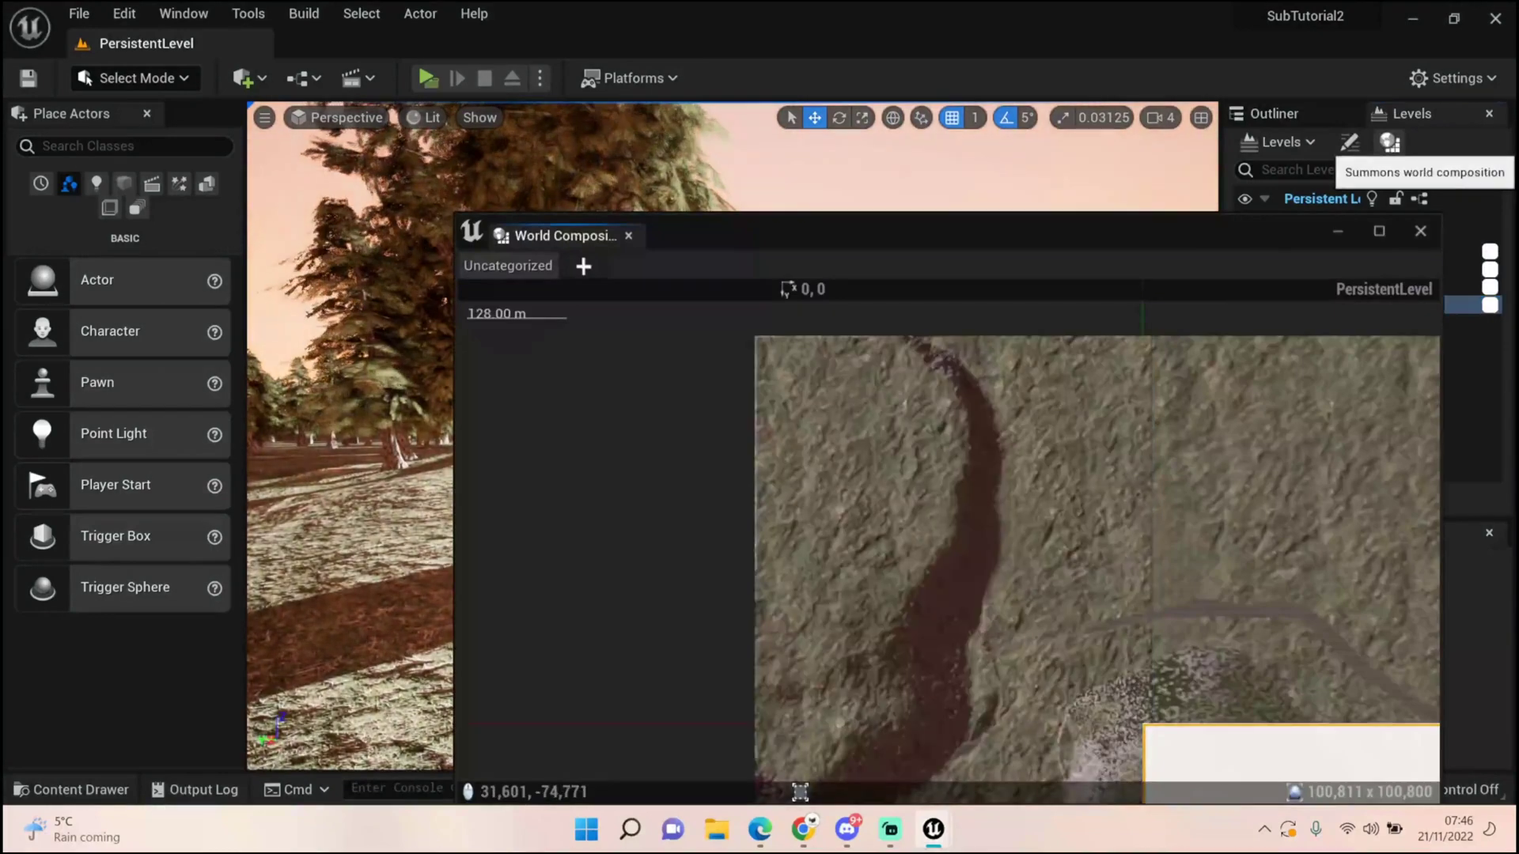
scroll(935, 389, down, 5)
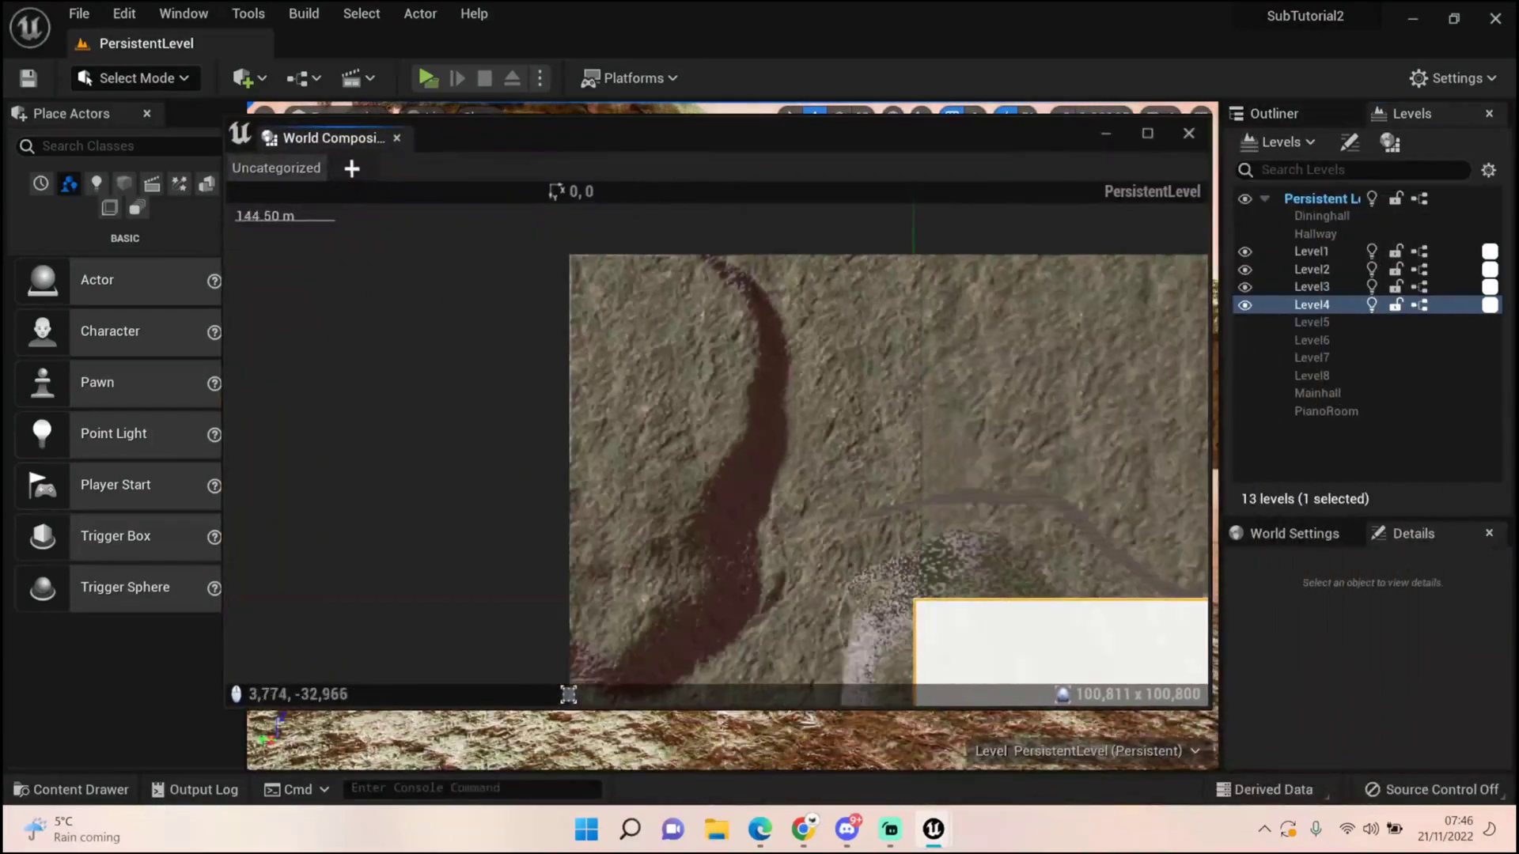
drag(970, 432, 899, 332)
drag(1044, 475, 923, 456)
scroll(465, 362, down, 3)
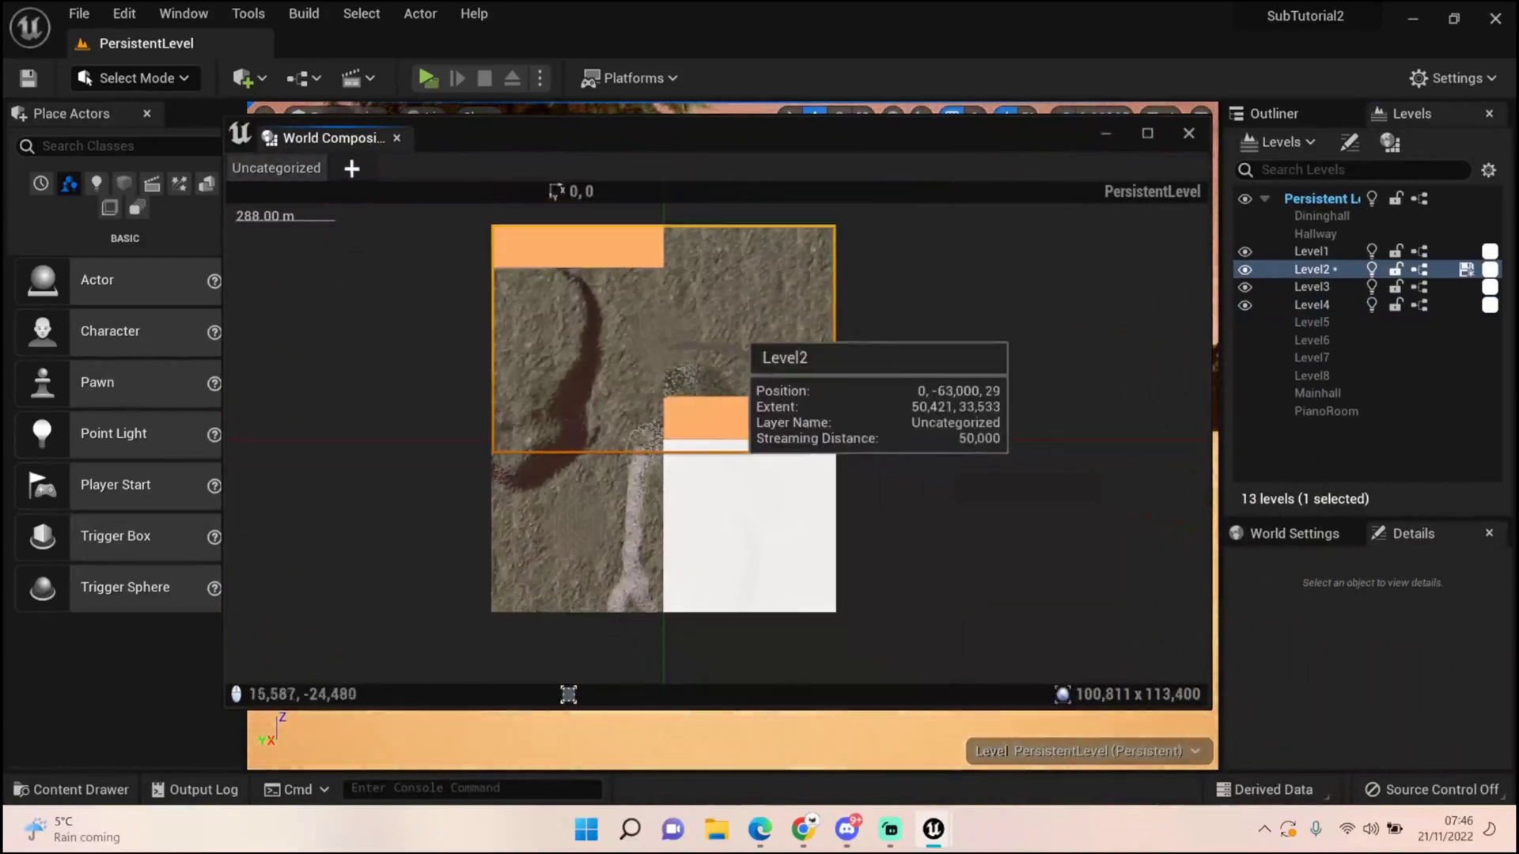
Try repositioning the Level2 tile in the World Composition map, and undo its move.
drag(727, 334, 735, 386)
mouse_move(819, 436)
mouse_down()
mouse_move(819, 355)
mouse_move(817, 434)
mouse_up()
drag(727, 355, 730, 314)
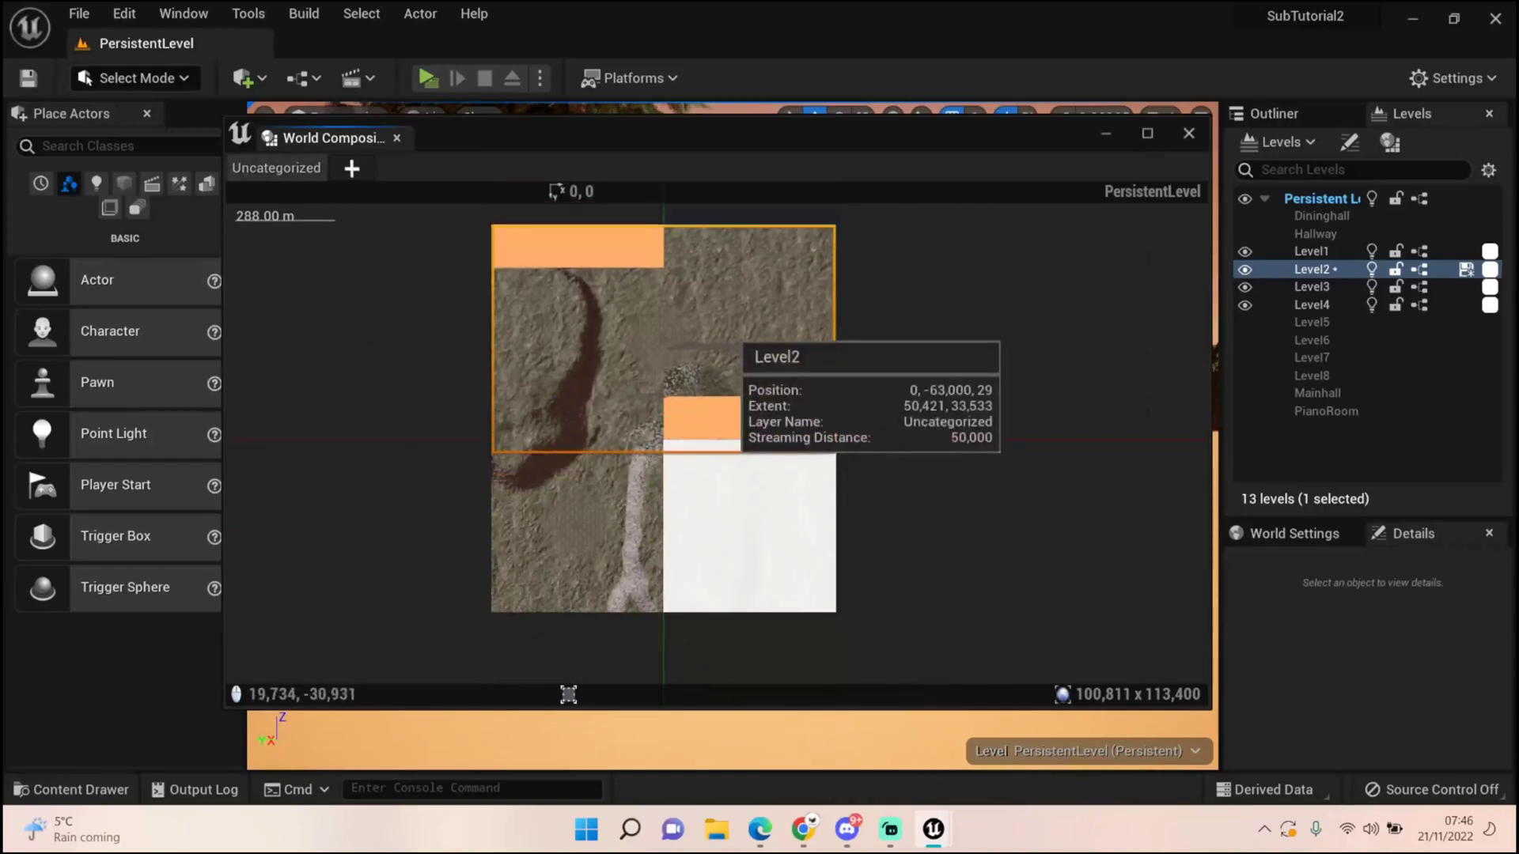
click(885, 319)
click(788, 333)
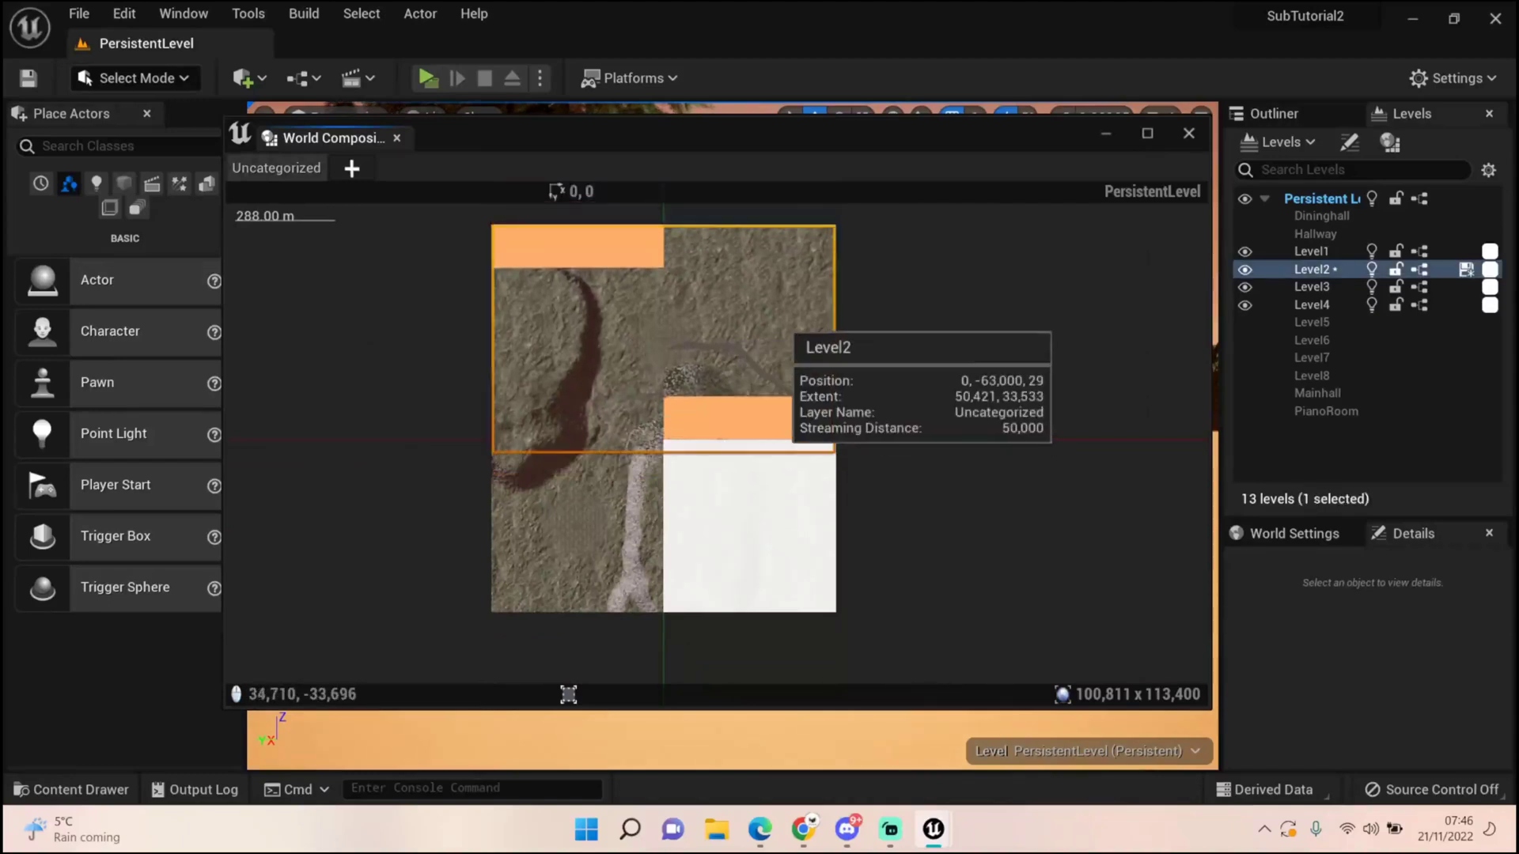
click(1308, 285)
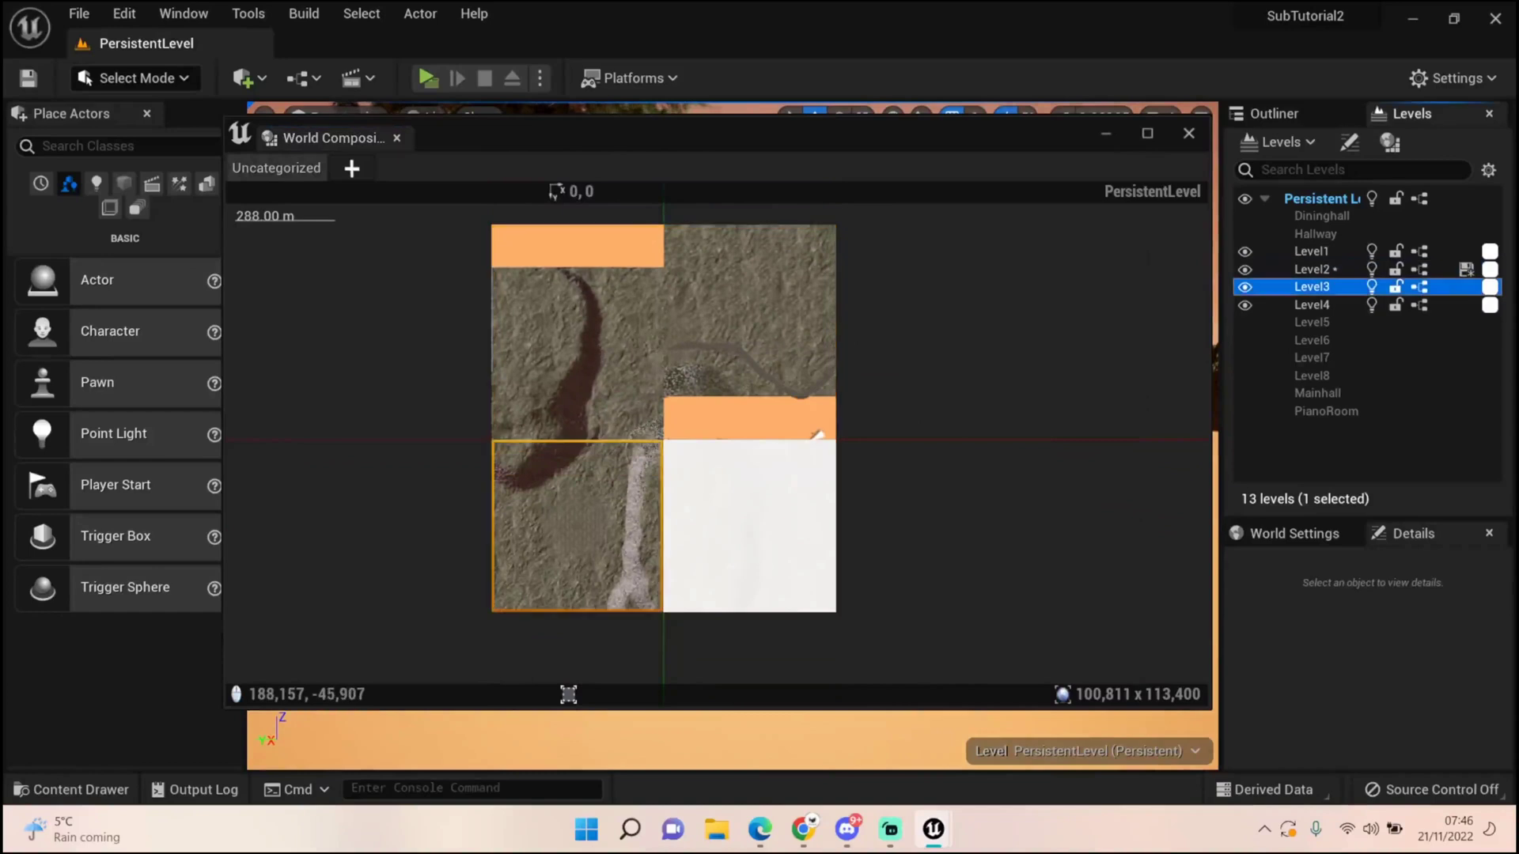
key(ctrl+z)
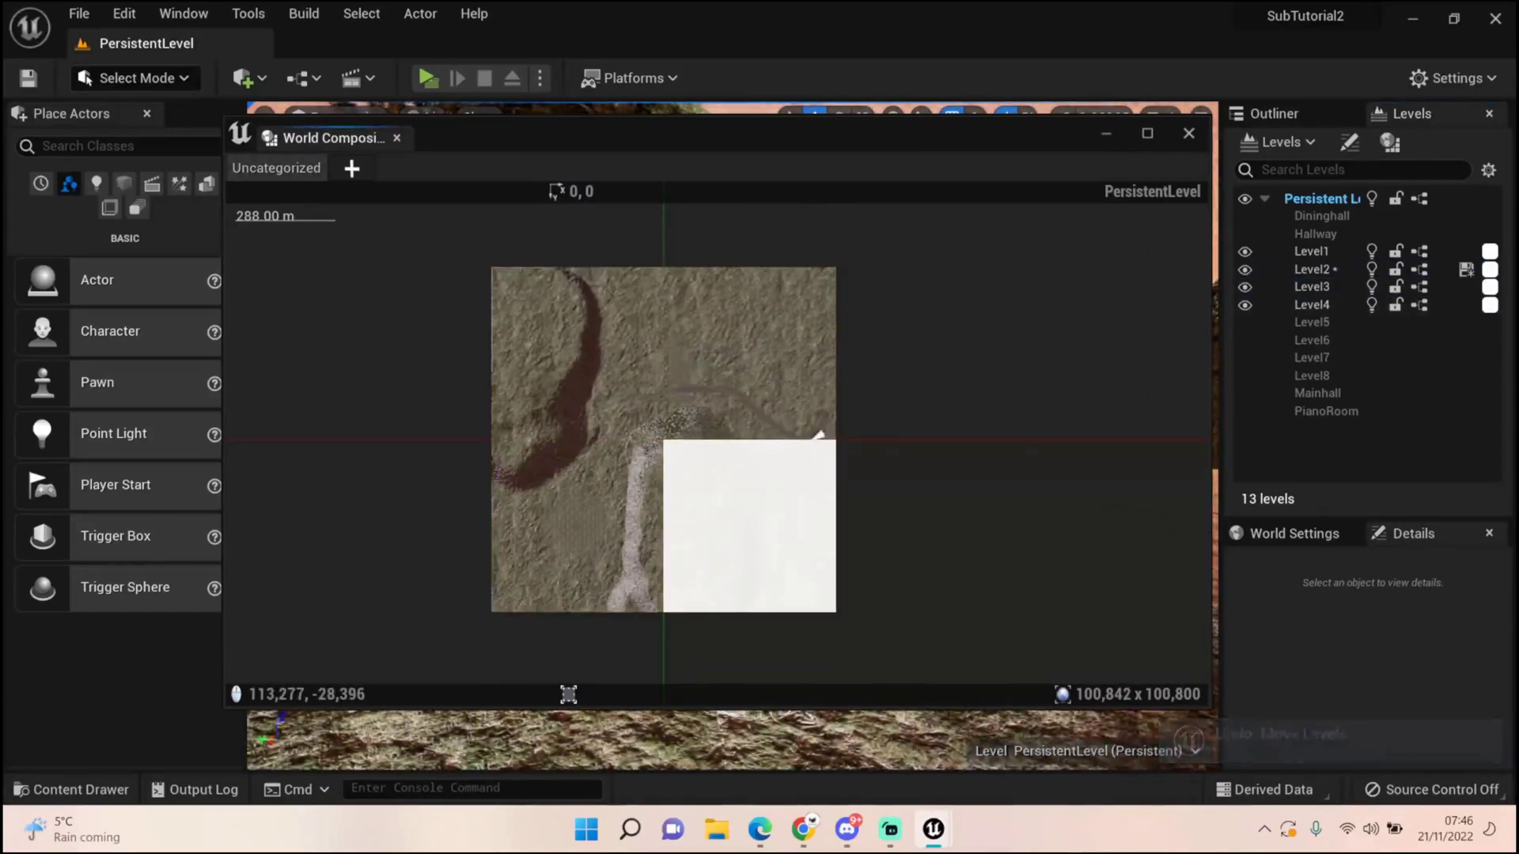
Examine which areas the Level2, Level8, Level3 and Level1 tiles cover in the World Composition map.
click(626, 360)
click(818, 436)
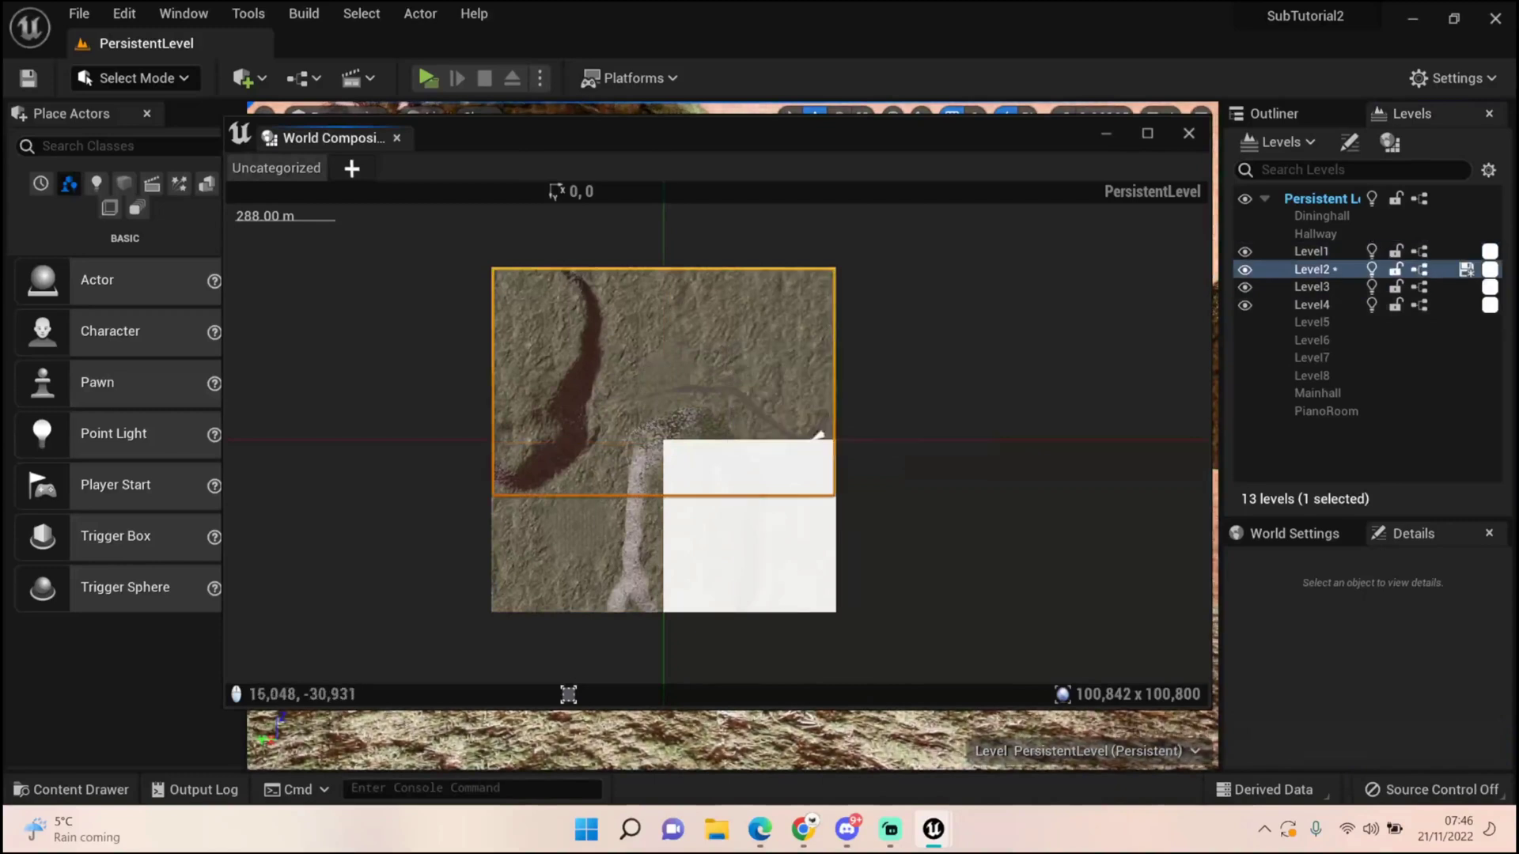
click(818, 436)
click(818, 436)
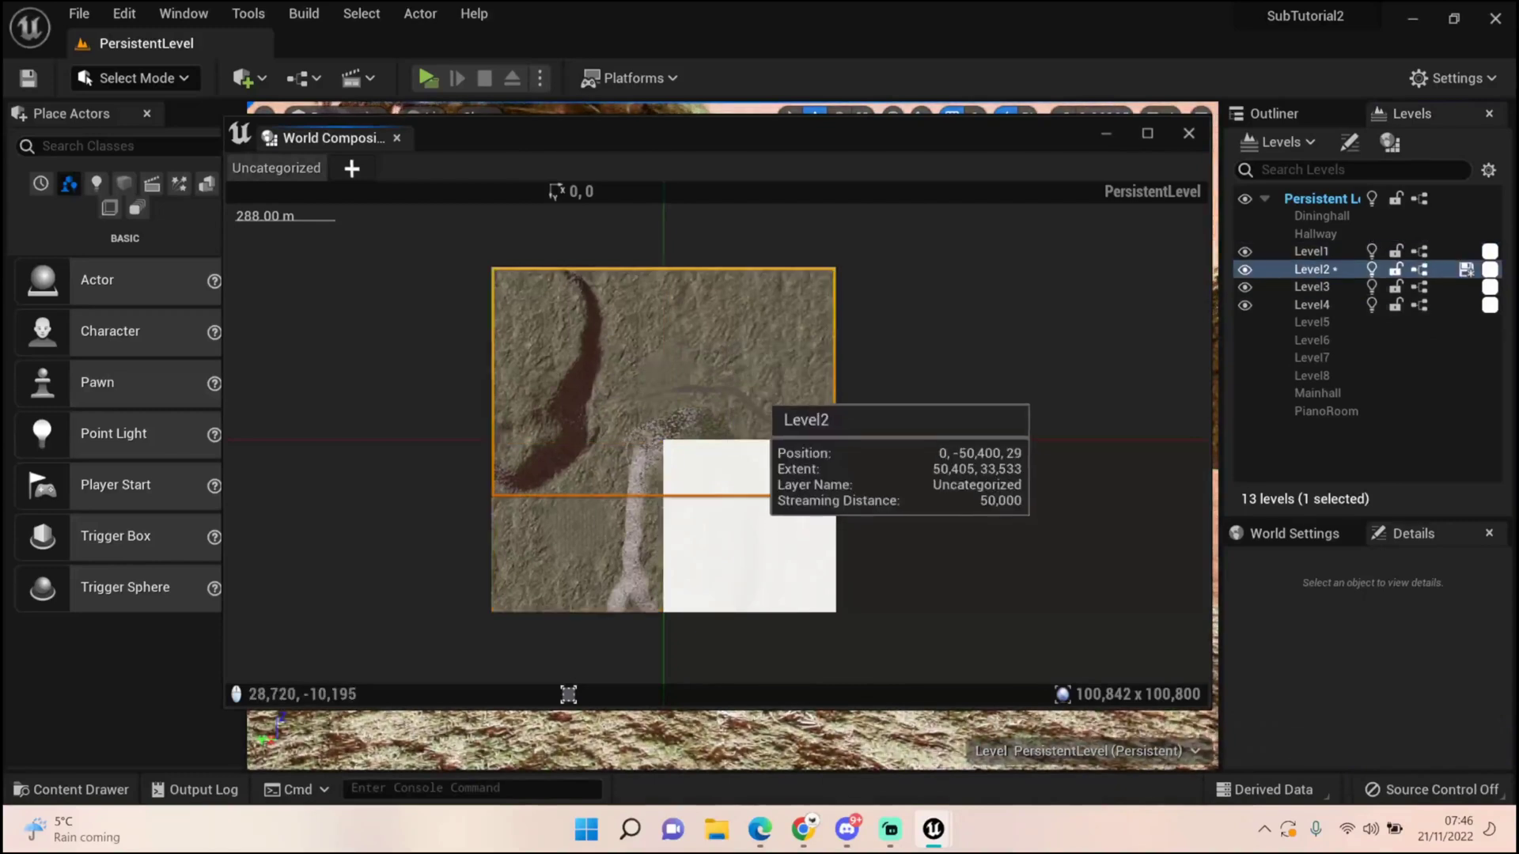
click(818, 436)
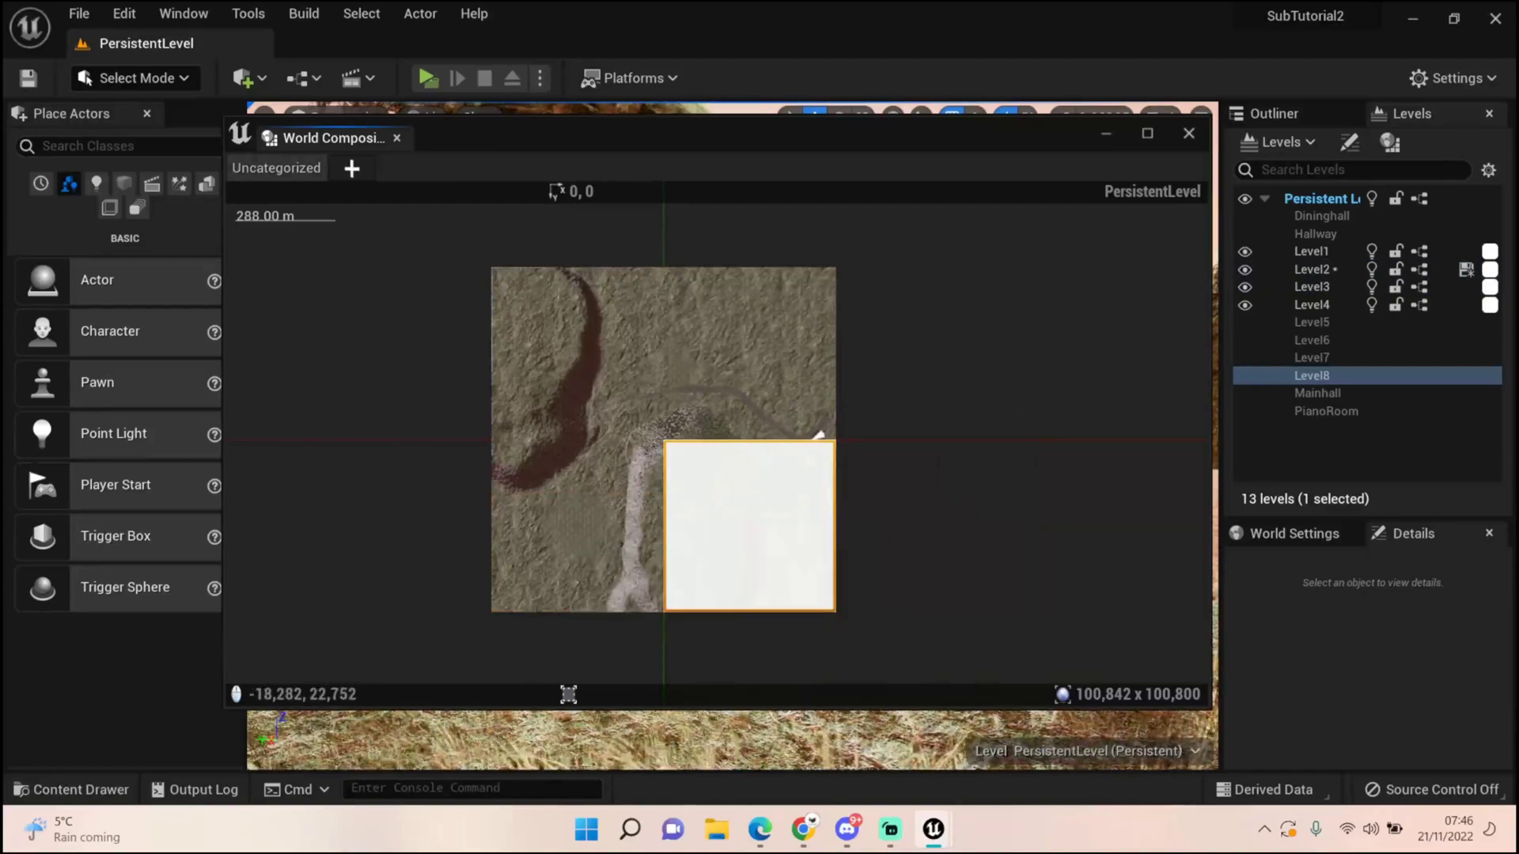
click(818, 436)
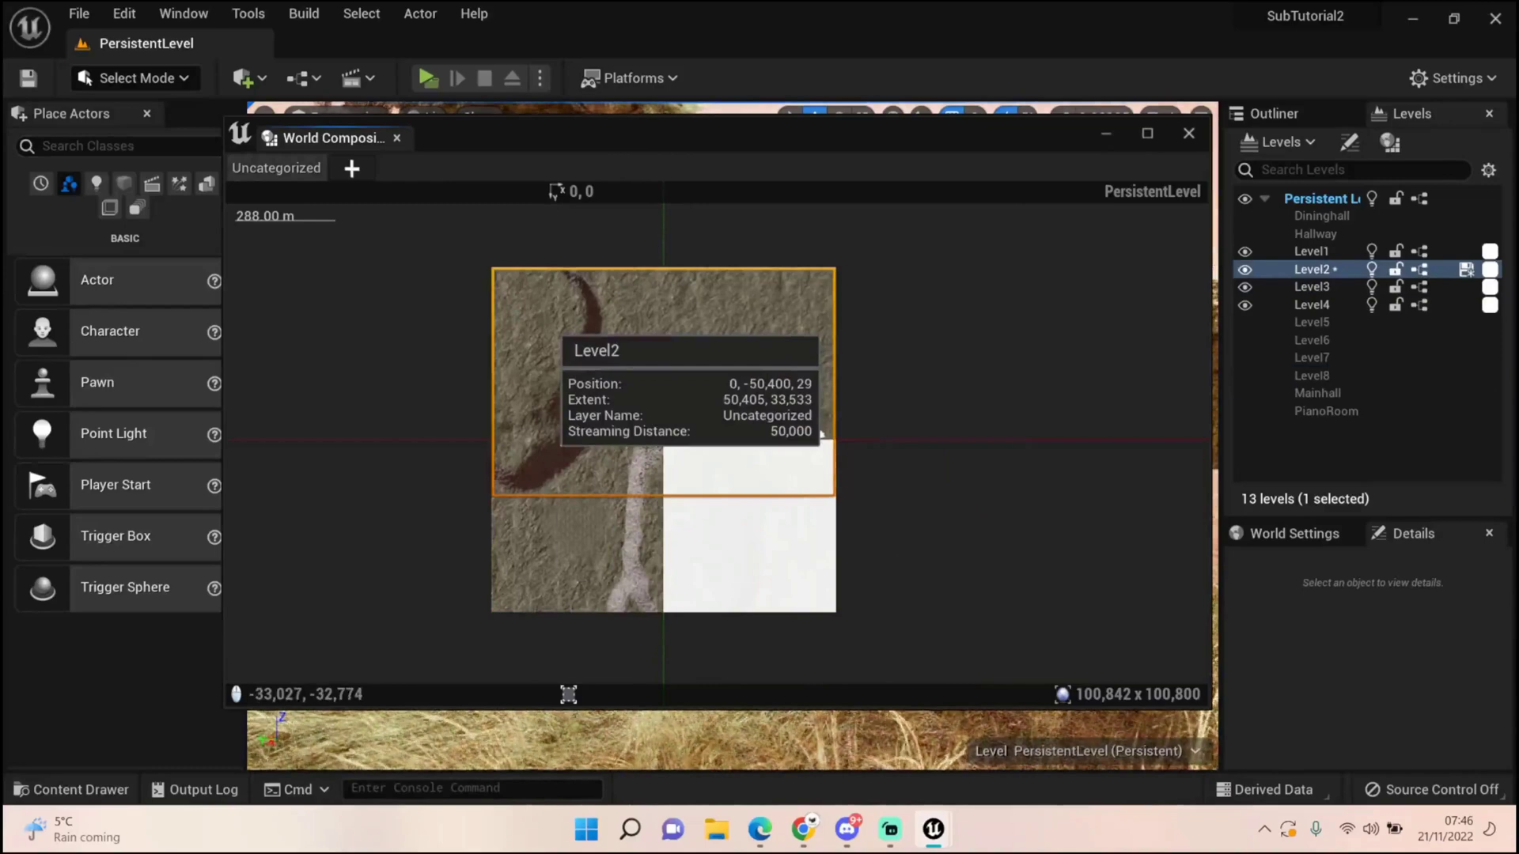
click(820, 436)
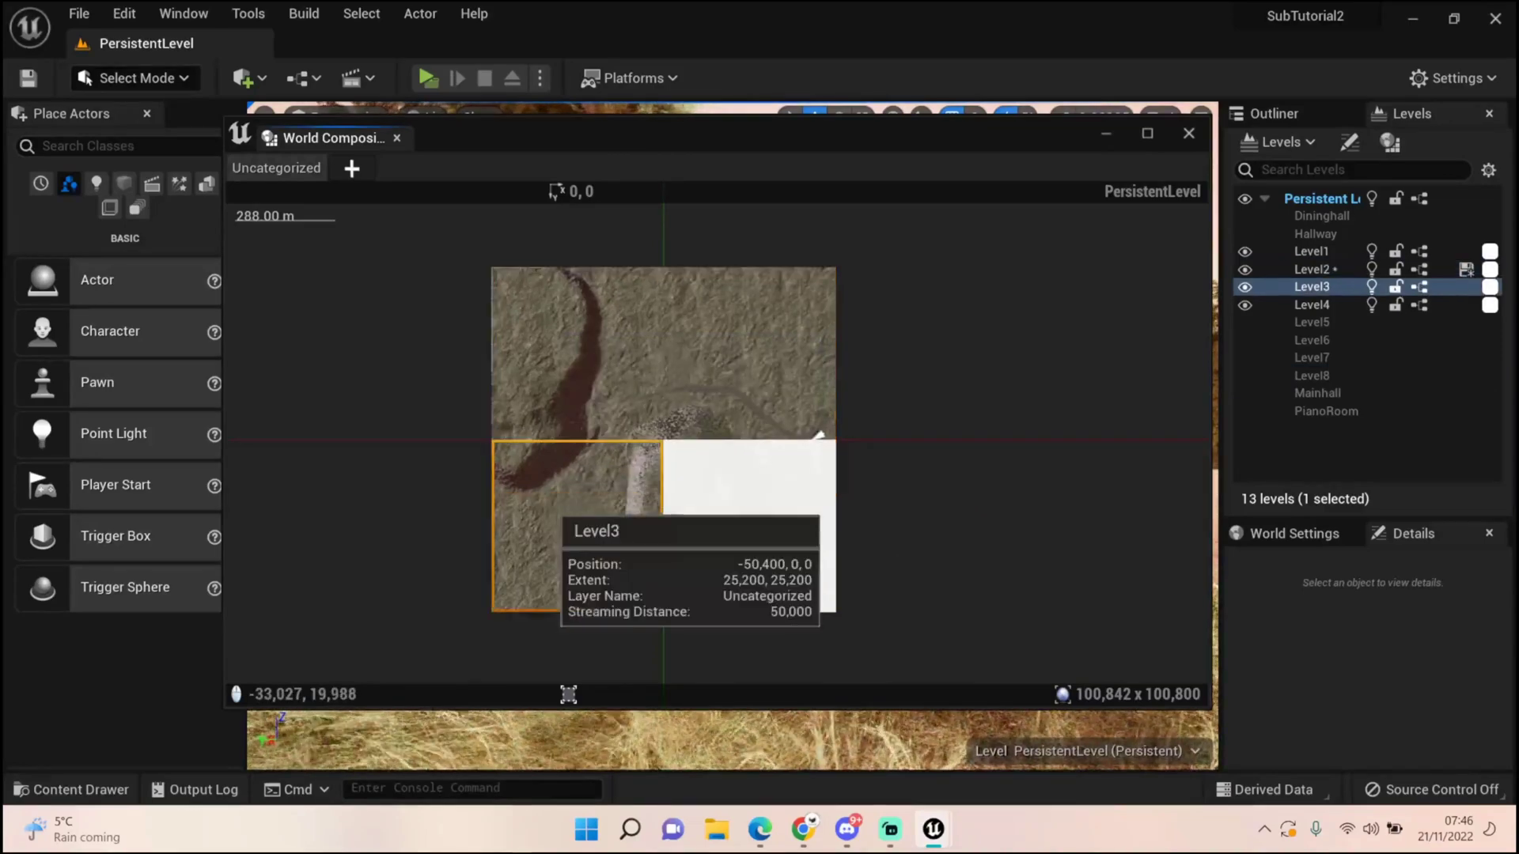
click(503, 360)
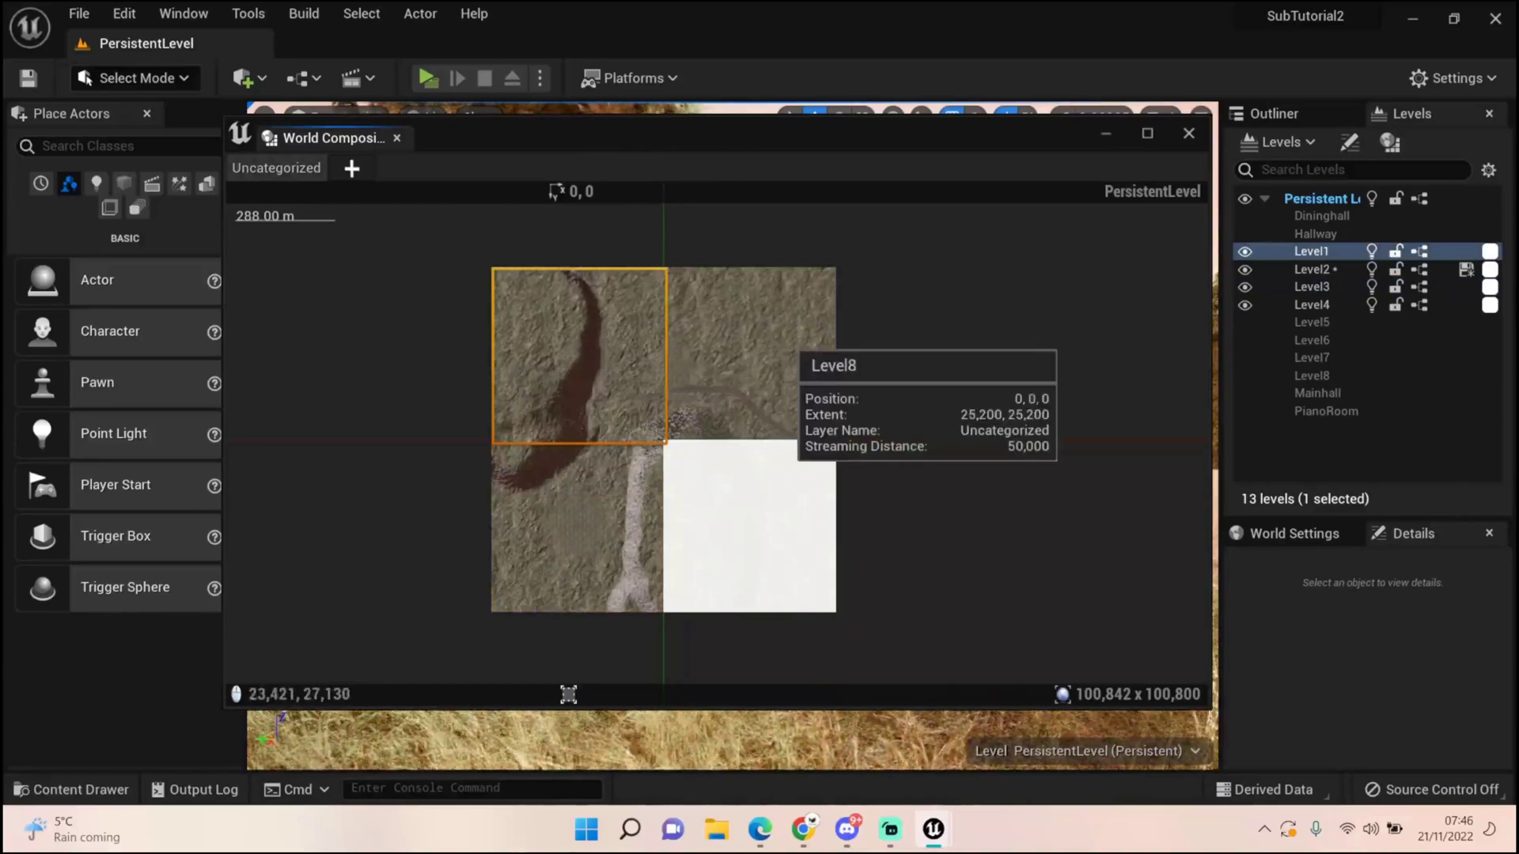
Add an adjacent landscape level on the +X side of Level2, saving it over the existing Level5 map.
click(788, 342)
right_click(788, 342)
mouse_move(837, 536)
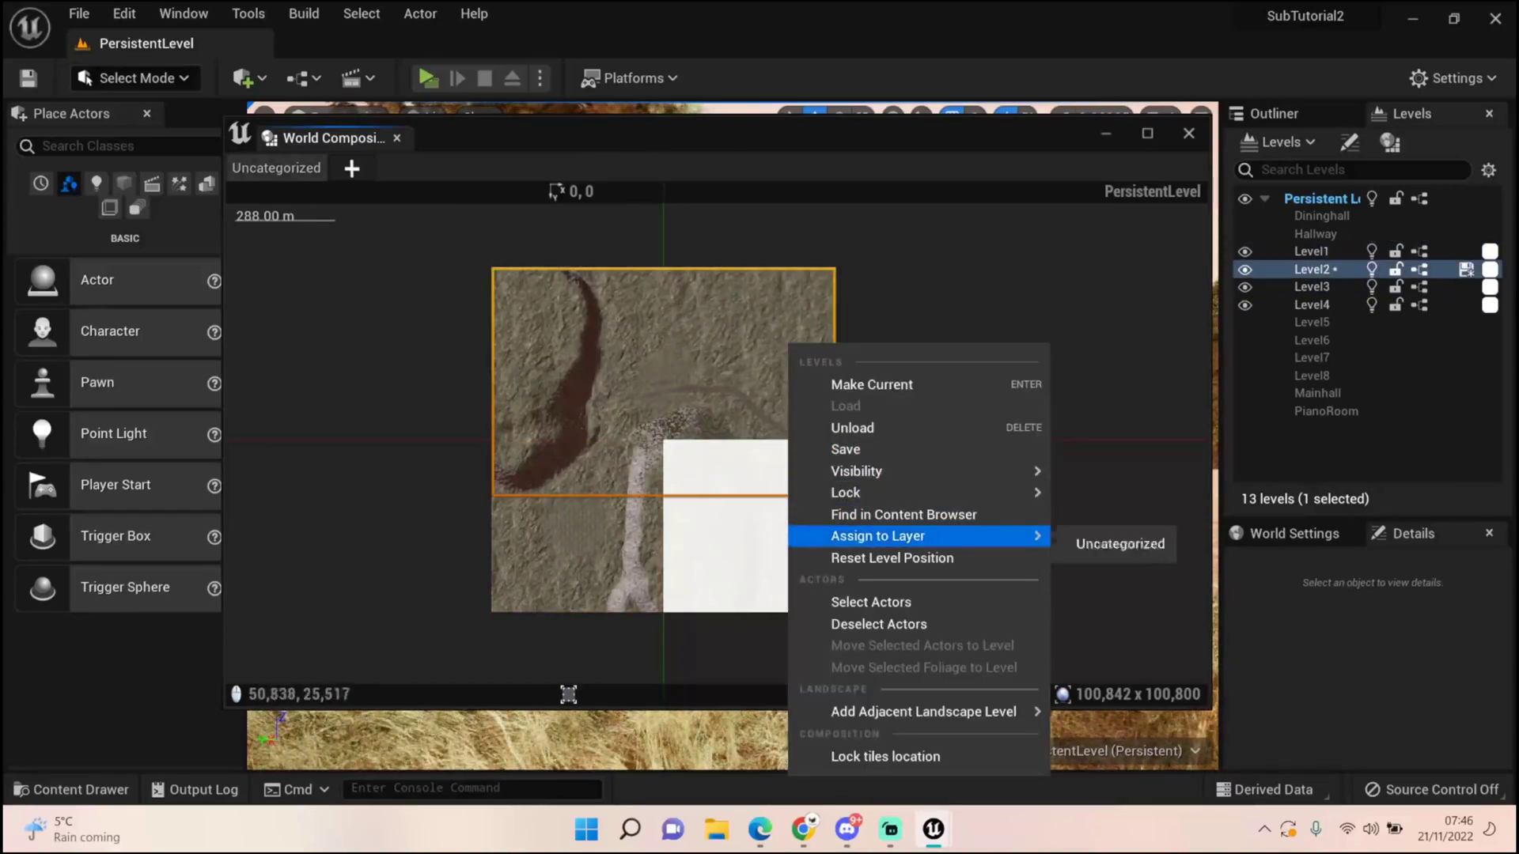
mouse_move(923, 711)
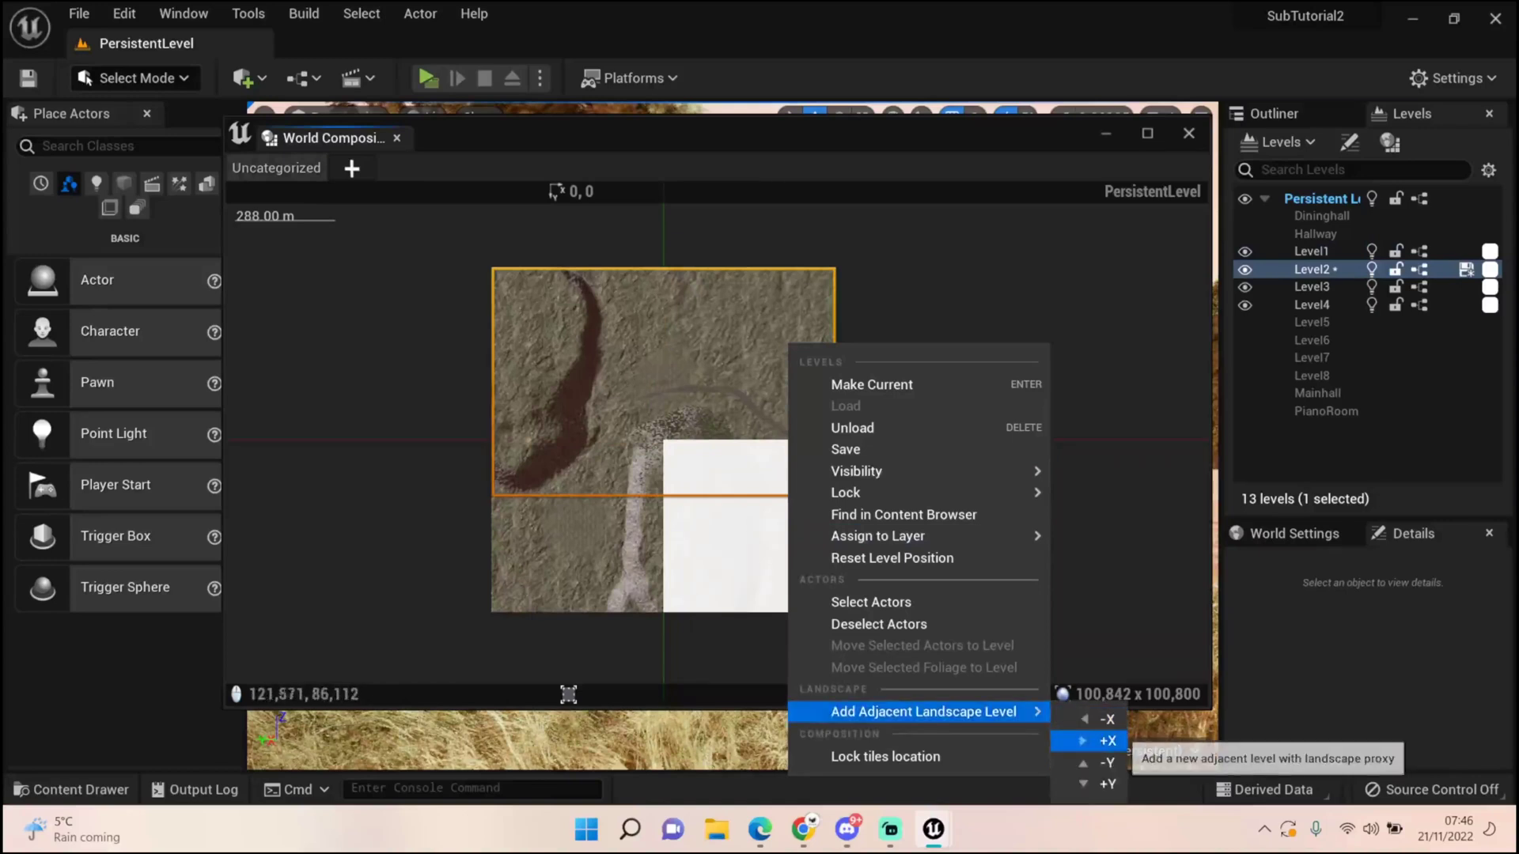
click(1104, 740)
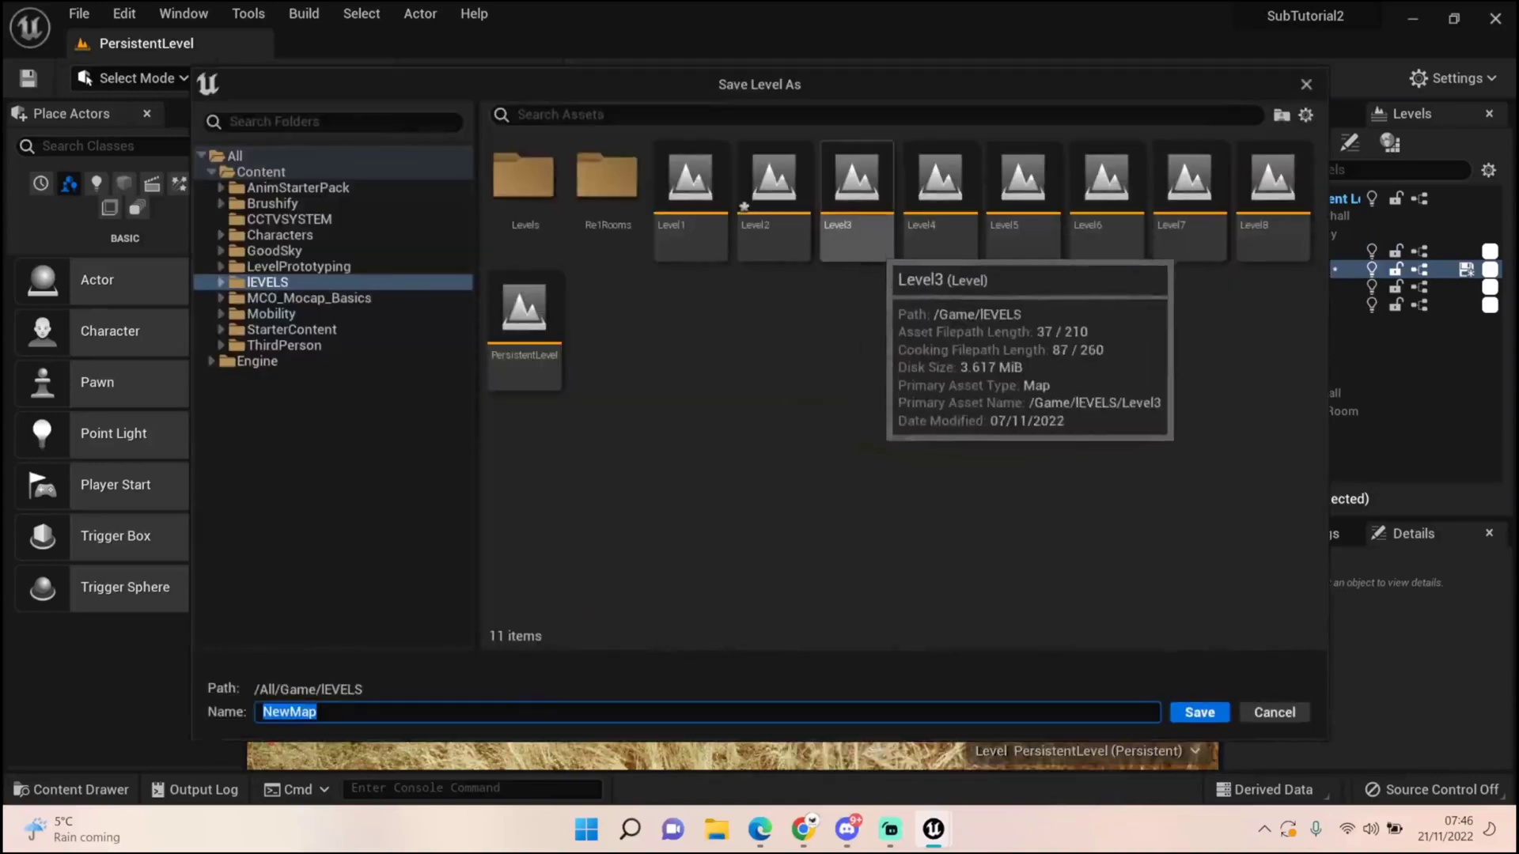
double_click(1023, 190)
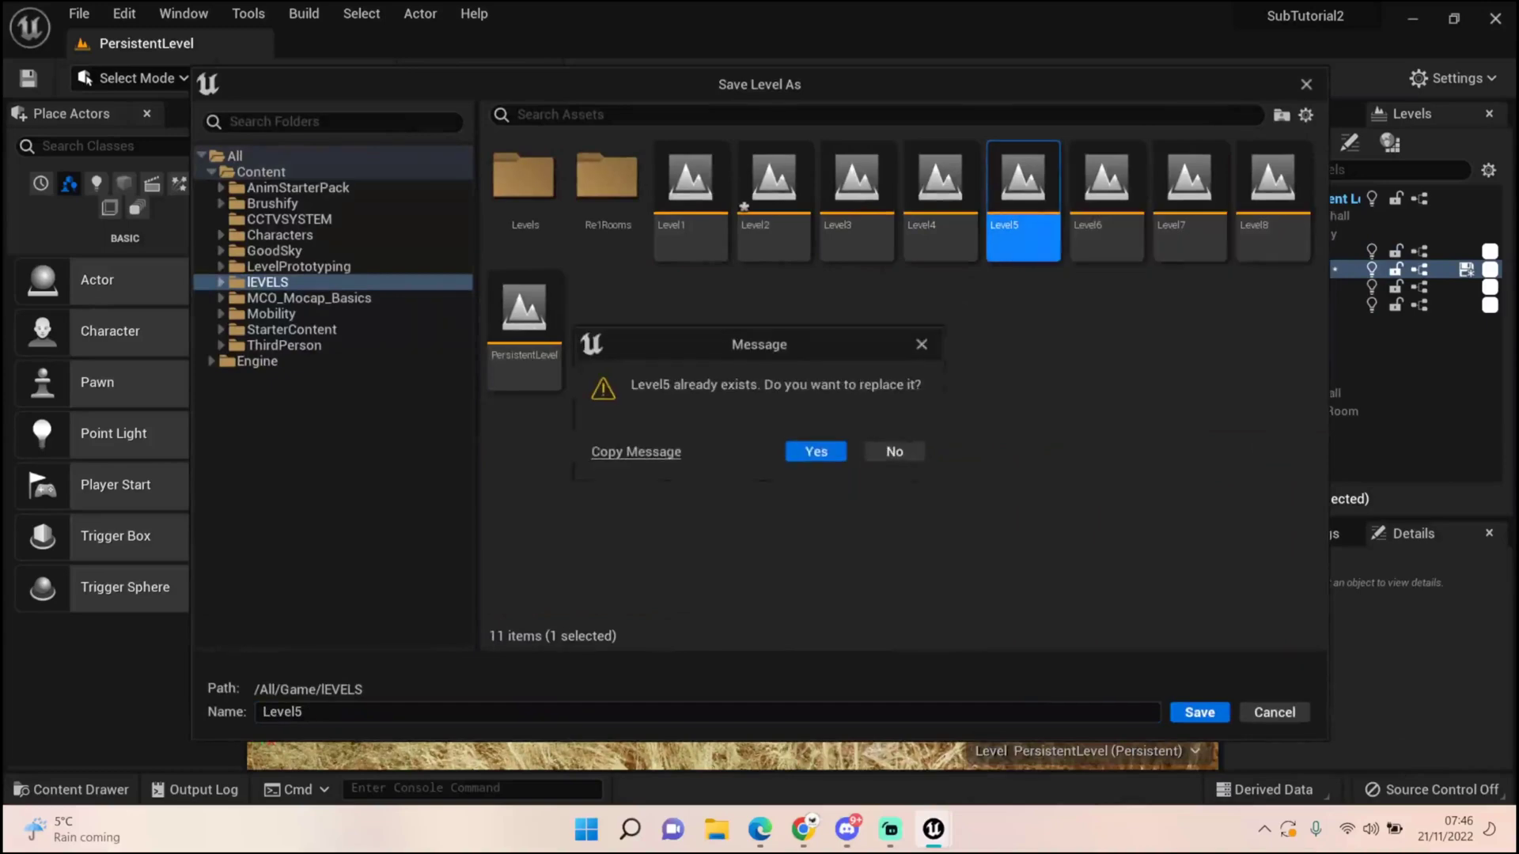
click(816, 449)
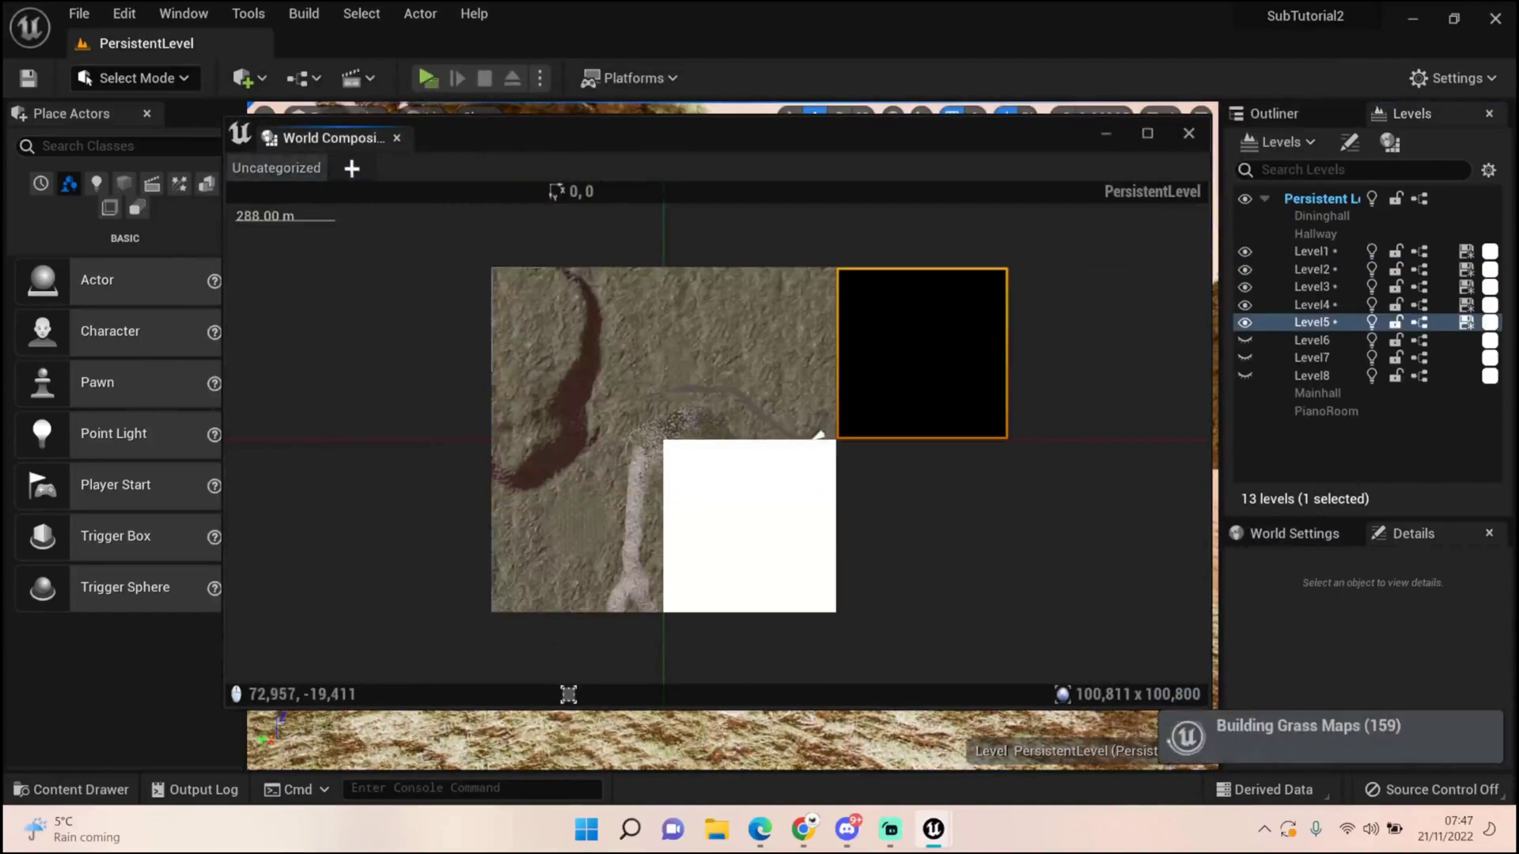
Add an adjacent landscape level on the +Y side of Level5, saving it over the existing Level6 map and making it visible.
right_click(913, 373)
mouse_move(1029, 500)
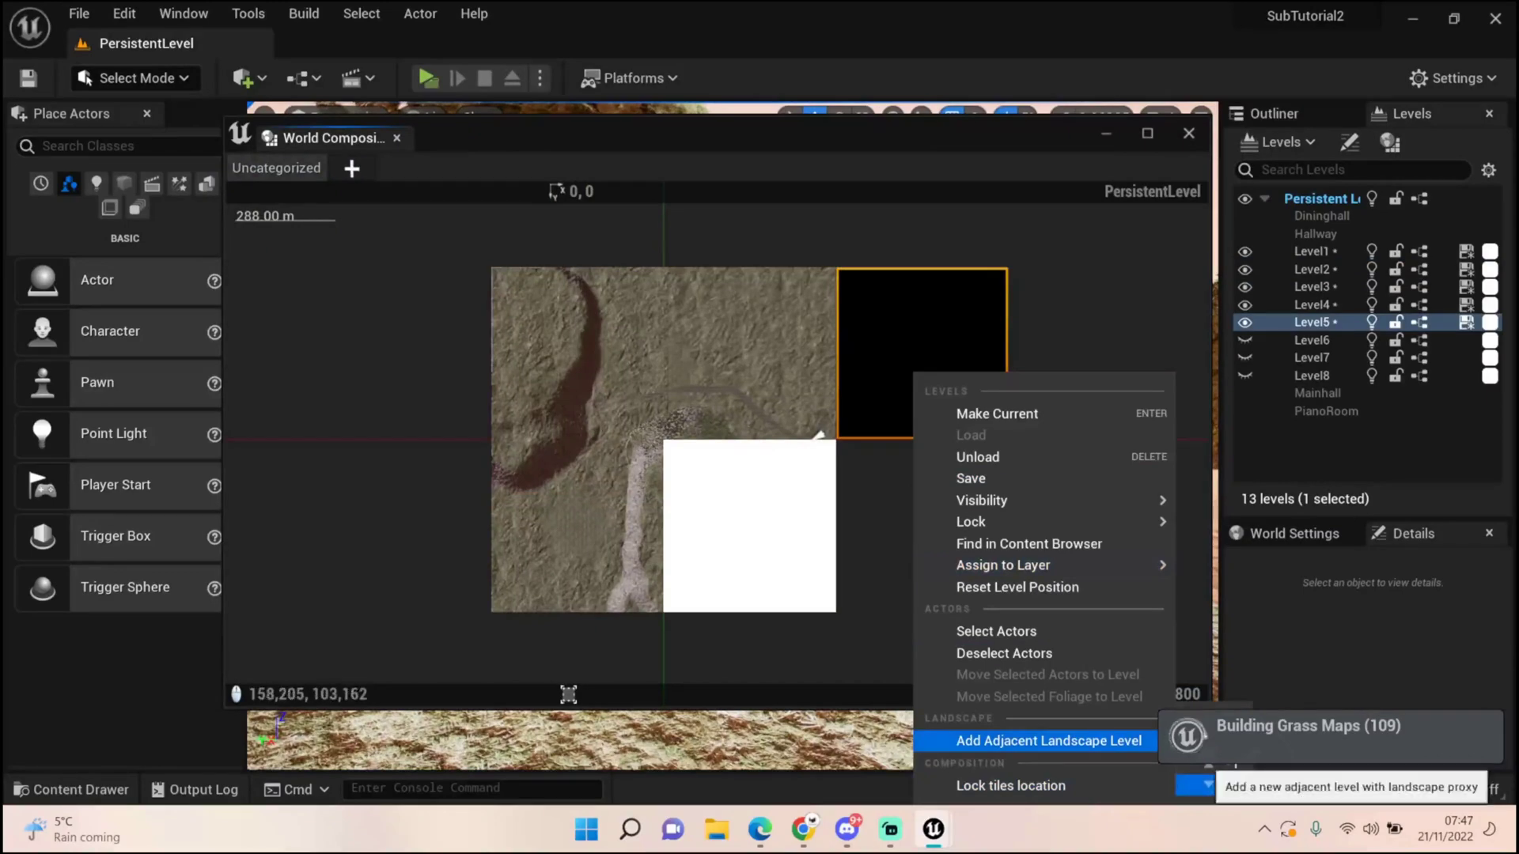
click(1049, 741)
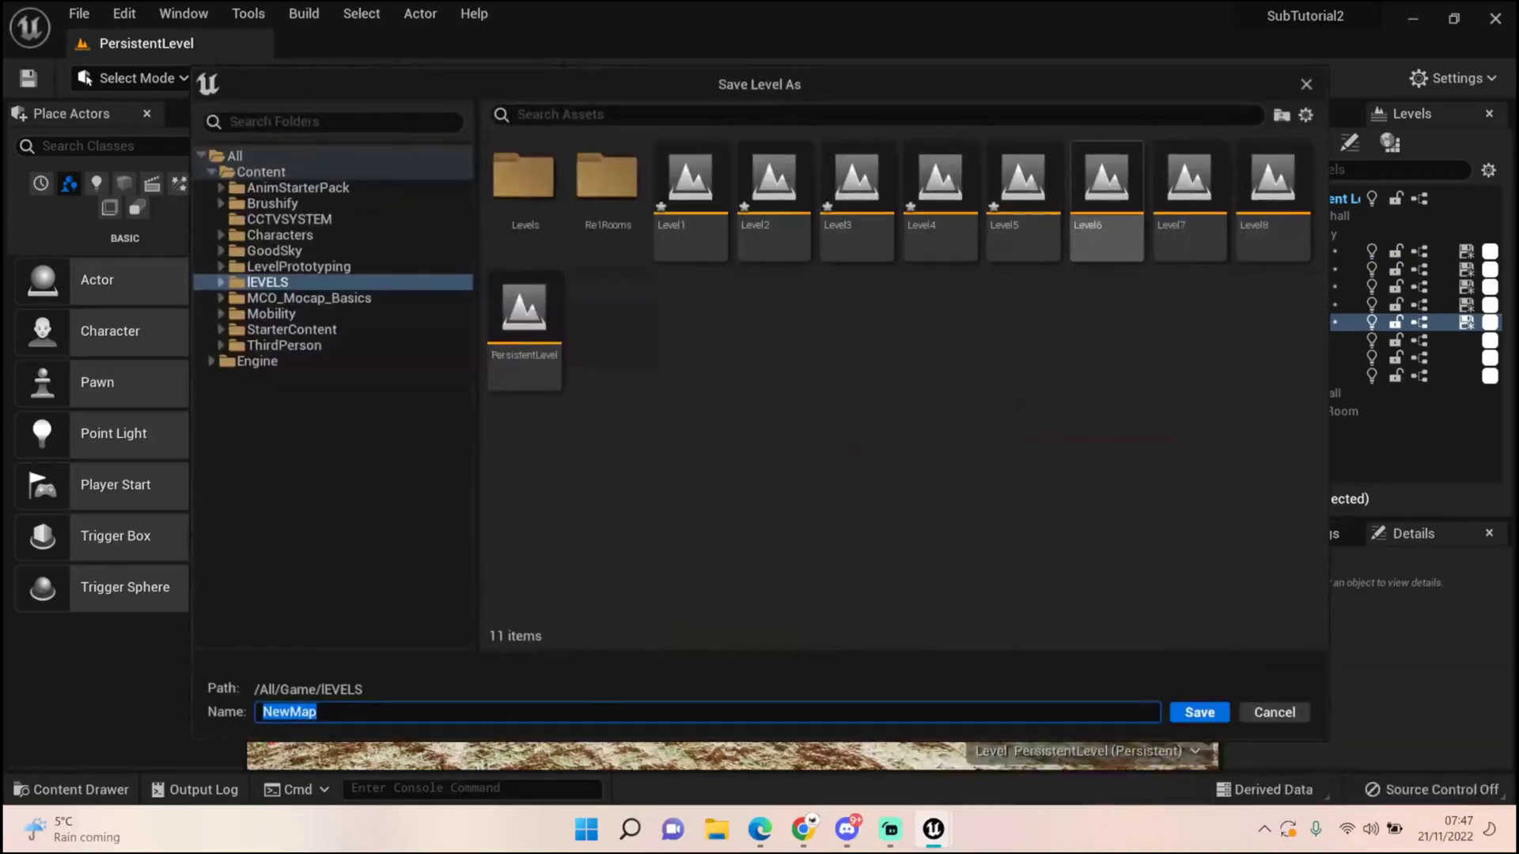
click(1106, 190)
click(1199, 711)
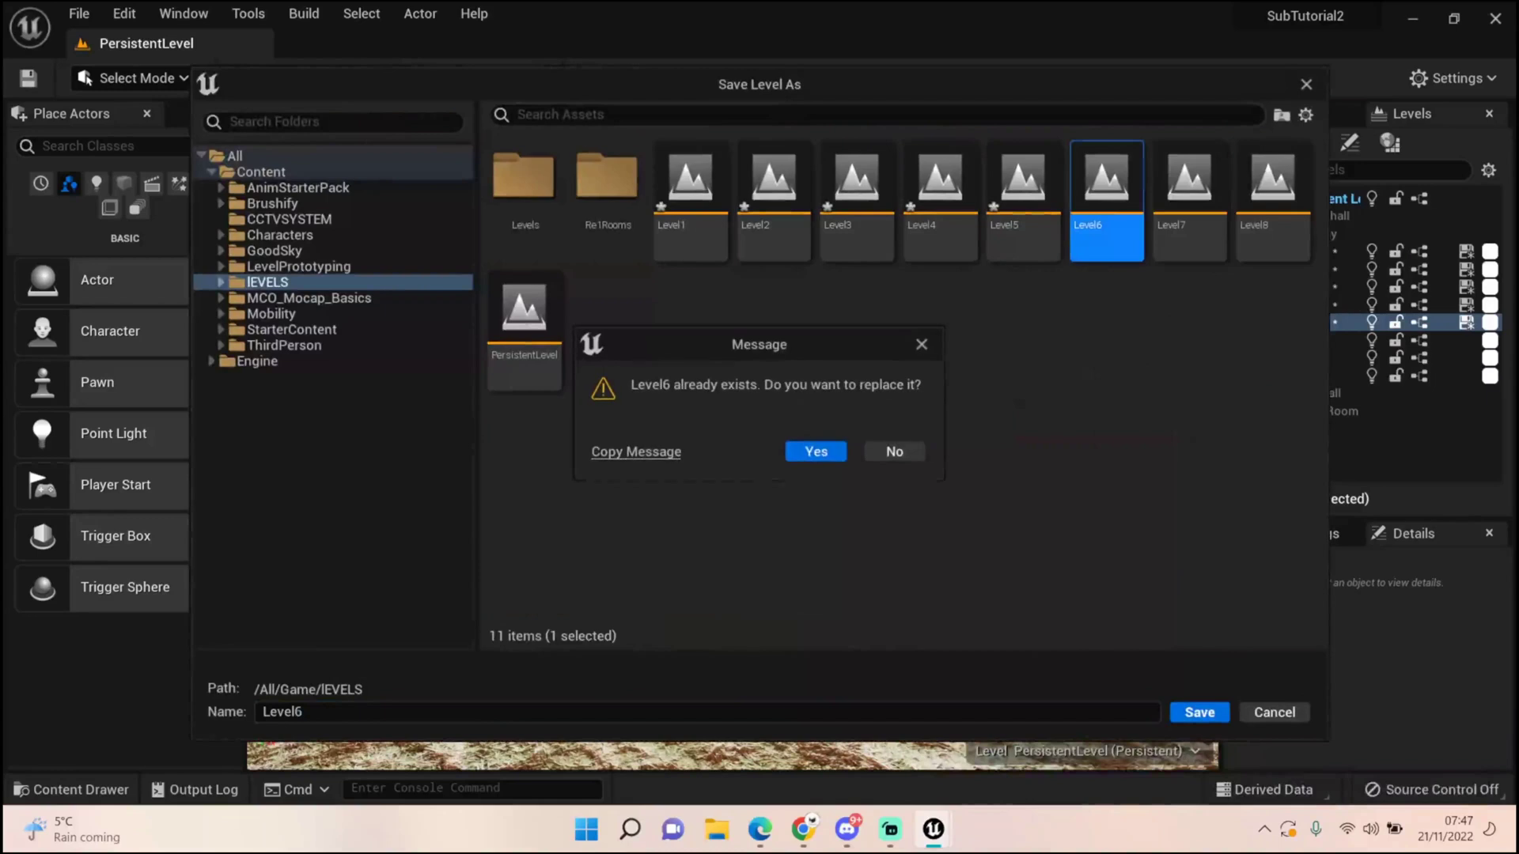
click(817, 451)
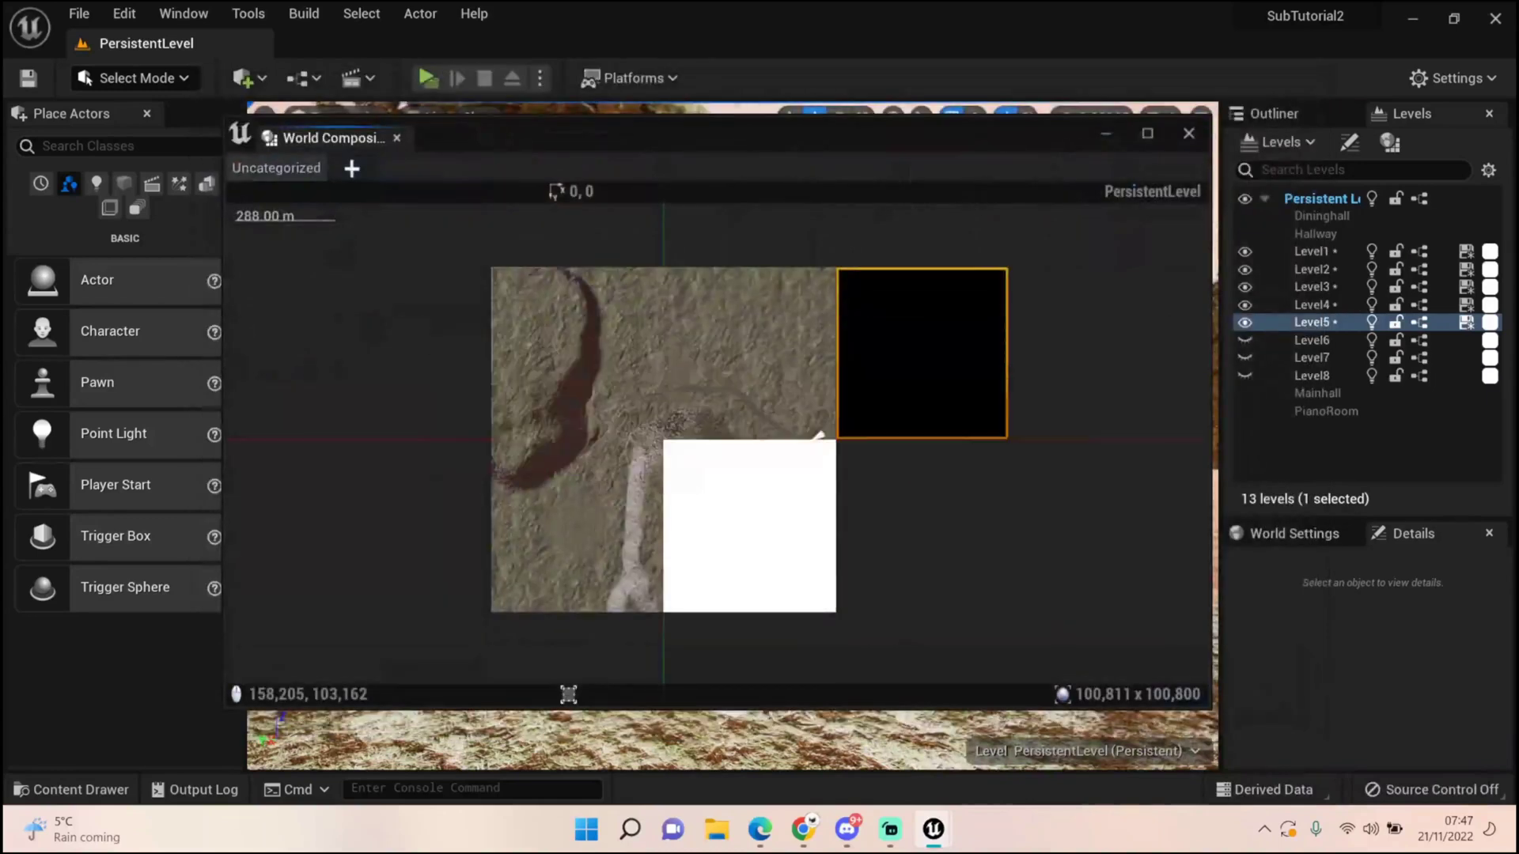
click(1245, 340)
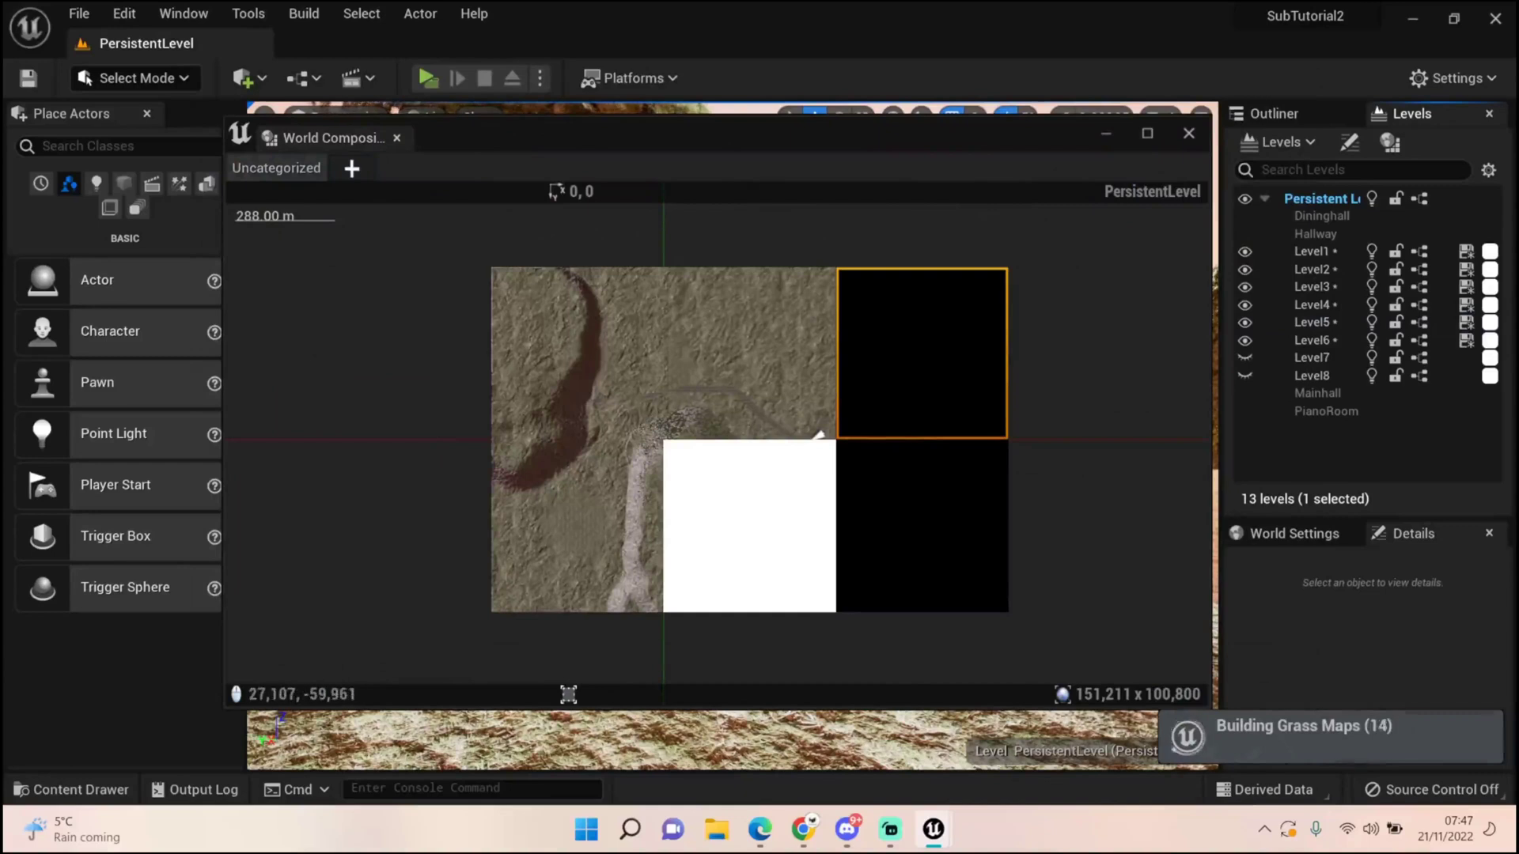
Add an adjacent landscape level on the -Y side of Level5, replacing the existing Level7 map.
right_click(908, 306)
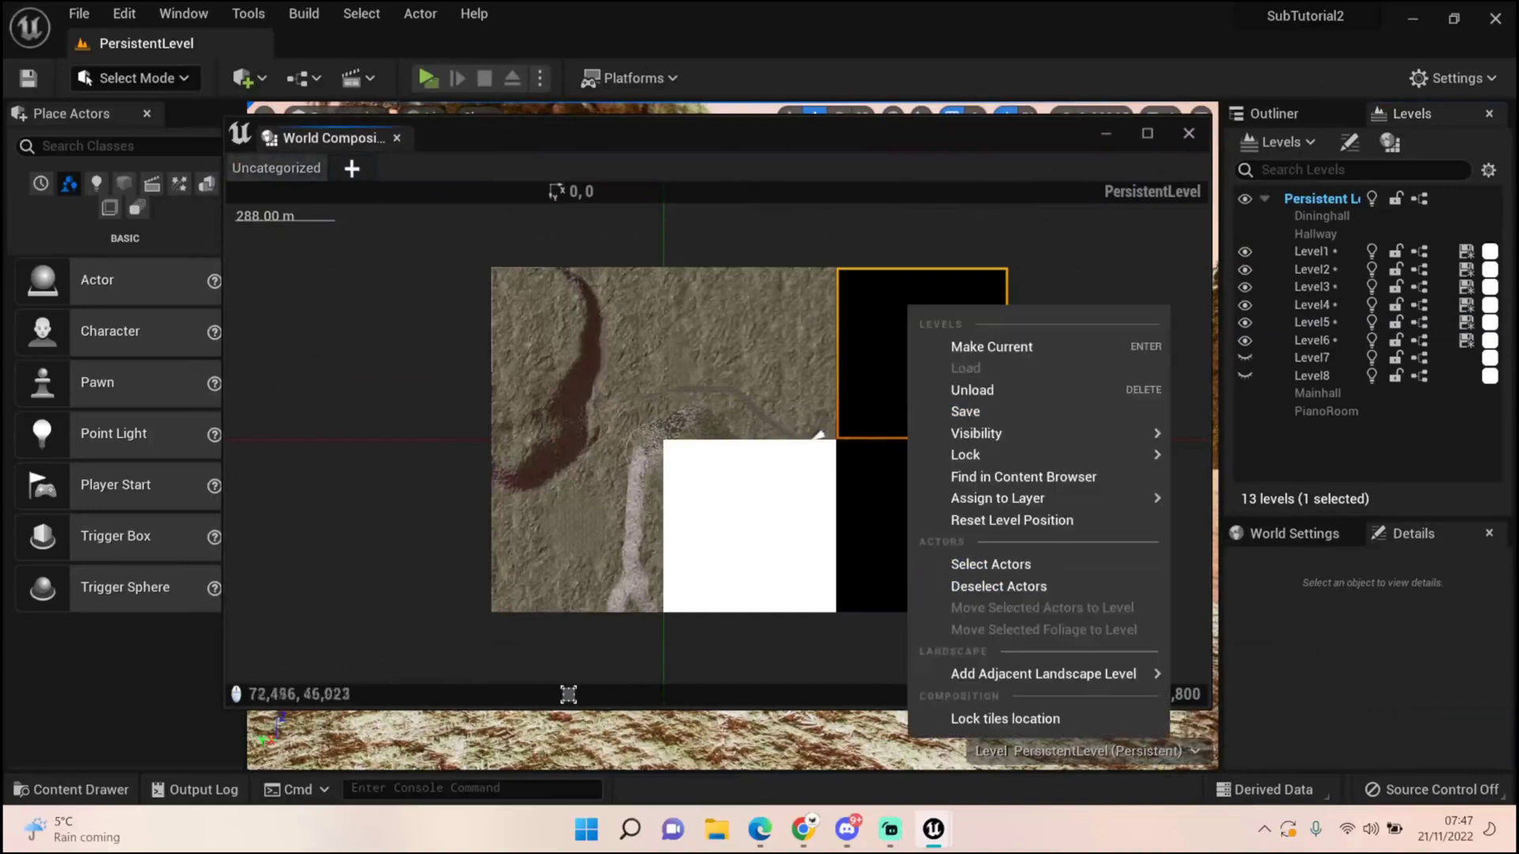
click(1227, 703)
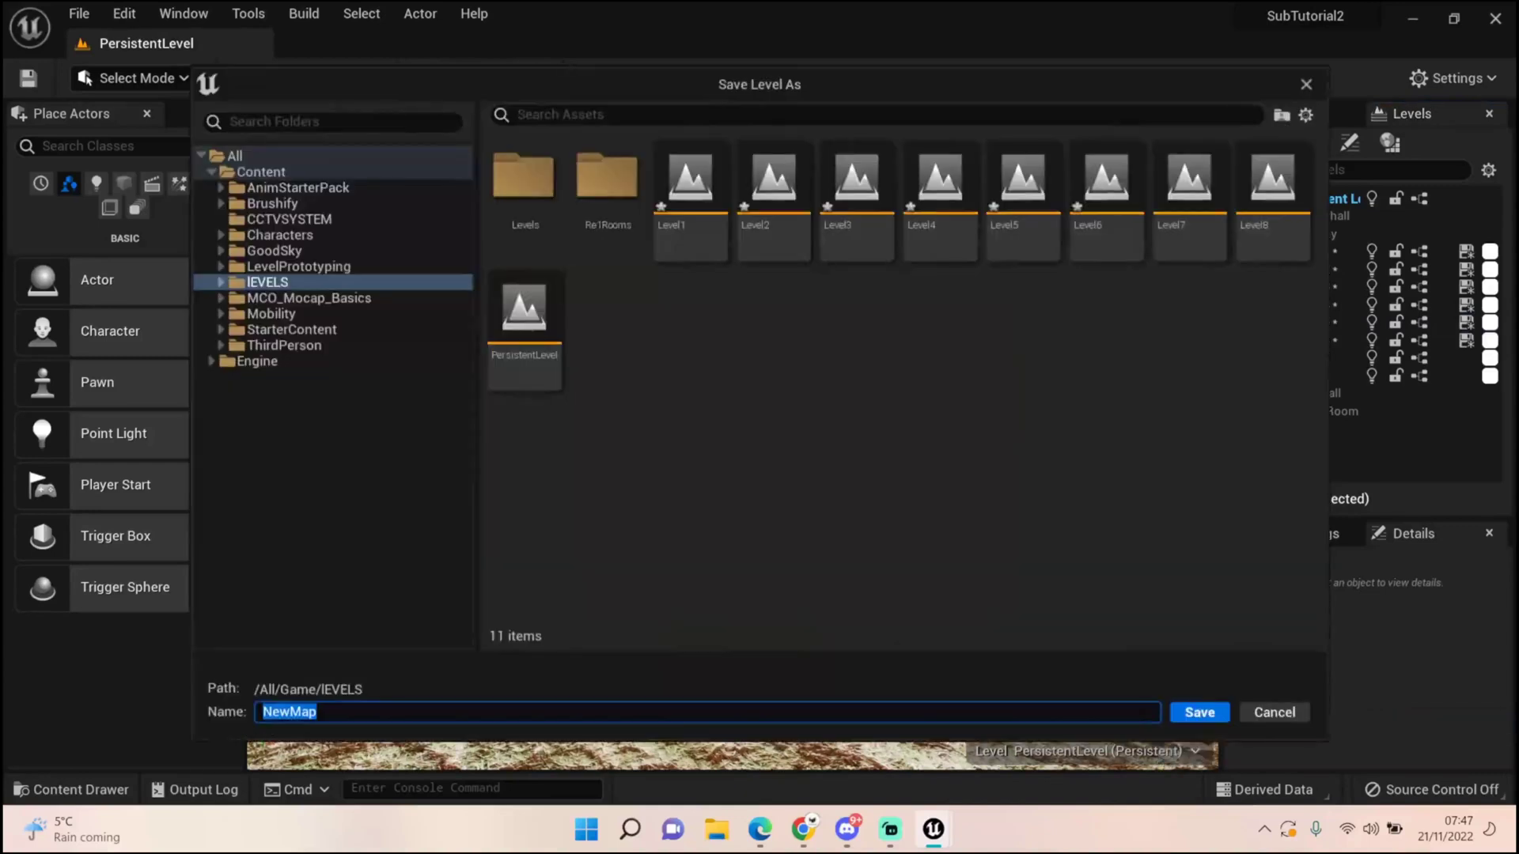
double_click(1190, 180)
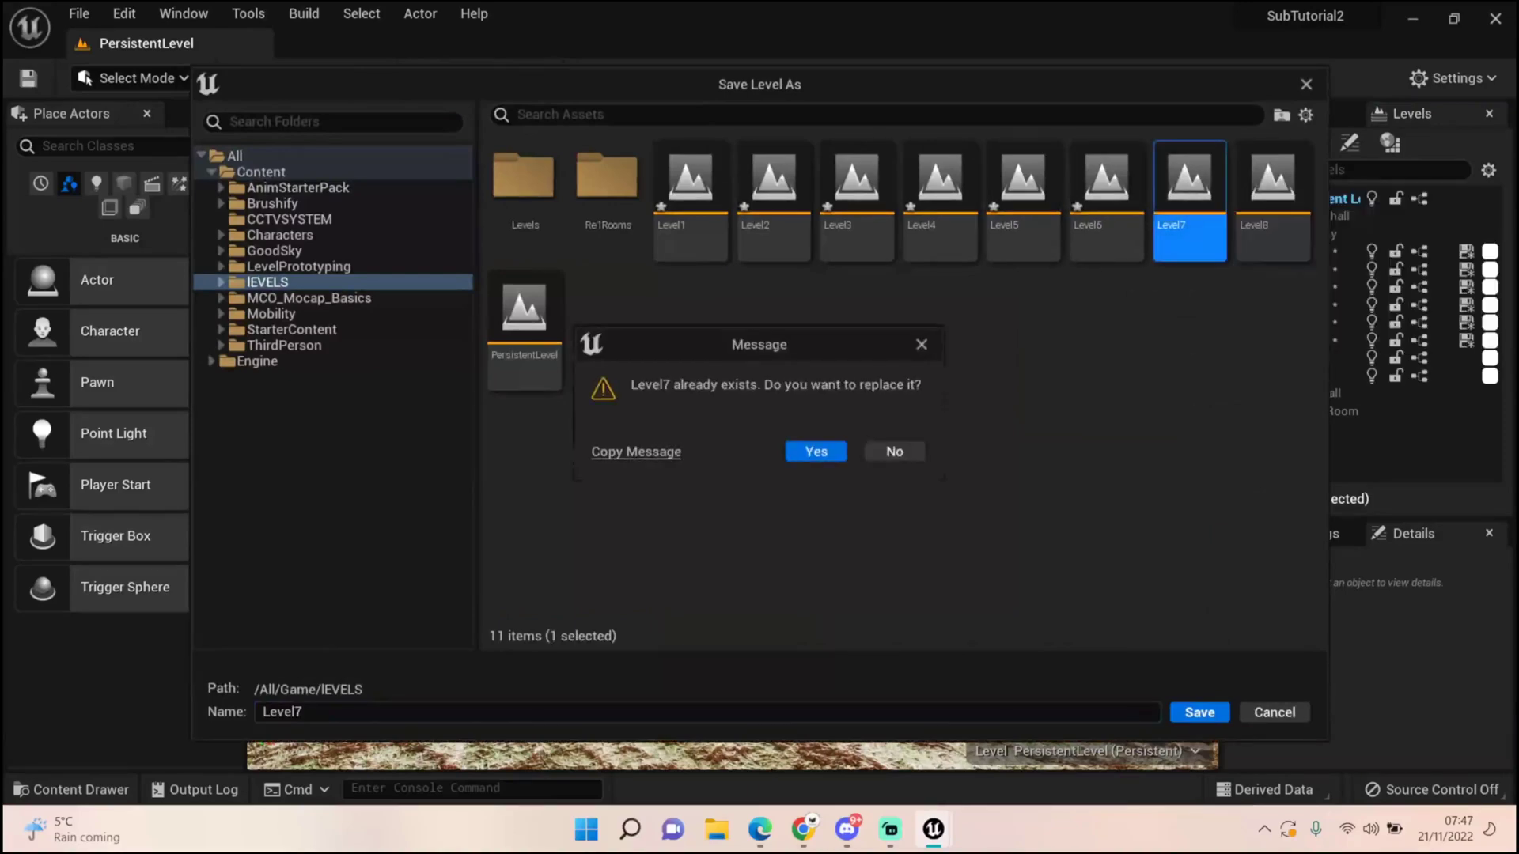
key(Return)
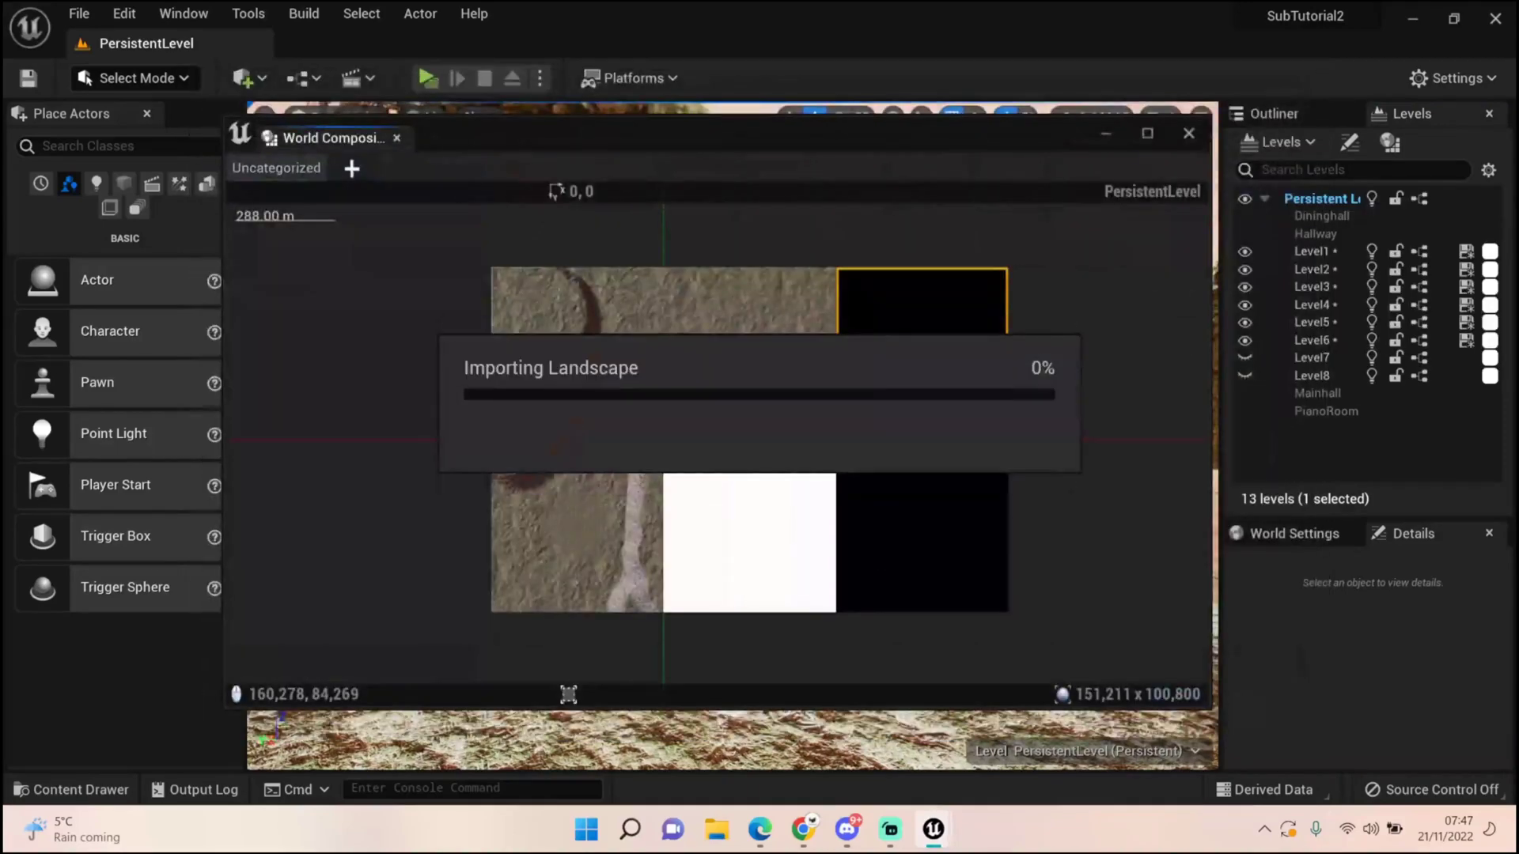
Add an adjacent landscape level on the -X side of Level7, replacing the existing Level8 map.
right_click(820, 435)
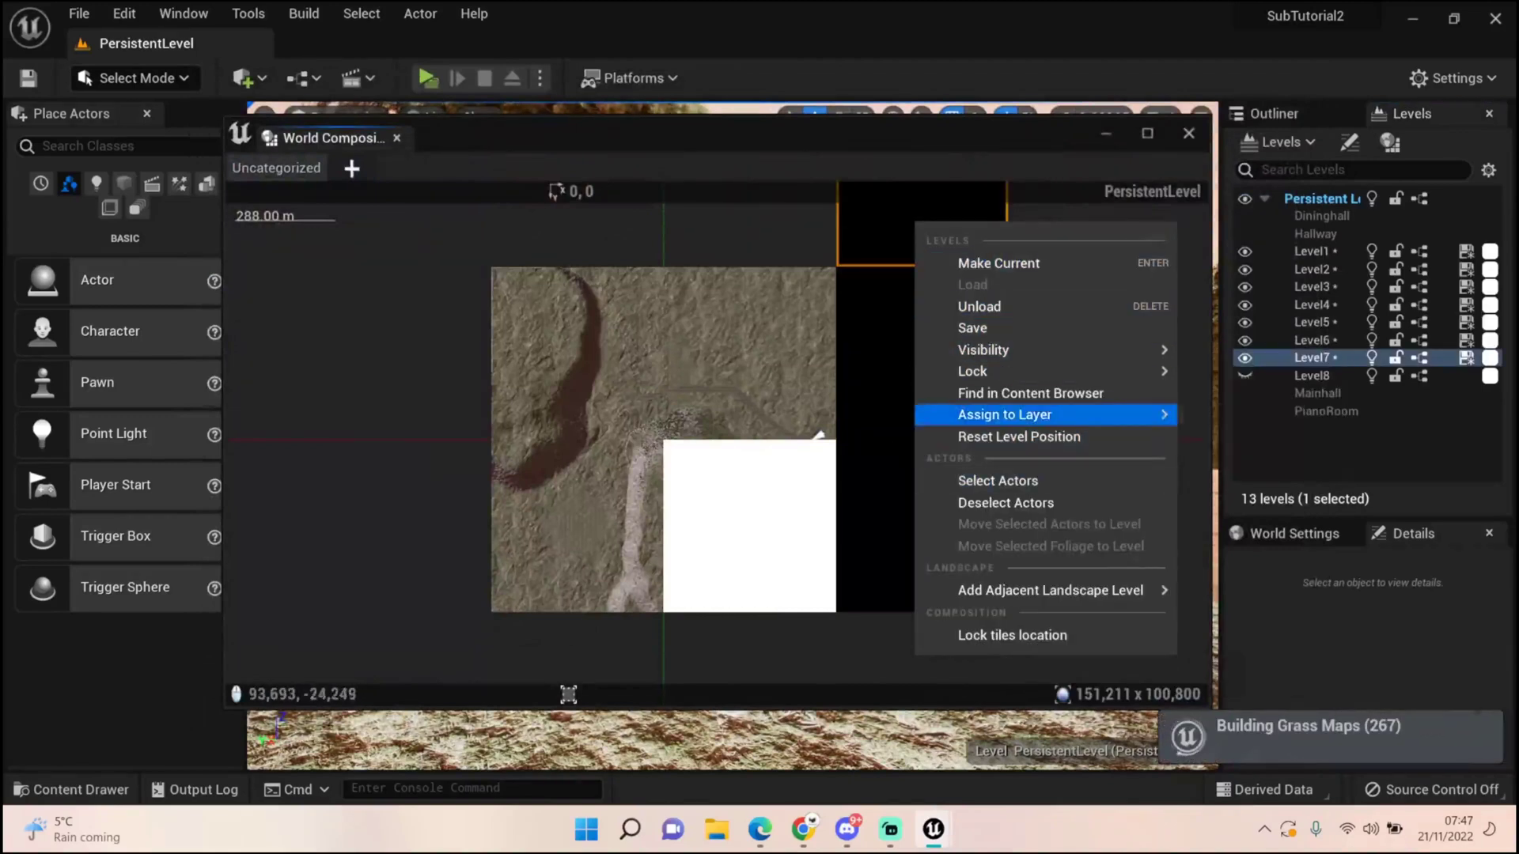
mouse_move(1052, 590)
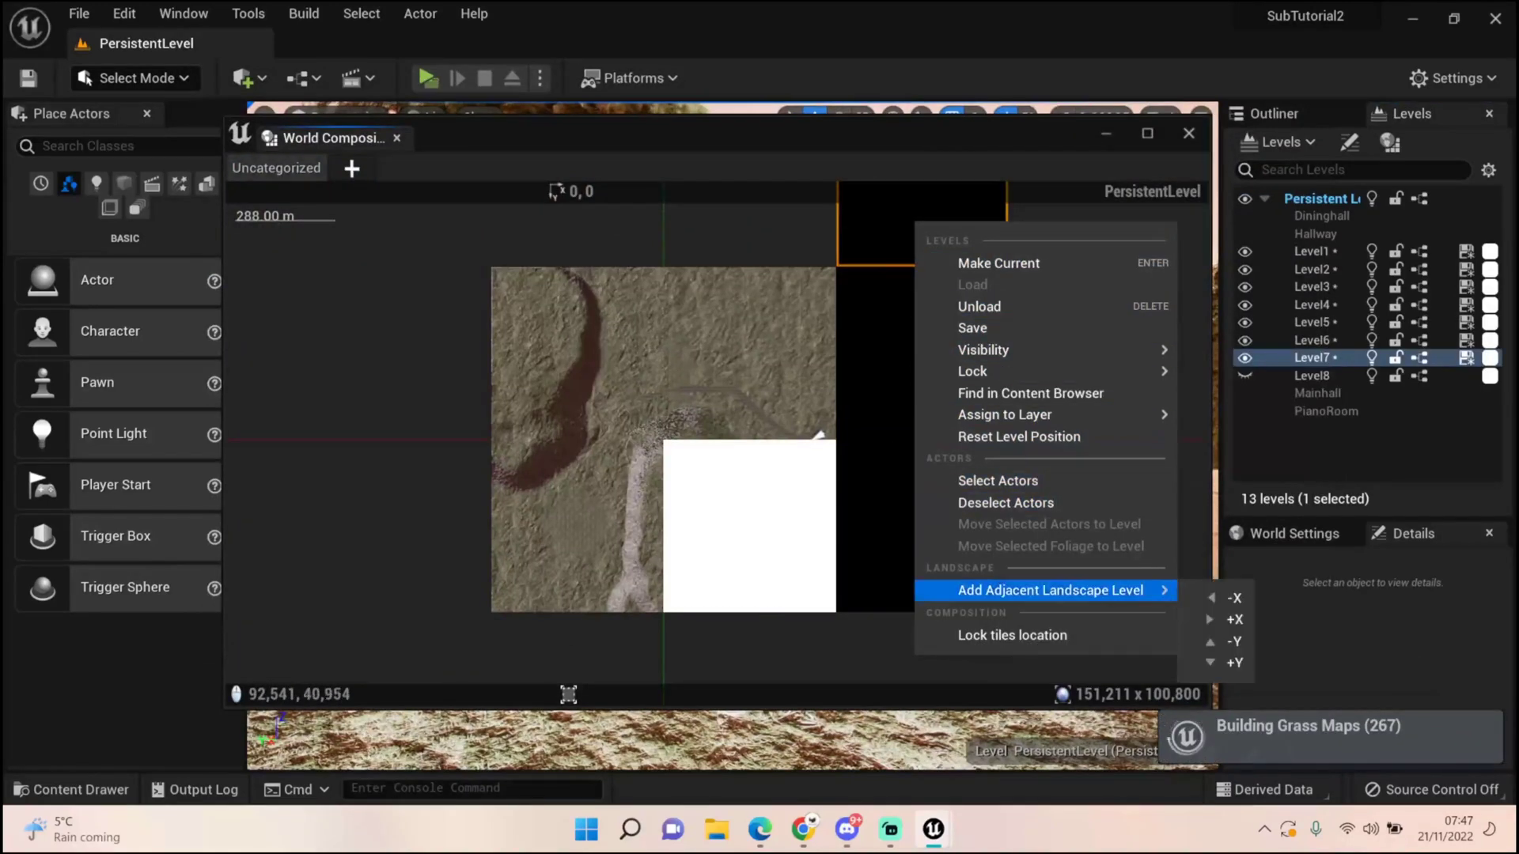
click(1225, 599)
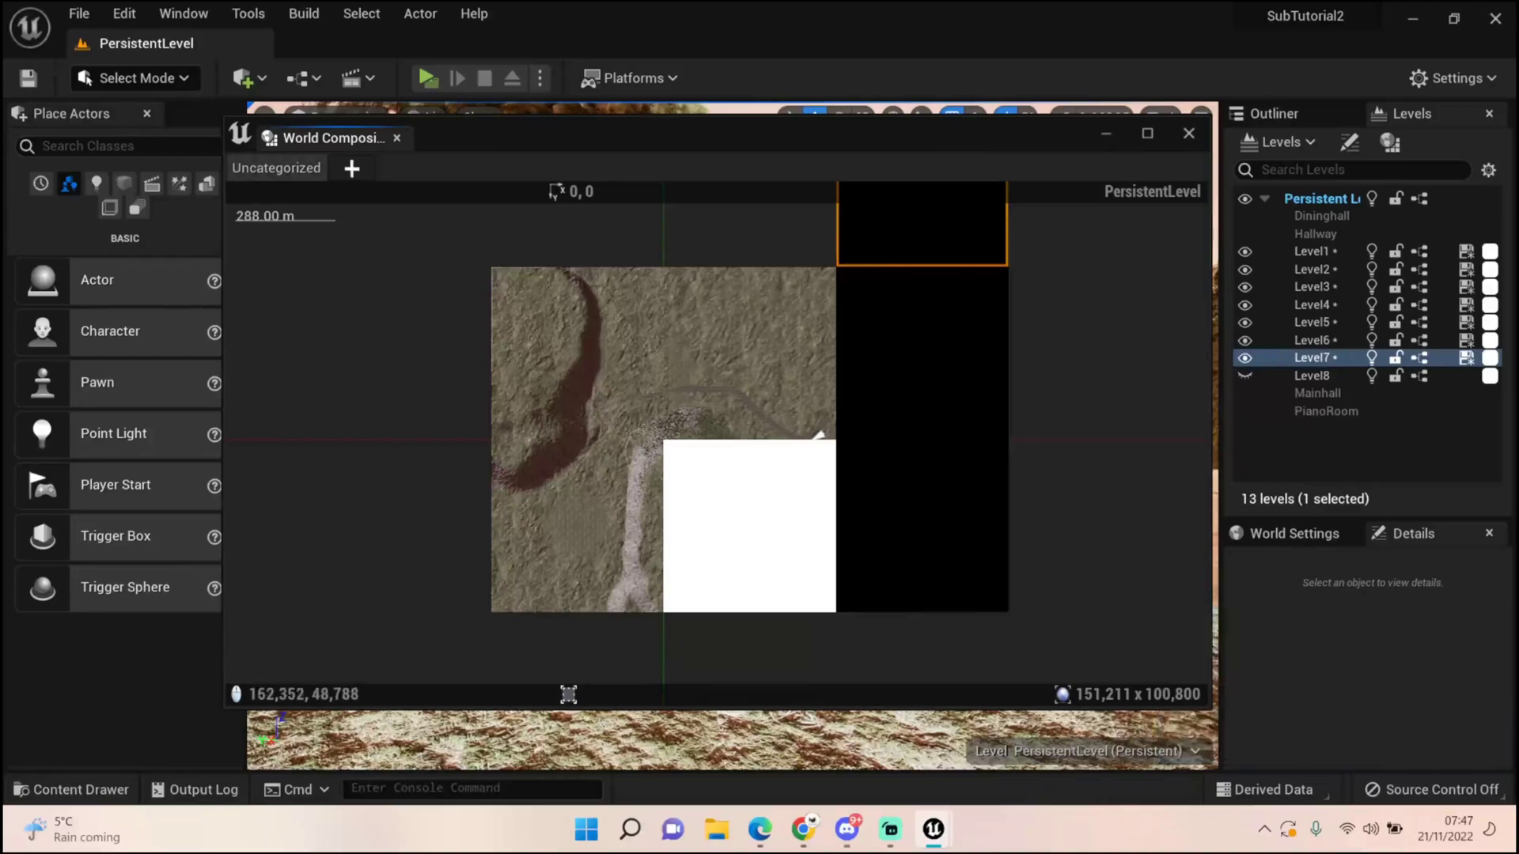
double_click(1273, 186)
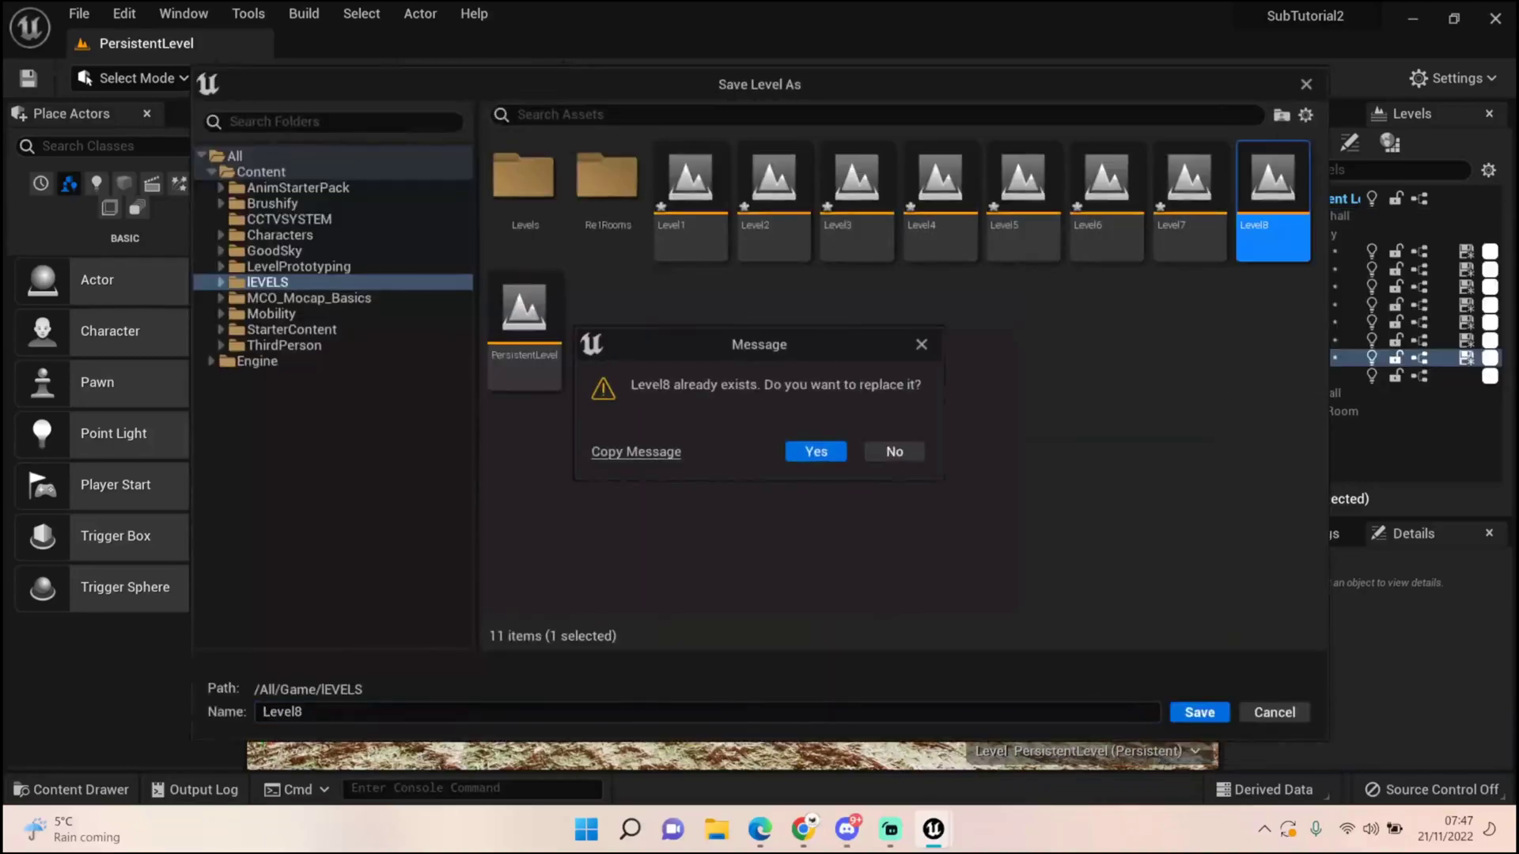
key(Return)
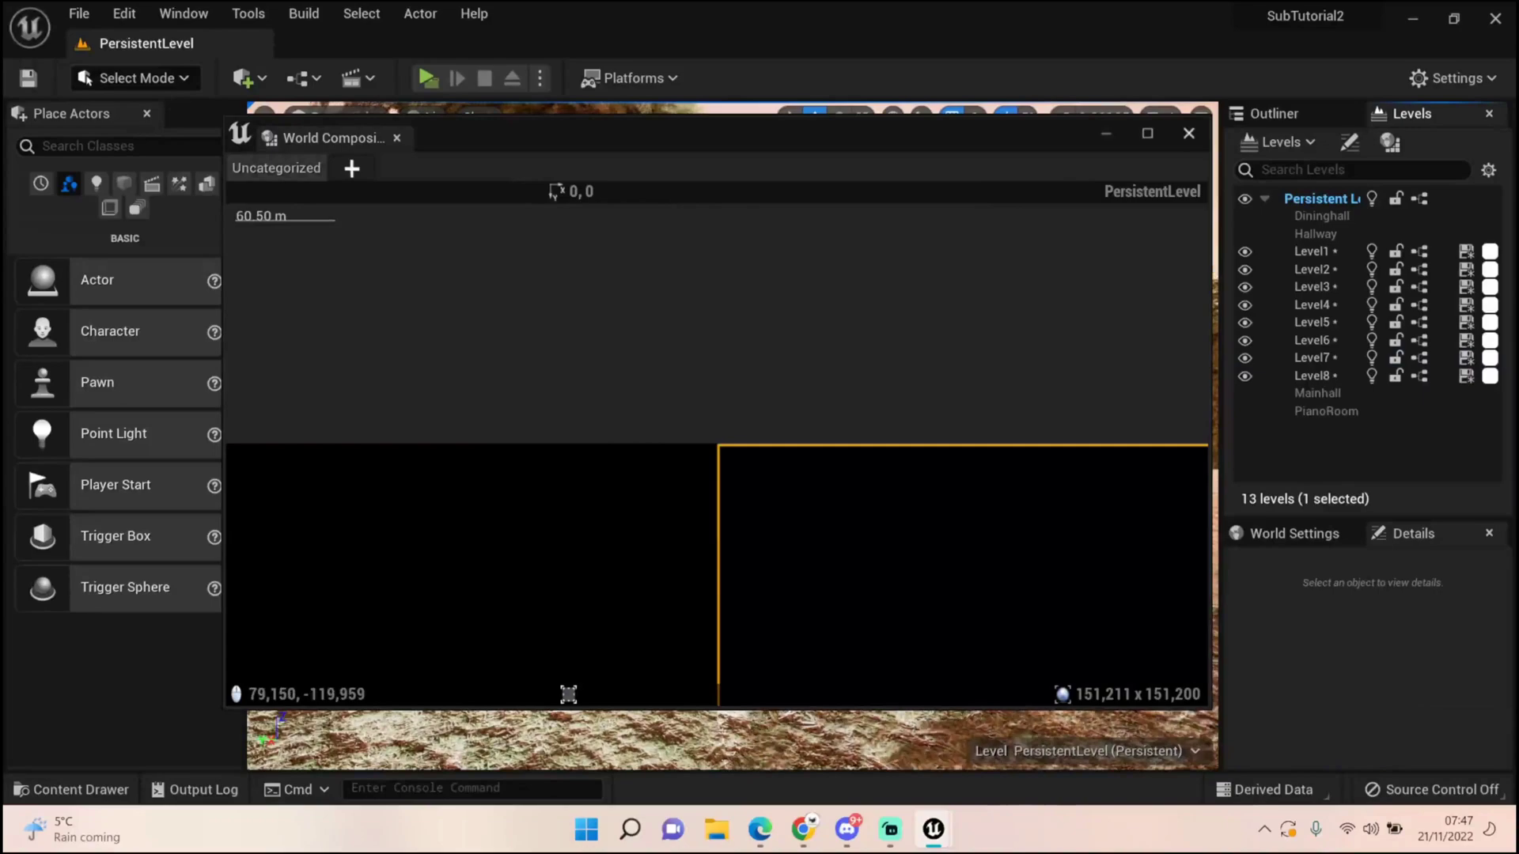
Close the World Composition map and switch to painting in Landscape mode, with the new tiles in view.
click(1189, 133)
right_drag(760, 412, 1052, 396)
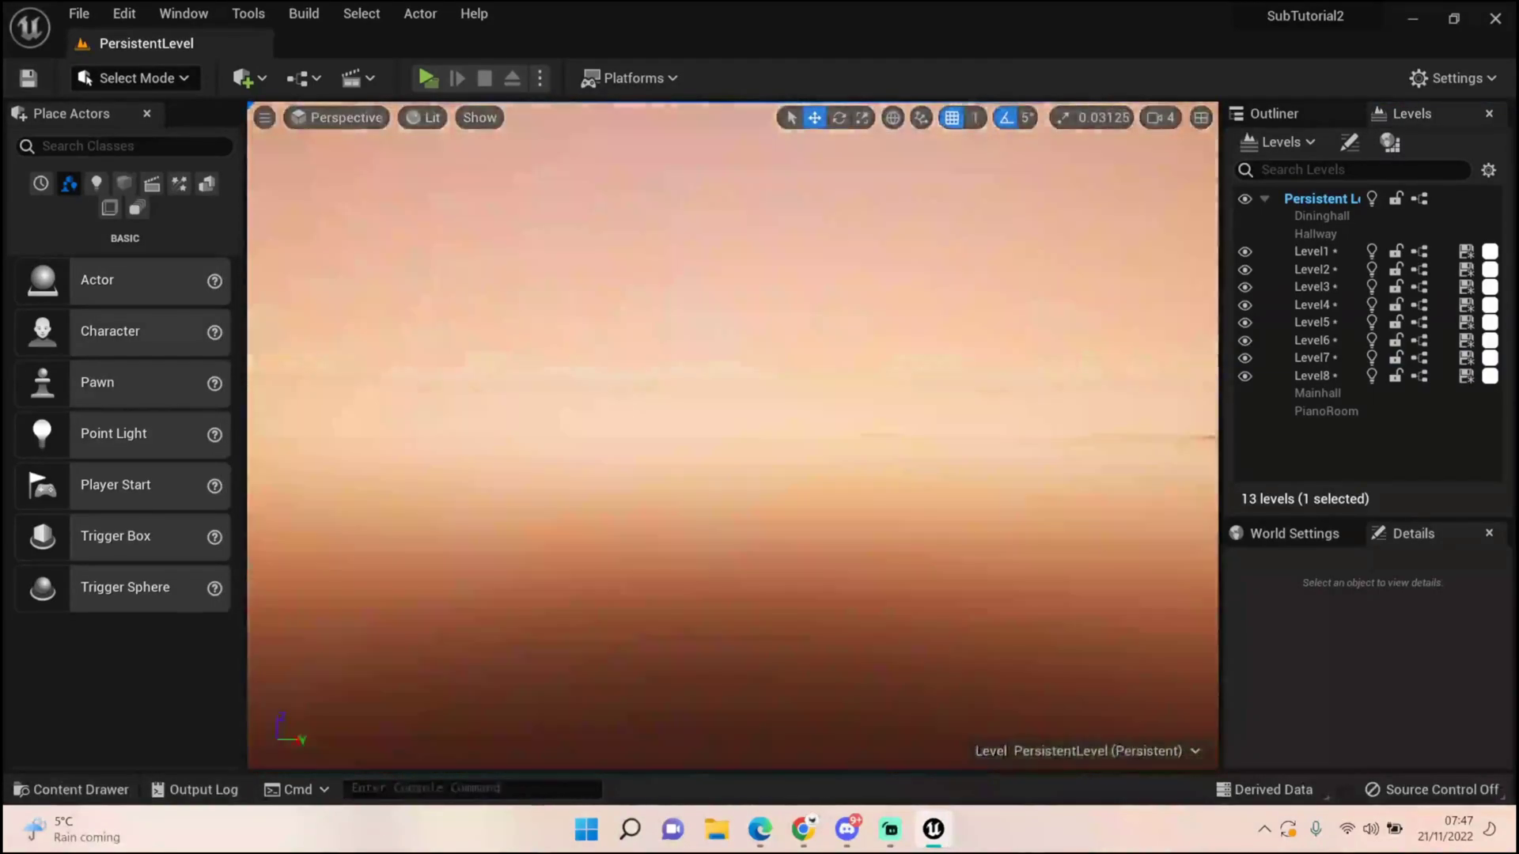
right_drag(728, 301, 617, 352)
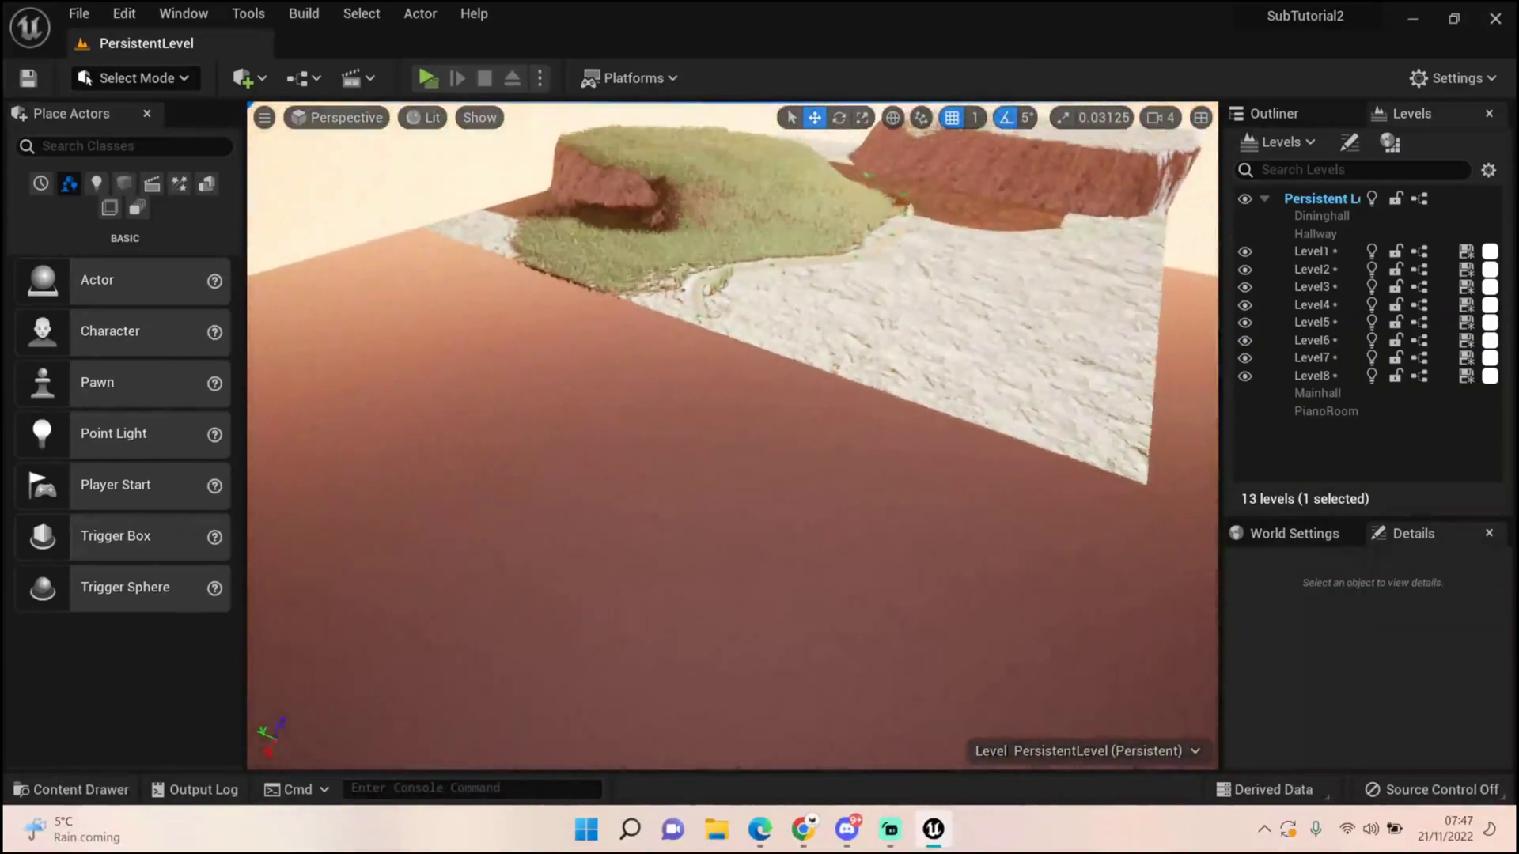
right_drag(724, 391, 692, 415)
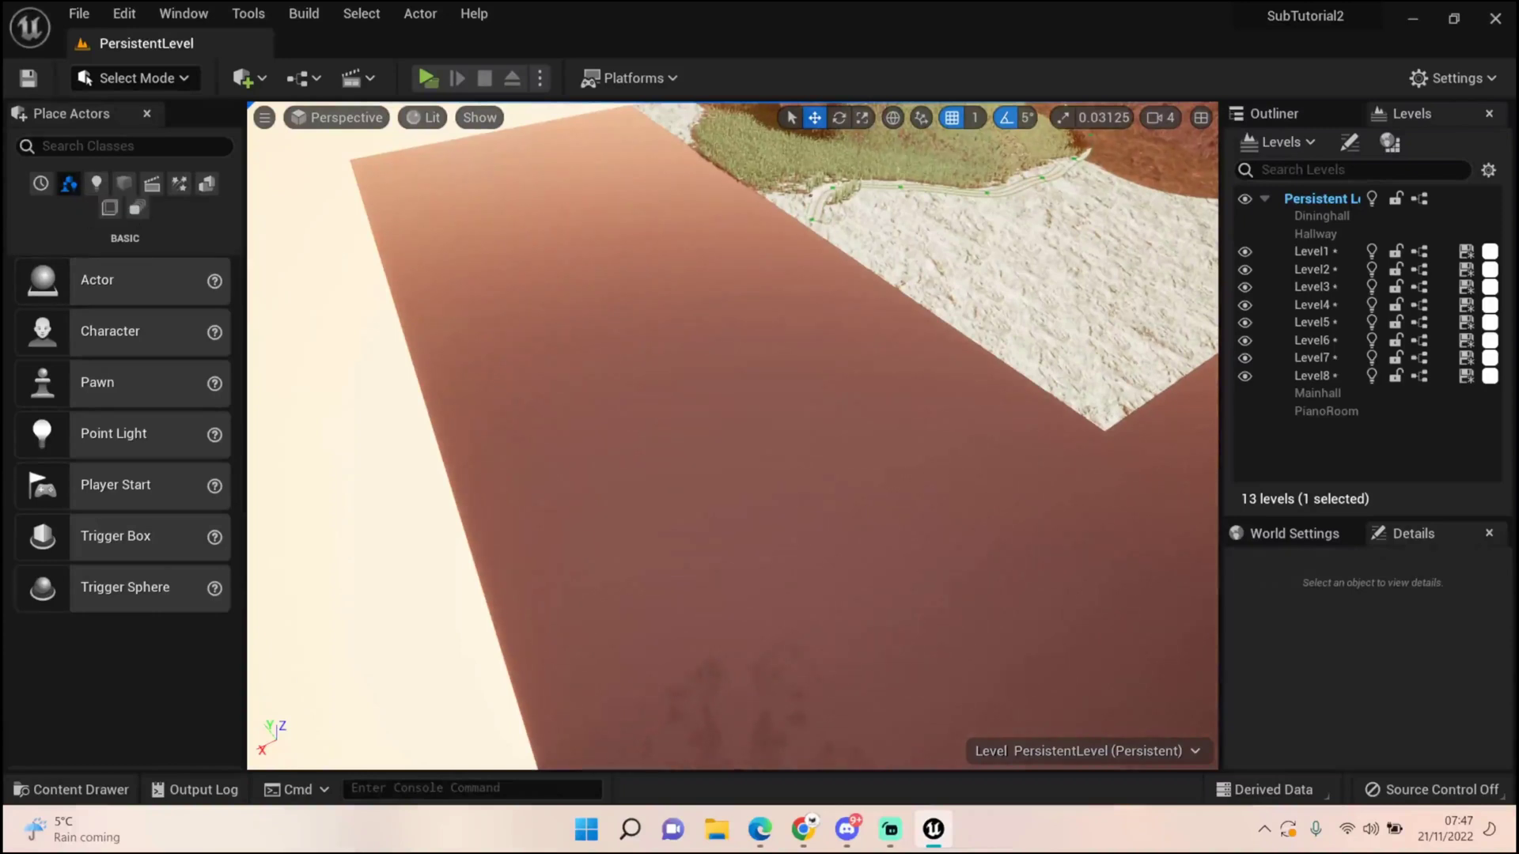
click(135, 78)
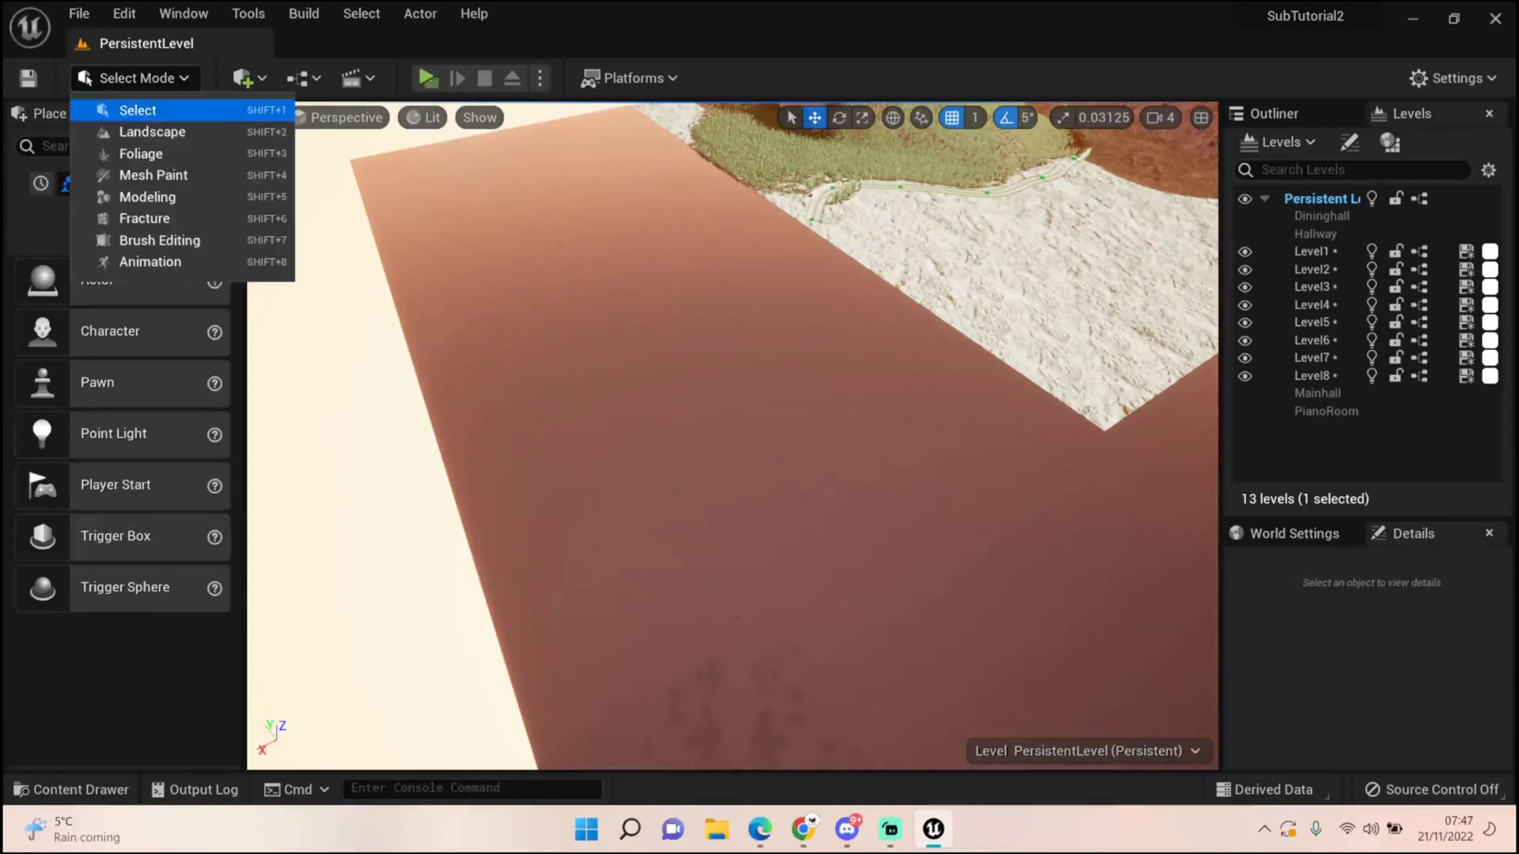
click(152, 132)
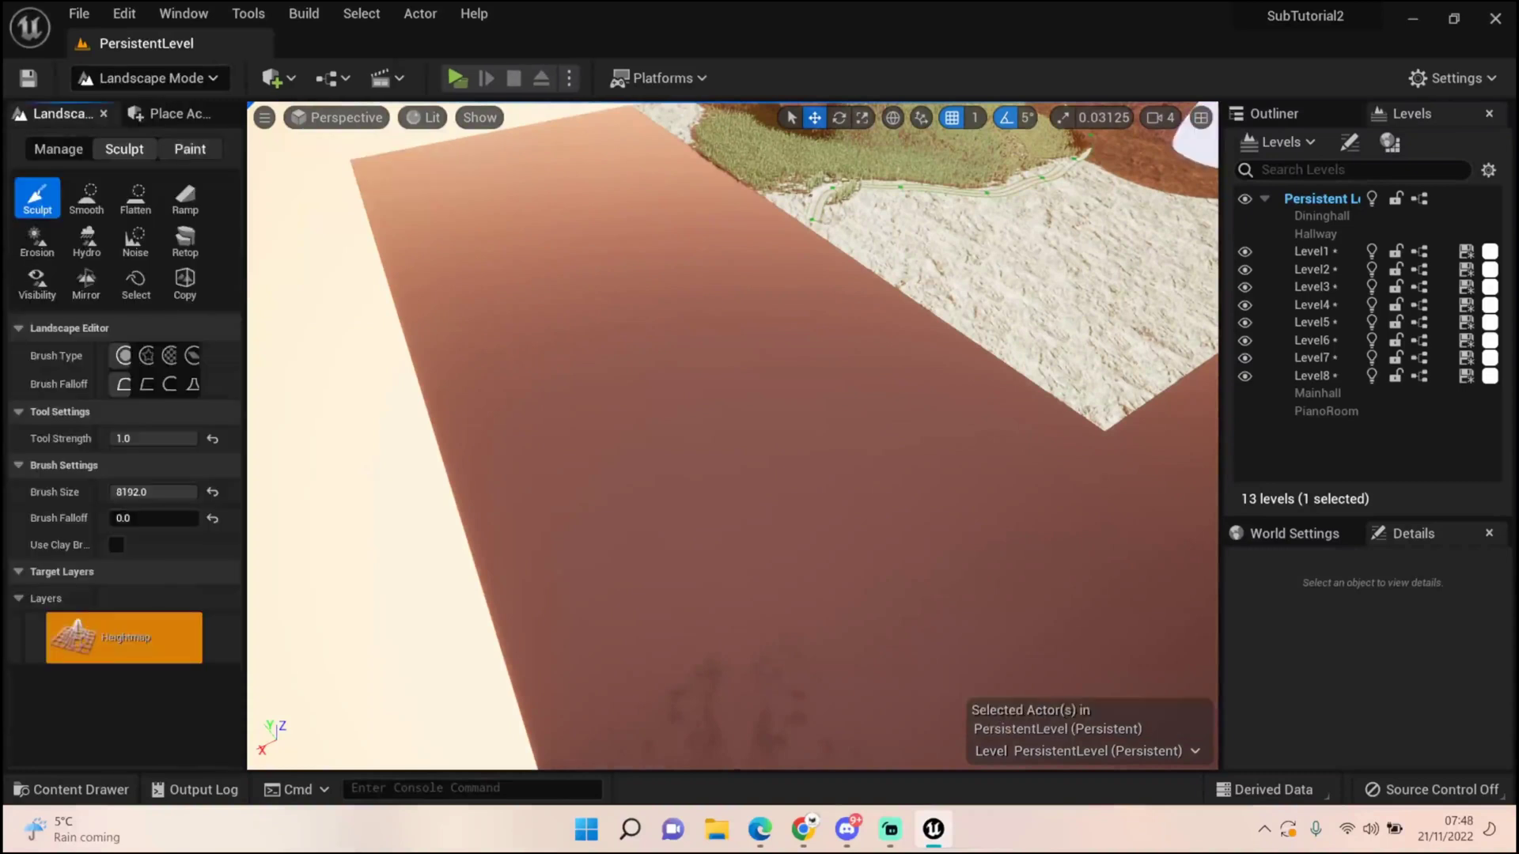
click(189, 149)
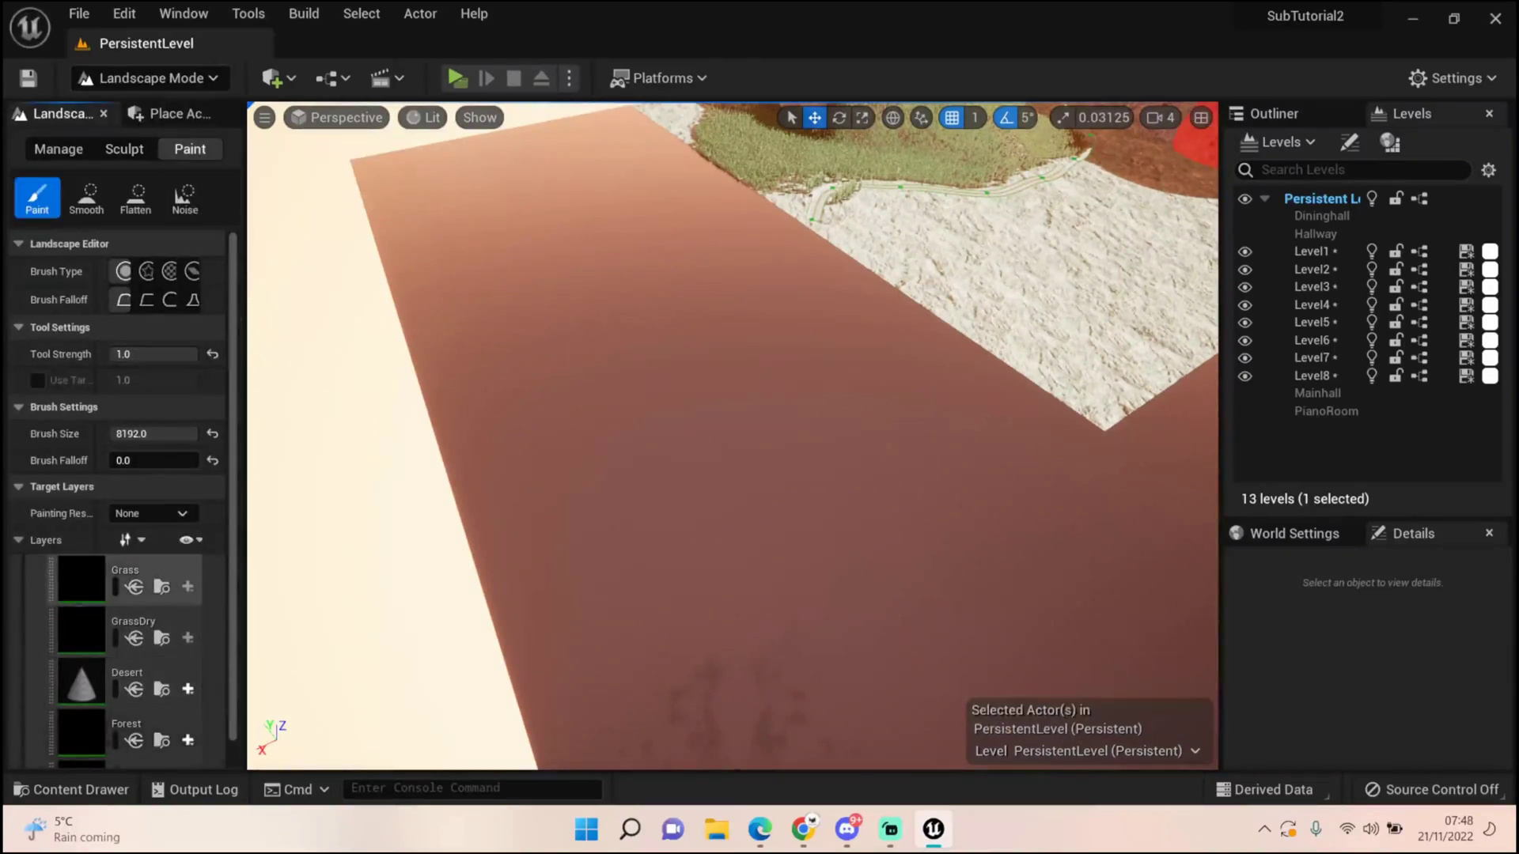
Try to paint the Beach layer onto the new landscape tile.
click(124, 579)
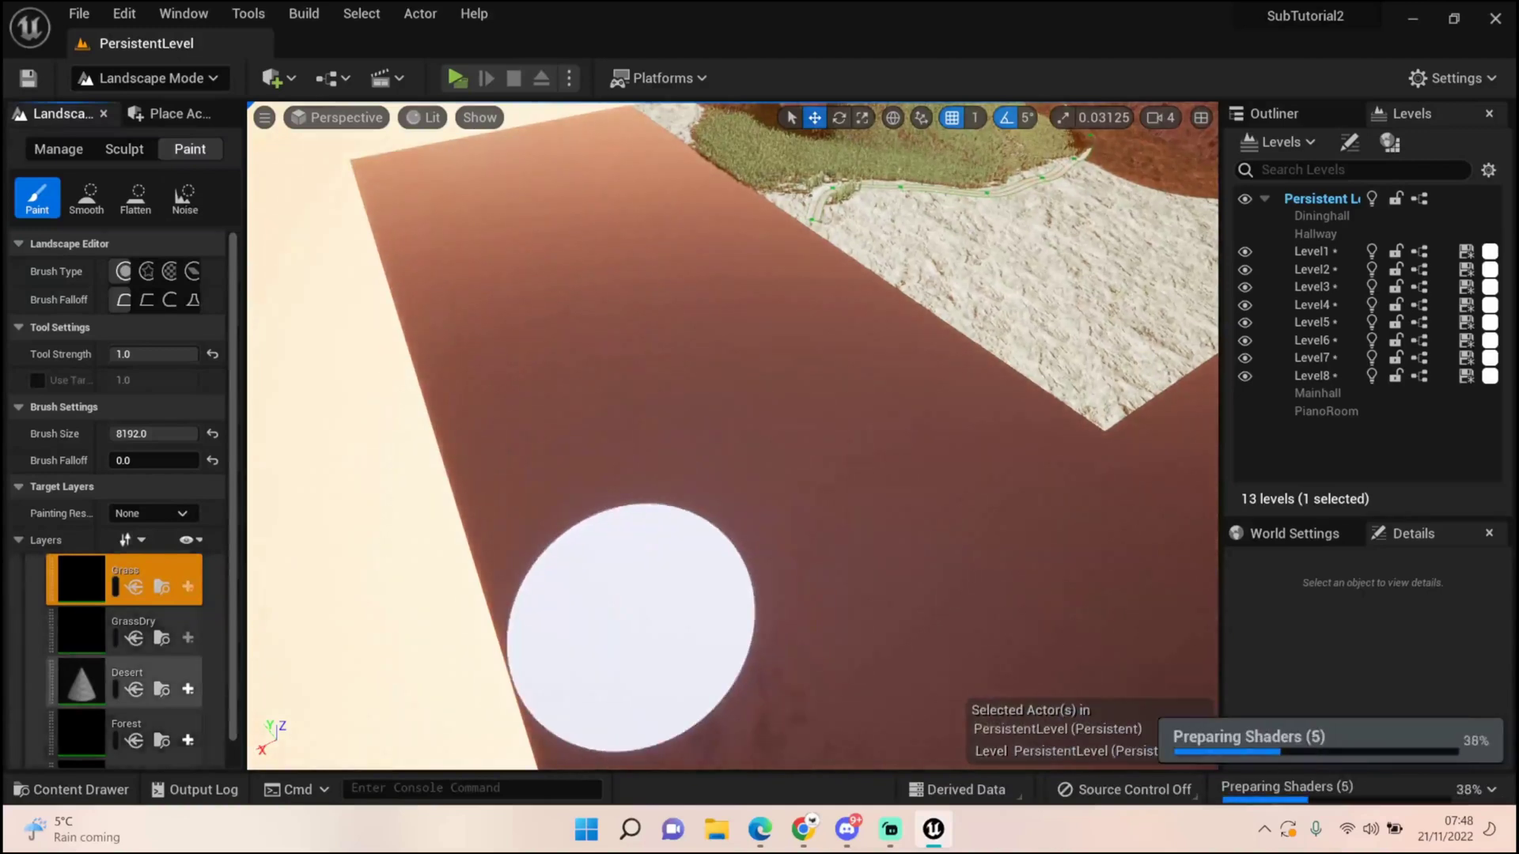
scroll(119, 507, down, 5)
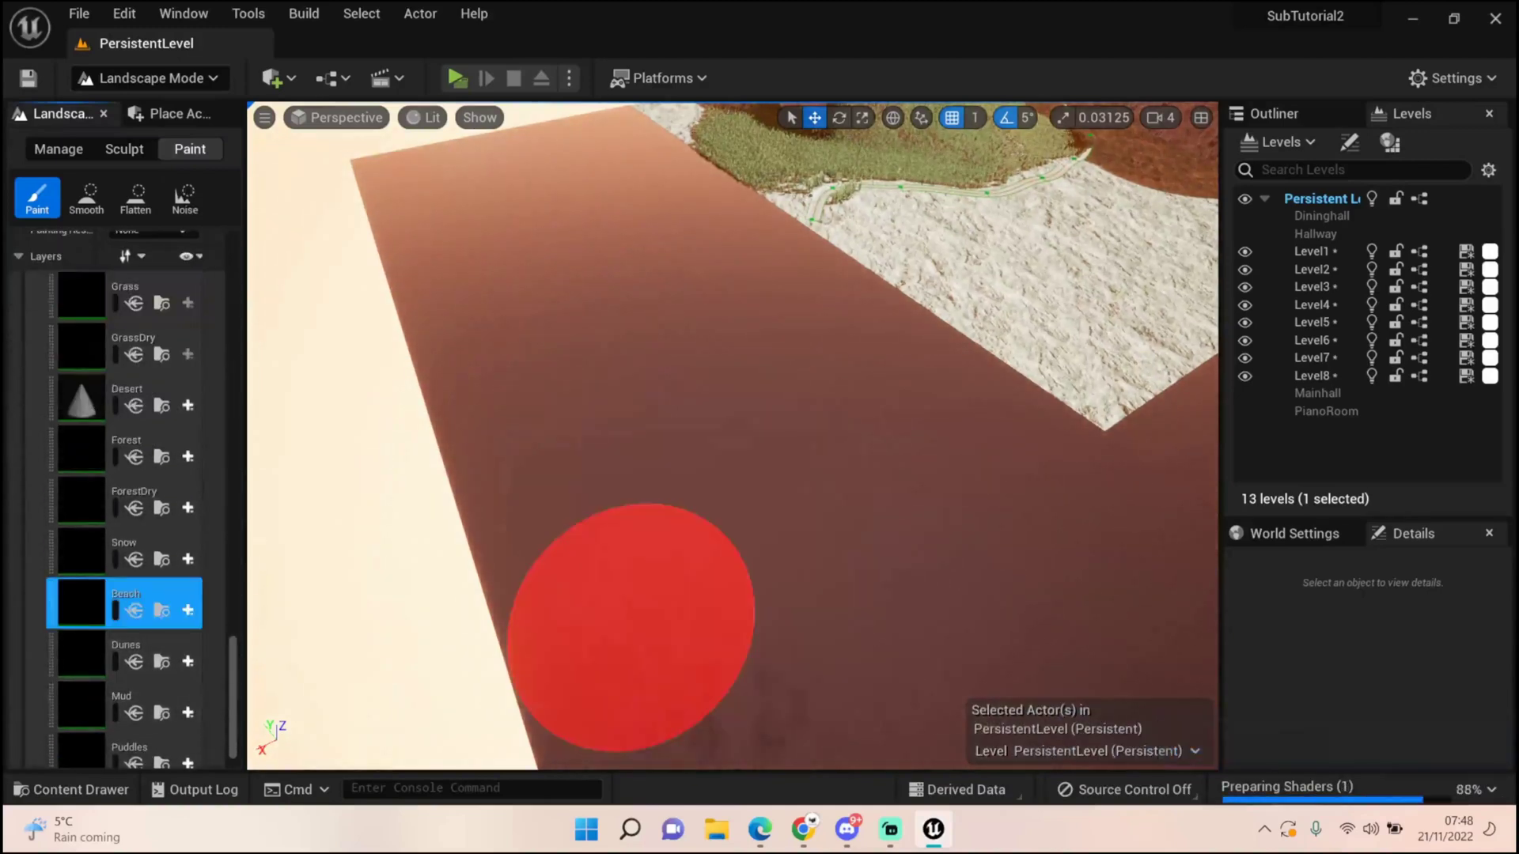
click(127, 601)
click(621, 593)
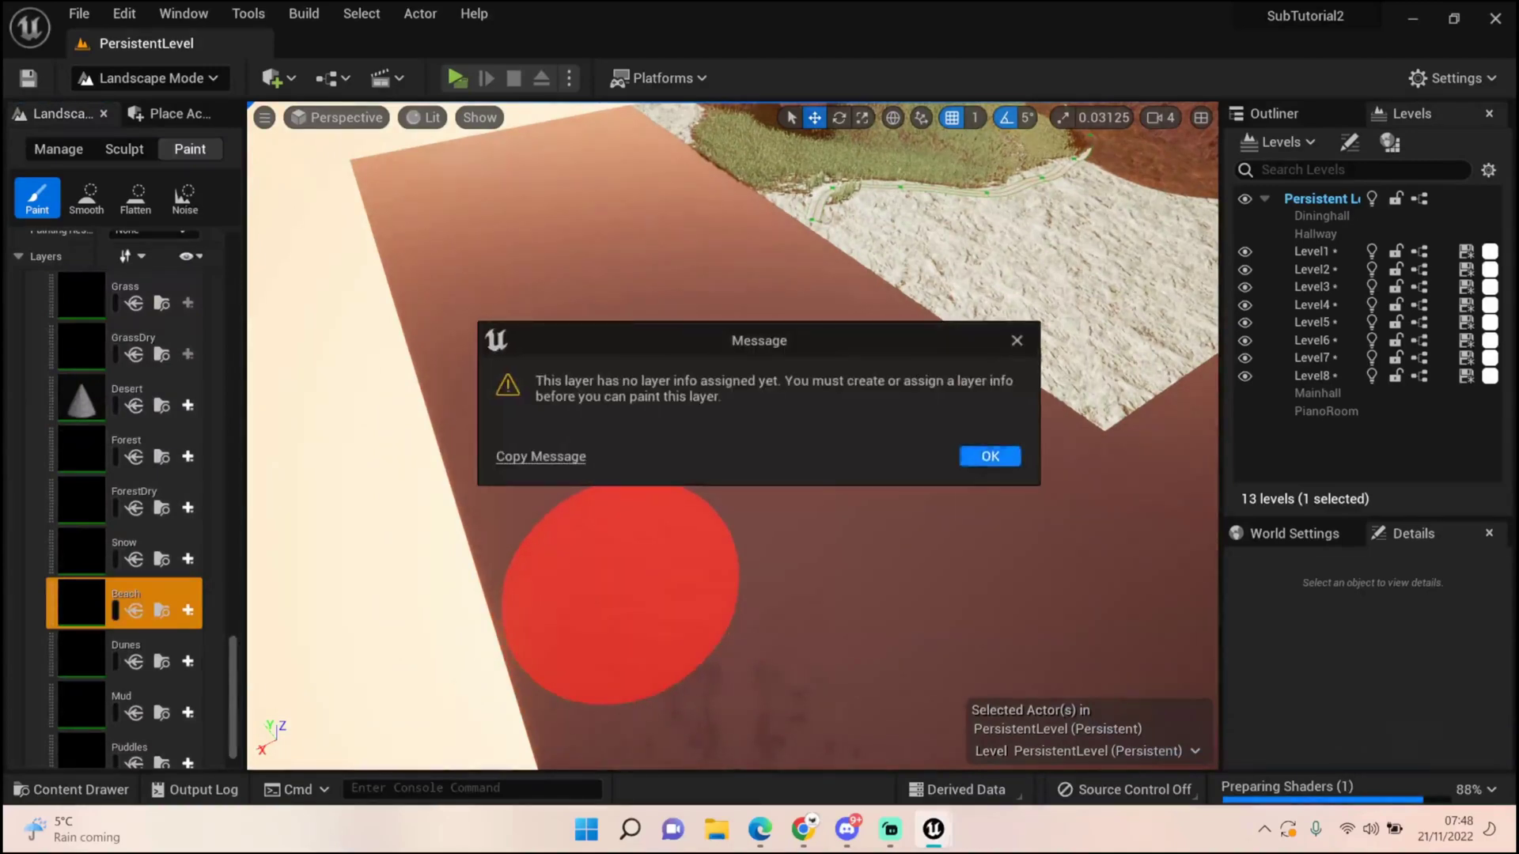
key(Return)
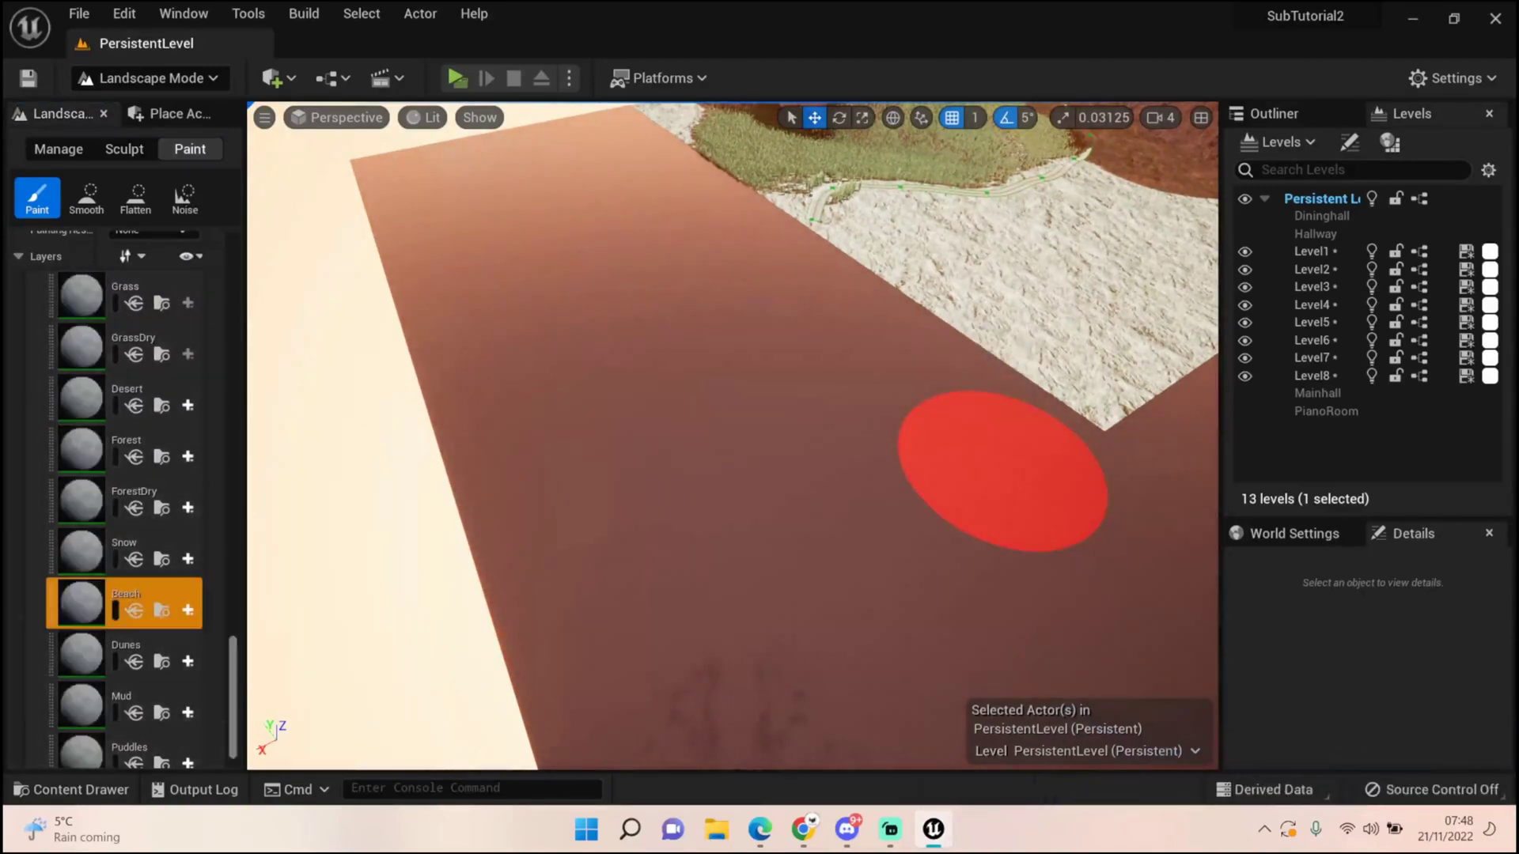
Assign the existing Beach_LayerInfo asset to the Beach paint layer.
drag(245, 507, 334, 506)
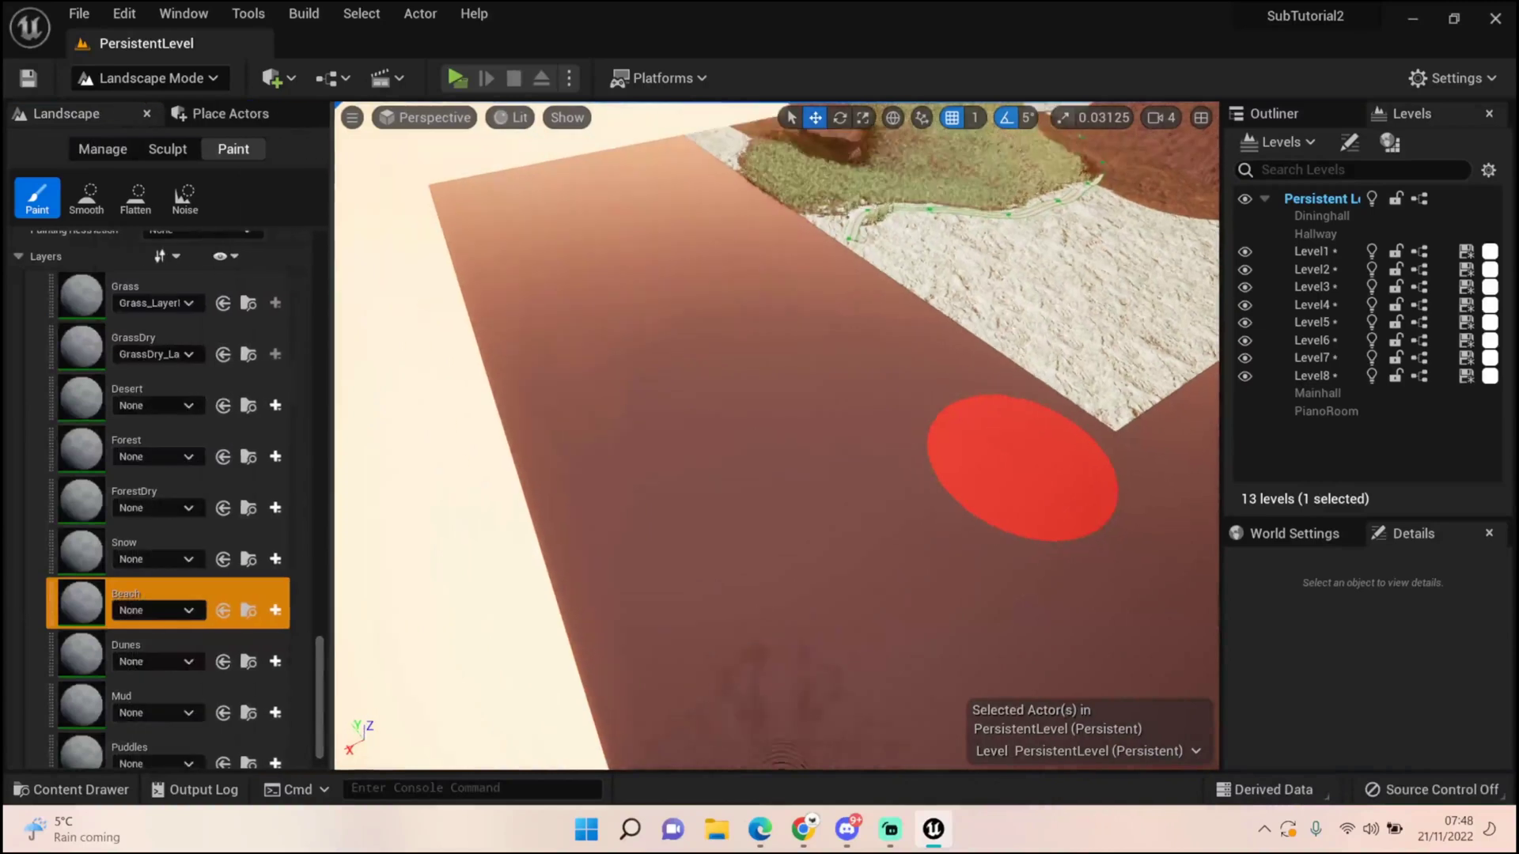
click(159, 610)
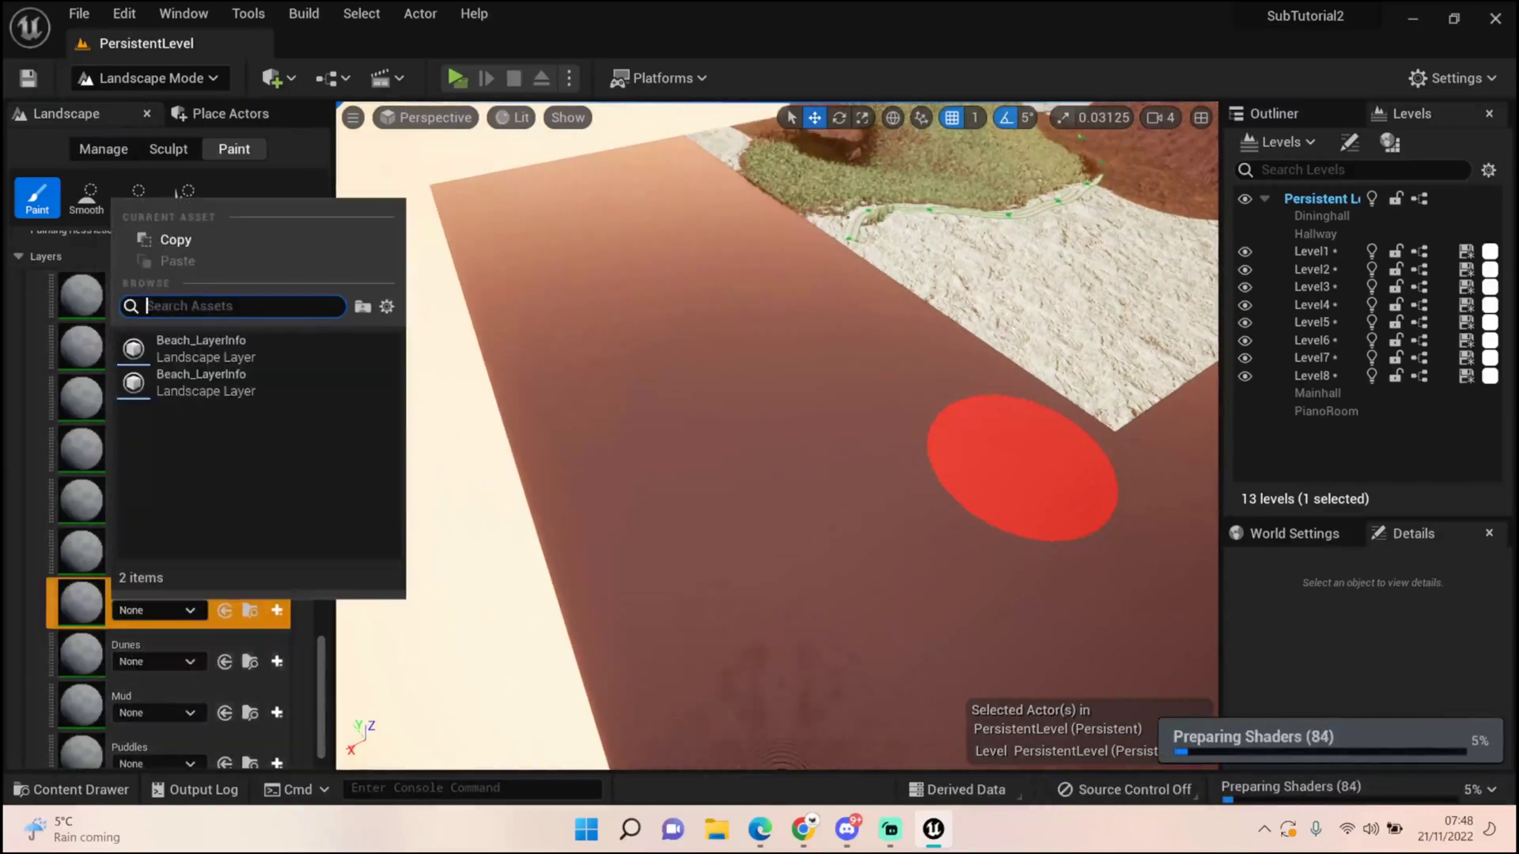
click(207, 383)
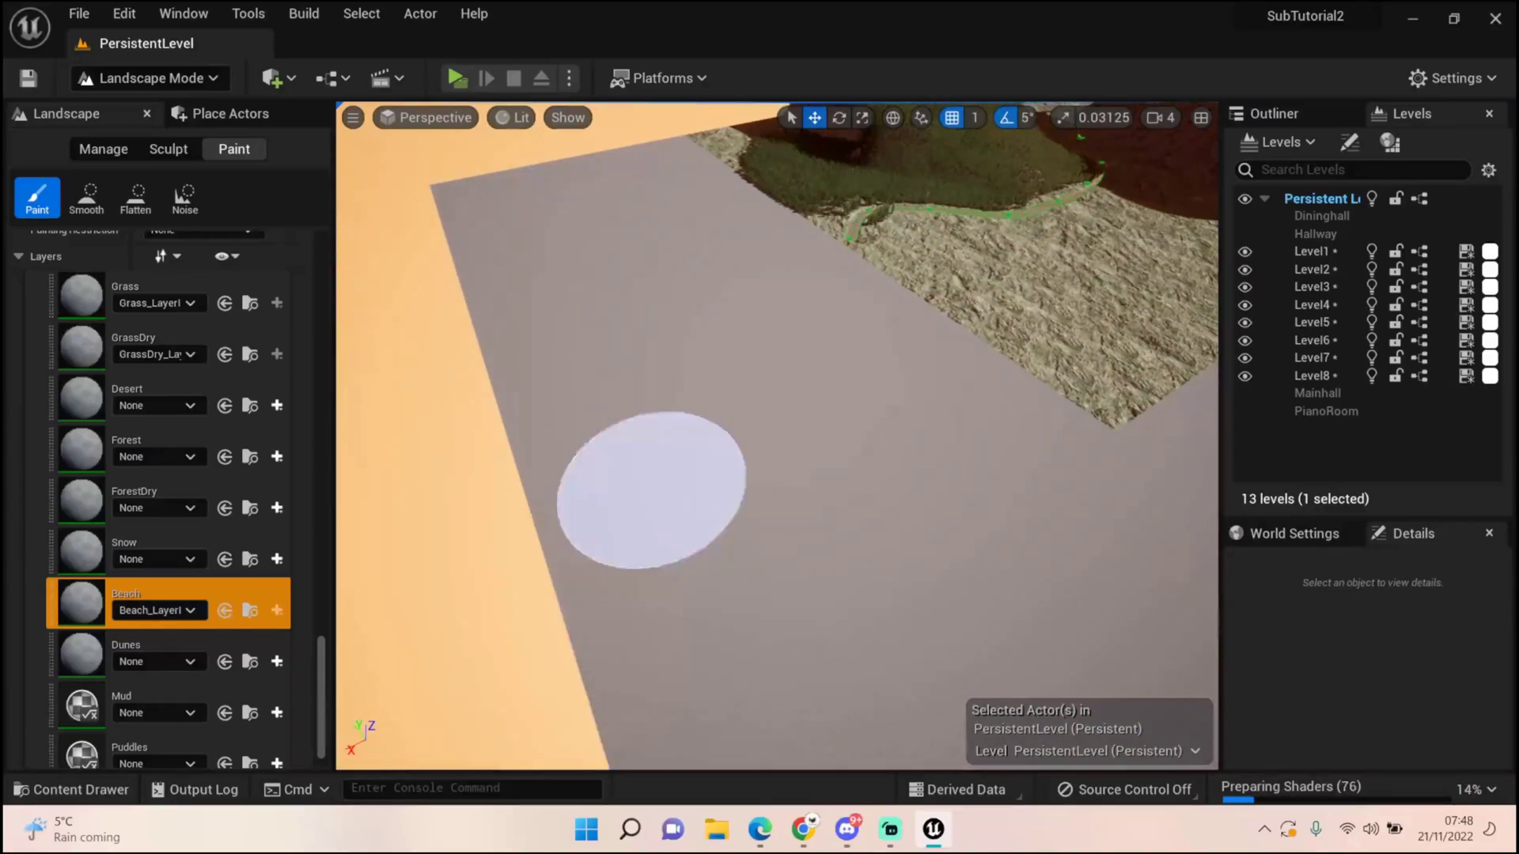
Paint the Grass layer onto the new landscape tiles along their borders with the existing terrain.
right_drag(900, 667, 1017, 700)
right_drag(910, 636, 847, 671)
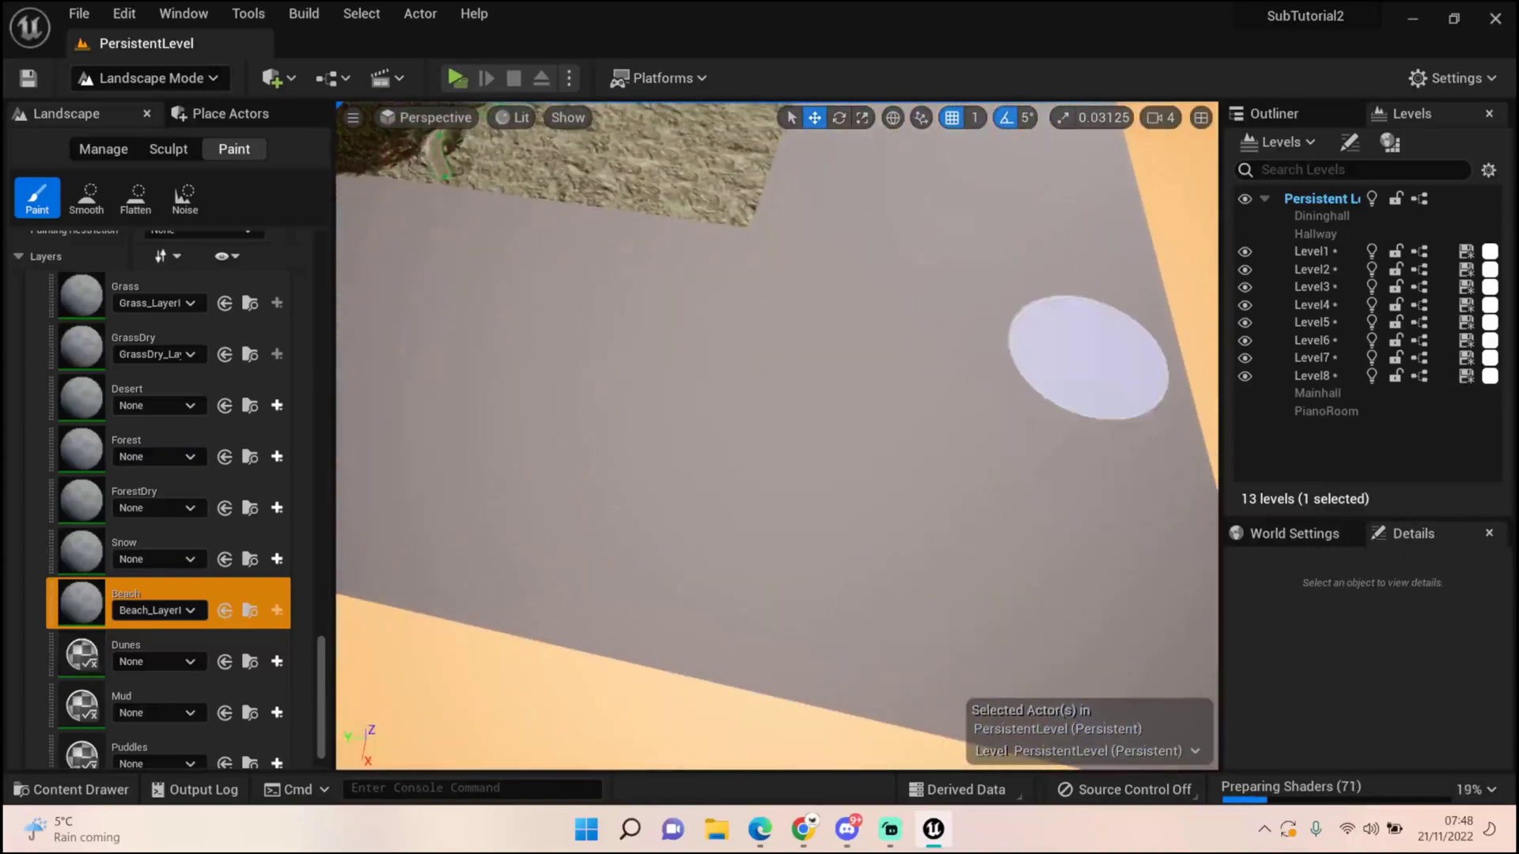
scroll(162, 498, up, 6)
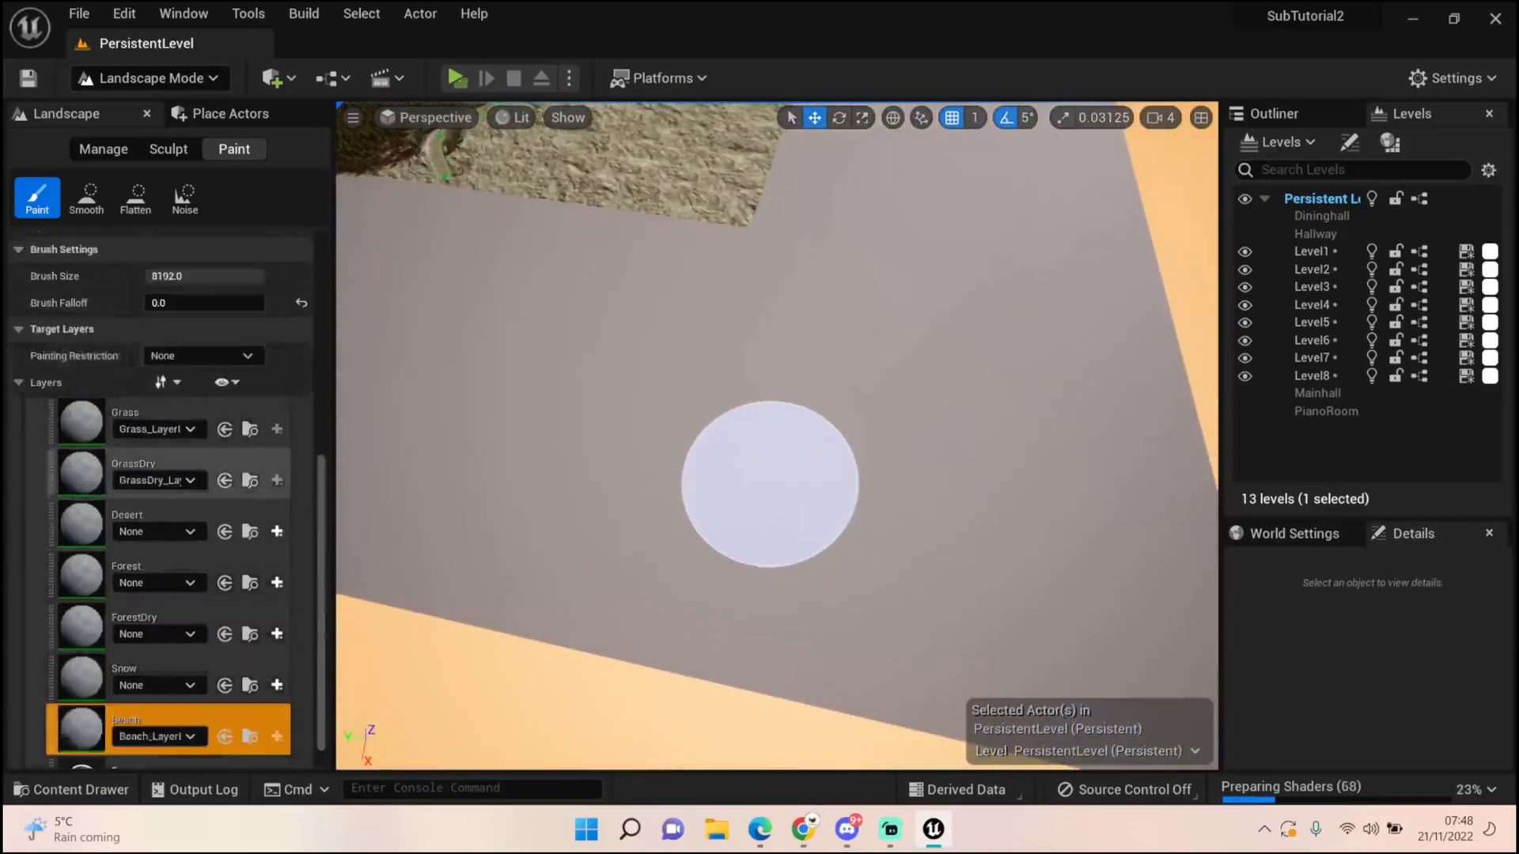
click(170, 539)
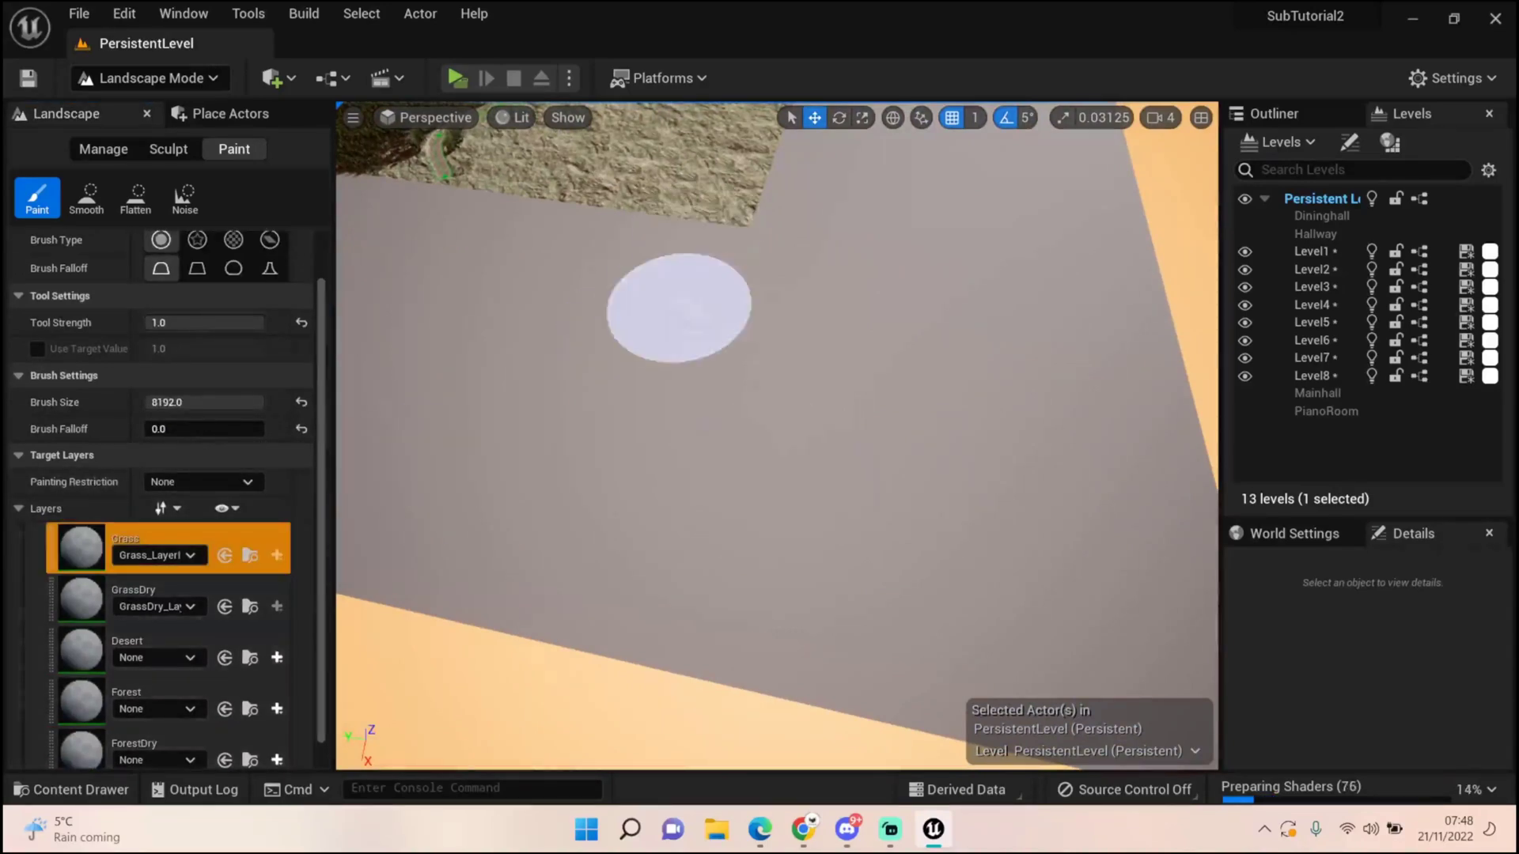
mouse_move(672, 283)
mouse_down()
mouse_move(736, 271)
mouse_move(563, 271)
mouse_move(549, 249)
mouse_move(491, 274)
mouse_move(421, 254)
mouse_move(383, 206)
mouse_move(325, 222)
mouse_up()
right_drag(563, 317, 490, 245)
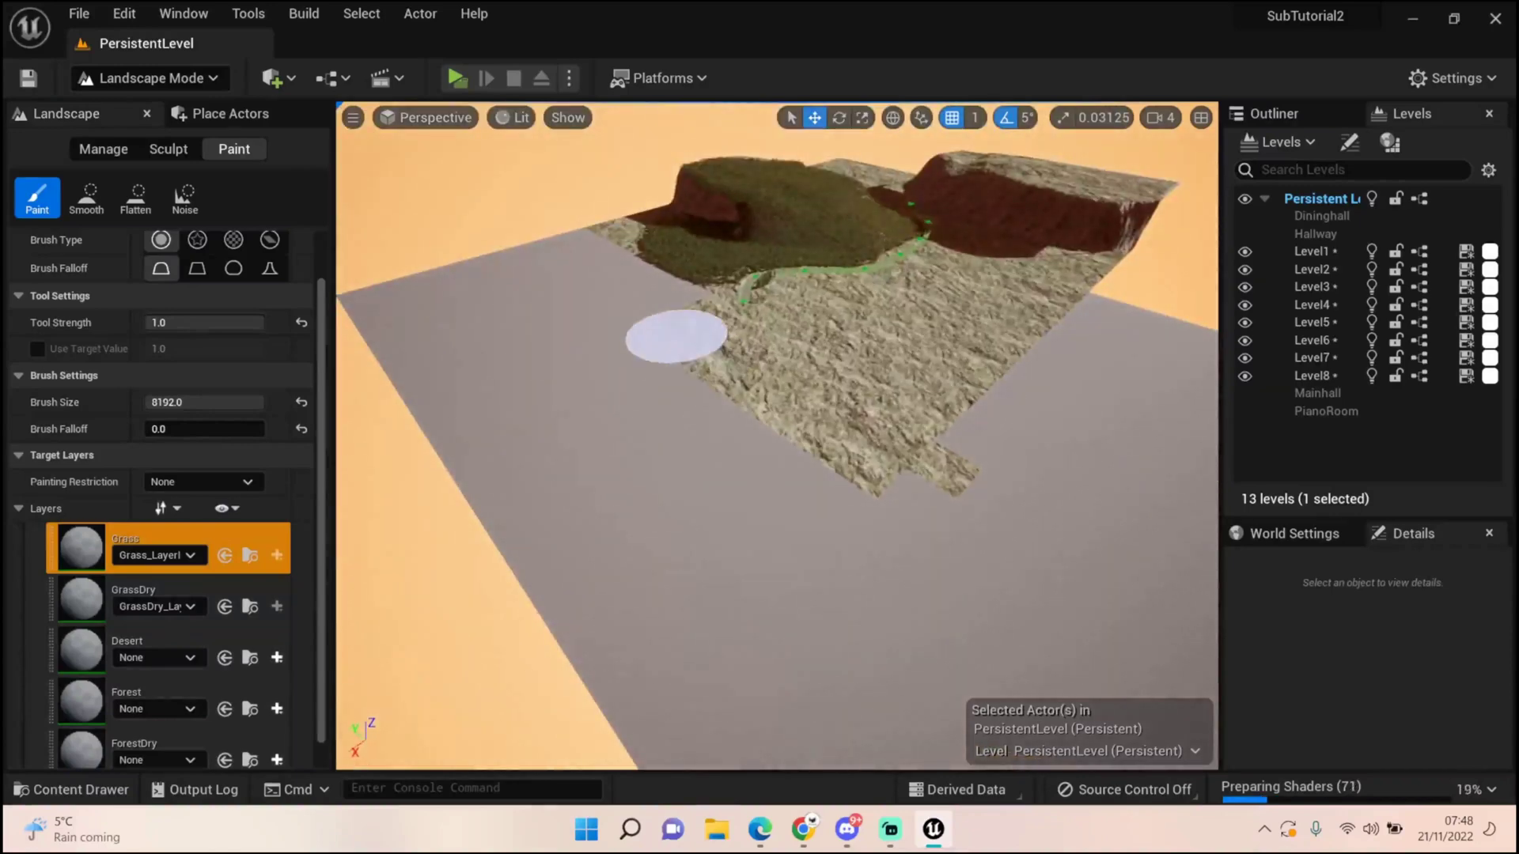
drag(556, 246, 661, 324)
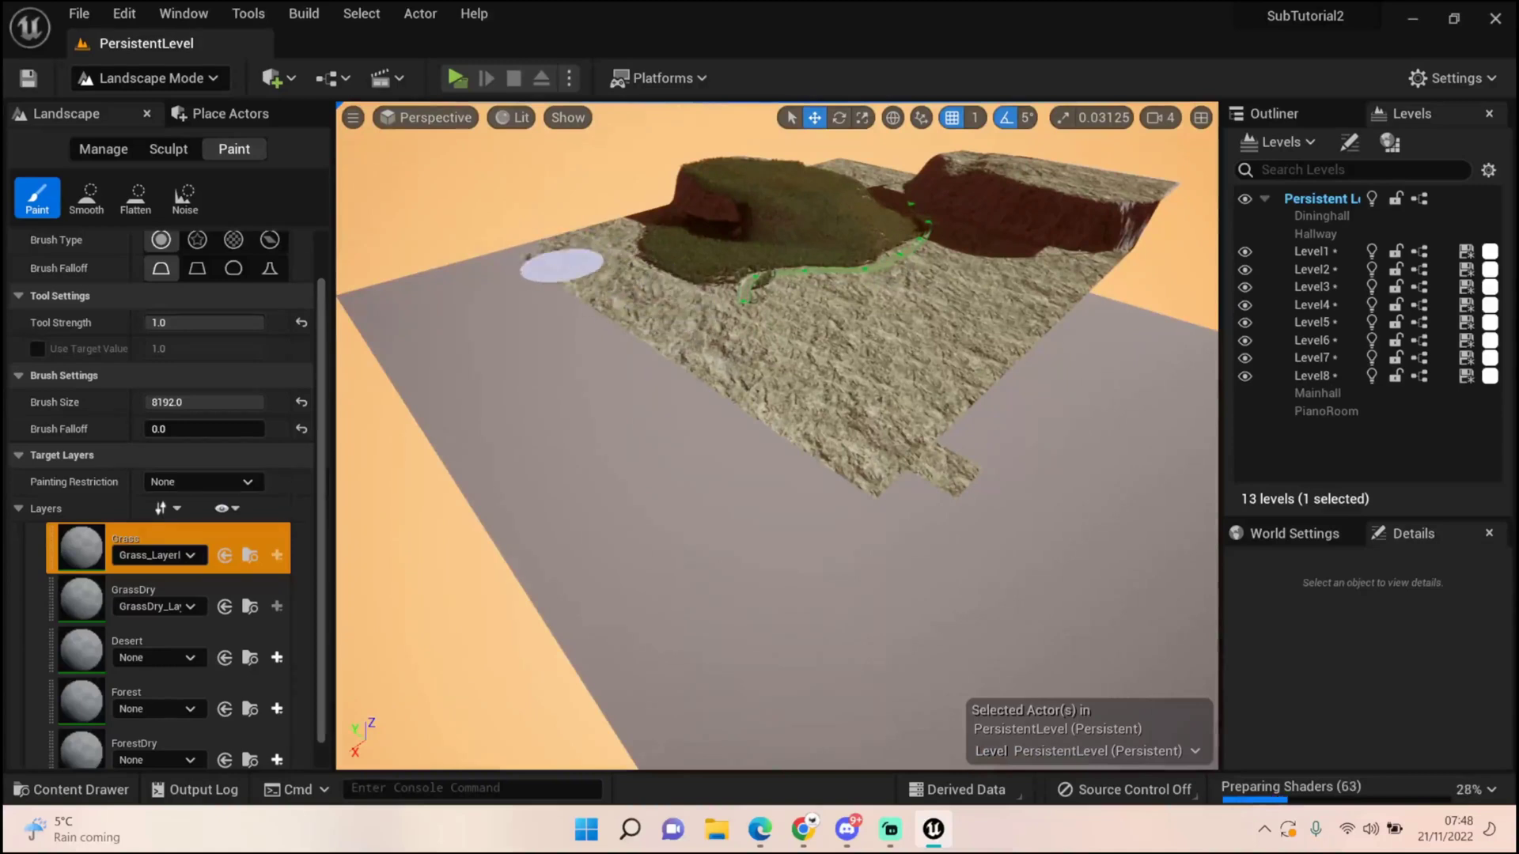
mouse_move(561, 265)
mouse_down()
mouse_move(667, 366)
mouse_move(786, 379)
mouse_move(621, 290)
mouse_up()
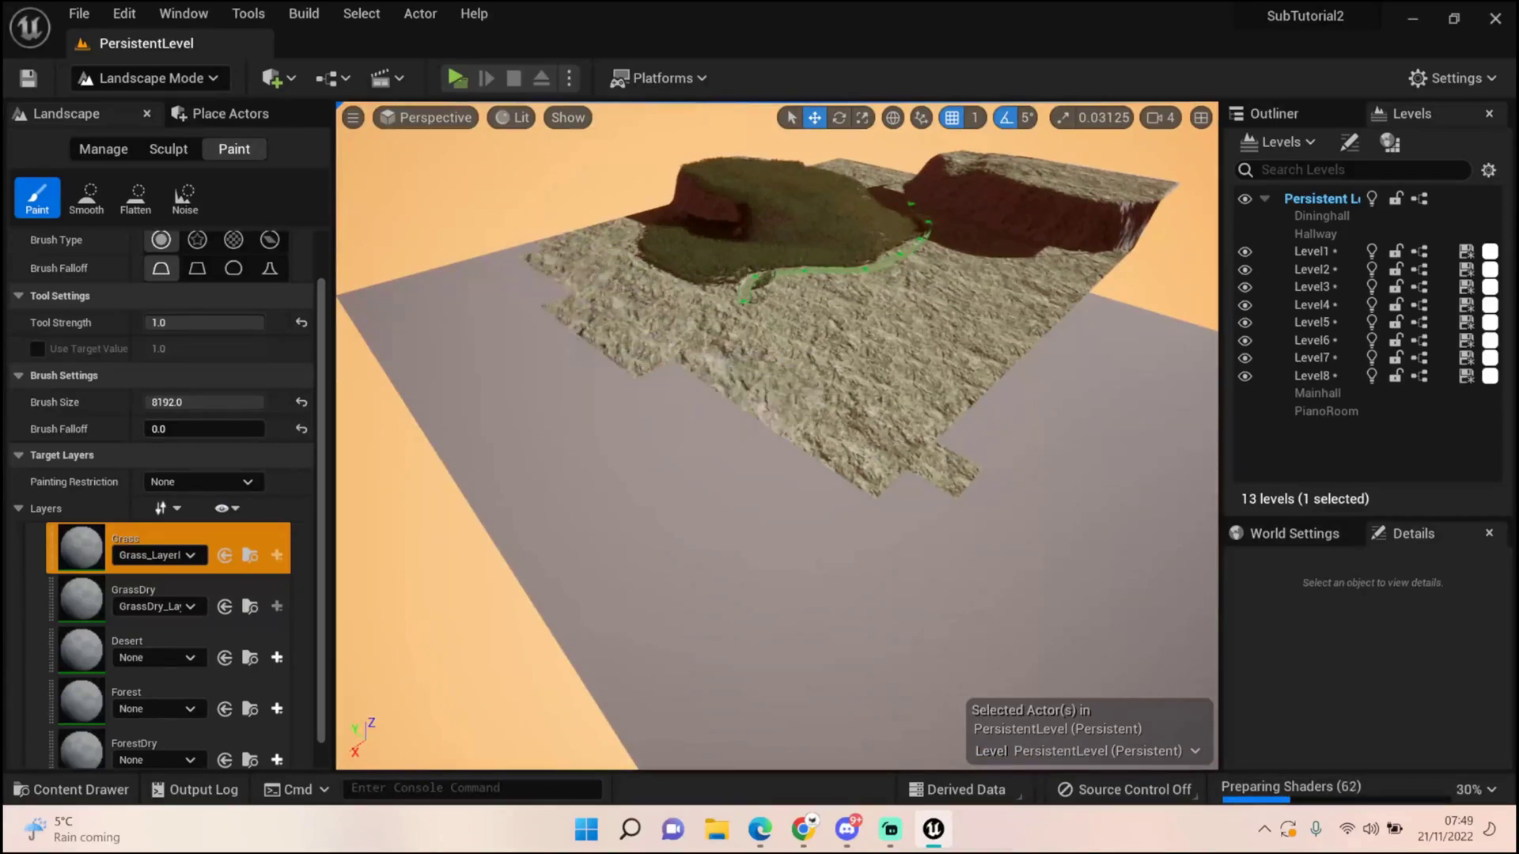
right_drag(762, 396, 788, 396)
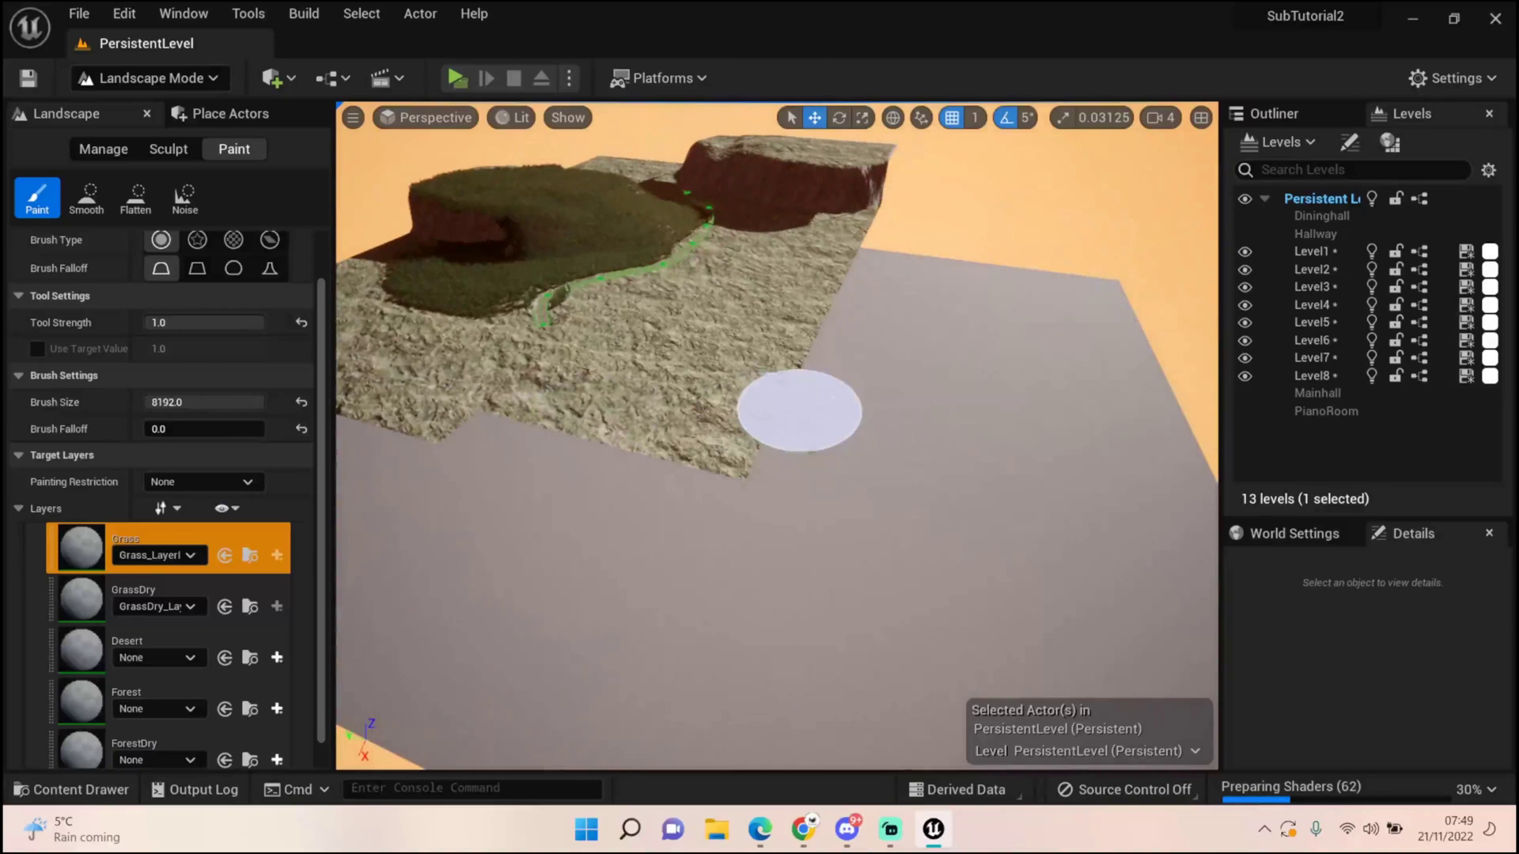
mouse_move(799, 411)
mouse_down()
mouse_move(912, 284)
mouse_move(776, 373)
mouse_move(851, 292)
mouse_move(848, 330)
mouse_up()
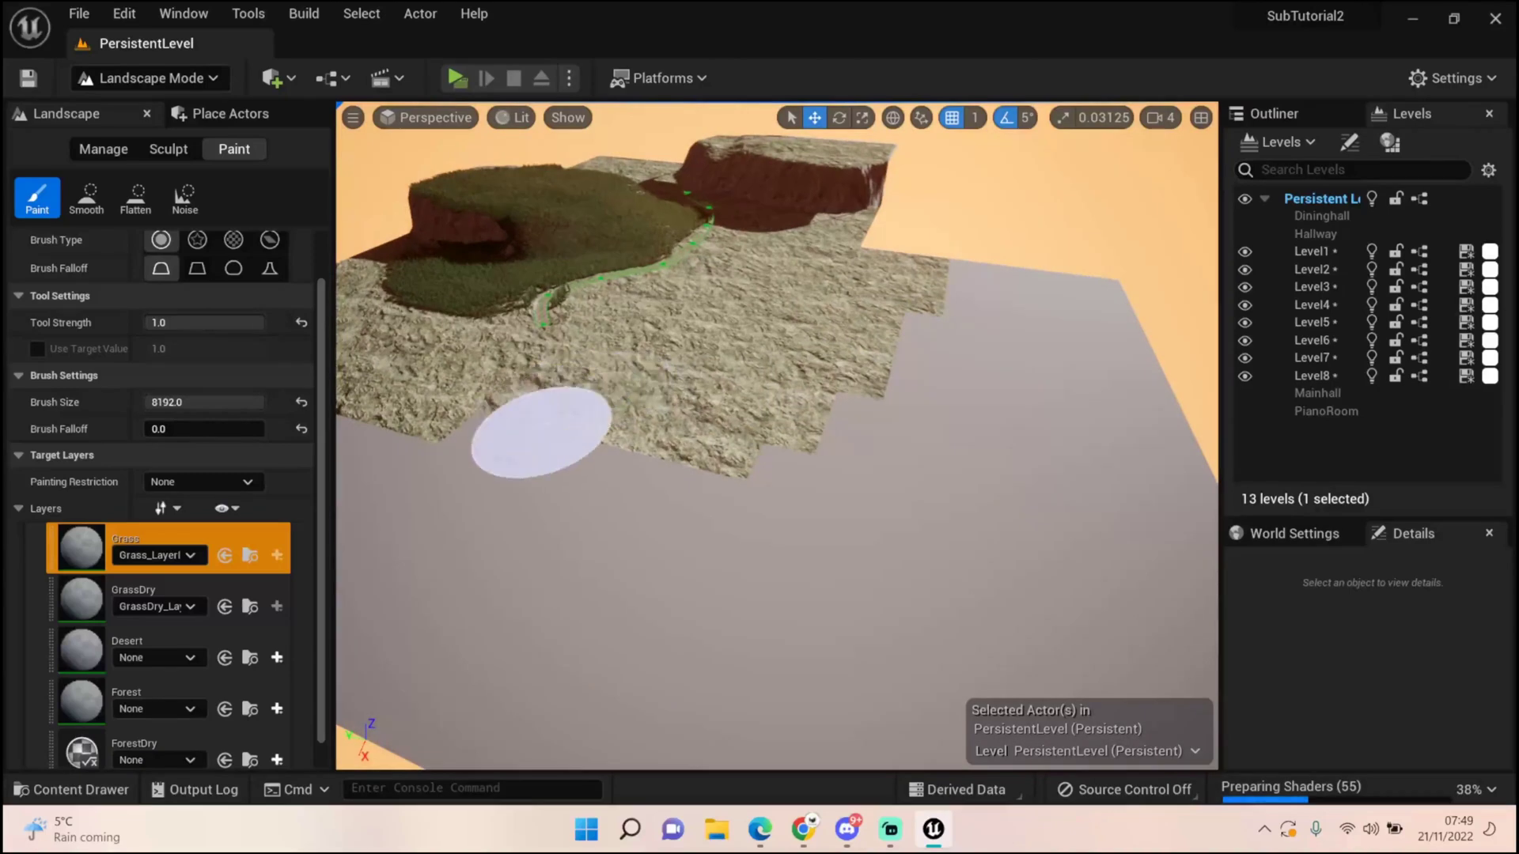
Extend the Grass layer farther across the new landscape tiles near the outer corner of the painted area.
mouse_move(517, 428)
mouse_down()
mouse_move(594, 464)
mouse_move(791, 464)
mouse_move(932, 289)
mouse_up()
right_drag(832, 337, 772, 346)
Paint the Beach layer over part of the Grass area's edge on the new tiles.
scroll(245, 568, down, 5)
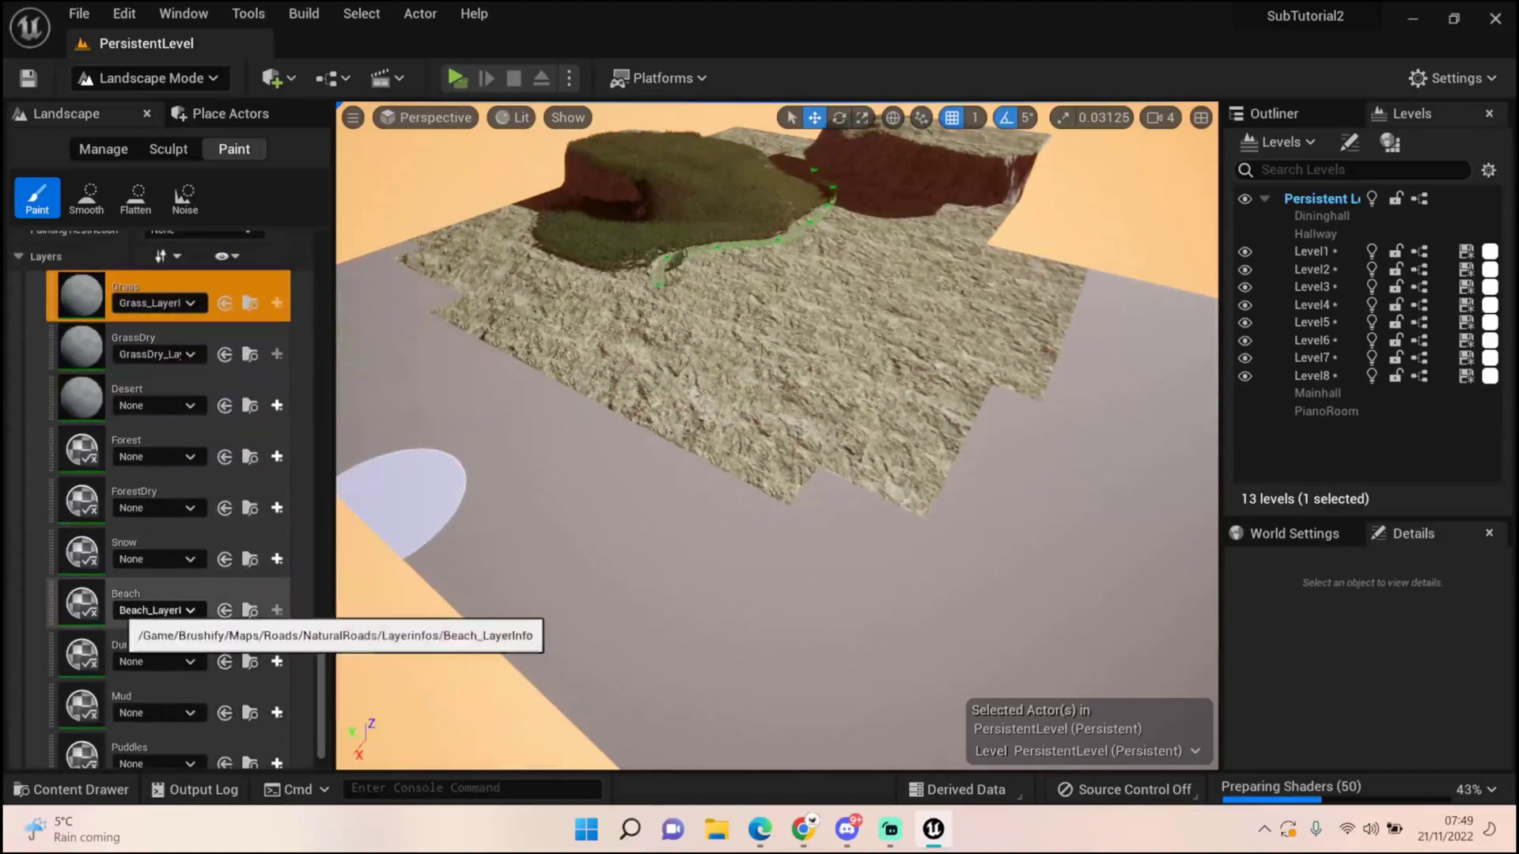
click(147, 601)
mouse_move(674, 536)
mouse_down()
mouse_move(698, 464)
mouse_move(676, 563)
mouse_up()
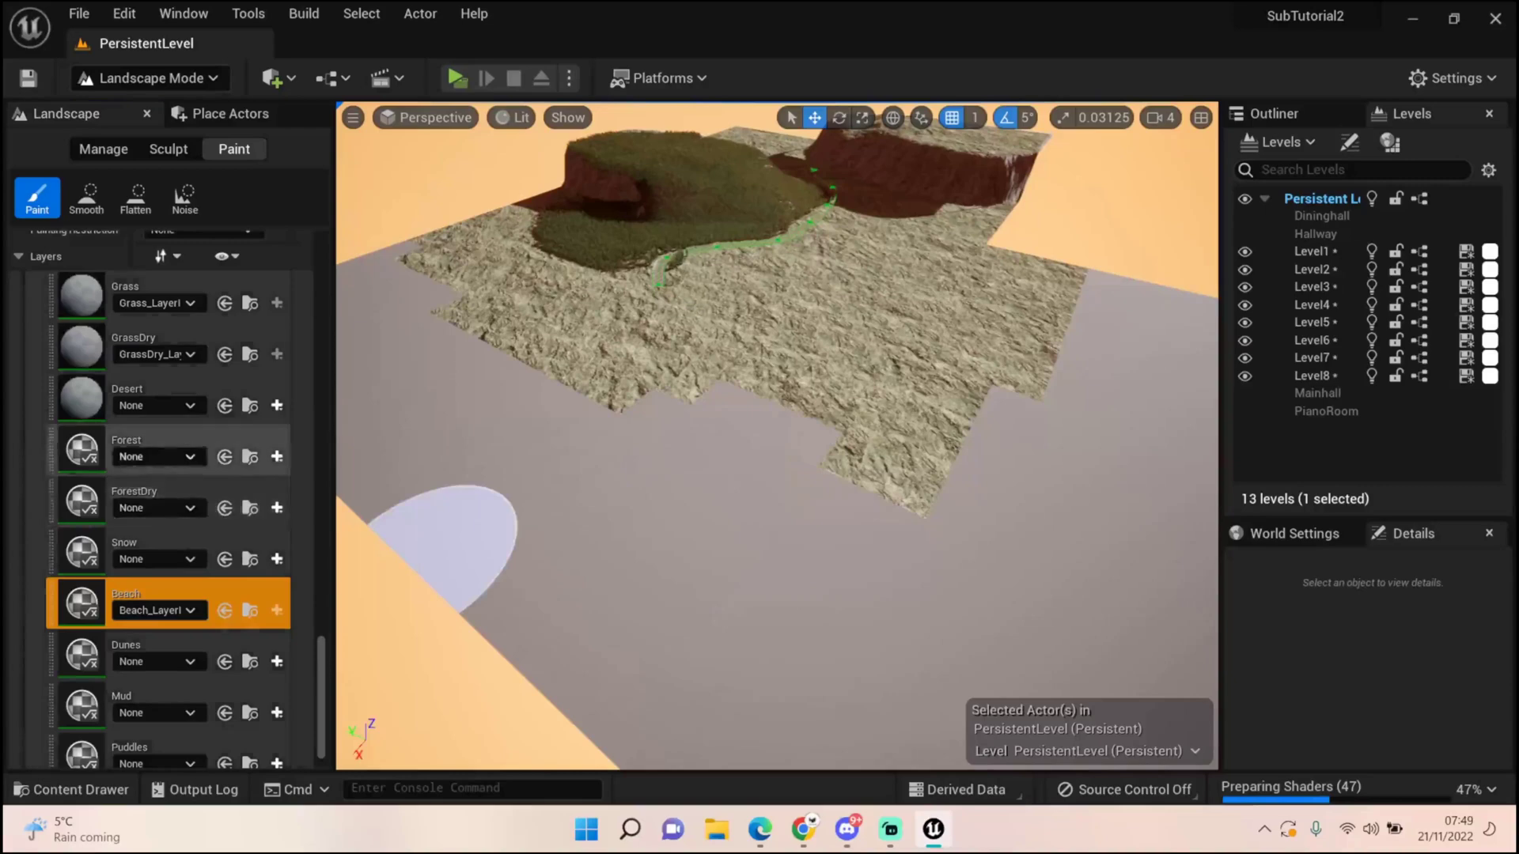
Paint the Grass layer back over the edge strip just covered with Beach.
scroll(175, 581, up, 5)
click(158, 576)
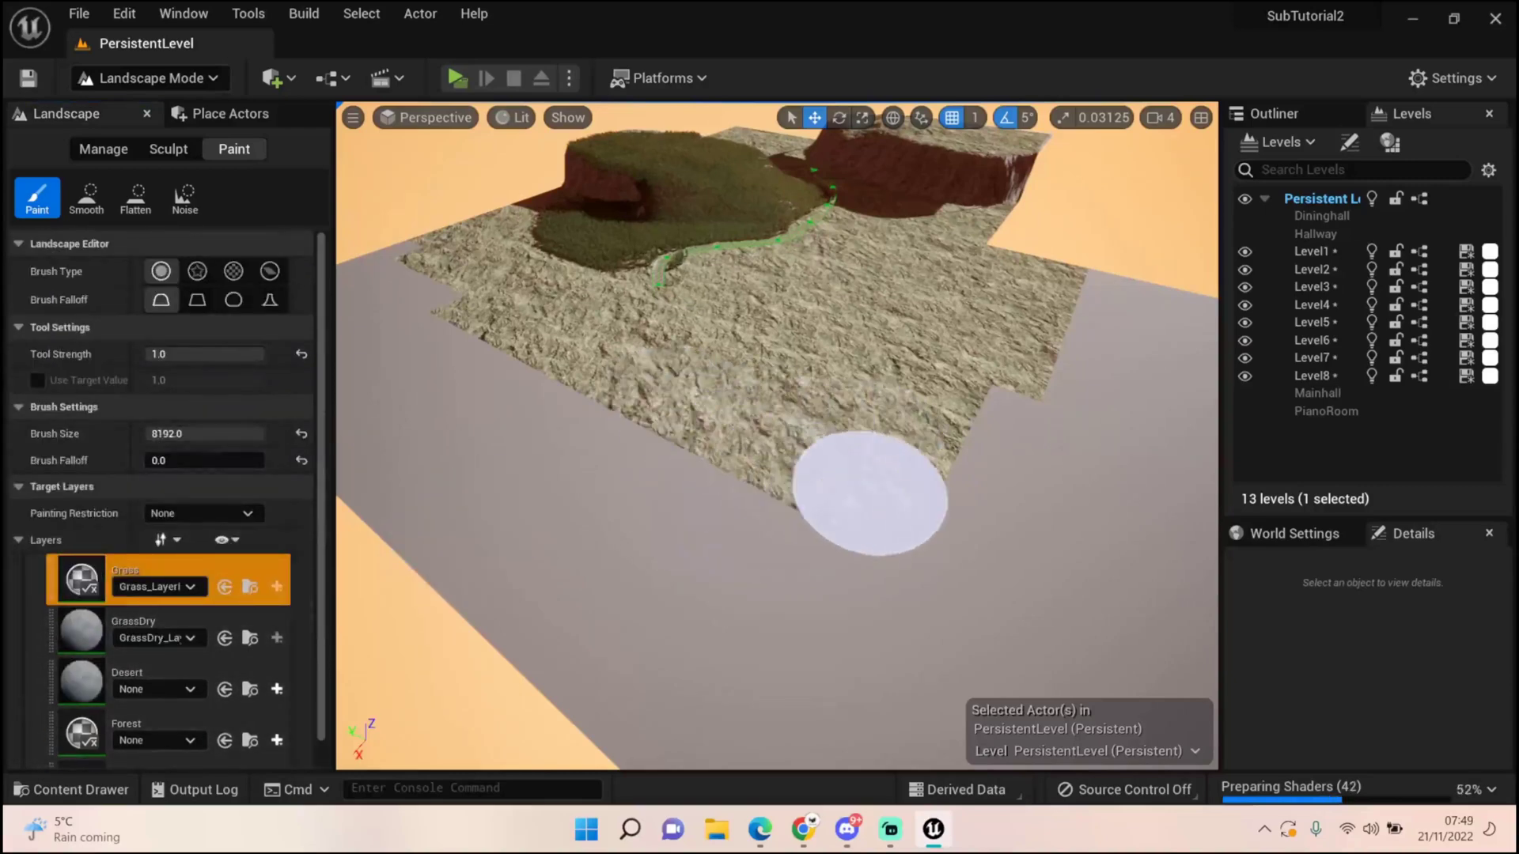
right_drag(869, 492, 954, 464)
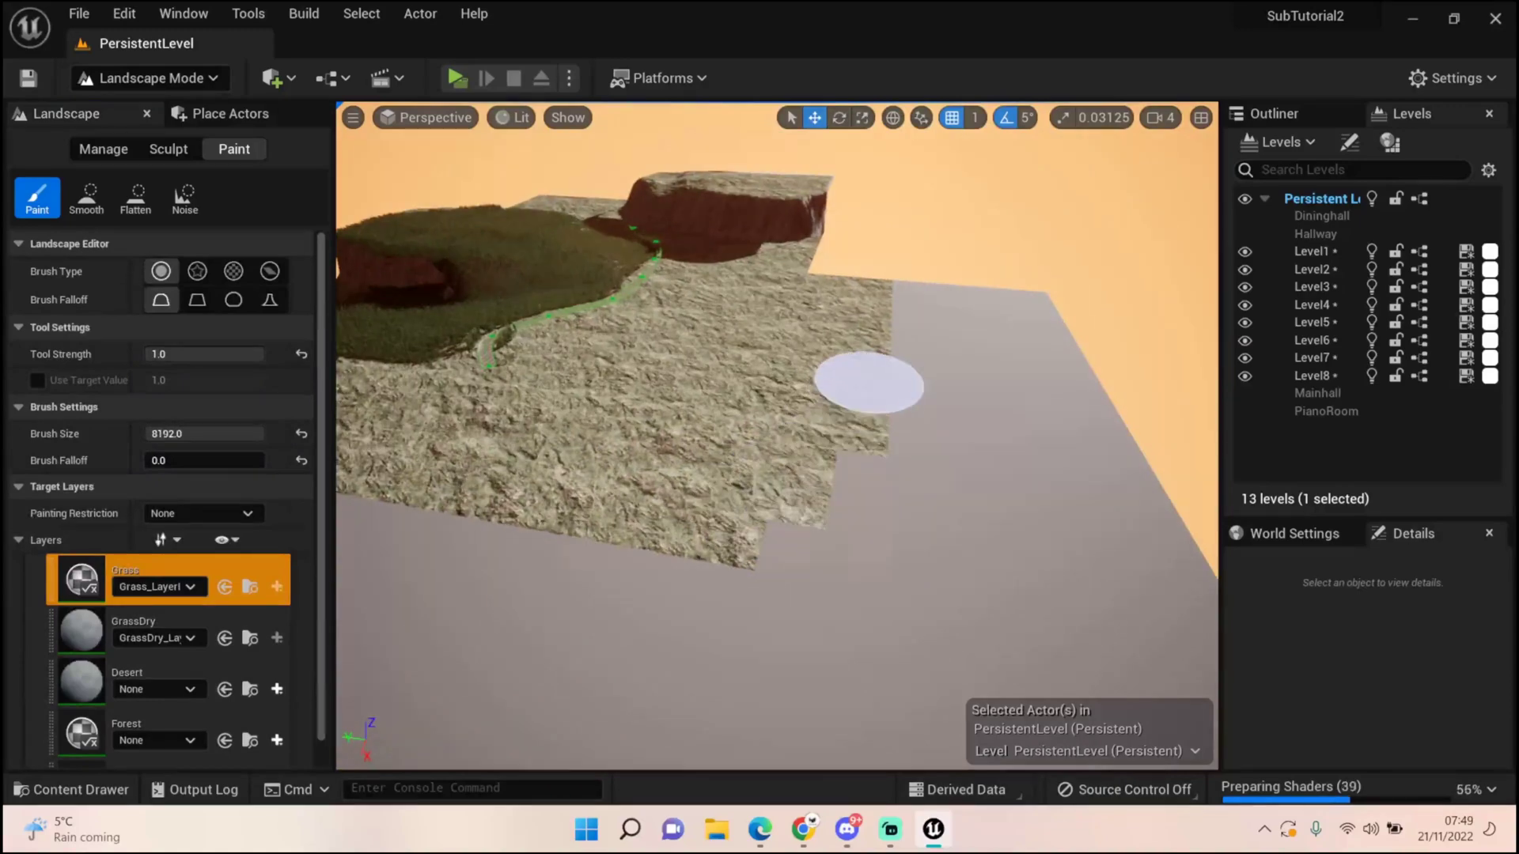
mouse_move(861, 376)
right_down()
mouse_move(847, 285)
mouse_move(965, 241)
mouse_move(1107, 222)
mouse_move(863, 233)
right_up()
right_drag(771, 408, 823, 329)
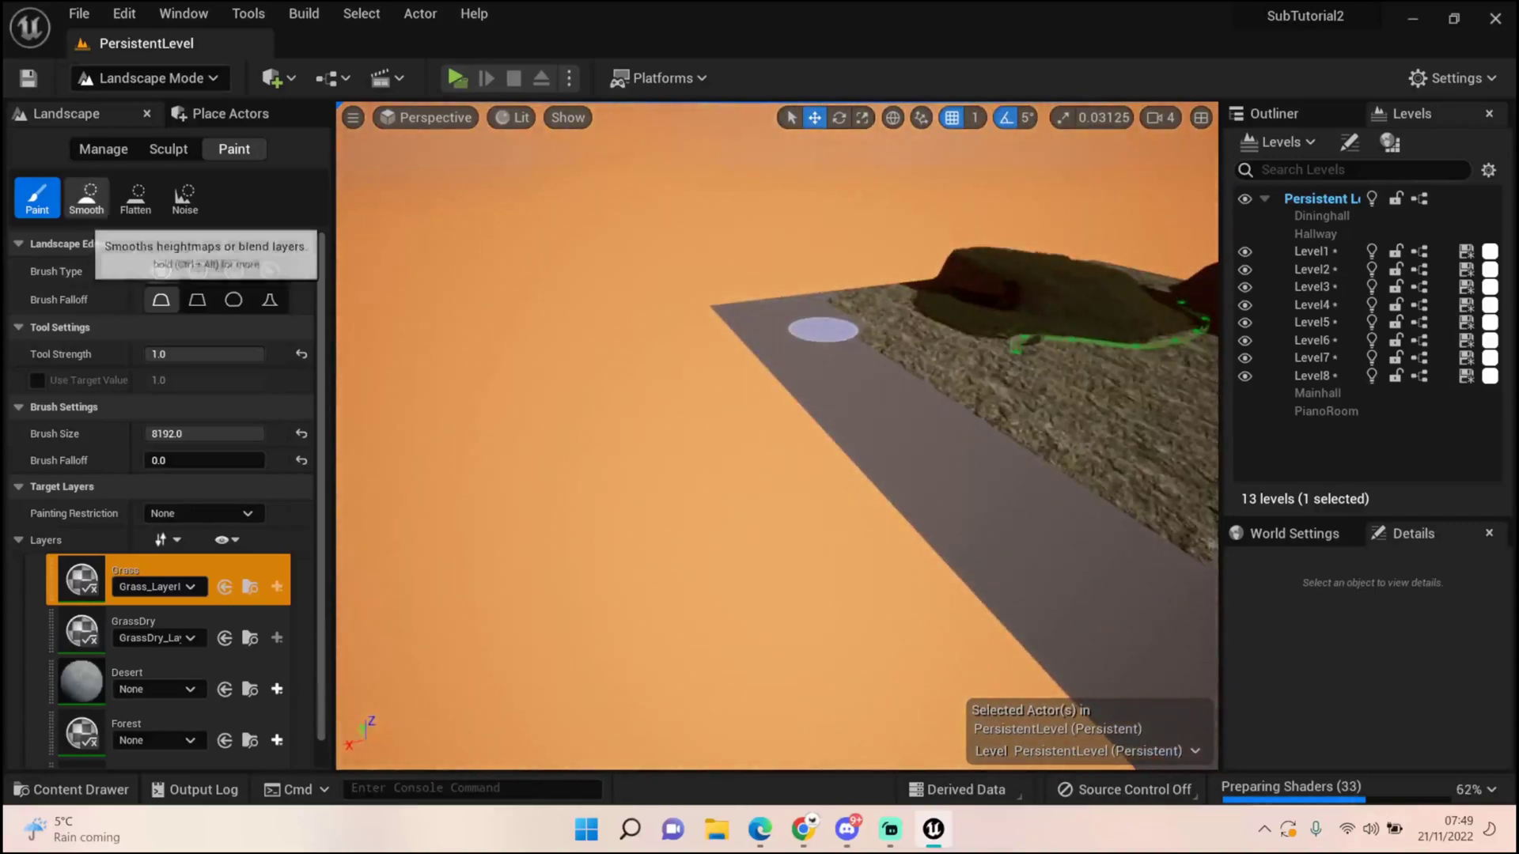
Sculpt raised terrain at the outer edge of the new tiles with tool strength 1.0 and brush size 8192, and smooth it.
click(168, 149)
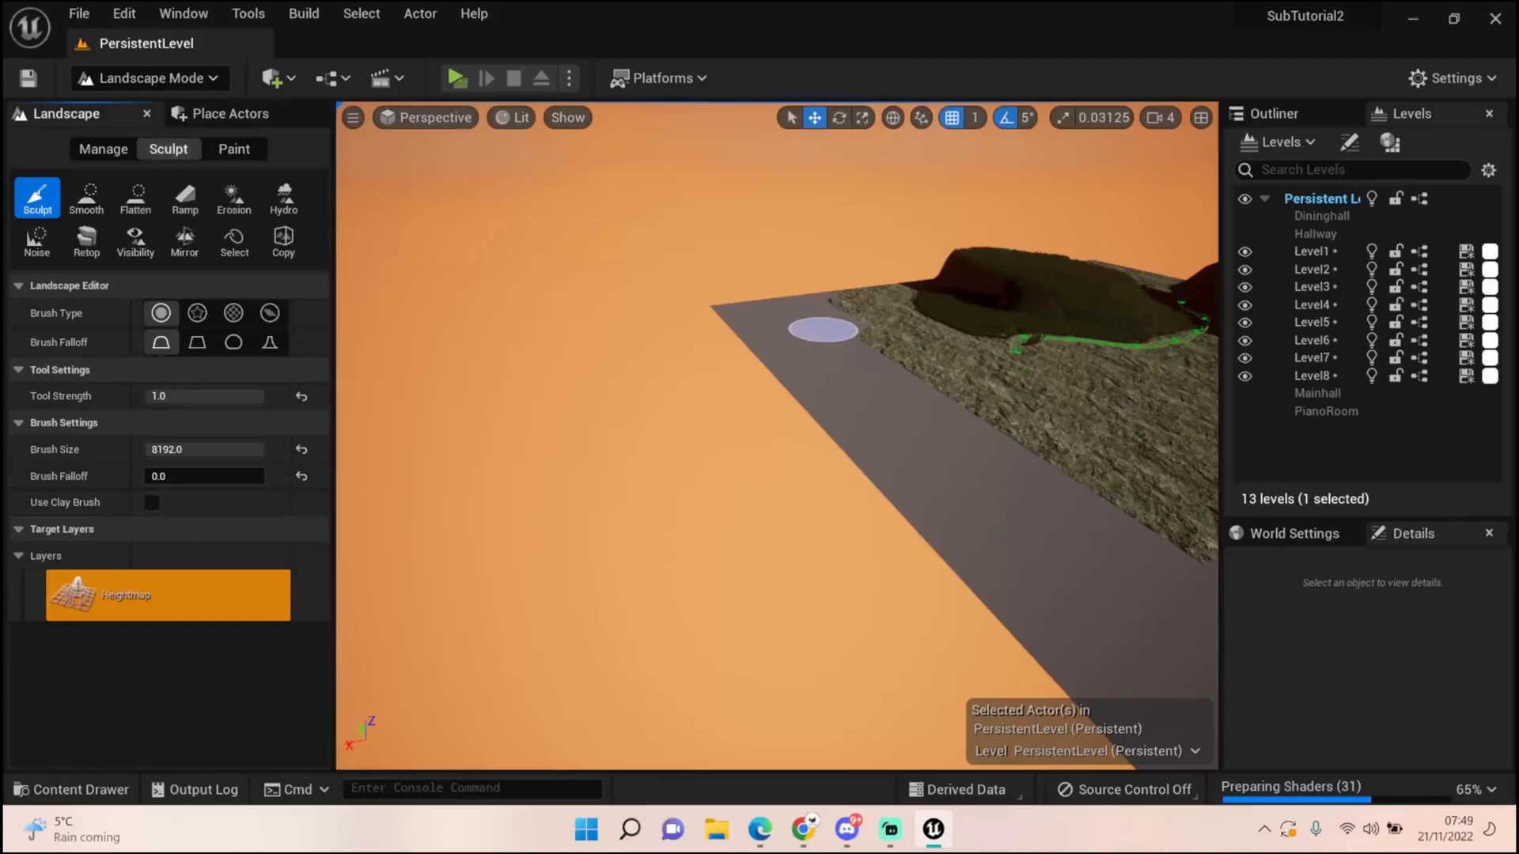
right_drag(823, 329, 681, 340)
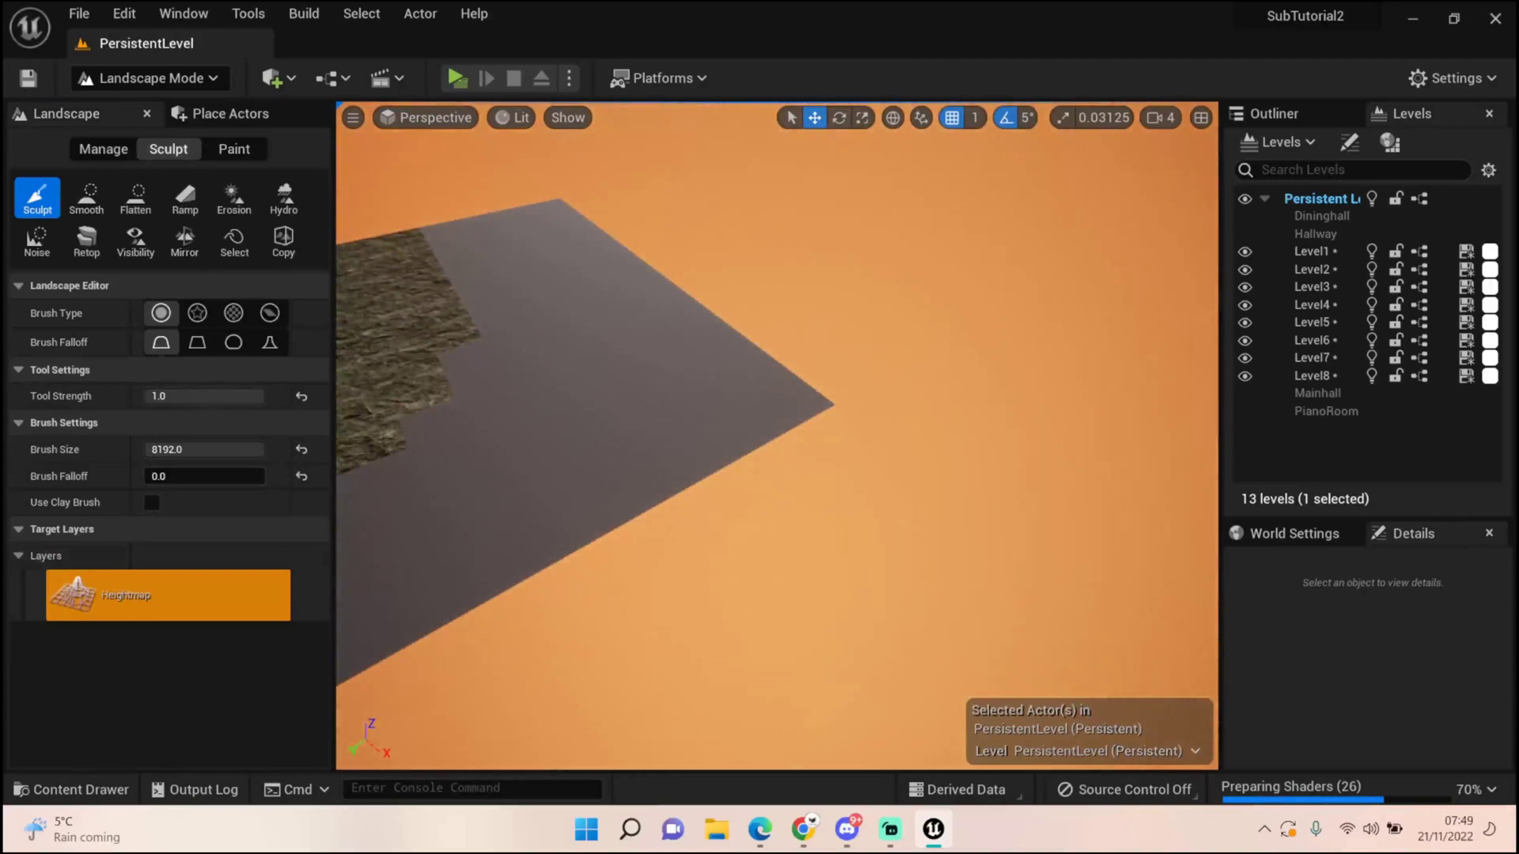
right_drag(716, 210, 411, 210)
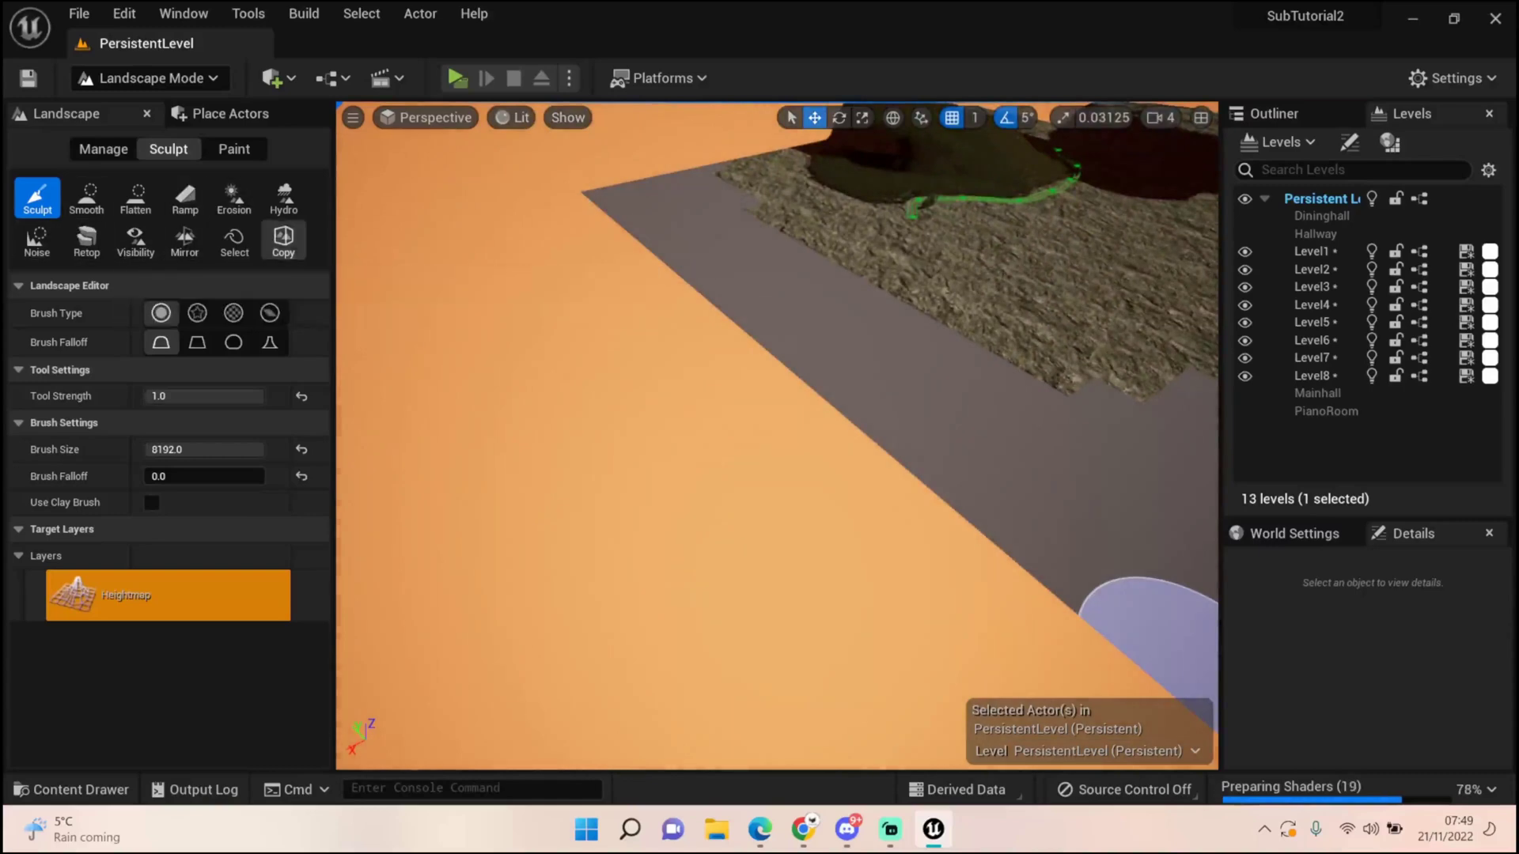
right_drag(570, 300, 605, 304)
right_drag(744, 462, 783, 400)
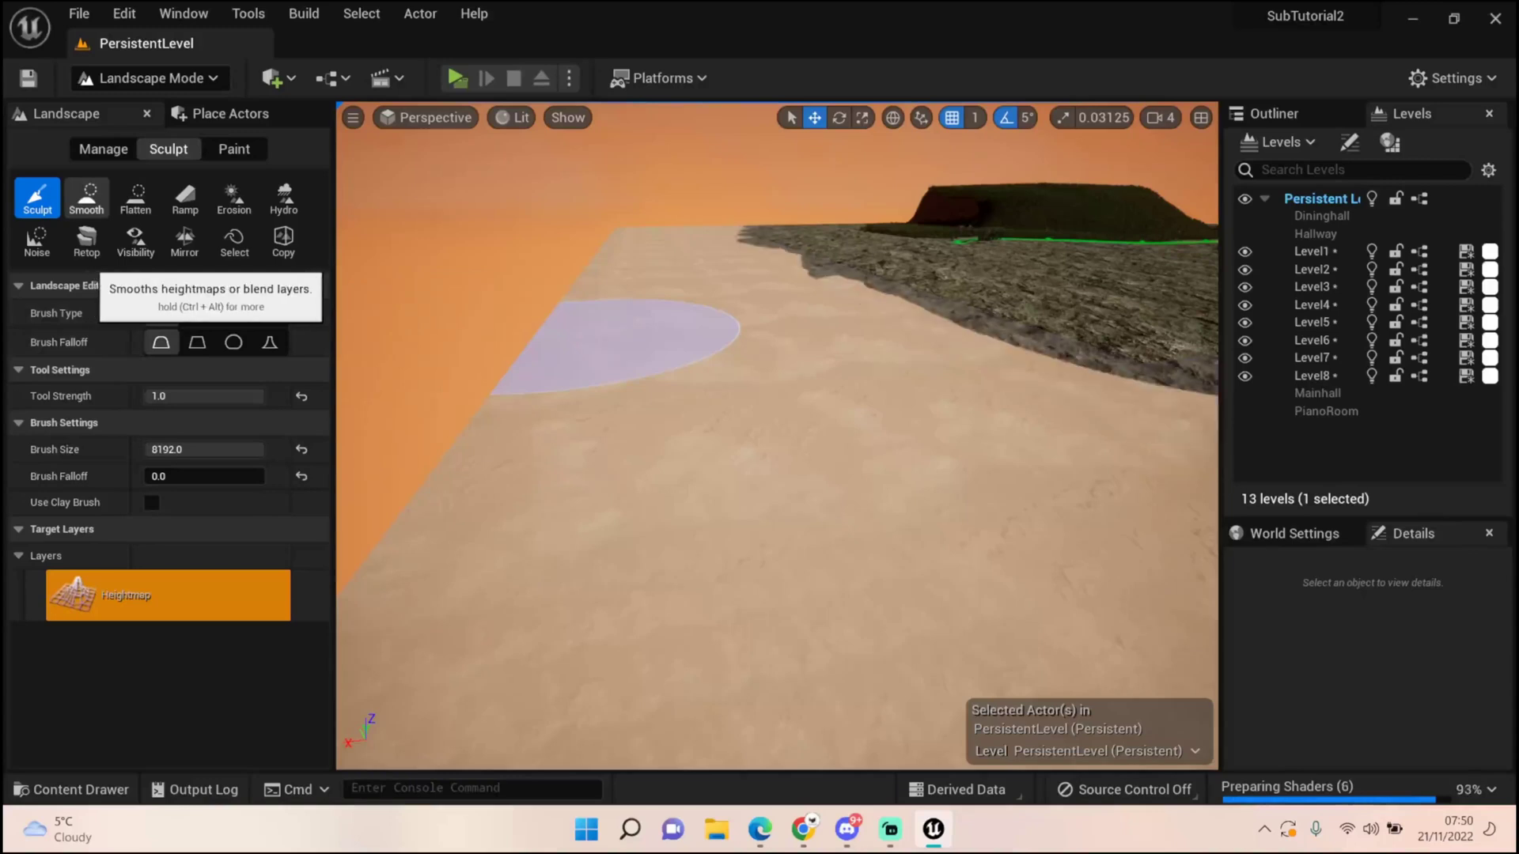
click(625, 514)
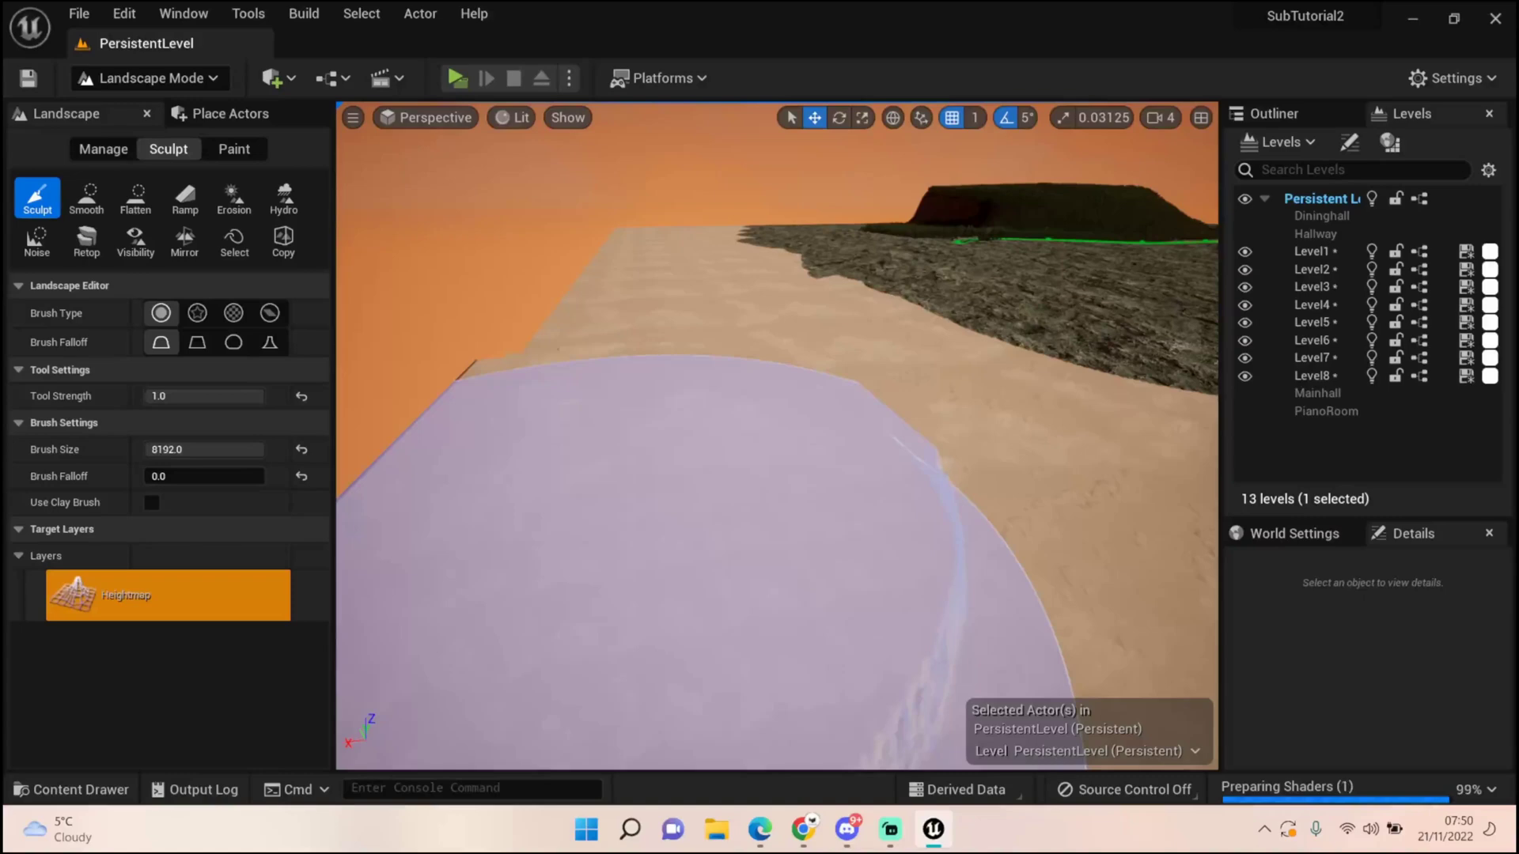
drag(688, 593, 683, 588)
drag(625, 506, 530, 372)
mouse_move(530, 372)
right_down()
mouse_move(621, 401)
mouse_move(648, 380)
right_up()
key(s)
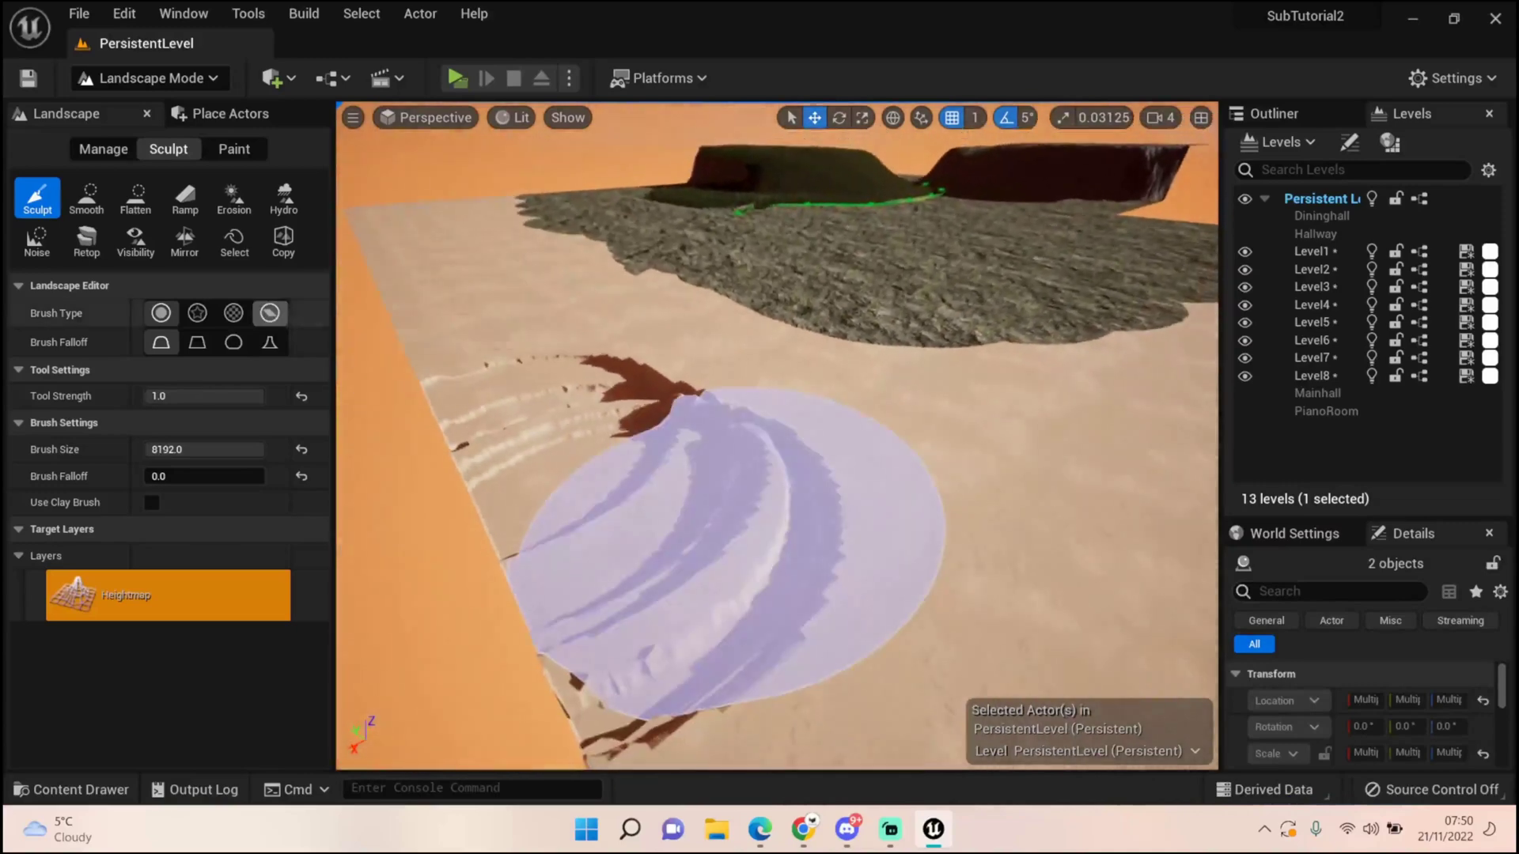
click(88, 199)
mouse_move(657, 550)
mouse_down()
mouse_move(507, 404)
mouse_move(680, 621)
mouse_move(514, 372)
mouse_move(514, 332)
mouse_move(490, 387)
mouse_up()
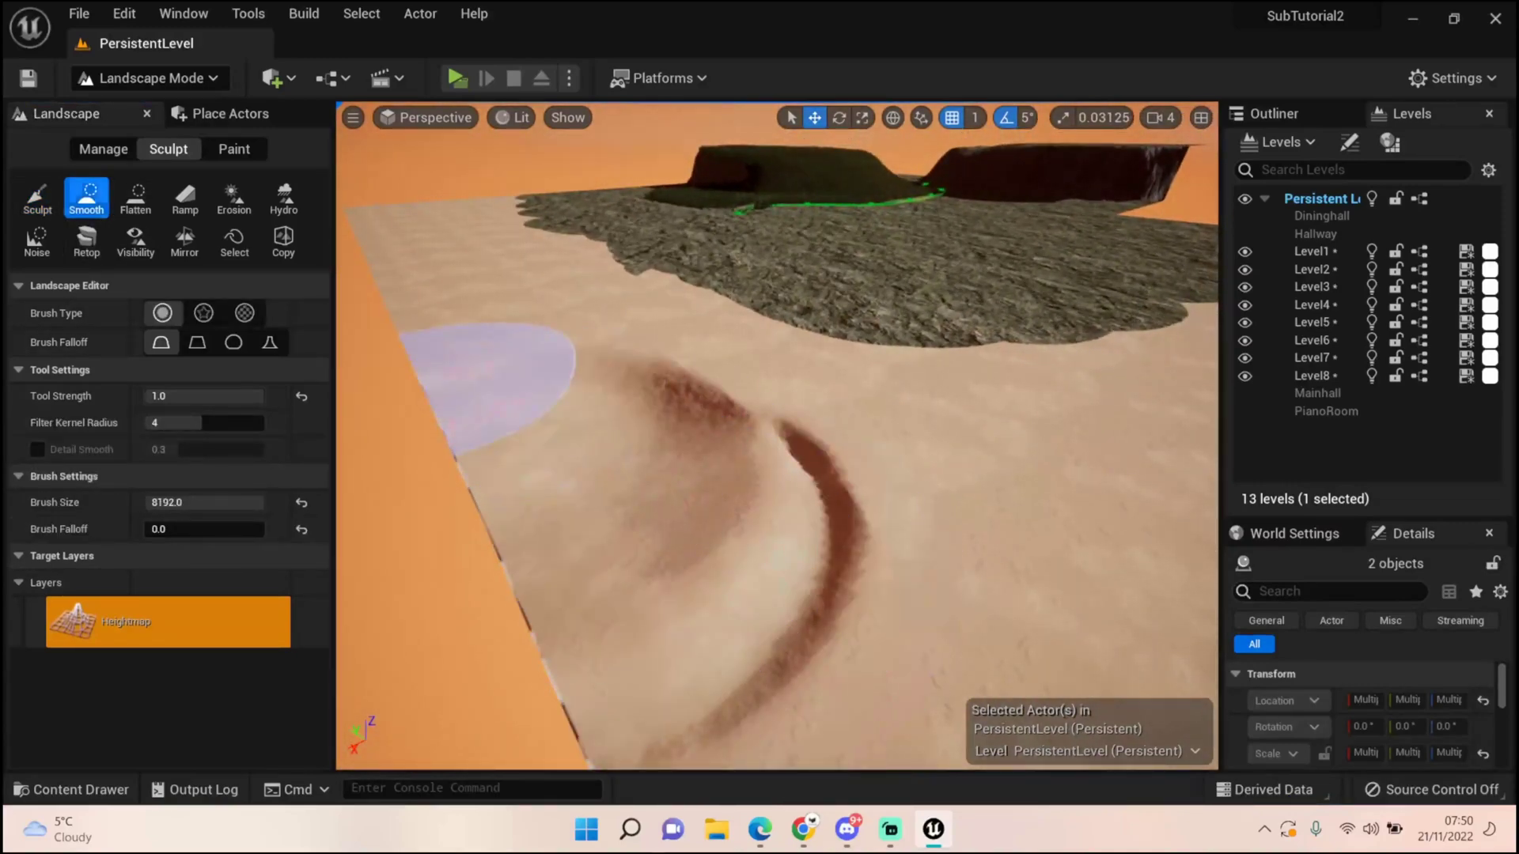
Flatten a raised strip from the sculpted mound to the nearby outer corner and along the adjoining landscape edge.
click(135, 198)
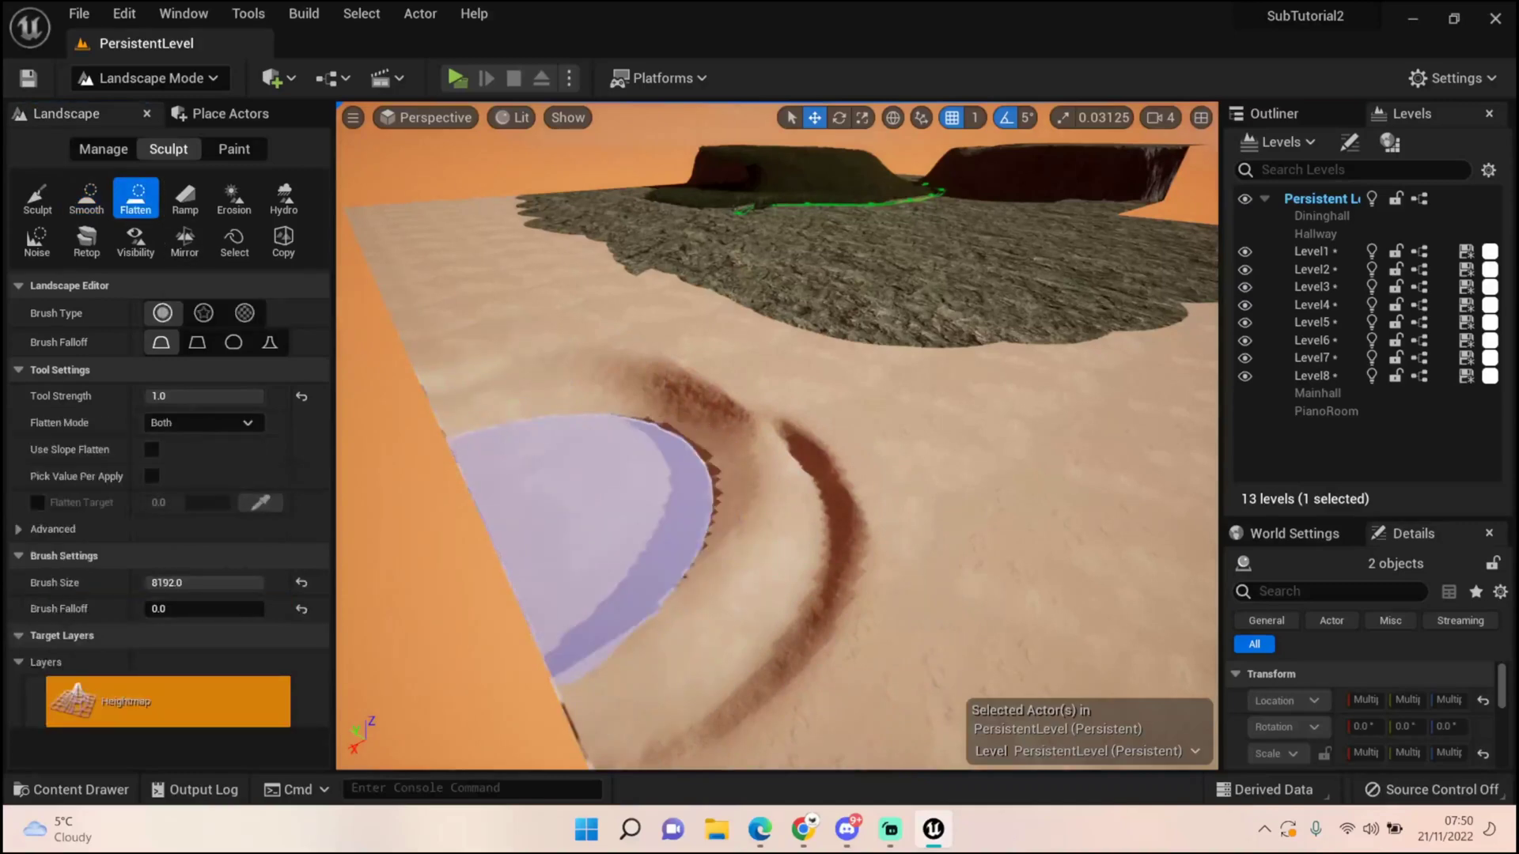
drag(554, 546, 633, 689)
right_drag(633, 689, 886, 728)
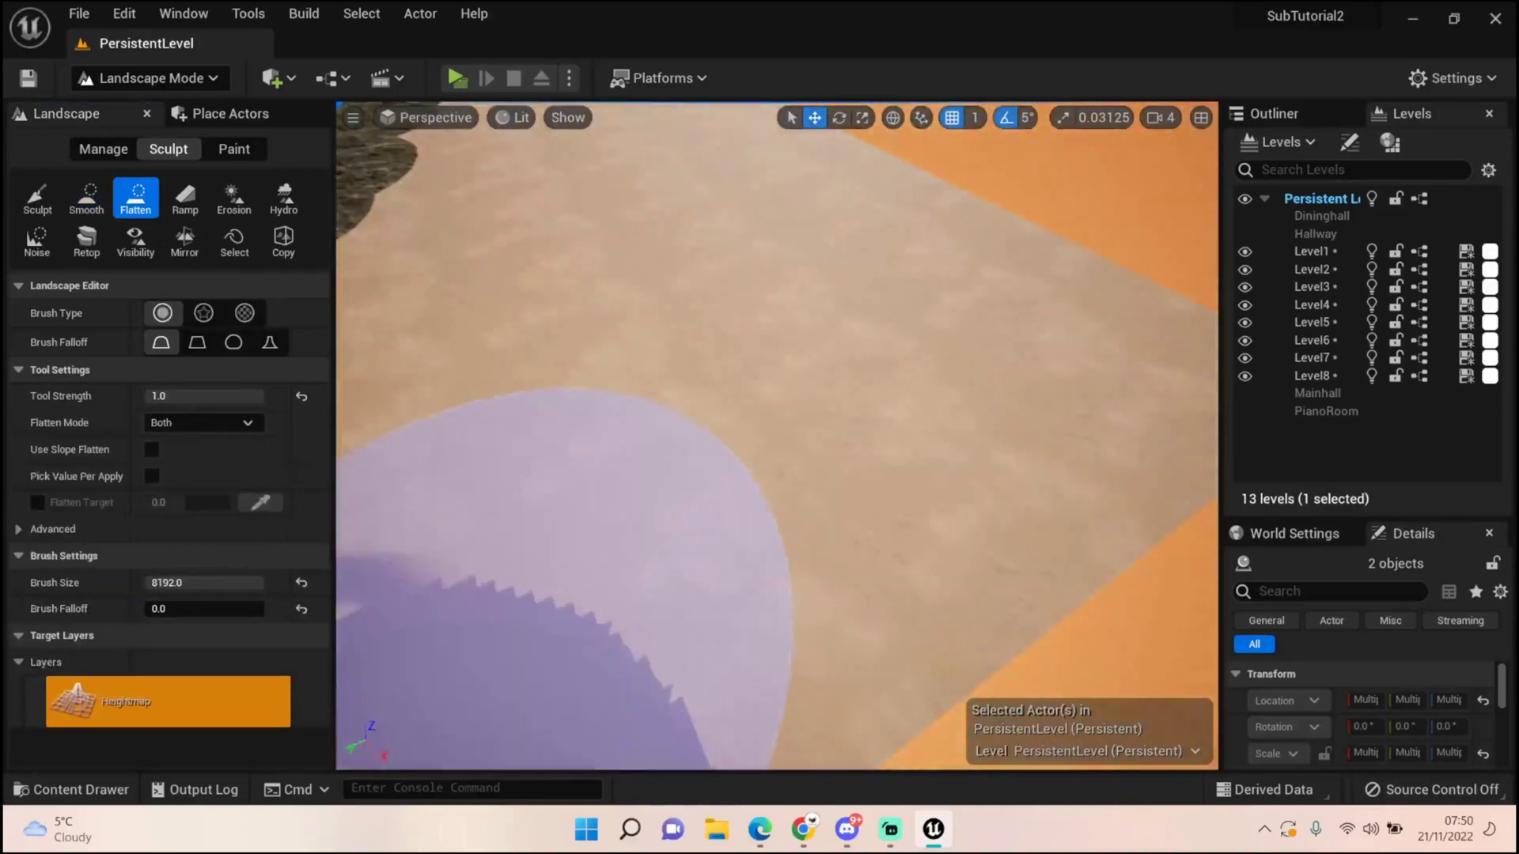
mouse_move(621, 648)
right_down()
mouse_move(427, 586)
mouse_move(443, 570)
right_up()
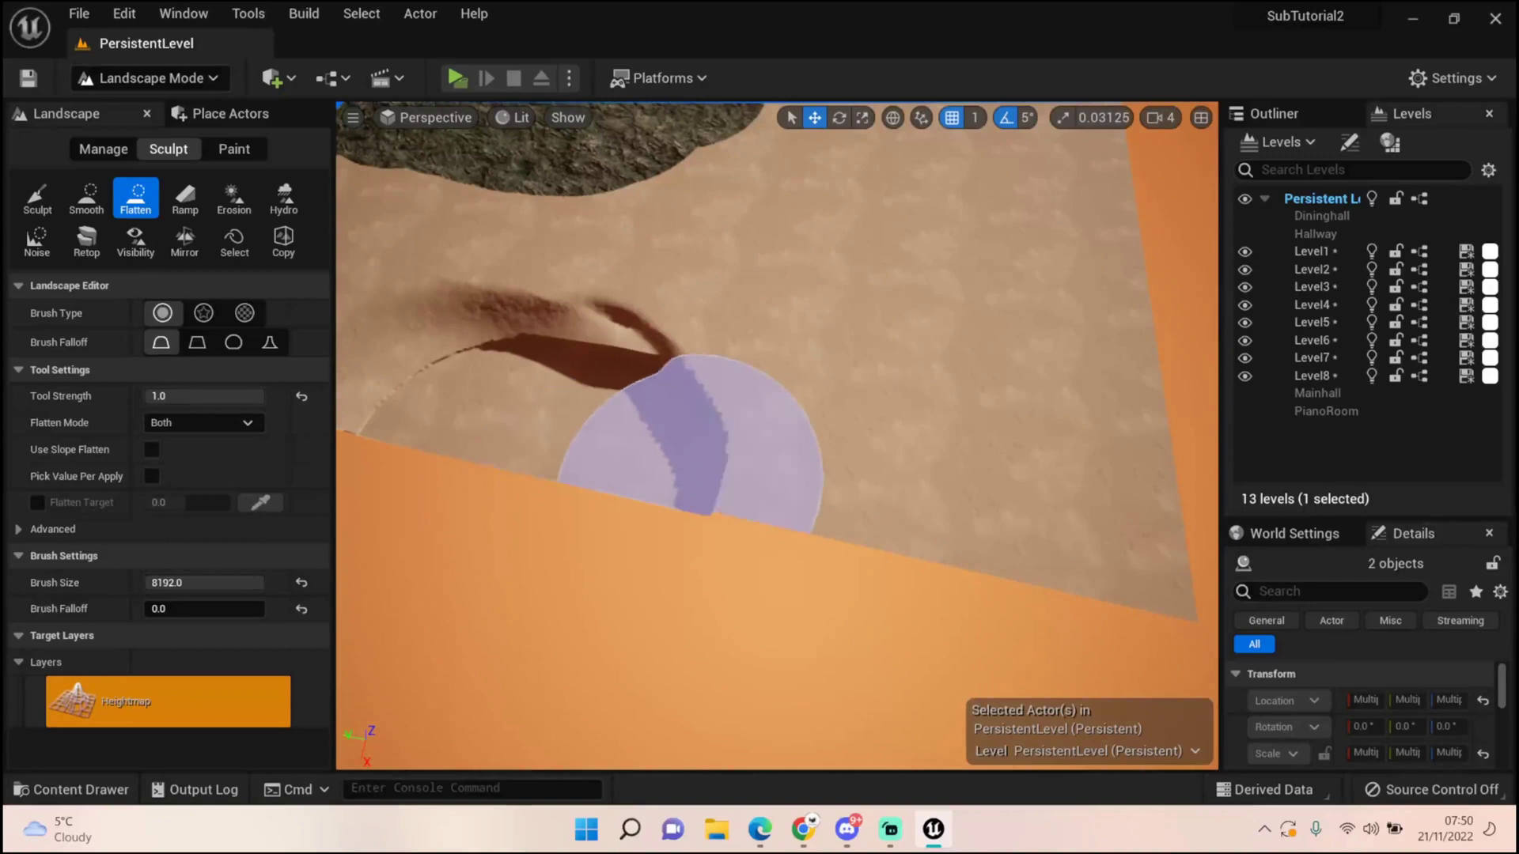
mouse_move(677, 459)
mouse_down()
mouse_move(610, 423)
mouse_move(989, 491)
mouse_move(1124, 451)
mouse_up()
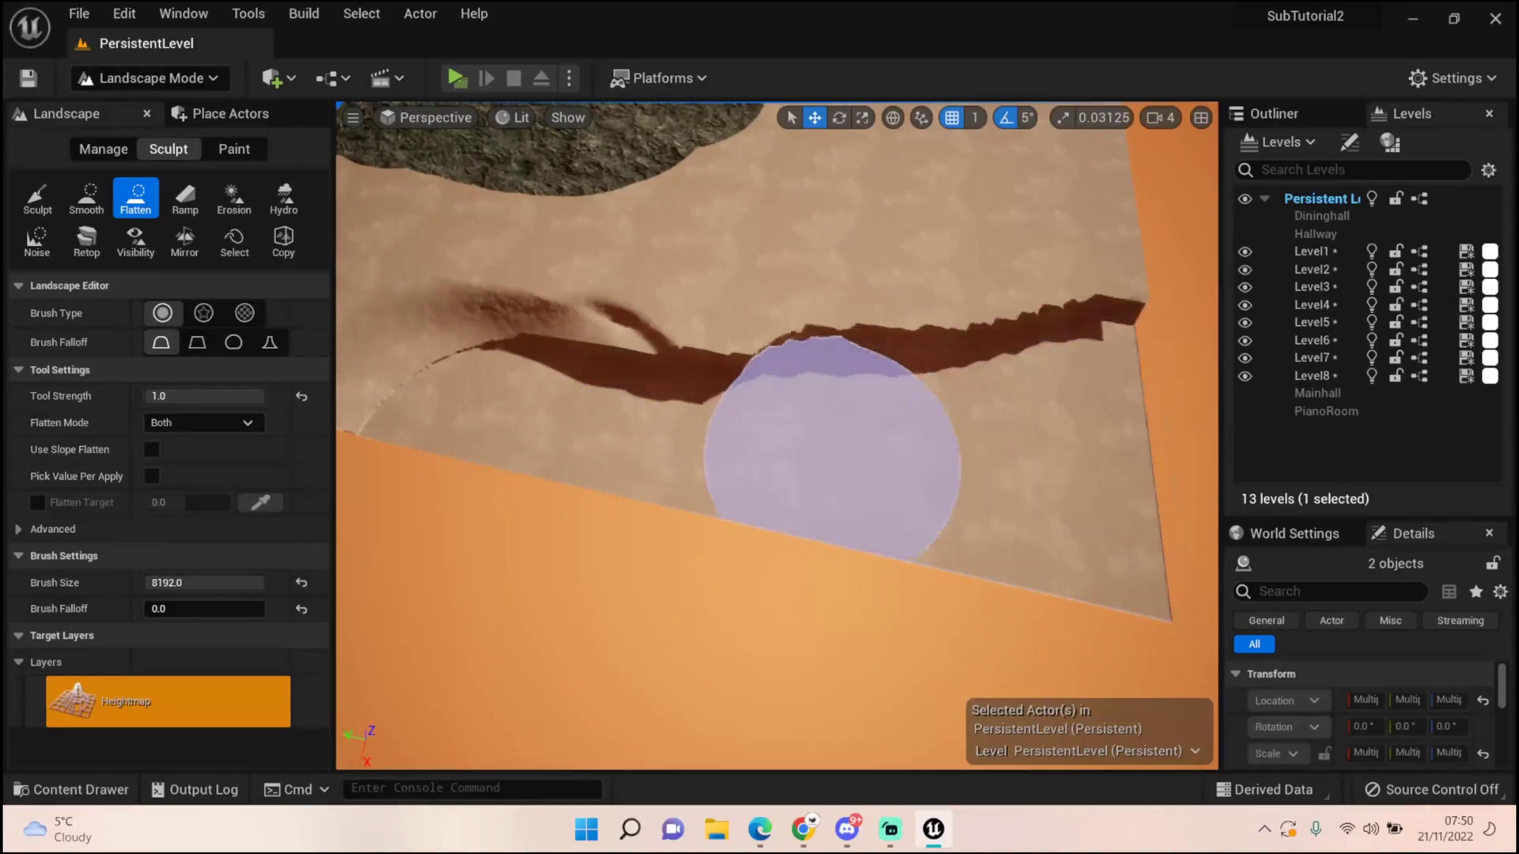
mouse_move(832, 447)
mouse_down()
mouse_move(1118, 373)
mouse_move(1136, 254)
mouse_up()
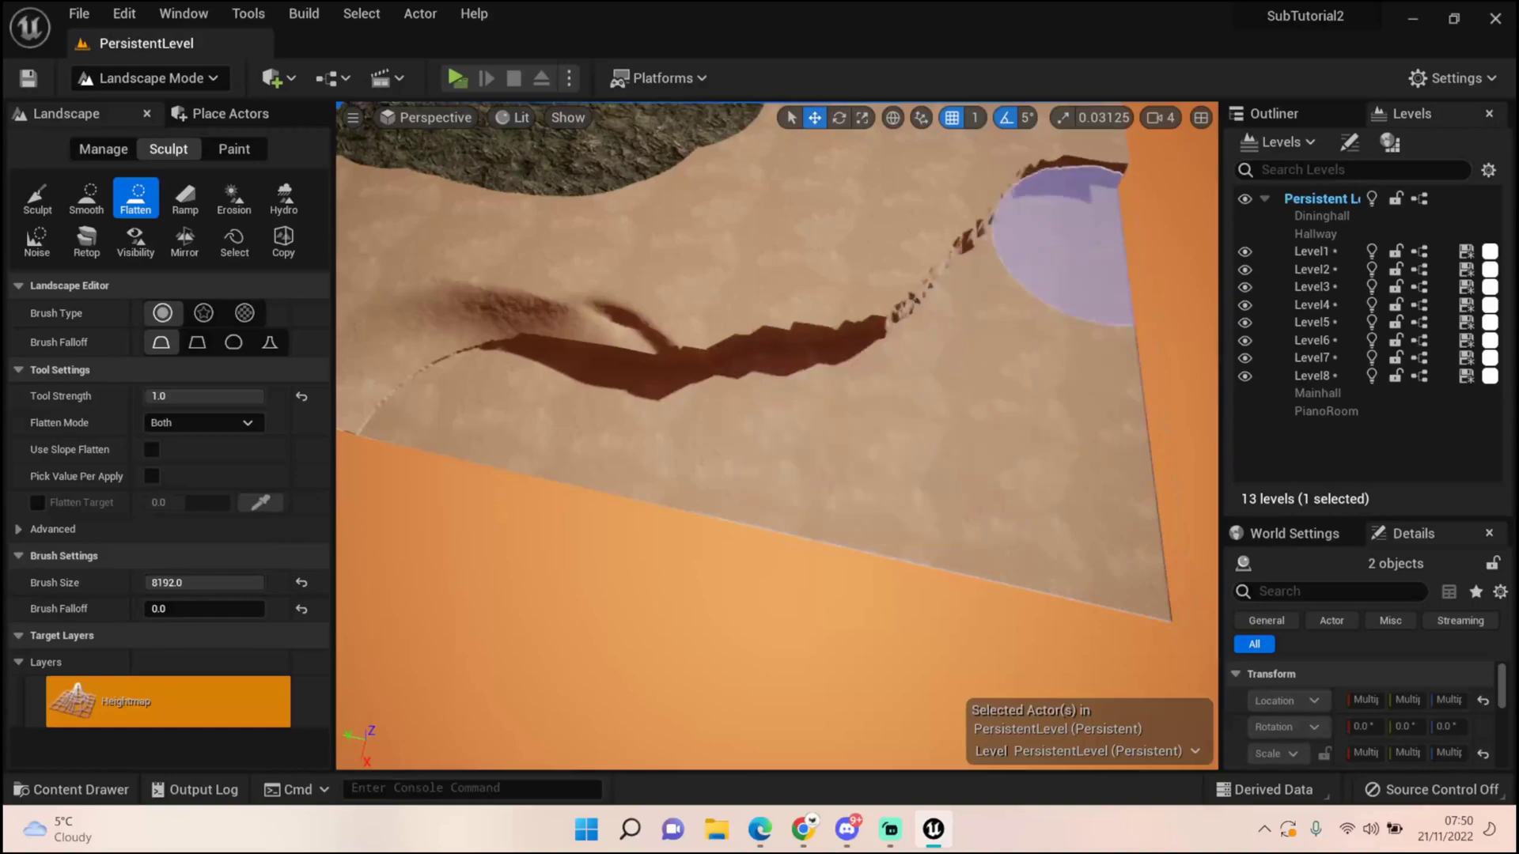
right_drag(1080, 348, 1133, 277)
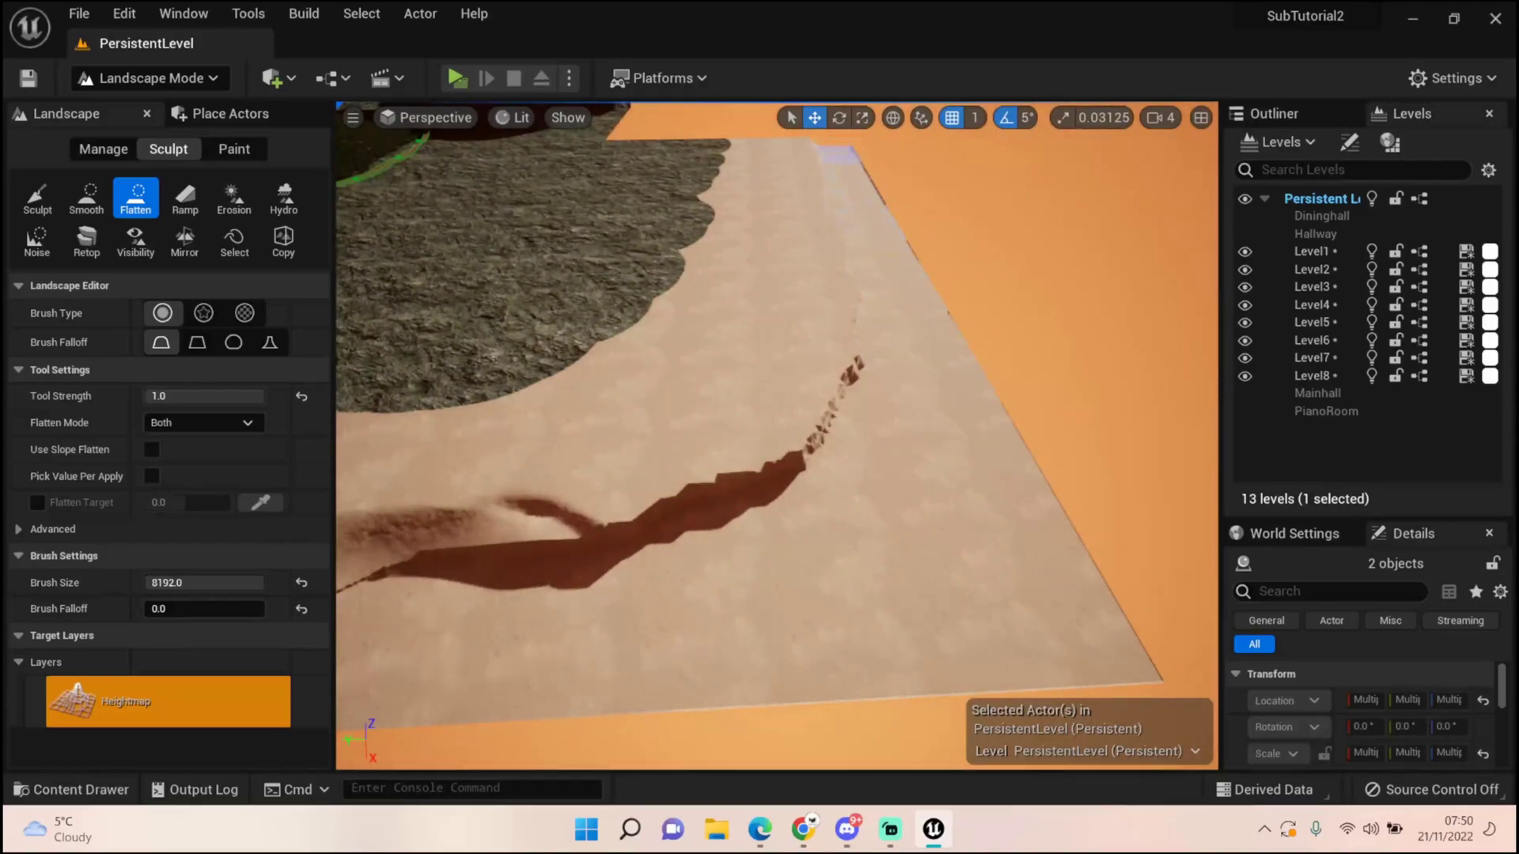
Flatten the raised strip in the other direction from the mound along the outer edge to the far corner.
mouse_move(918, 372)
right_down()
mouse_move(859, 403)
mouse_move(680, 420)
right_up()
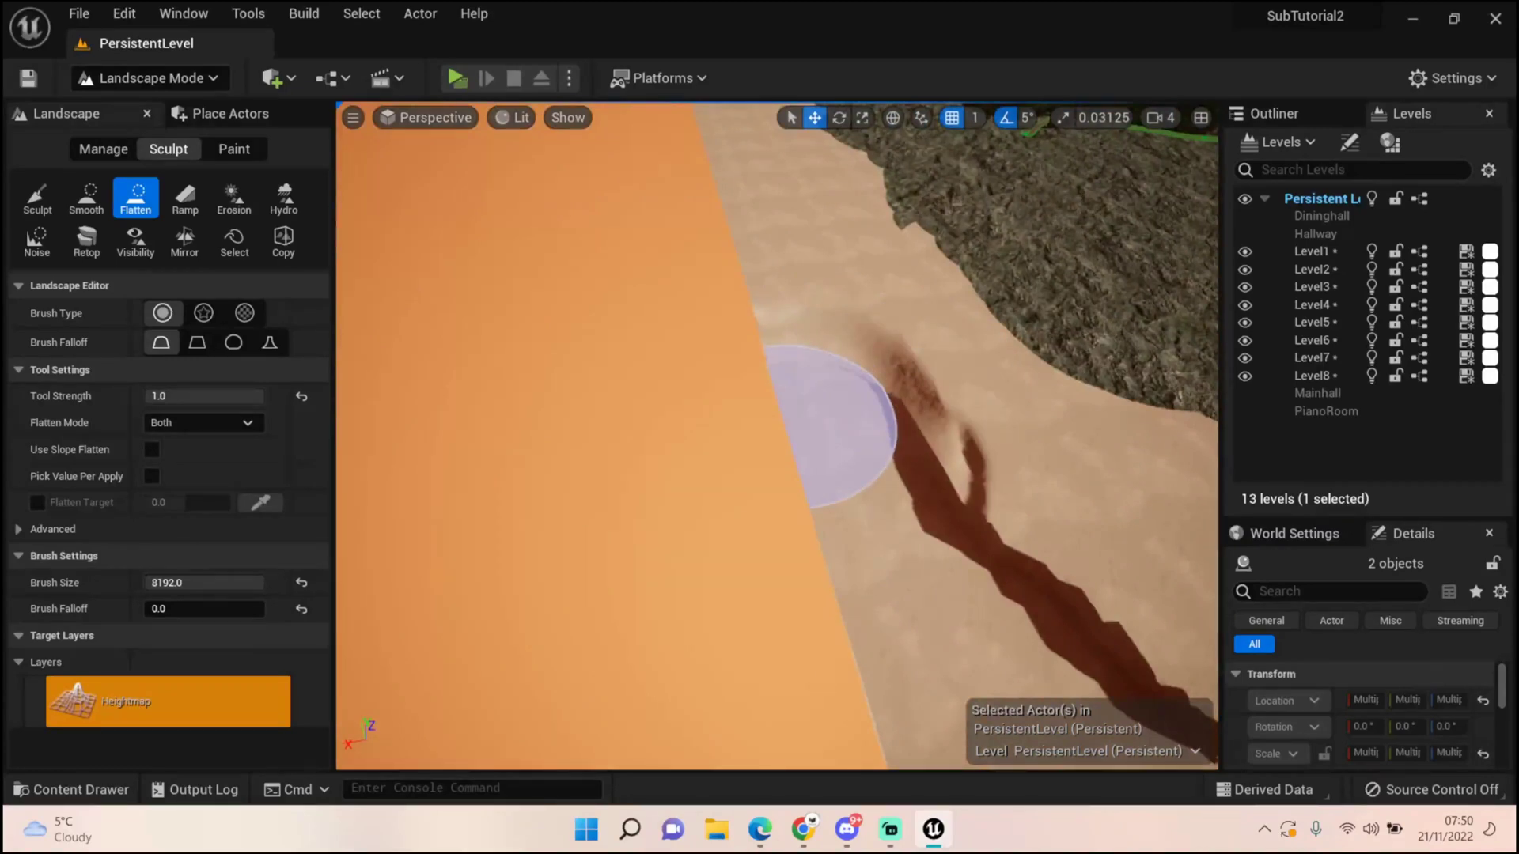
mouse_move(829, 428)
mouse_down()
mouse_move(827, 463)
mouse_move(737, 152)
mouse_up()
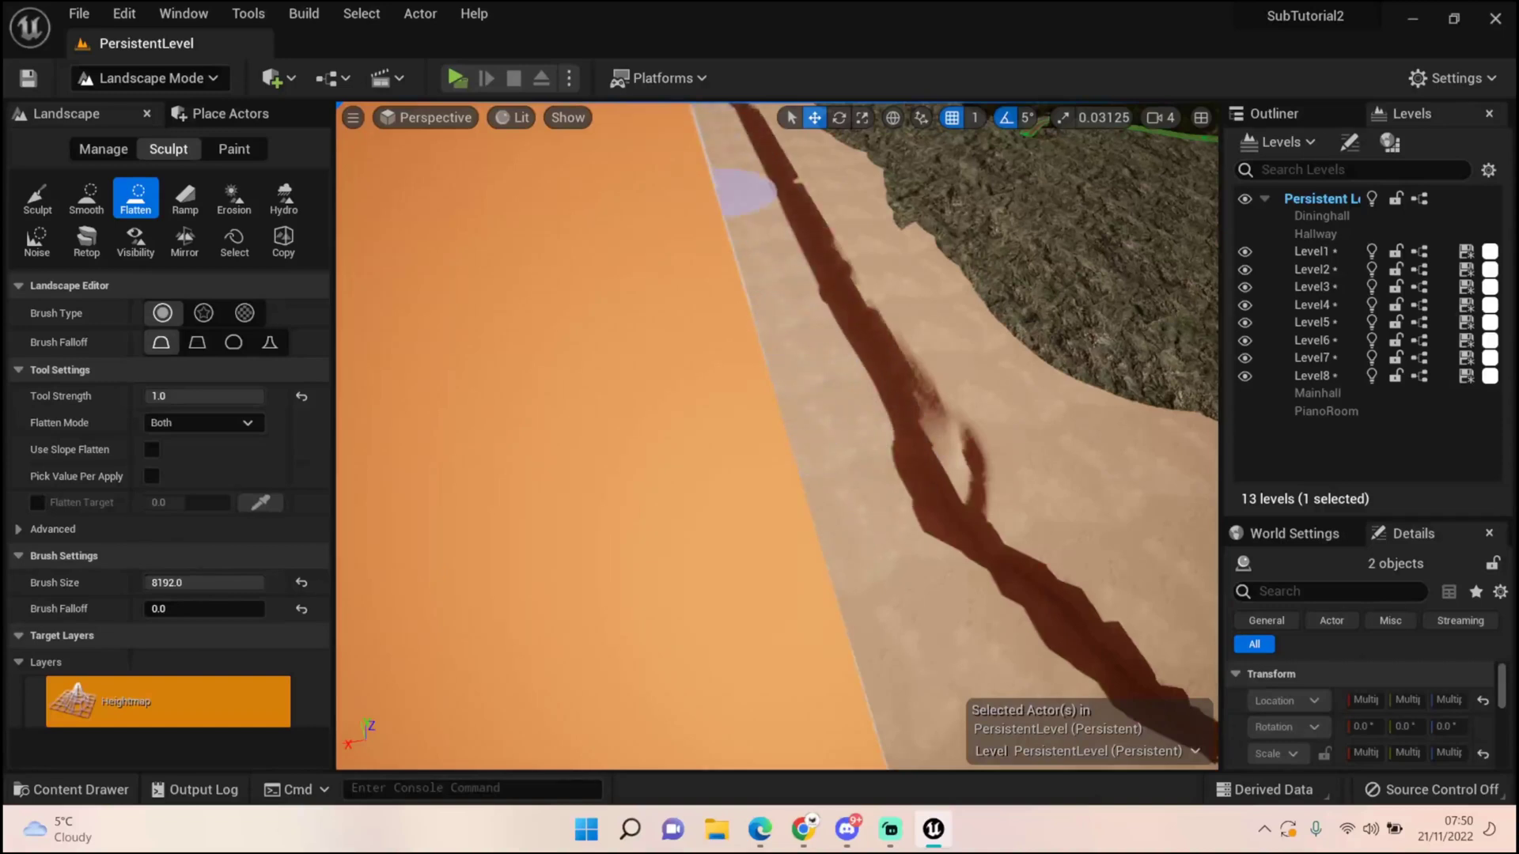
right_drag(740, 192, 735, 154)
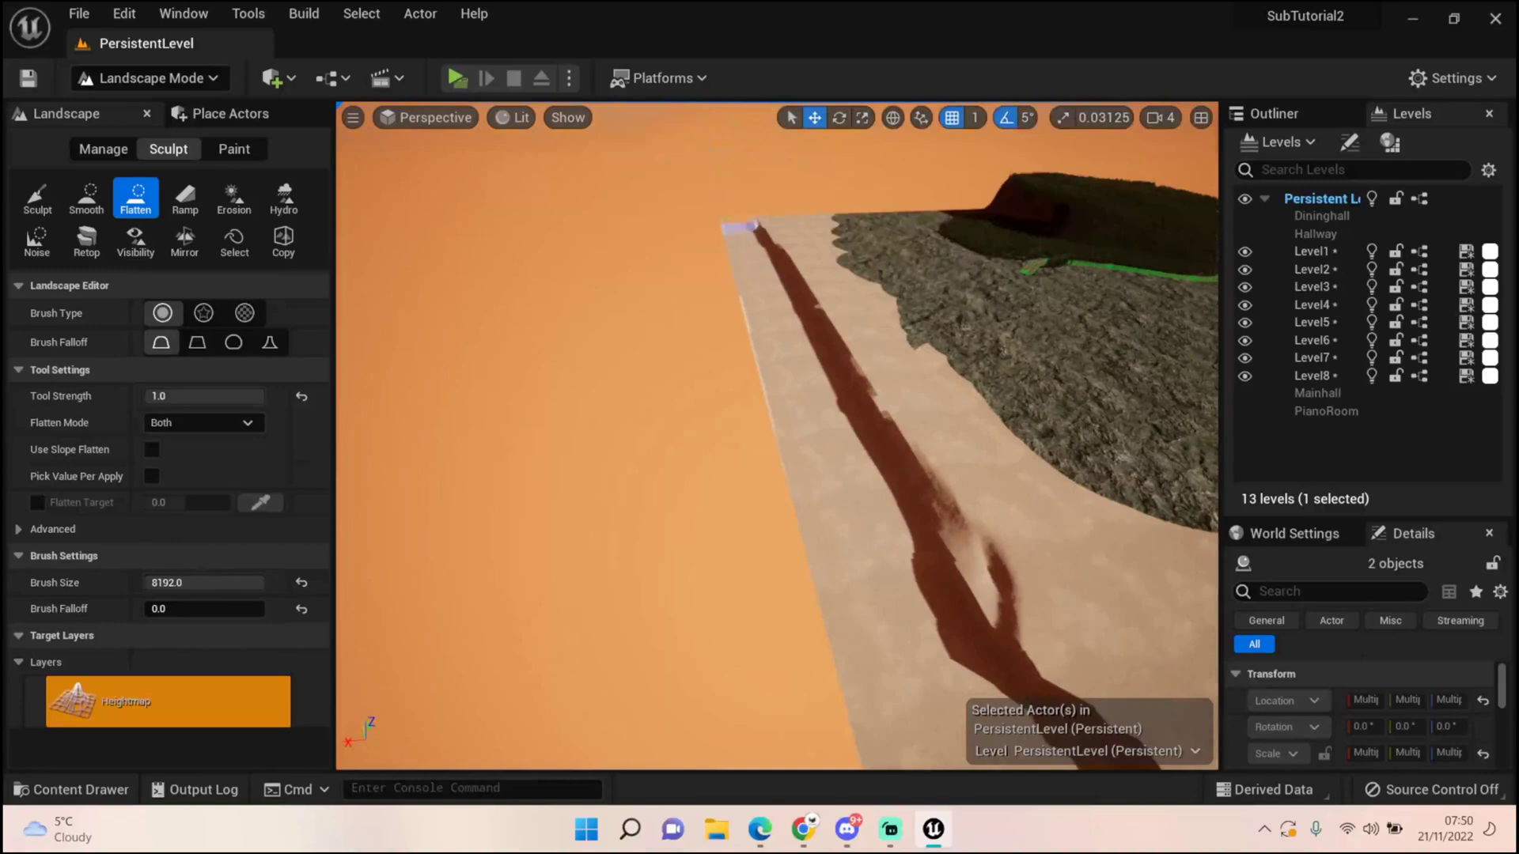
right_drag(747, 253, 748, 300)
Smooth the steep slope of the raised strip along the long outer edge of the landscape.
click(86, 198)
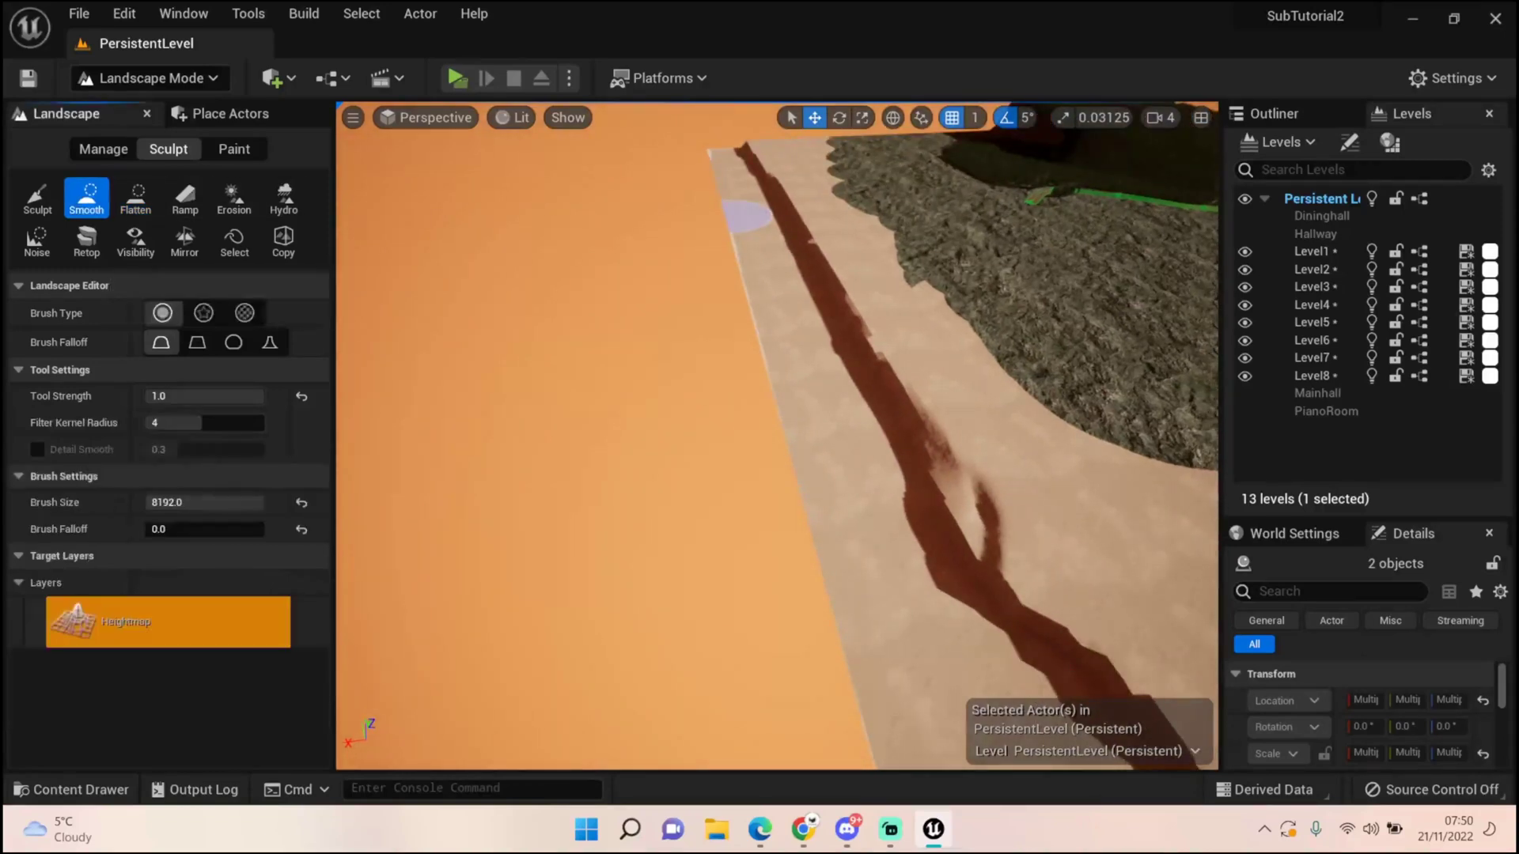
mouse_move(930, 431)
mouse_down()
mouse_move(824, 282)
mouse_move(791, 205)
mouse_up()
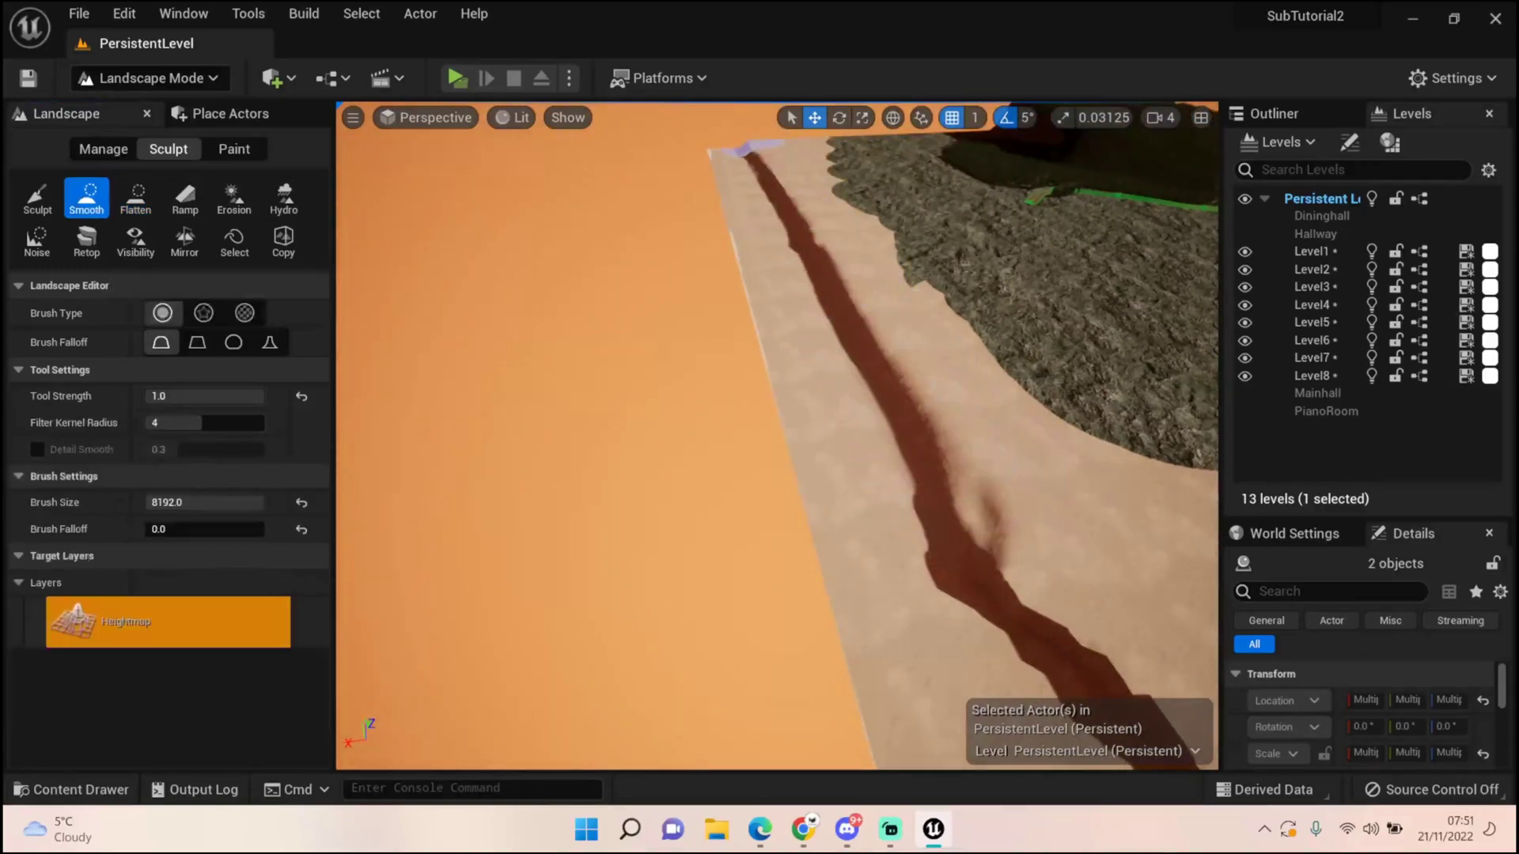
mouse_move(744, 149)
mouse_down()
mouse_move(864, 356)
mouse_move(1078, 627)
mouse_up()
mouse_move(1078, 628)
right_down()
mouse_move(1139, 672)
mouse_move(1210, 673)
right_up()
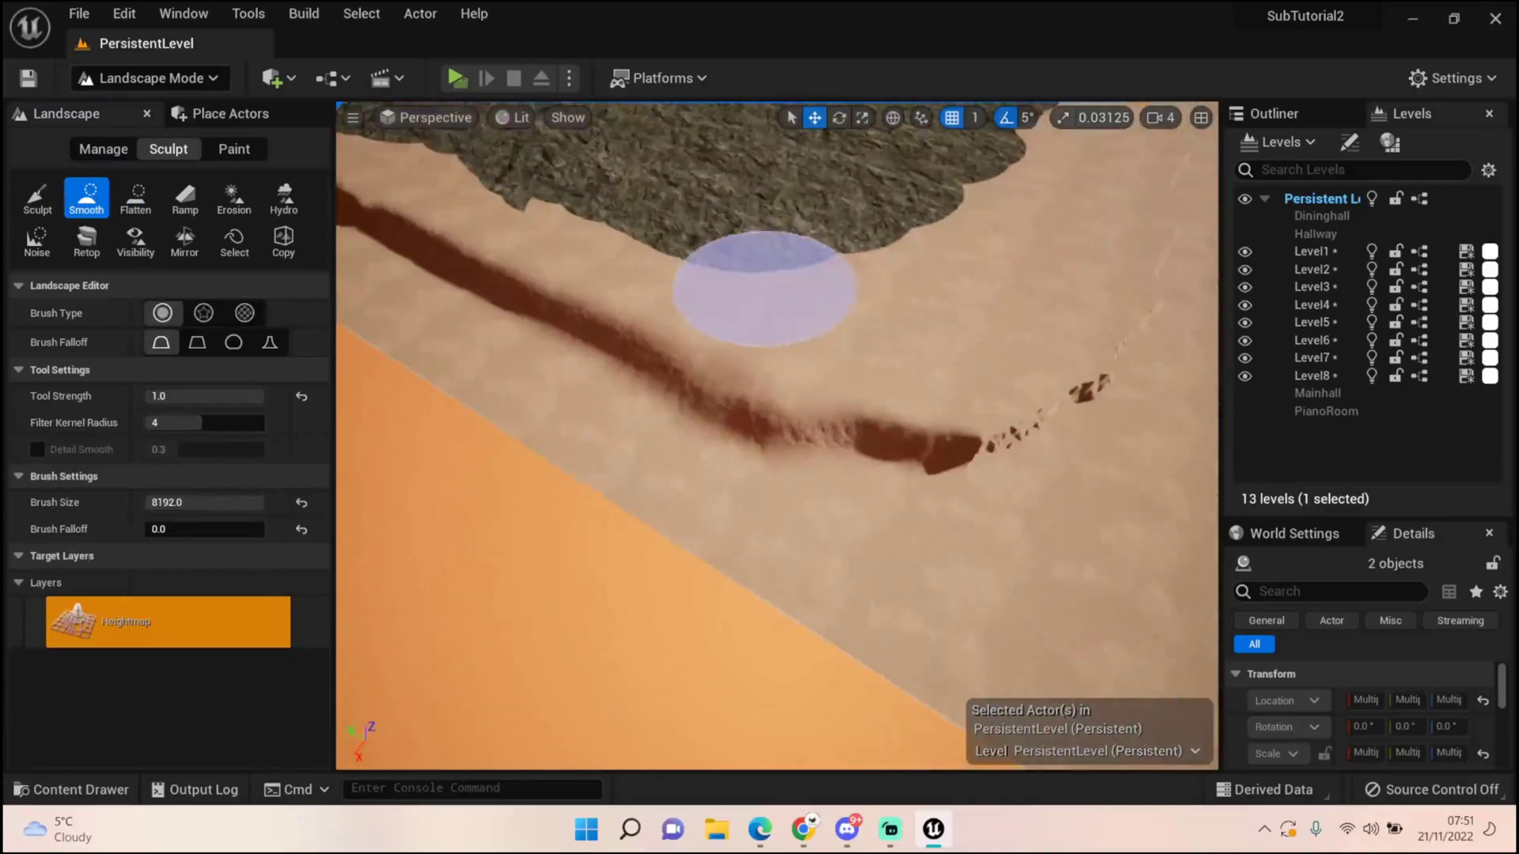
Smooth the raised strip's slope around the landscape corner and onto the adjoining edge.
drag(895, 458, 1136, 322)
right_drag(957, 380, 1084, 277)
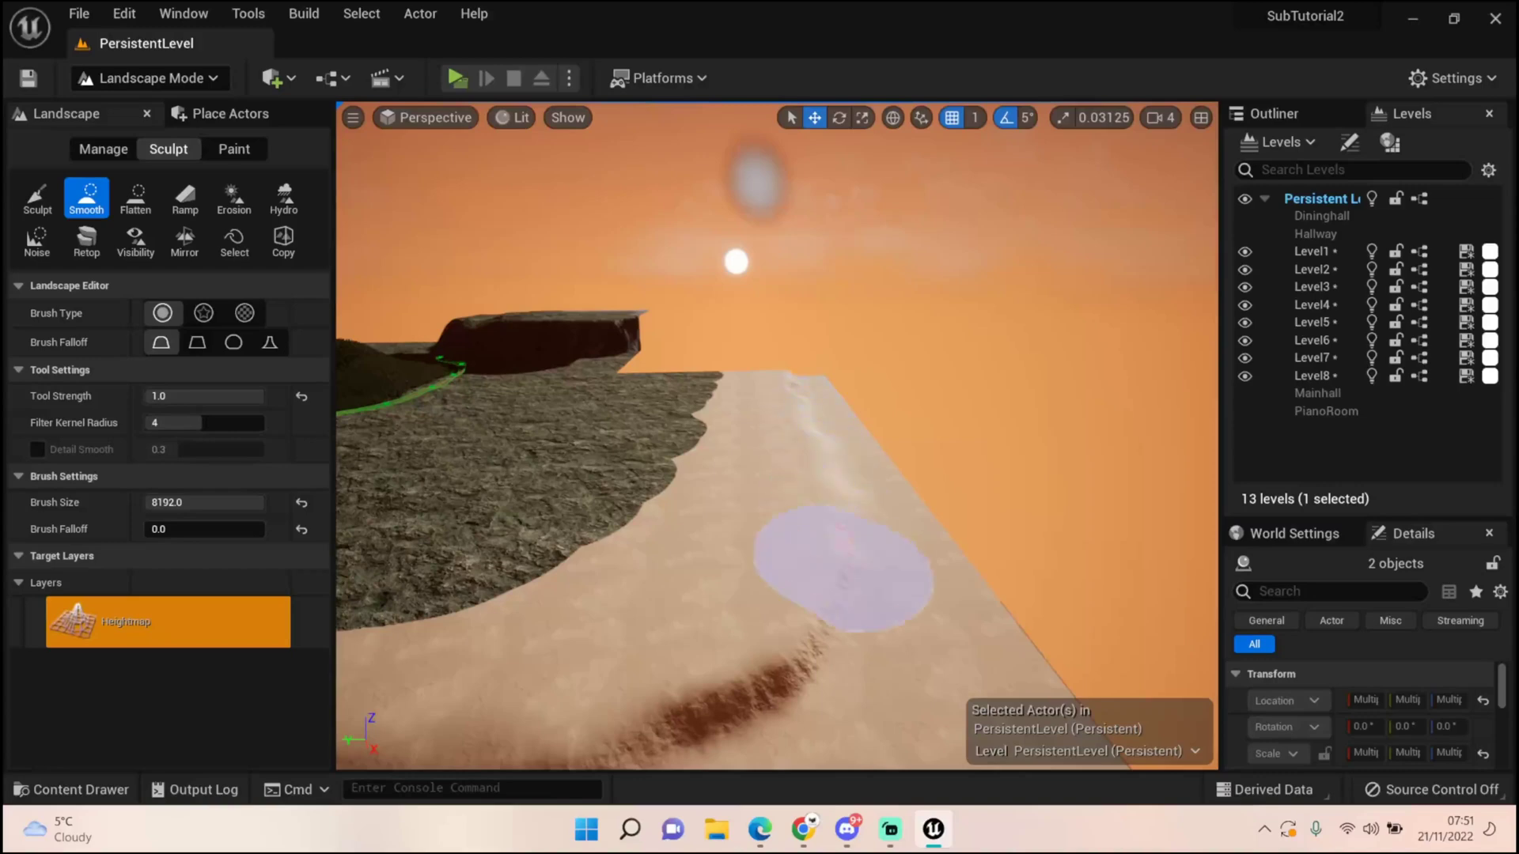
mouse_move(821, 553)
mouse_down()
mouse_move(780, 678)
mouse_move(841, 570)
mouse_move(790, 617)
mouse_move(860, 534)
mouse_move(774, 672)
mouse_move(546, 692)
mouse_up()
right_drag(546, 692, 467, 724)
Soften the remaining steep parts of the raised strip with further Smooth passes along the long outer edge.
right_drag(1052, 649, 985, 657)
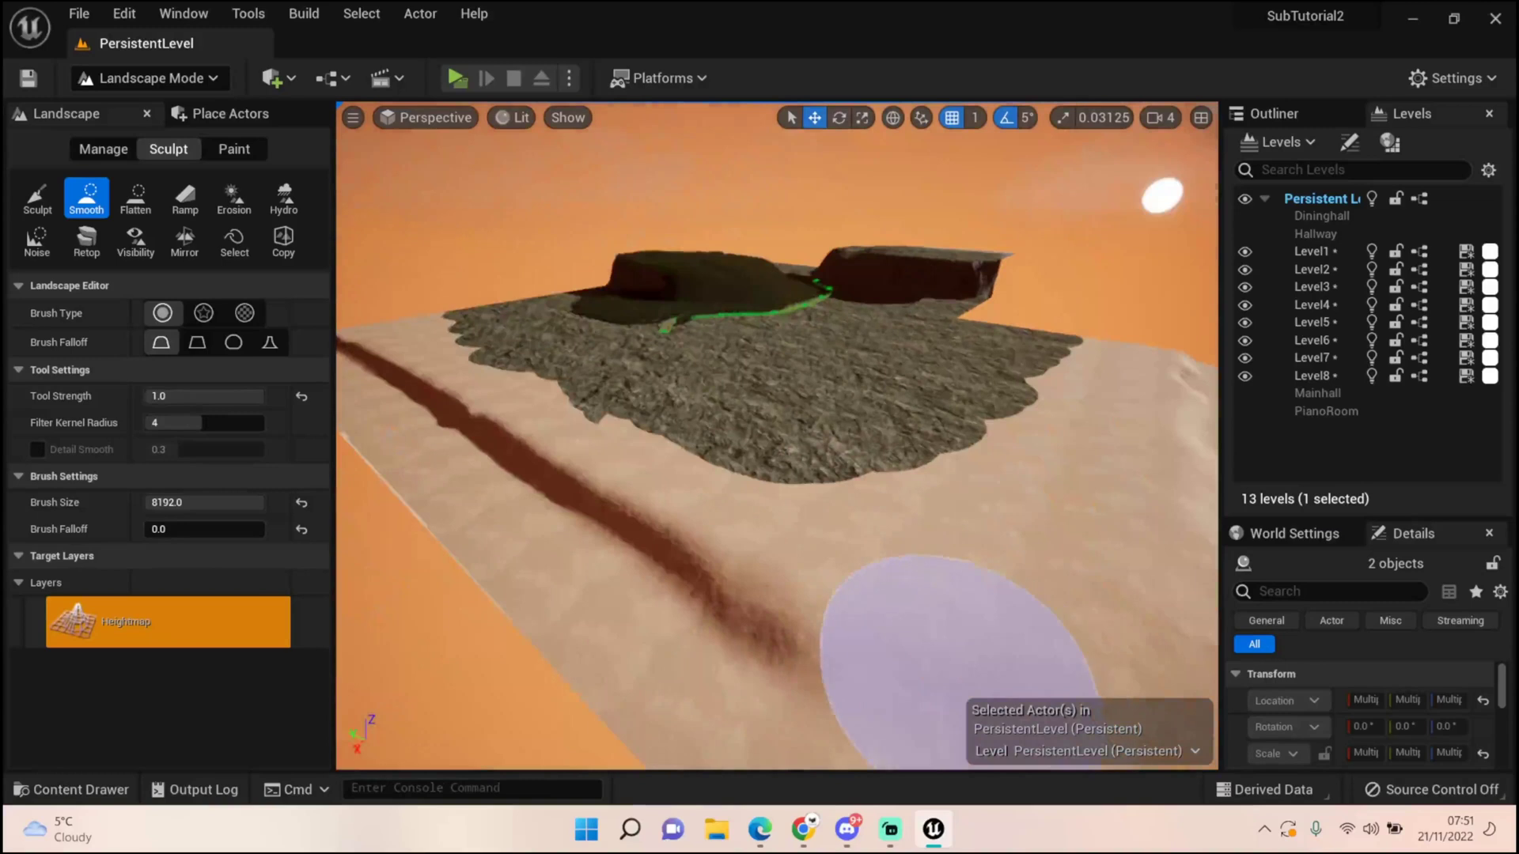
mouse_move(959, 660)
mouse_down()
mouse_move(596, 519)
mouse_move(740, 656)
mouse_move(684, 563)
mouse_move(644, 560)
mouse_move(627, 535)
mouse_move(678, 610)
mouse_move(630, 522)
mouse_move(509, 475)
mouse_move(448, 410)
mouse_move(478, 463)
mouse_move(400, 397)
mouse_move(508, 464)
mouse_move(417, 383)
mouse_move(601, 515)
mouse_move(424, 397)
mouse_up()
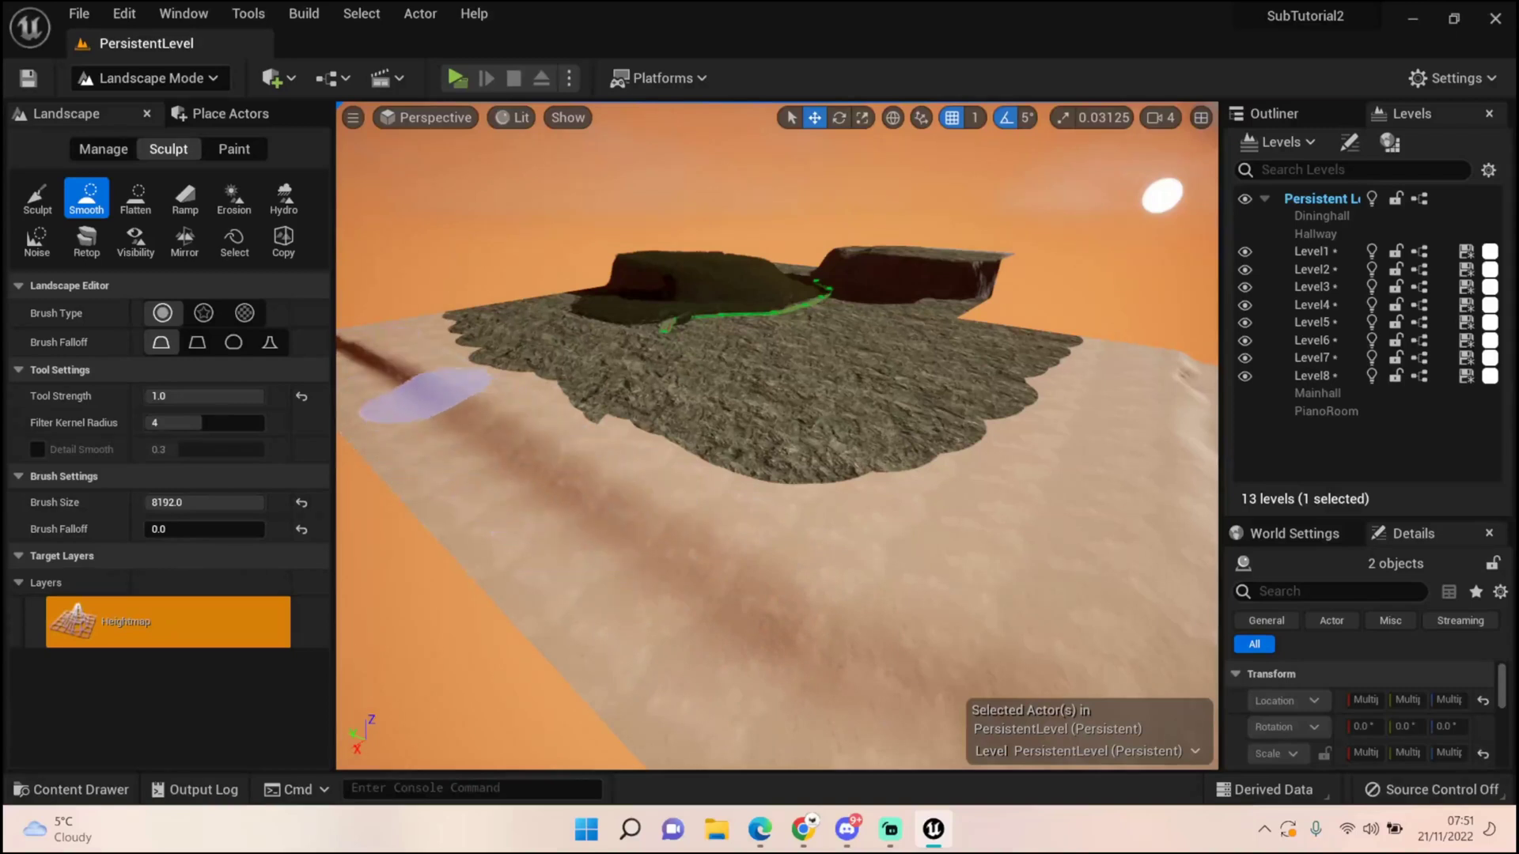
mouse_move(404, 378)
right_down()
mouse_move(451, 309)
mouse_move(356, 306)
mouse_move(340, 285)
mouse_move(419, 261)
mouse_move(524, 319)
right_up()
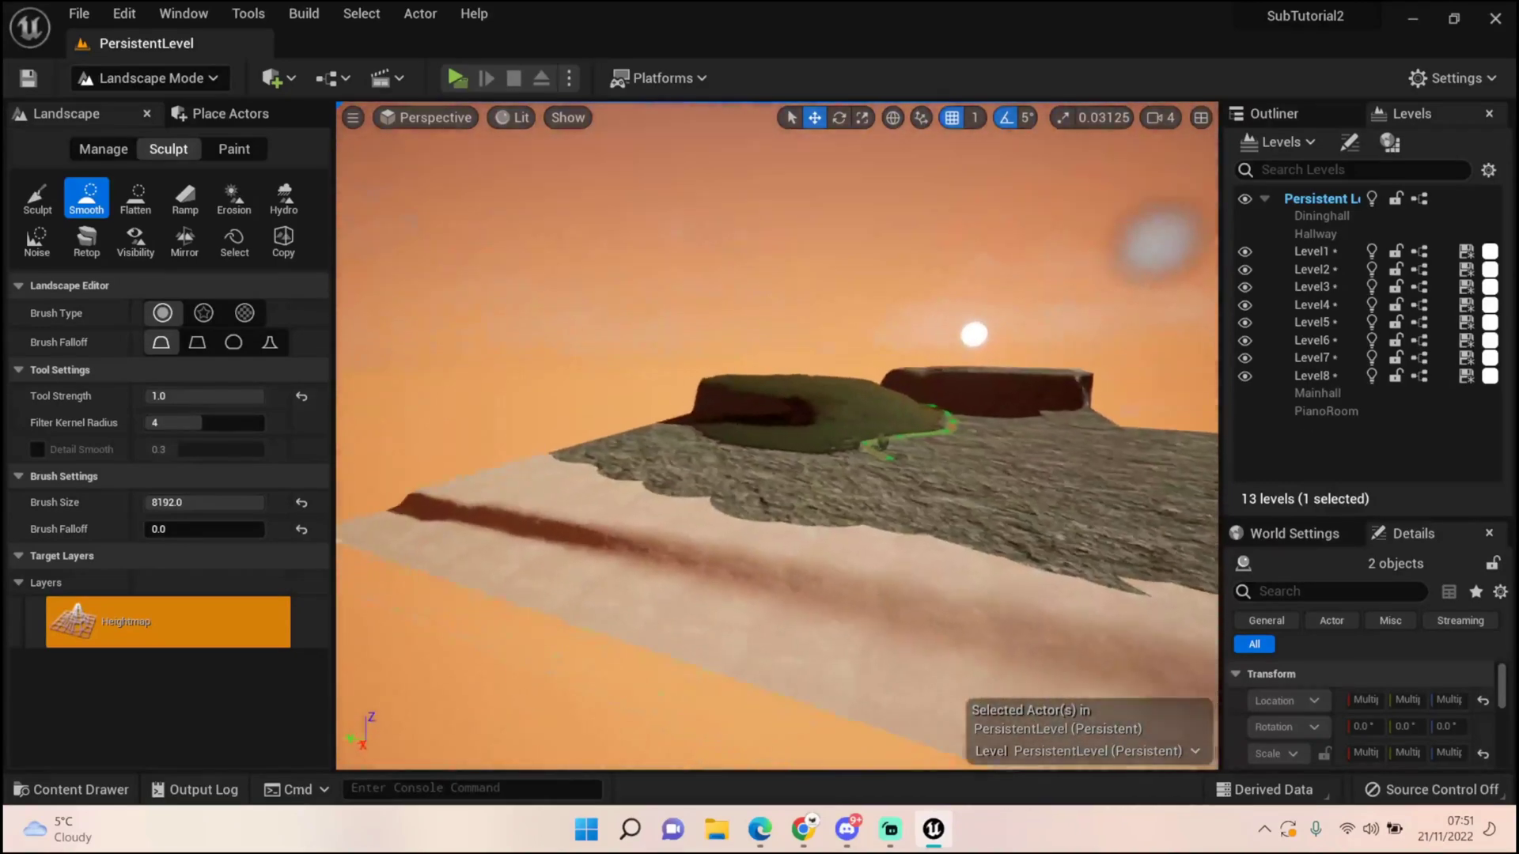
mouse_move(685, 553)
mouse_down()
mouse_move(648, 562)
mouse_move(424, 509)
mouse_move(870, 625)
mouse_up()
right_drag(870, 625, 1123, 617)
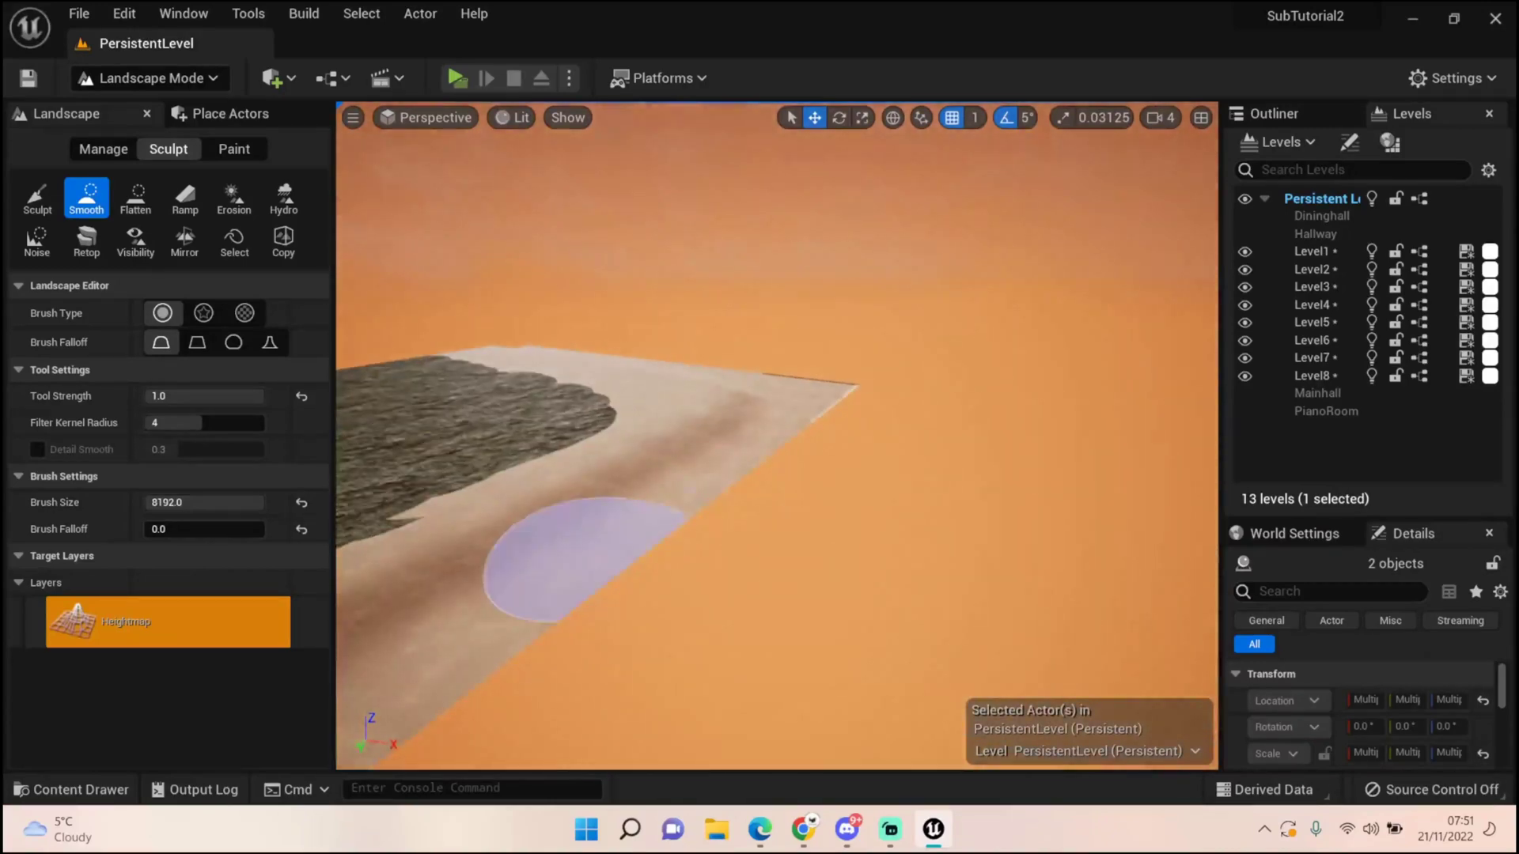
drag(583, 559, 695, 457)
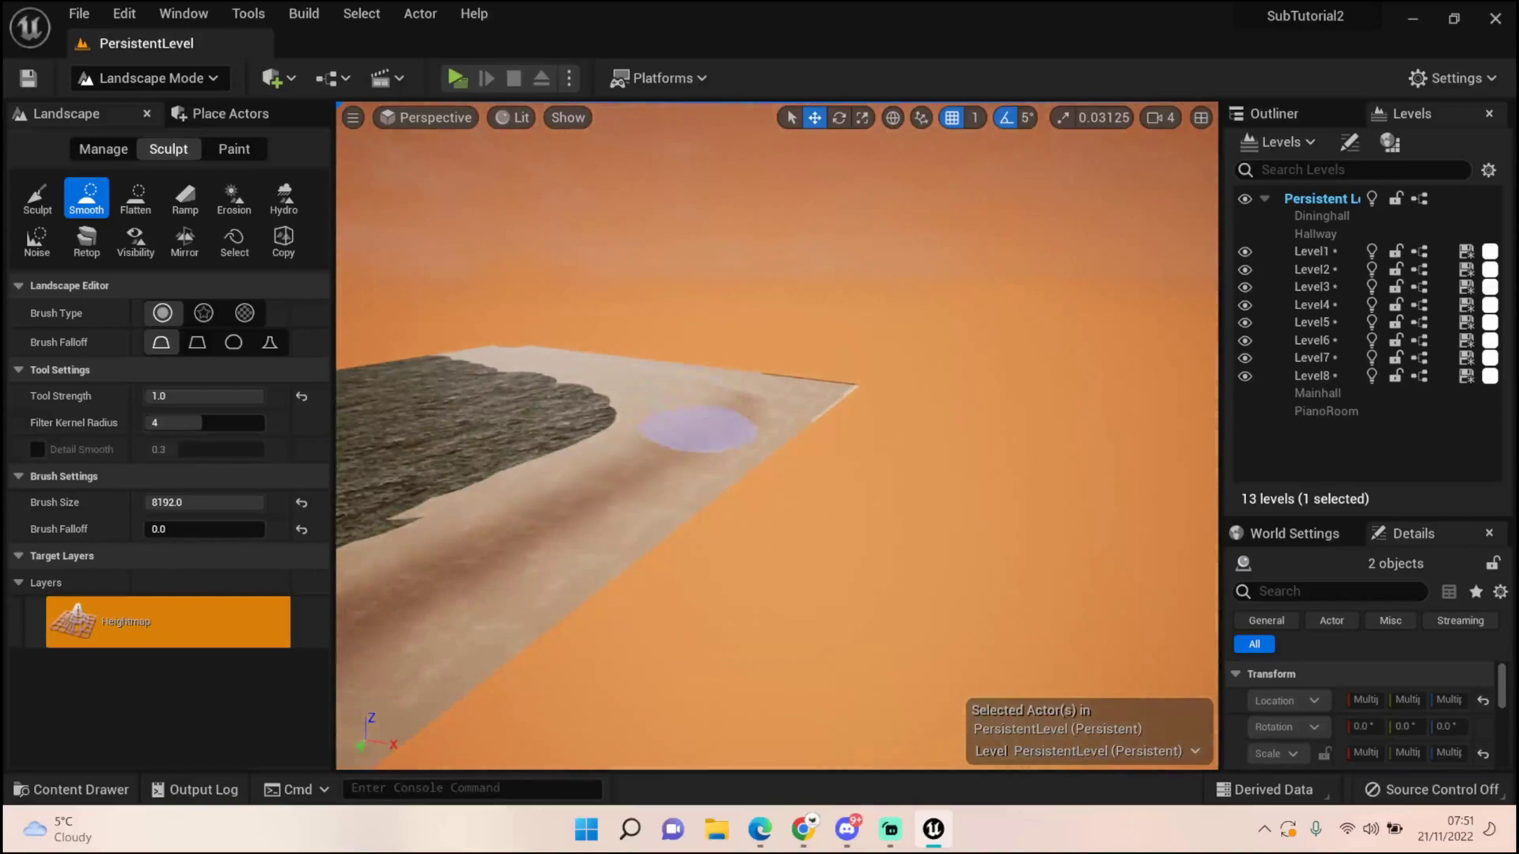
right_drag(740, 394, 348, 466)
right_drag(819, 387, 673, 364)
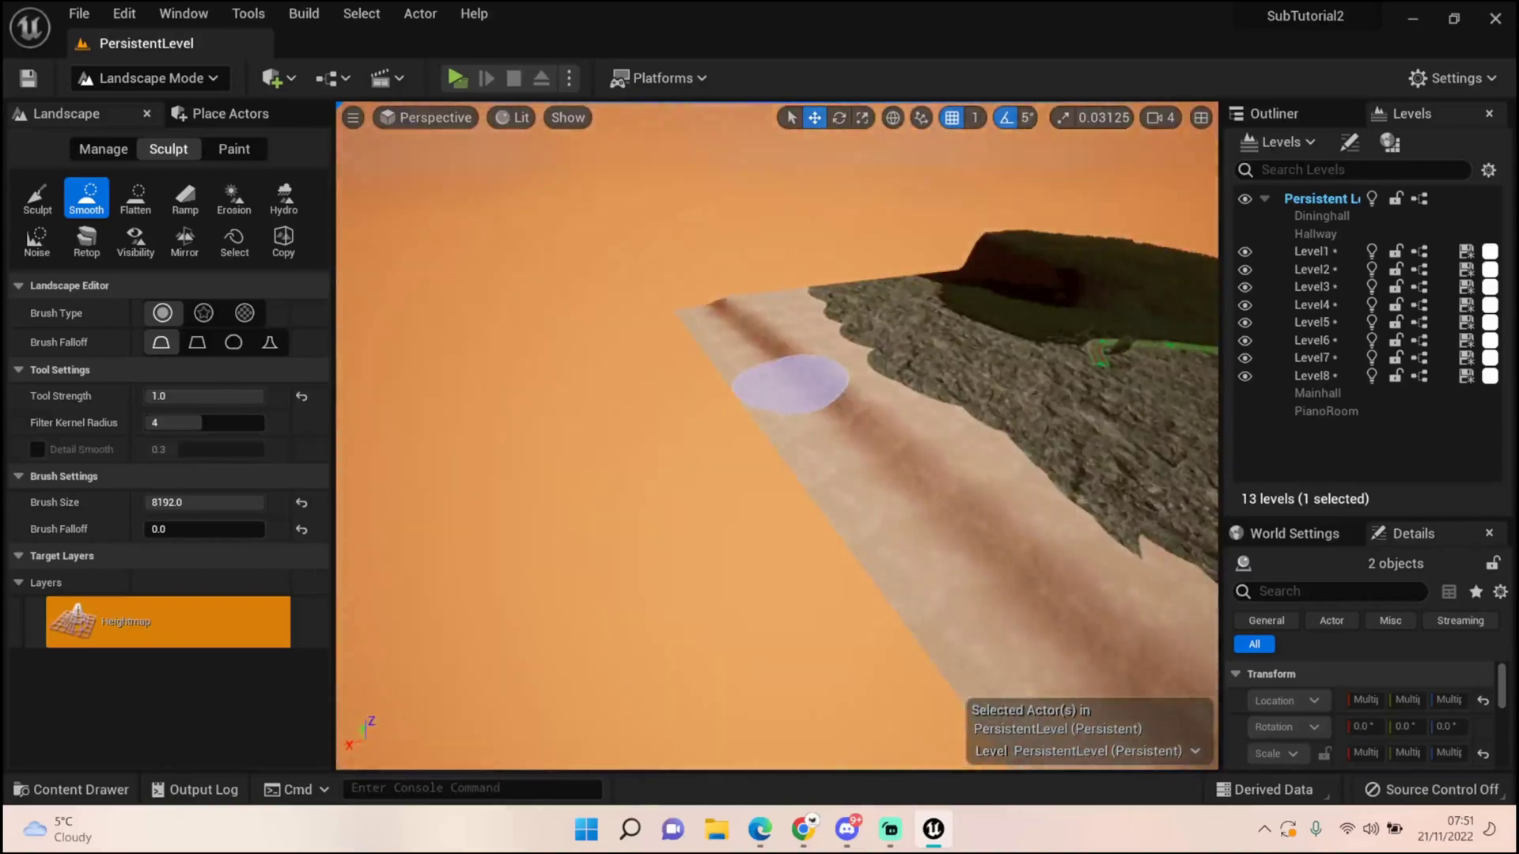
mouse_move(791, 385)
right_down()
mouse_move(1029, 380)
mouse_move(1092, 427)
mouse_move(854, 356)
mouse_move(879, 376)
mouse_move(767, 431)
mouse_move(736, 514)
mouse_move(791, 506)
mouse_move(758, 376)
right_up()
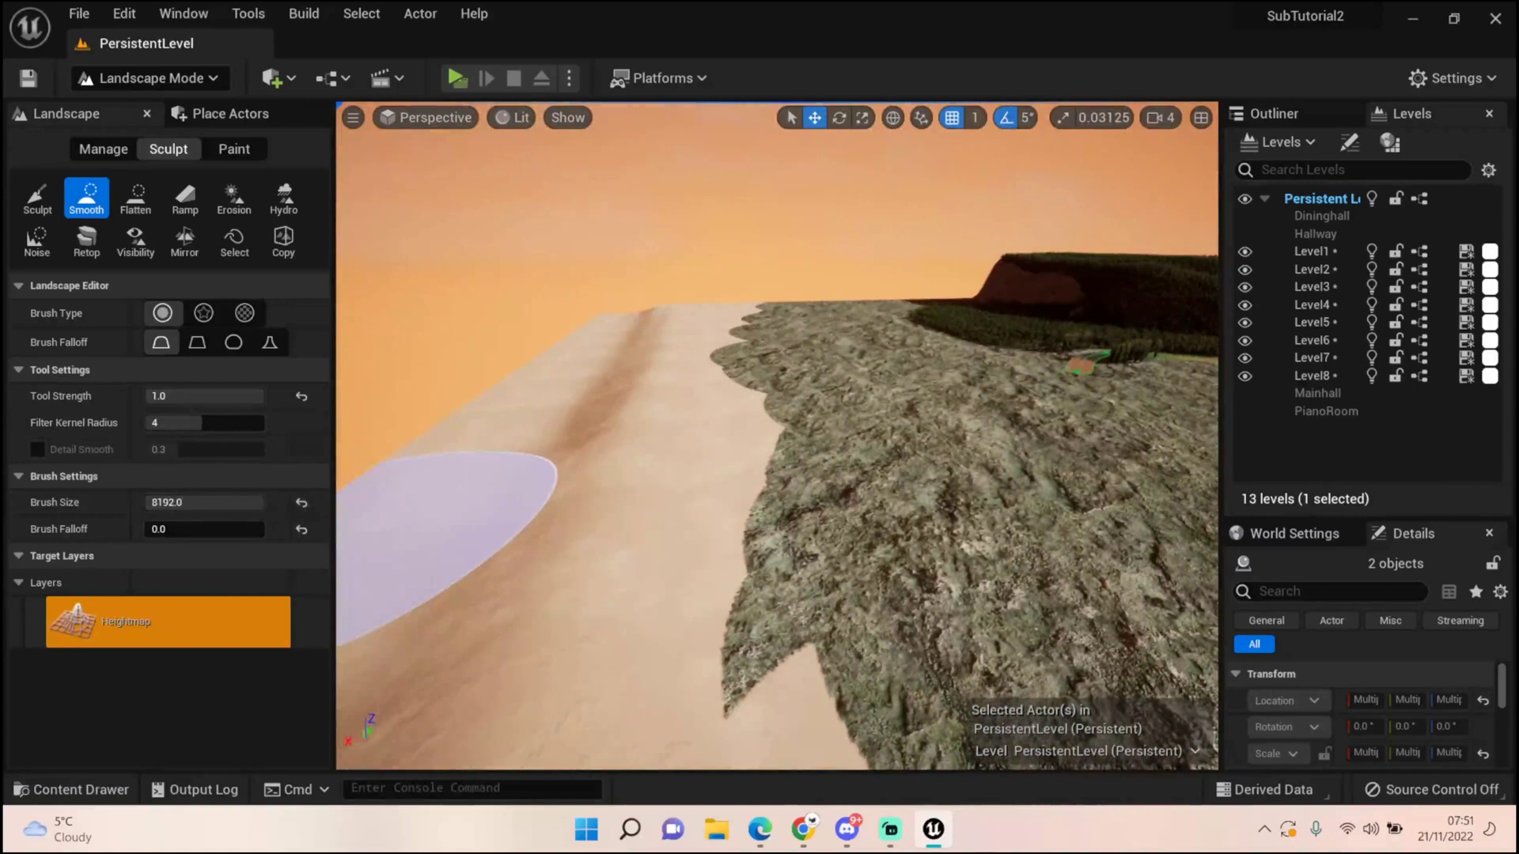
Paint the Grass layer along its border with the sand, using tool strength 0.5 and a brush size of about 2409.
click(234, 149)
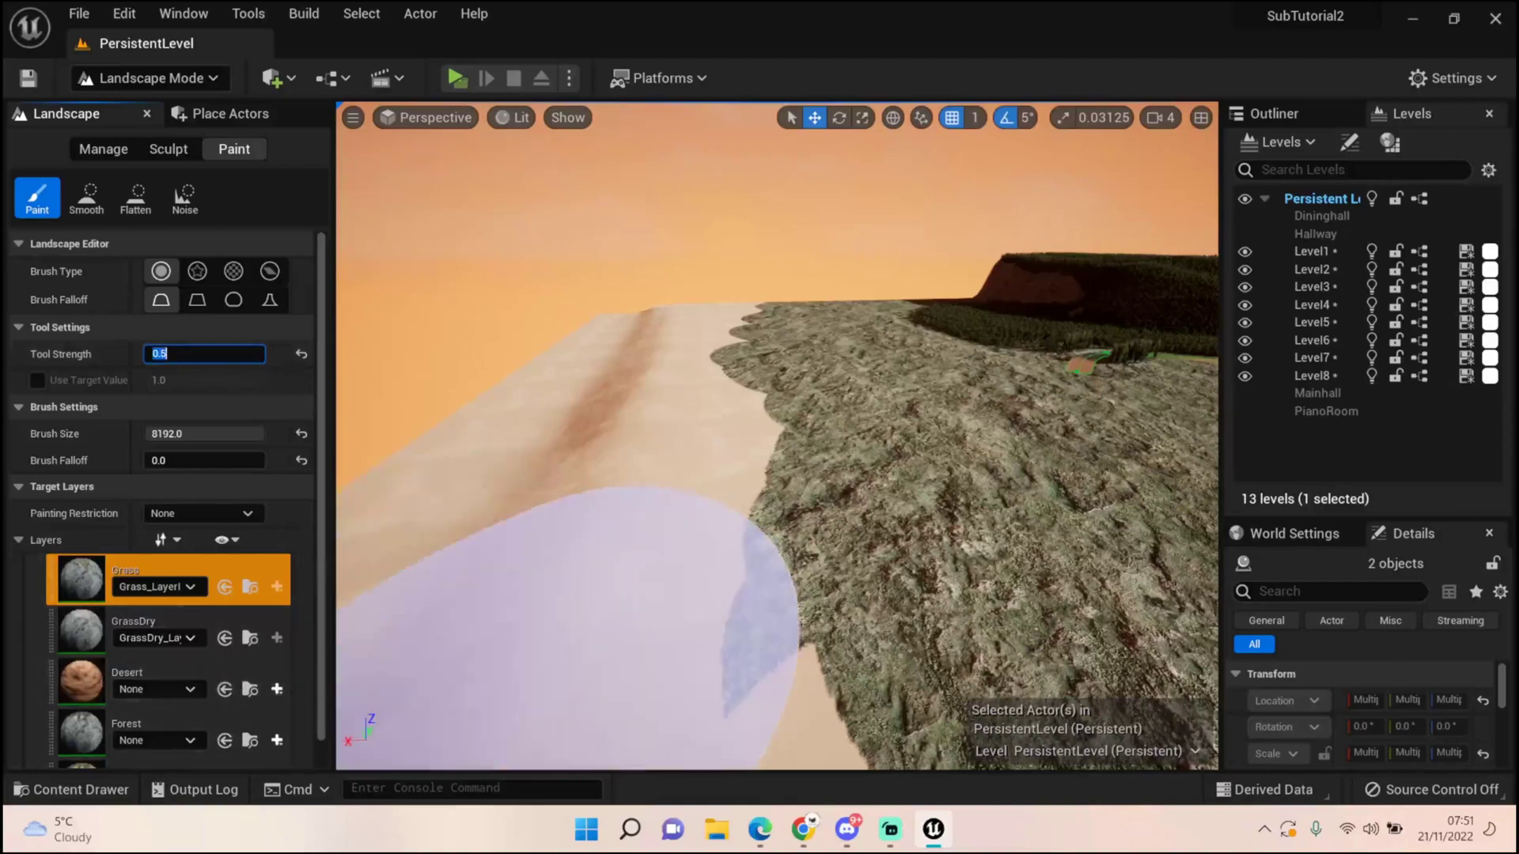
drag(238, 434, 188, 435)
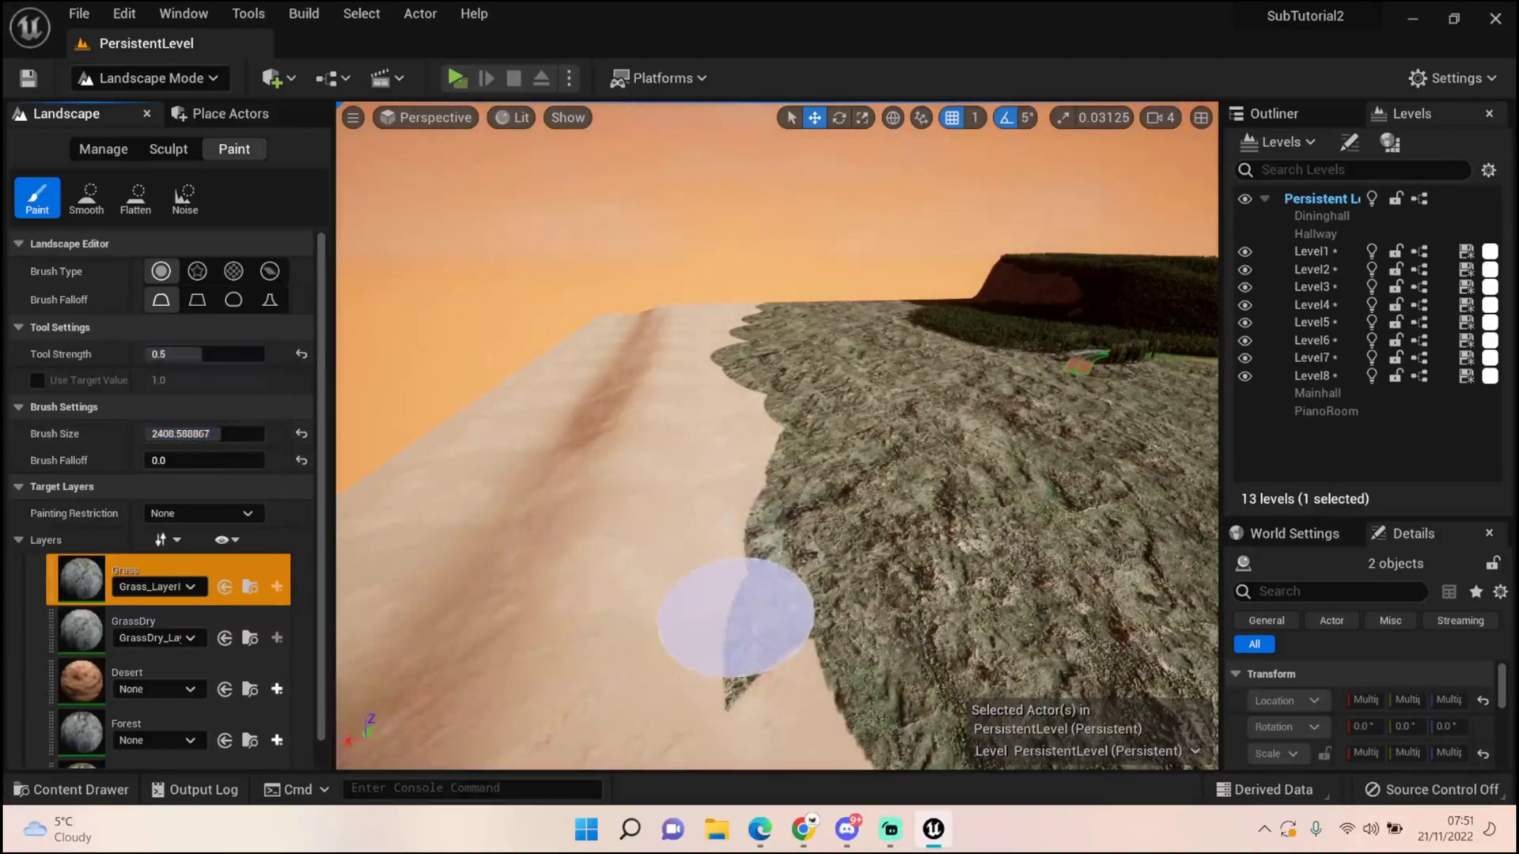
mouse_move(728, 620)
mouse_down()
mouse_move(777, 570)
mouse_move(790, 447)
mouse_up()
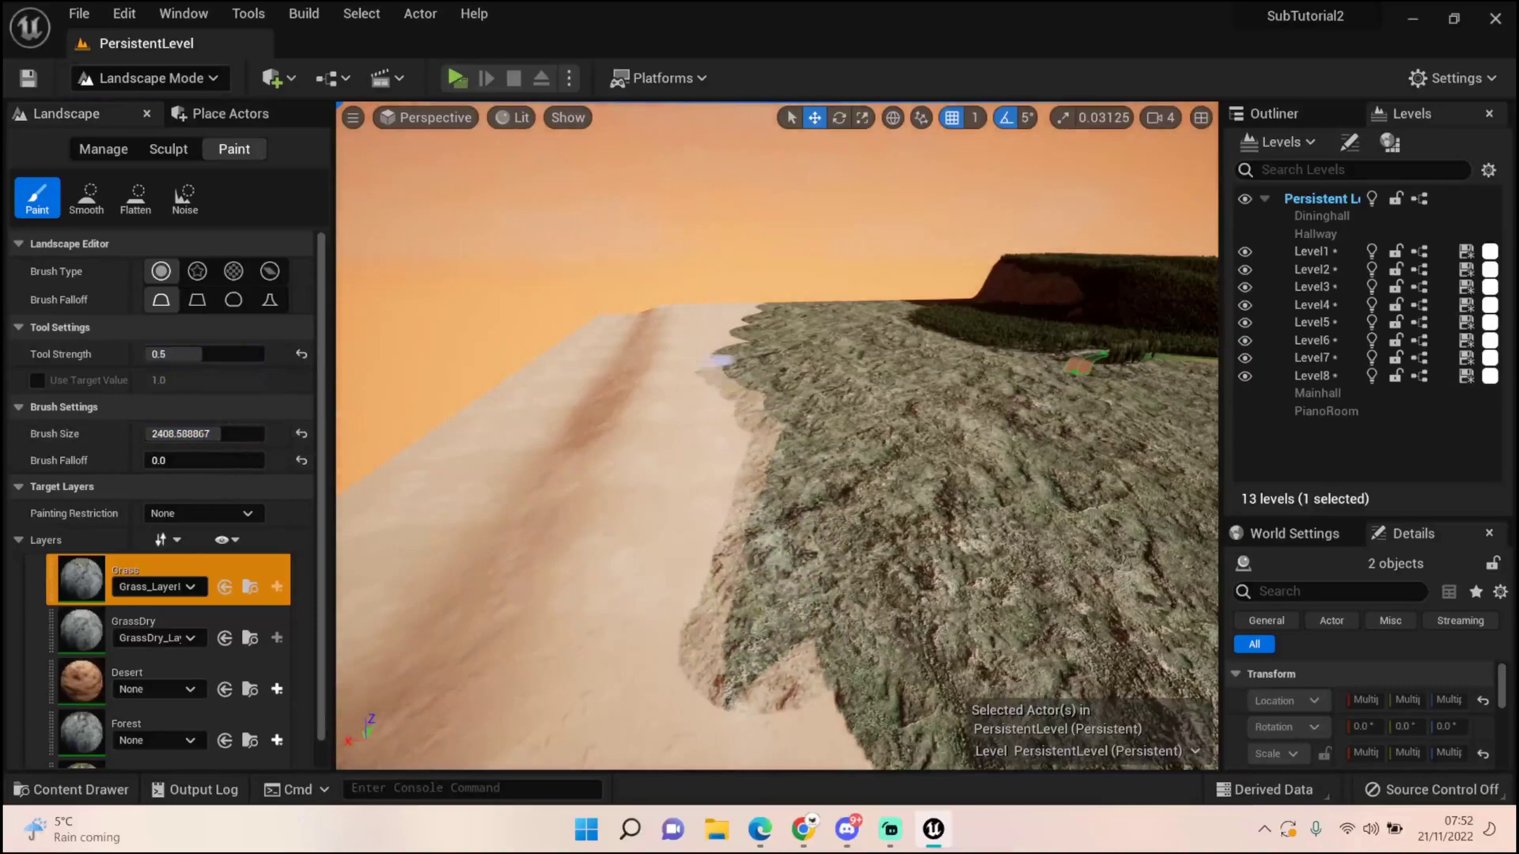
Extend the Grass layer over the remaining bare patches along the sand border on both sides of the landscape.
mouse_move(837, 654)
right_down()
mouse_move(997, 711)
mouse_move(1123, 680)
mouse_move(853, 643)
right_up()
mouse_move(640, 554)
mouse_down()
mouse_move(934, 527)
mouse_move(639, 555)
mouse_up()
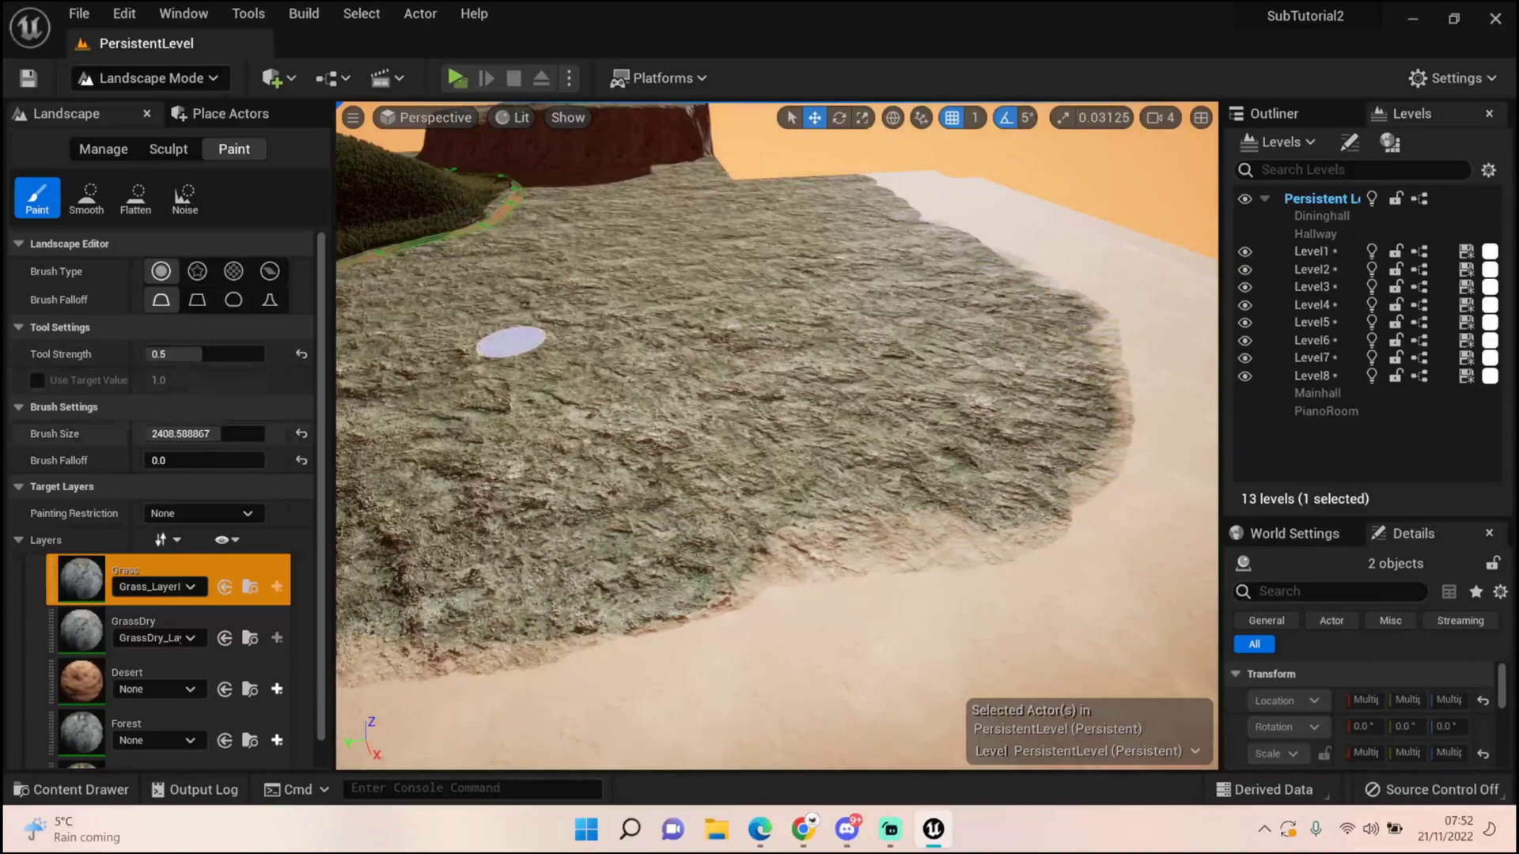
right_drag(511, 342, 363, 384)
mouse_move(871, 559)
mouse_down()
mouse_move(751, 472)
mouse_move(786, 461)
mouse_move(939, 603)
mouse_move(831, 515)
mouse_move(695, 363)
mouse_move(763, 464)
mouse_move(636, 216)
mouse_up()
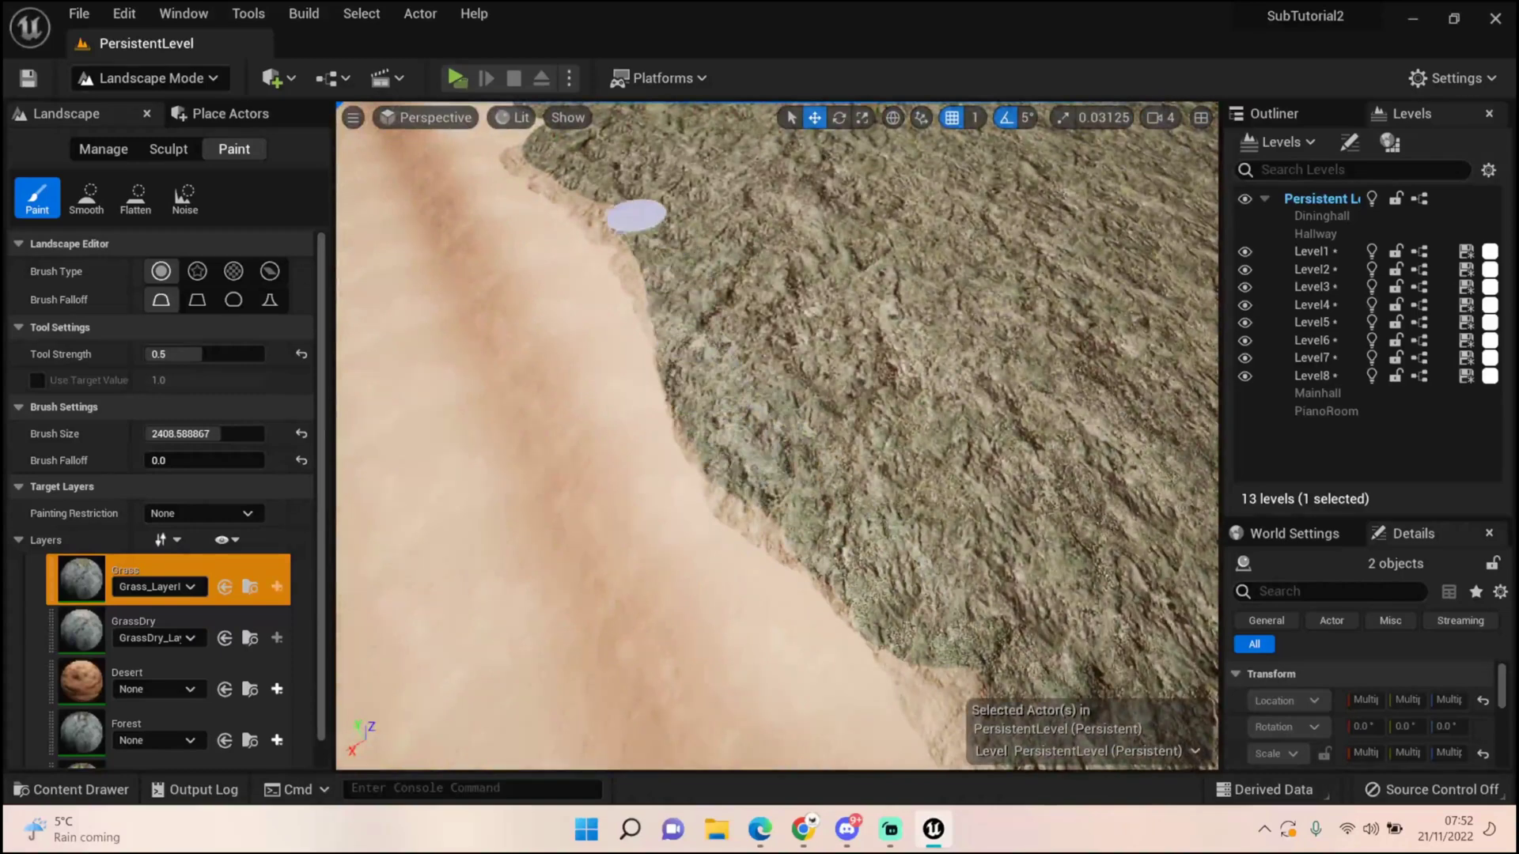
right_drag(695, 390, 703, 313)
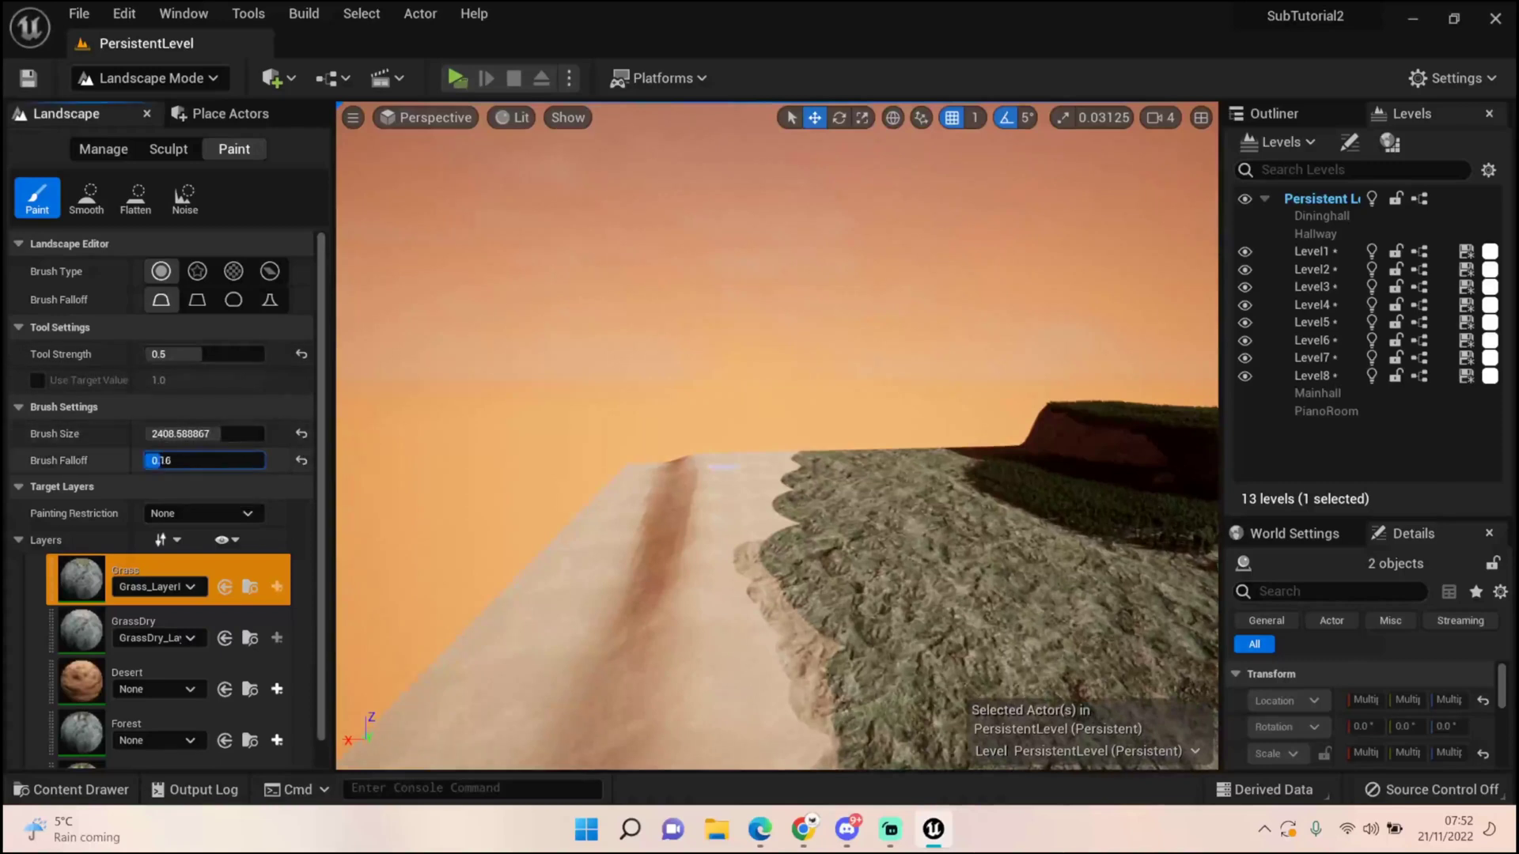
Set the brush falloff to about 0.41 and paint a softer Grass edge along the sand strip and around the corner.
drag(185, 460, 192, 461)
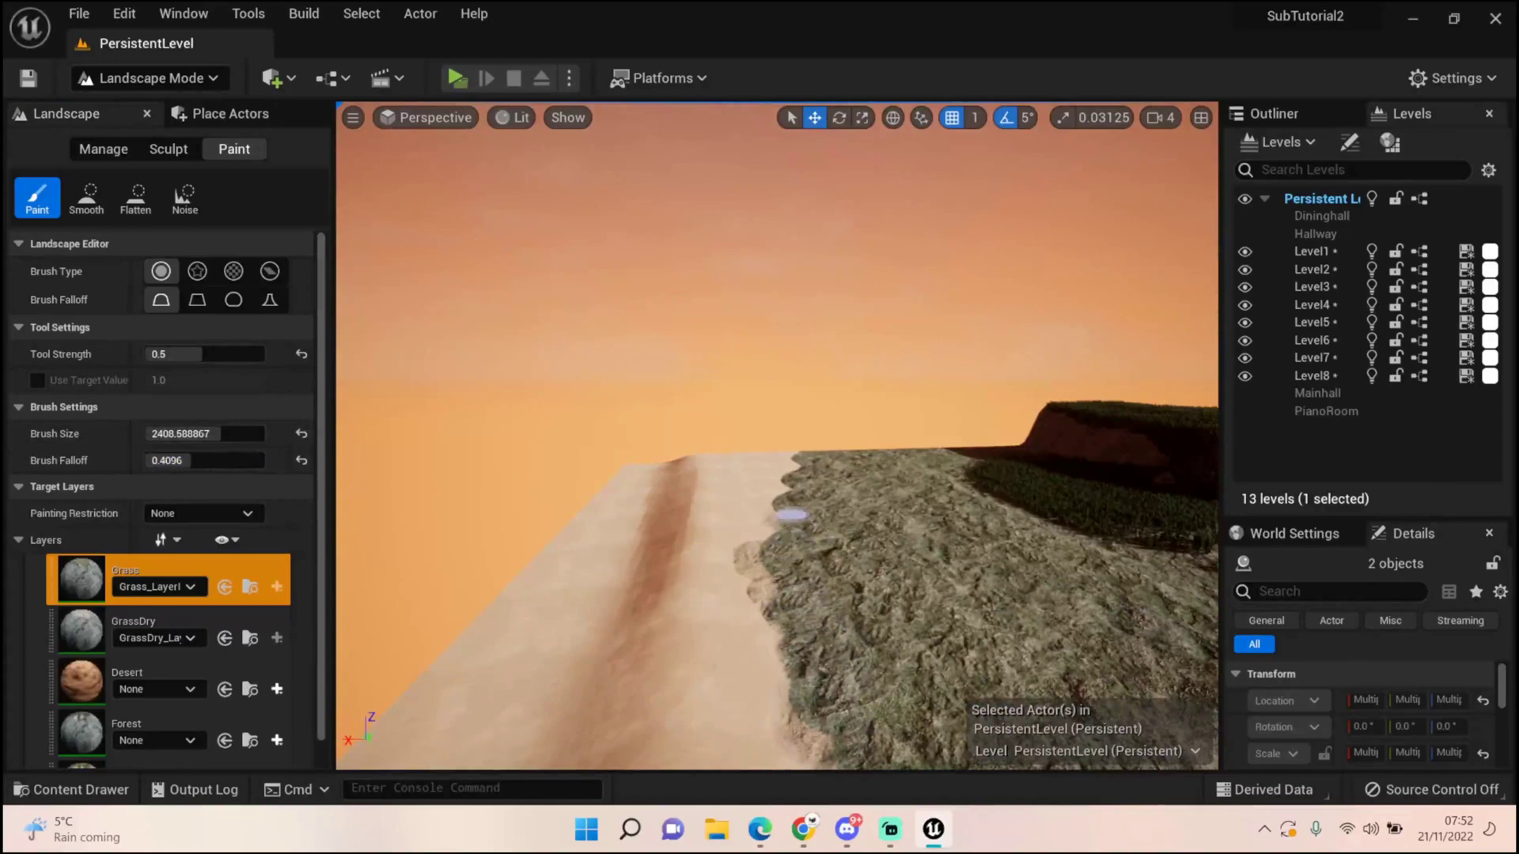
mouse_move(787, 499)
right_down()
mouse_move(776, 447)
mouse_move(894, 570)
mouse_move(1004, 589)
mouse_move(1004, 558)
right_up()
key(w)
key(s)
right_drag(688, 462, 645, 459)
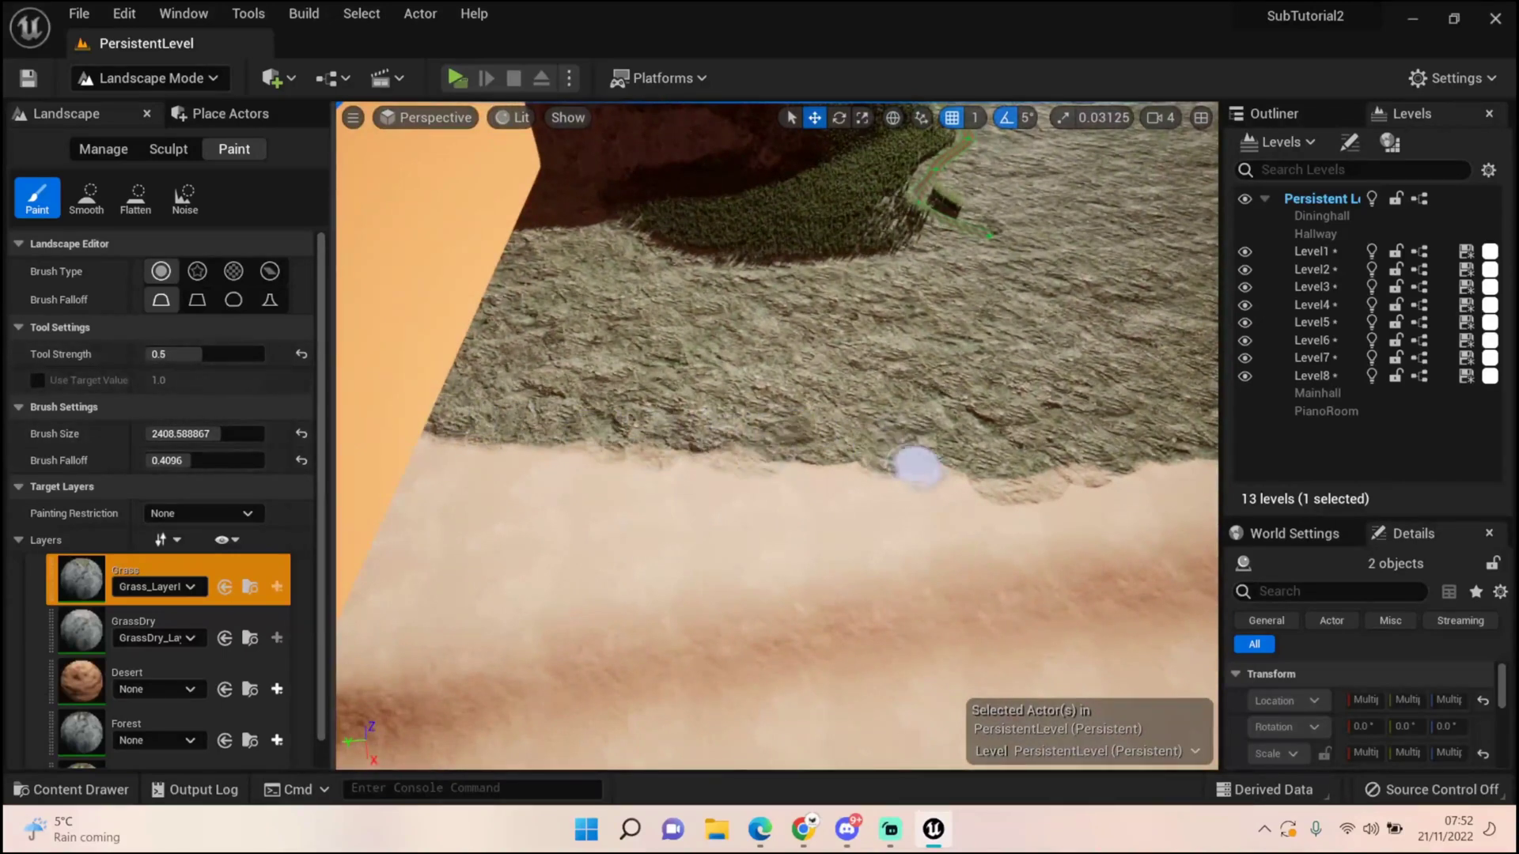
mouse_move(822, 464)
right_down()
mouse_move(1068, 526)
mouse_move(1043, 361)
mouse_move(1066, 369)
right_up()
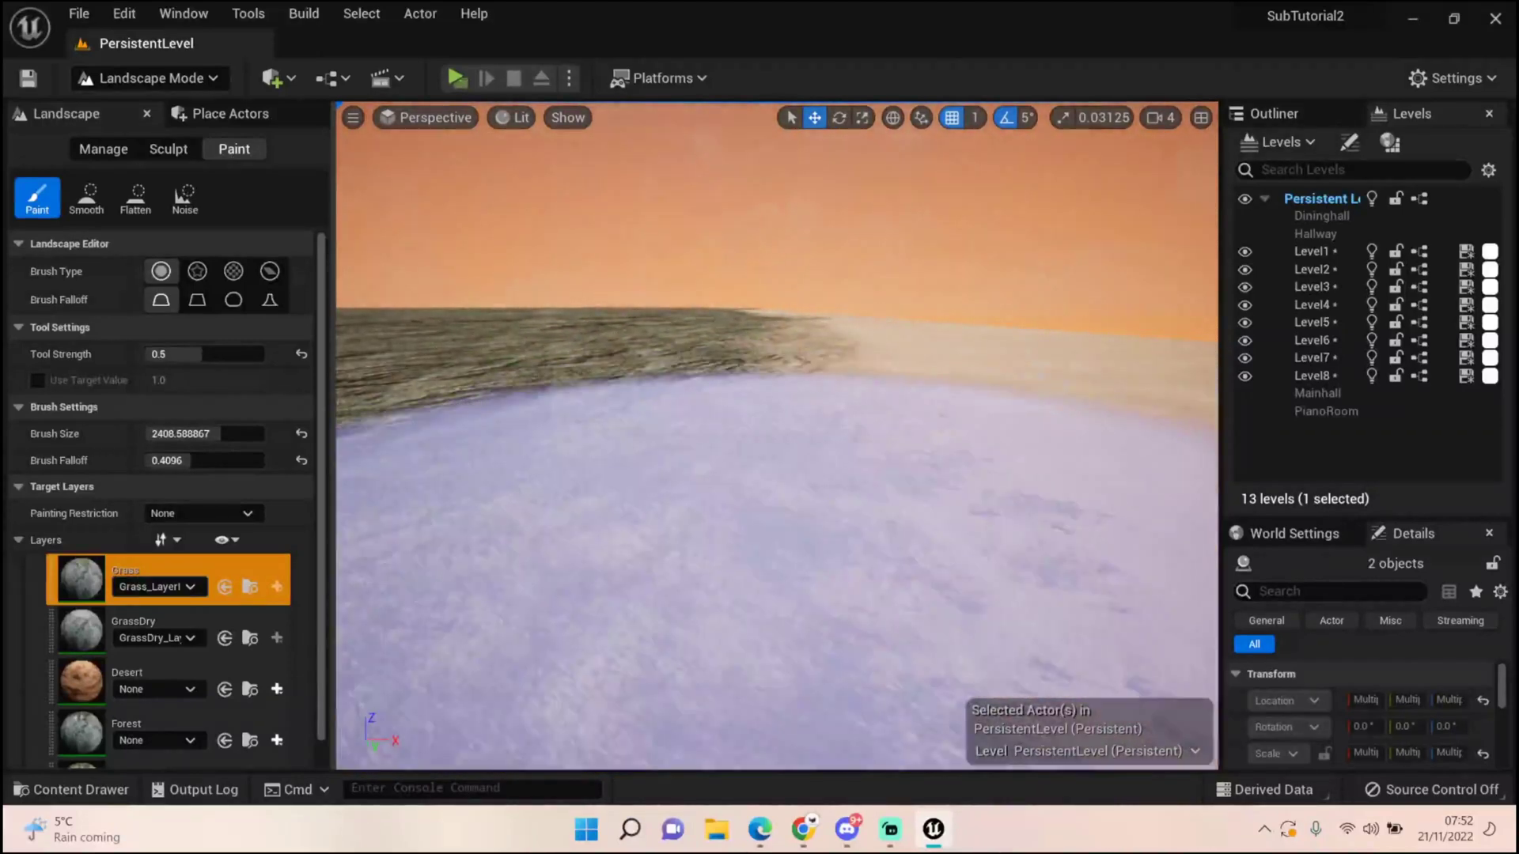
right_drag(1028, 514, 1005, 387)
mouse_move(934, 316)
right_down()
mouse_move(910, 372)
mouse_move(826, 398)
right_up()
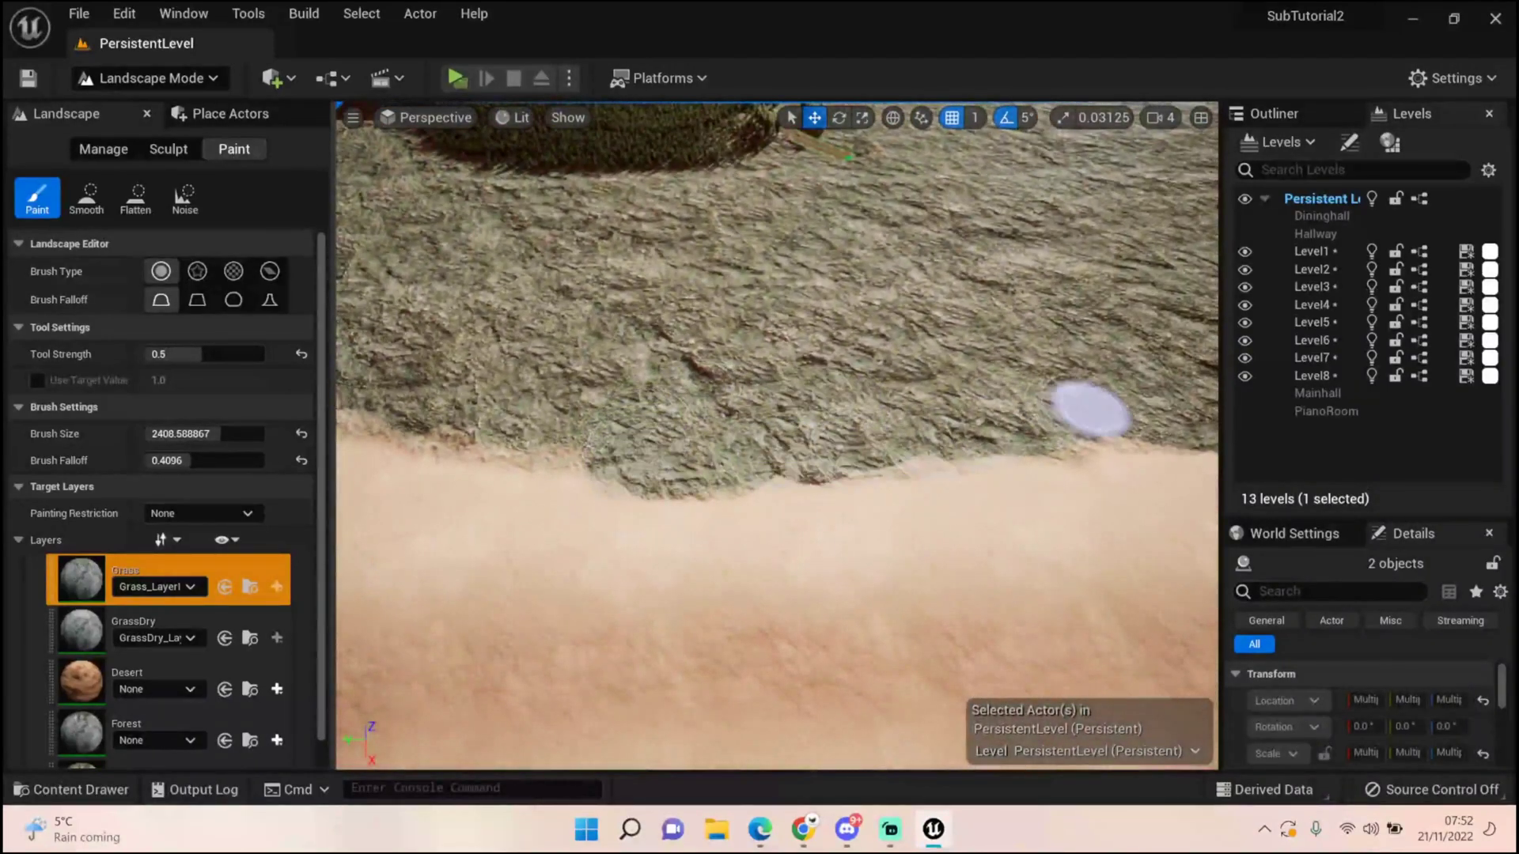
right_drag(1090, 409, 729, 326)
mouse_move(950, 540)
right_down()
mouse_move(1147, 518)
mouse_move(1195, 467)
mouse_move(1210, 471)
mouse_move(1222, 410)
mouse_move(1206, 387)
mouse_move(1215, 468)
mouse_move(1202, 410)
mouse_move(1317, 391)
mouse_move(1266, 308)
mouse_move(1218, 443)
mouse_move(1060, 554)
mouse_move(970, 654)
right_up()
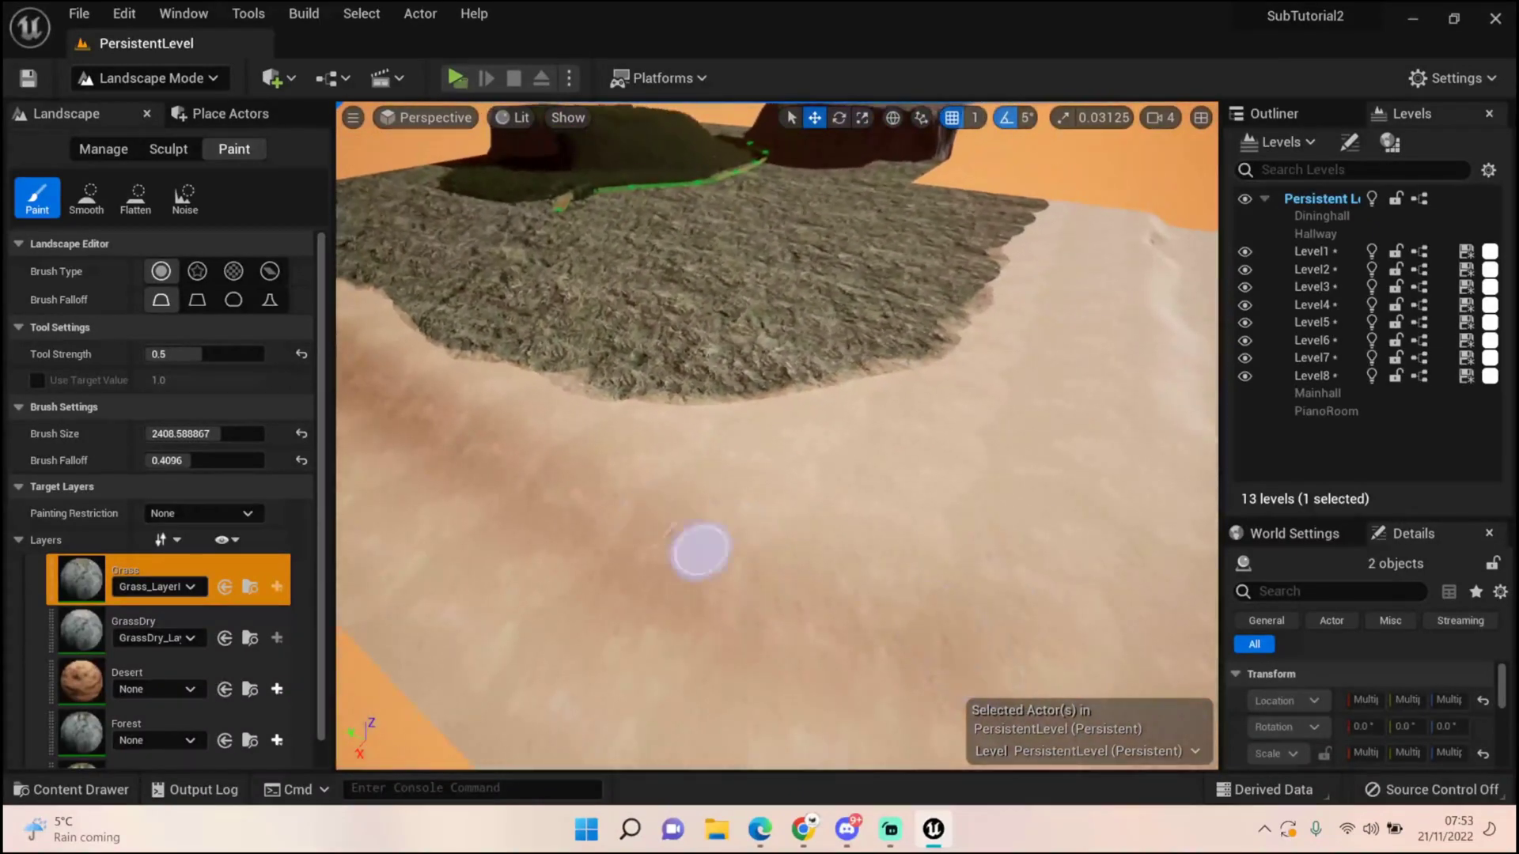
right_drag(1092, 338, 973, 364)
right_drag(878, 459, 890, 443)
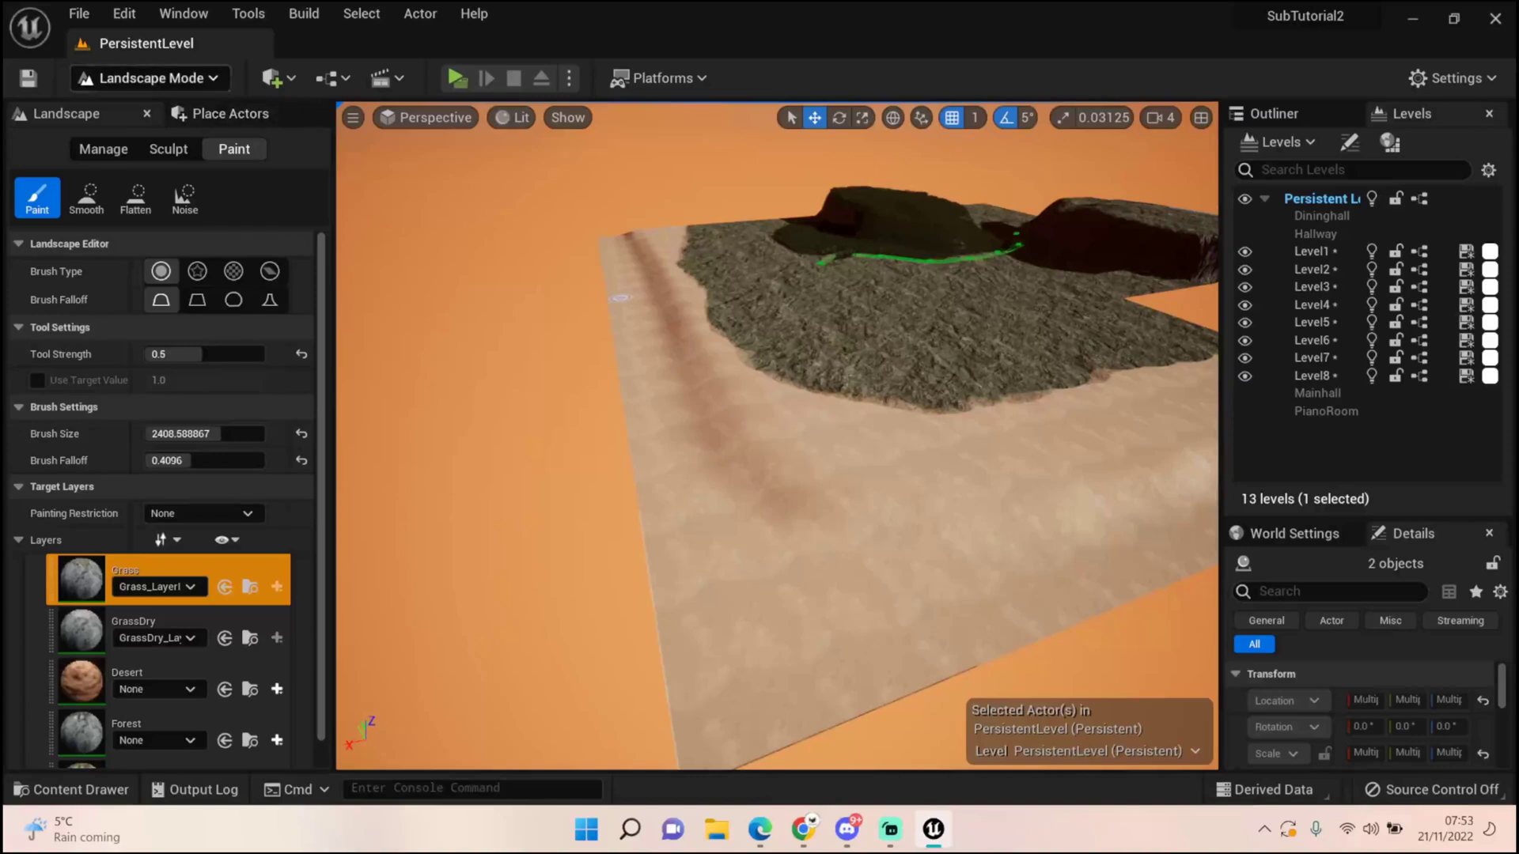
Switch to Select mode and open the project's Content/Brushify/Materials/Water/Ocean folder.
click(151, 78)
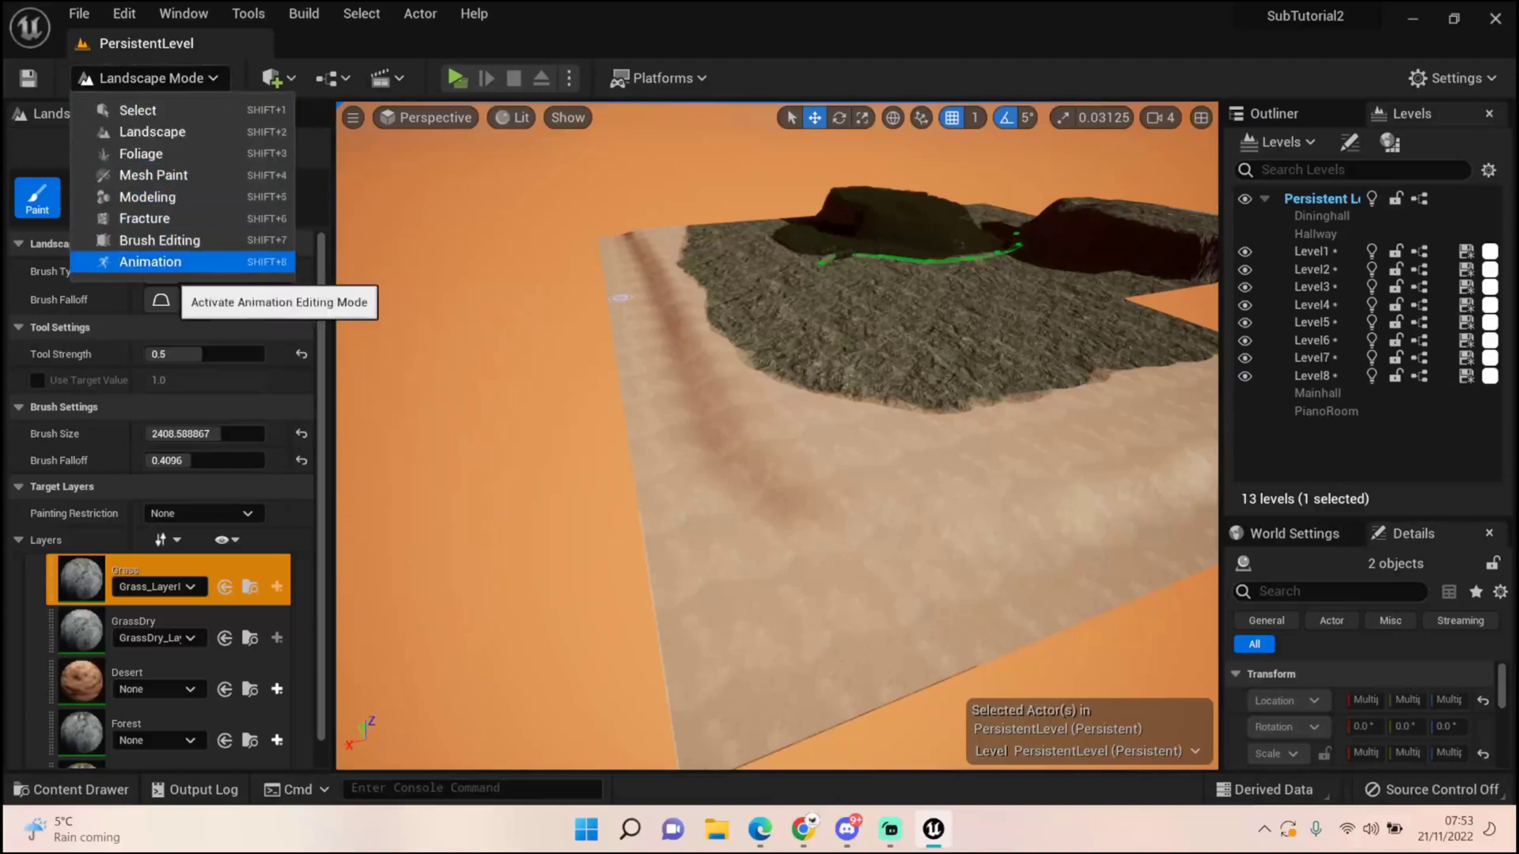
click(269, 112)
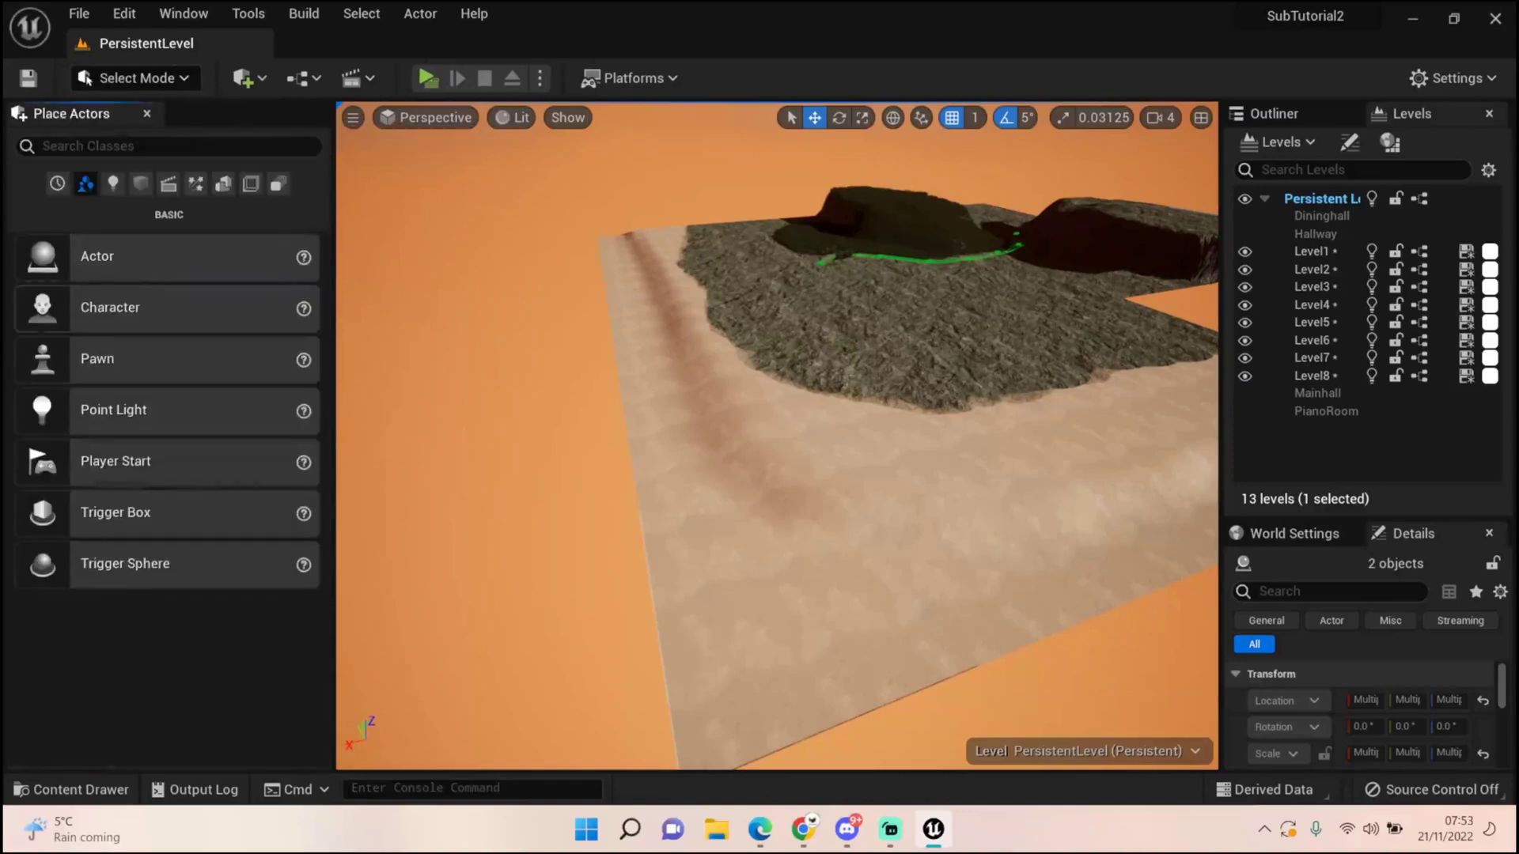
click(71, 790)
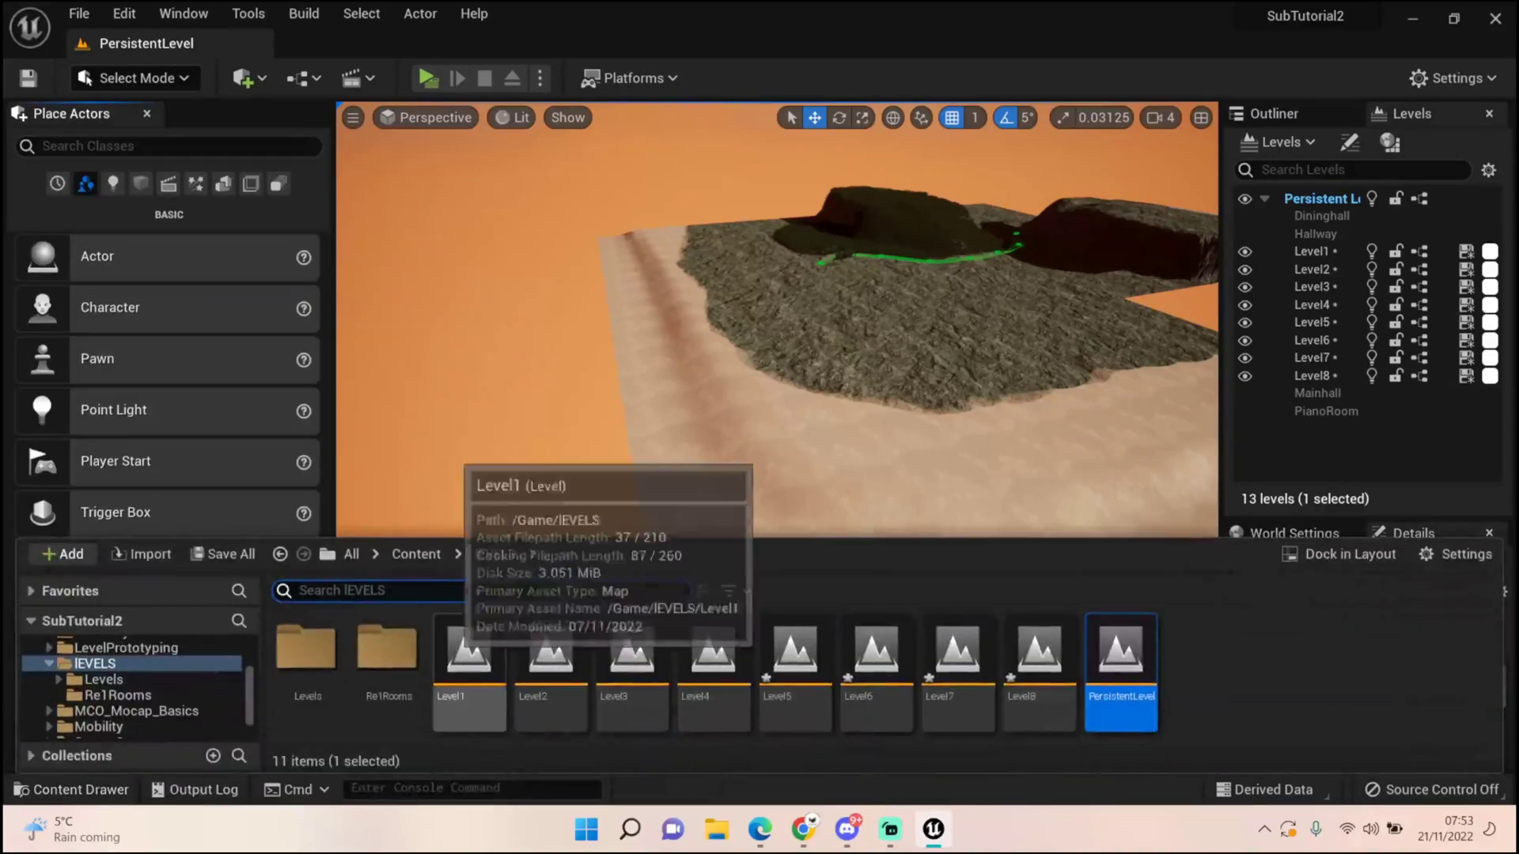
click(416, 555)
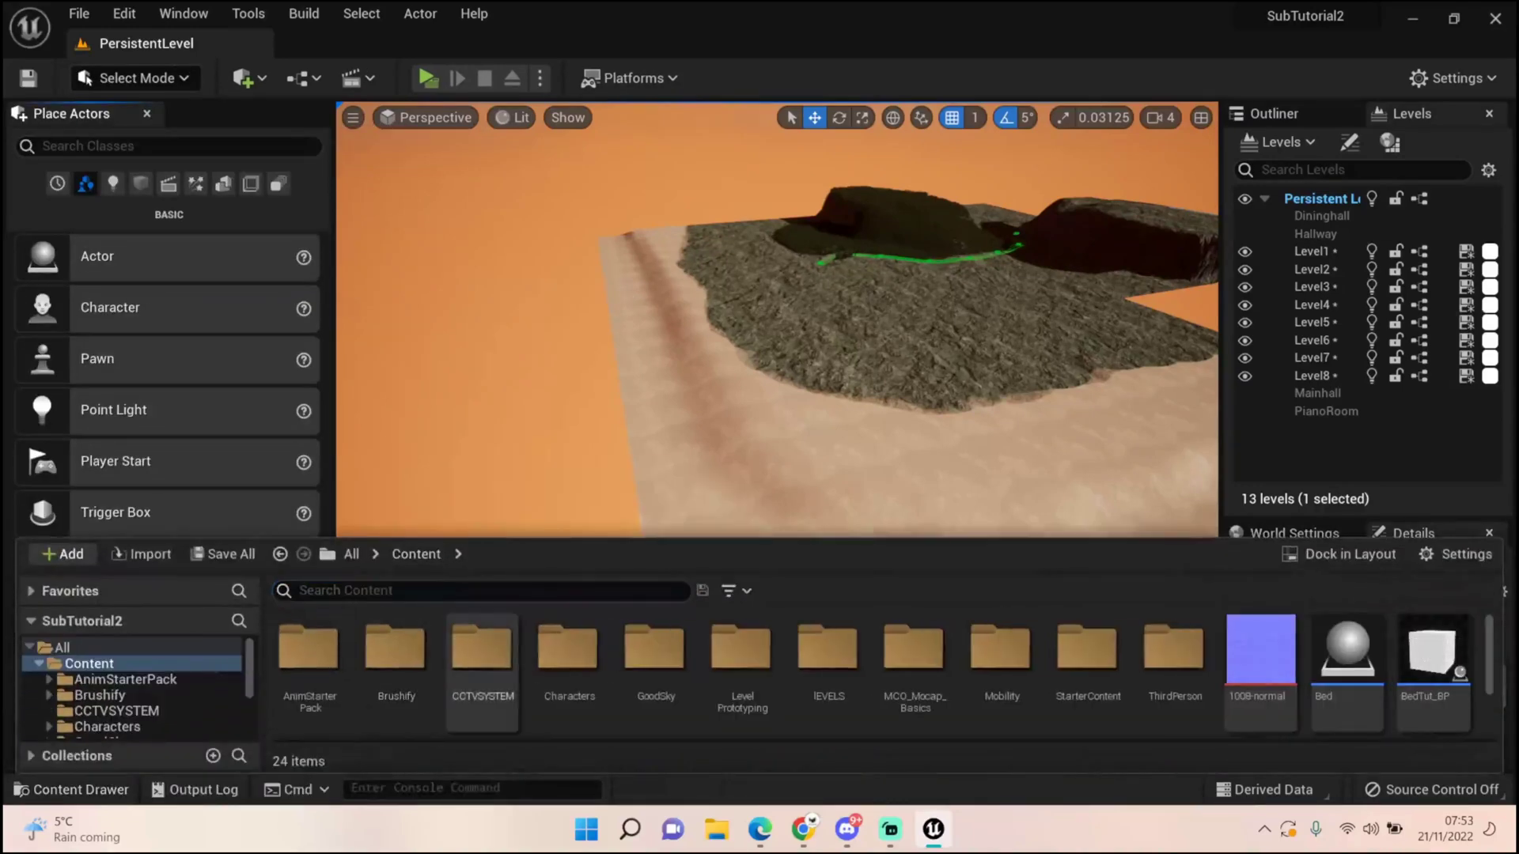
double_click(398, 663)
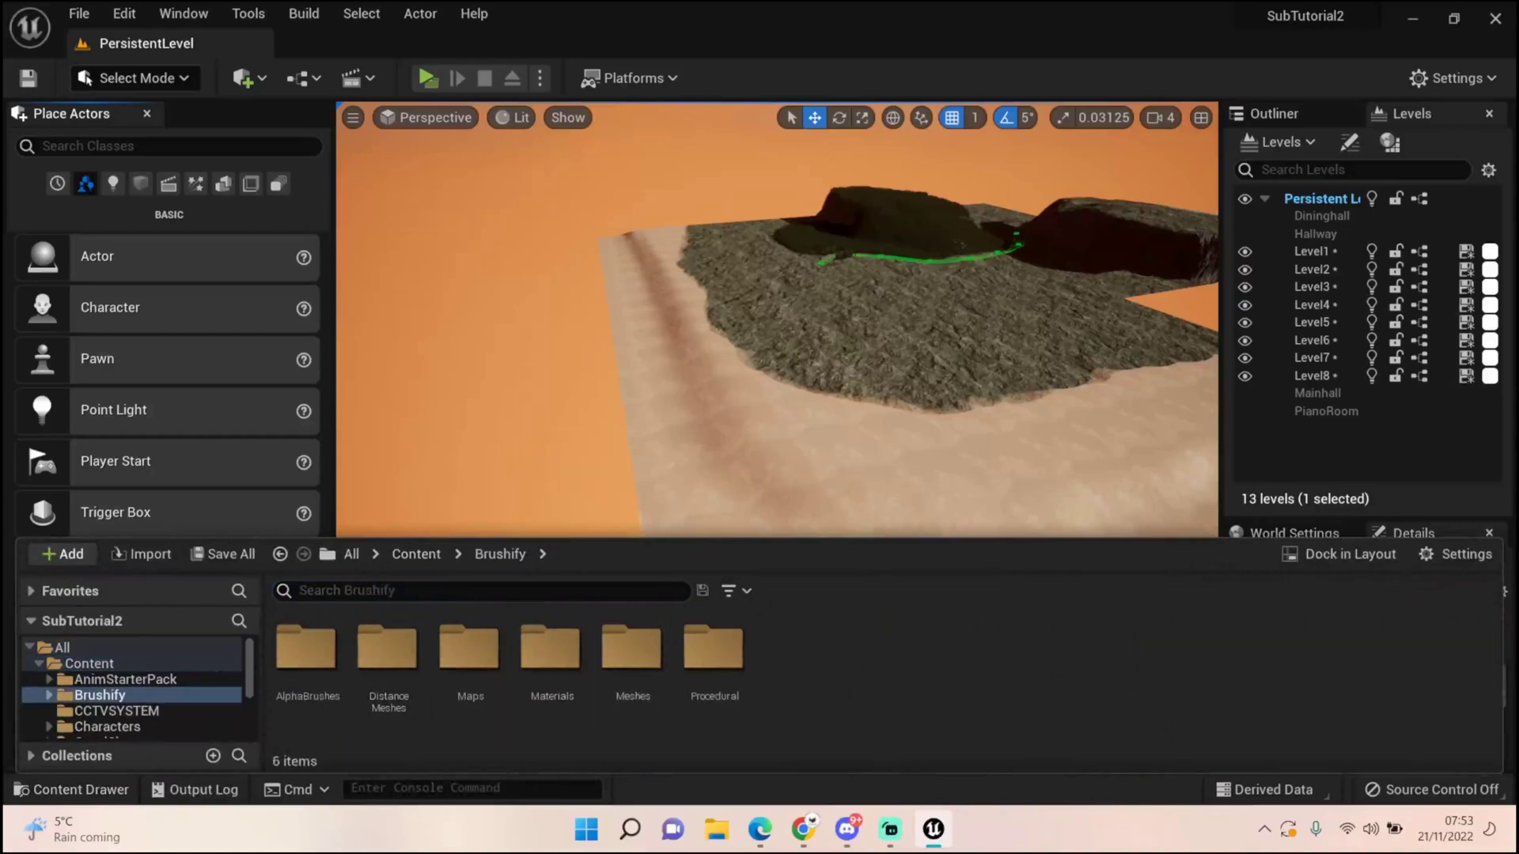
double_click(631, 650)
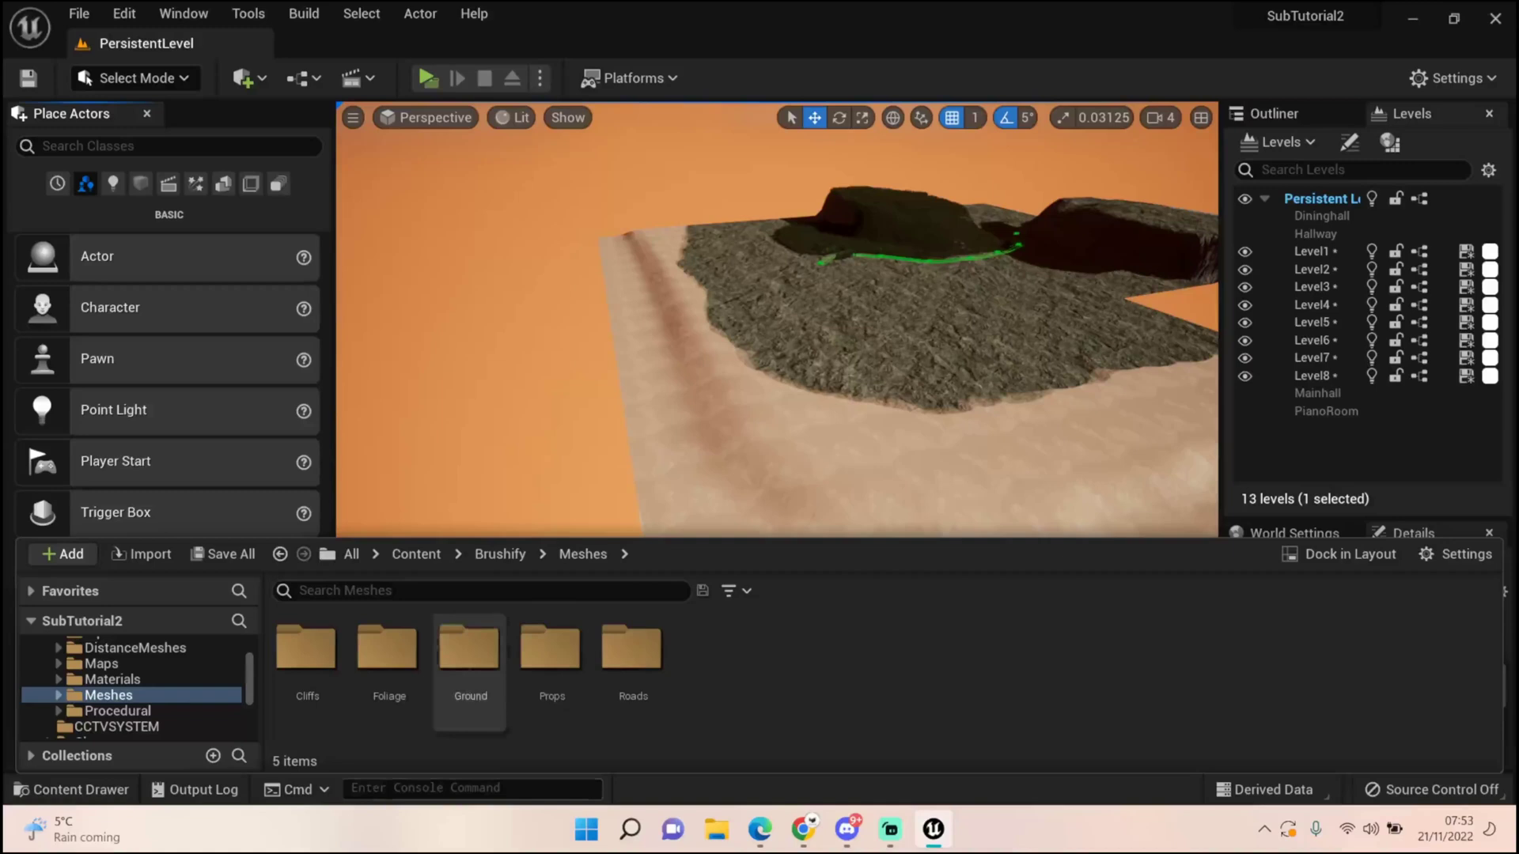
click(500, 554)
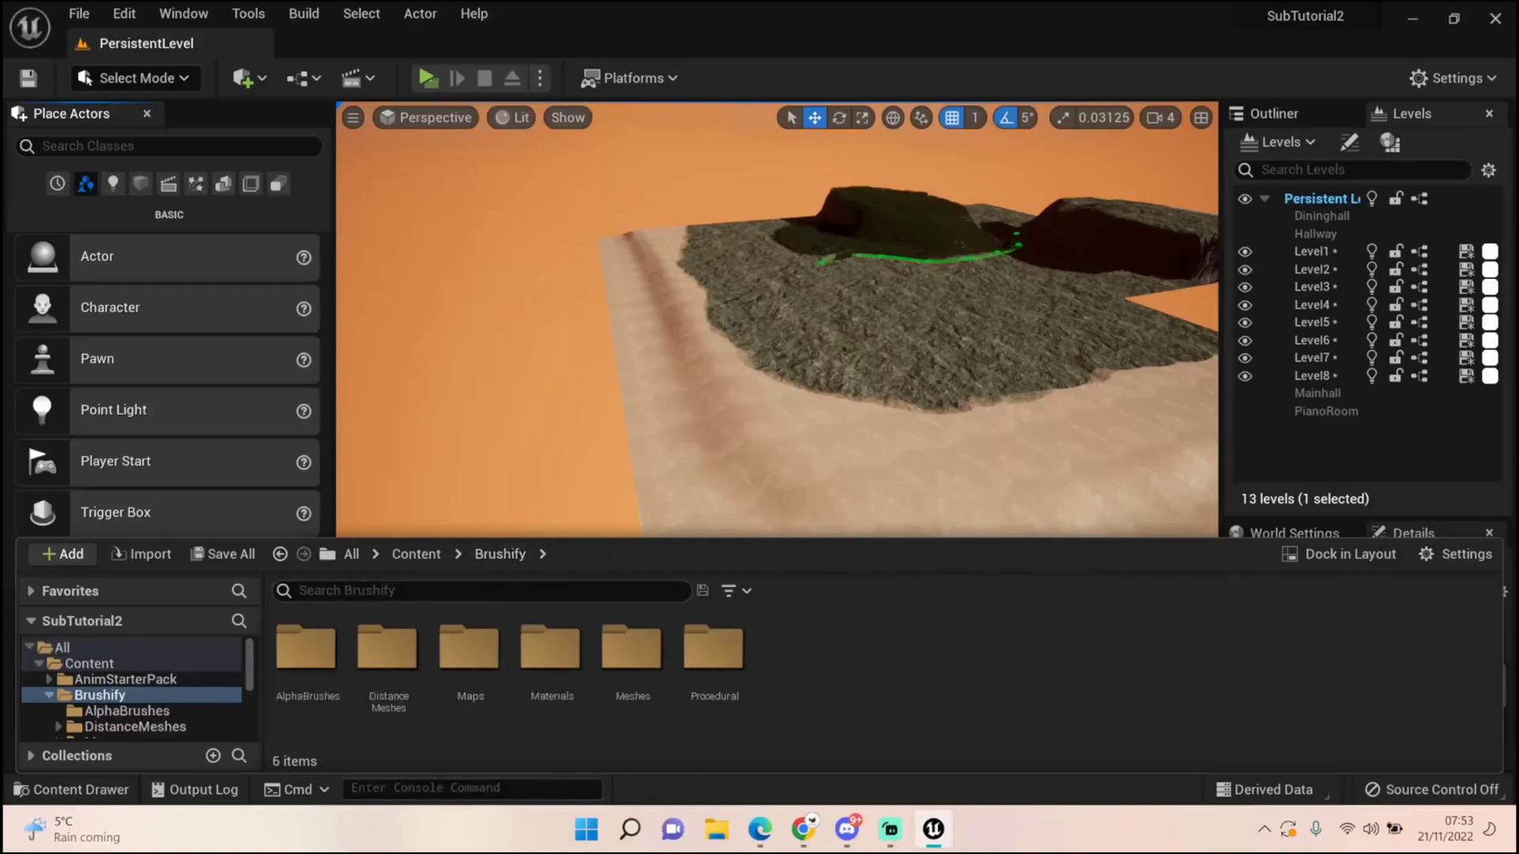
double_click(550, 650)
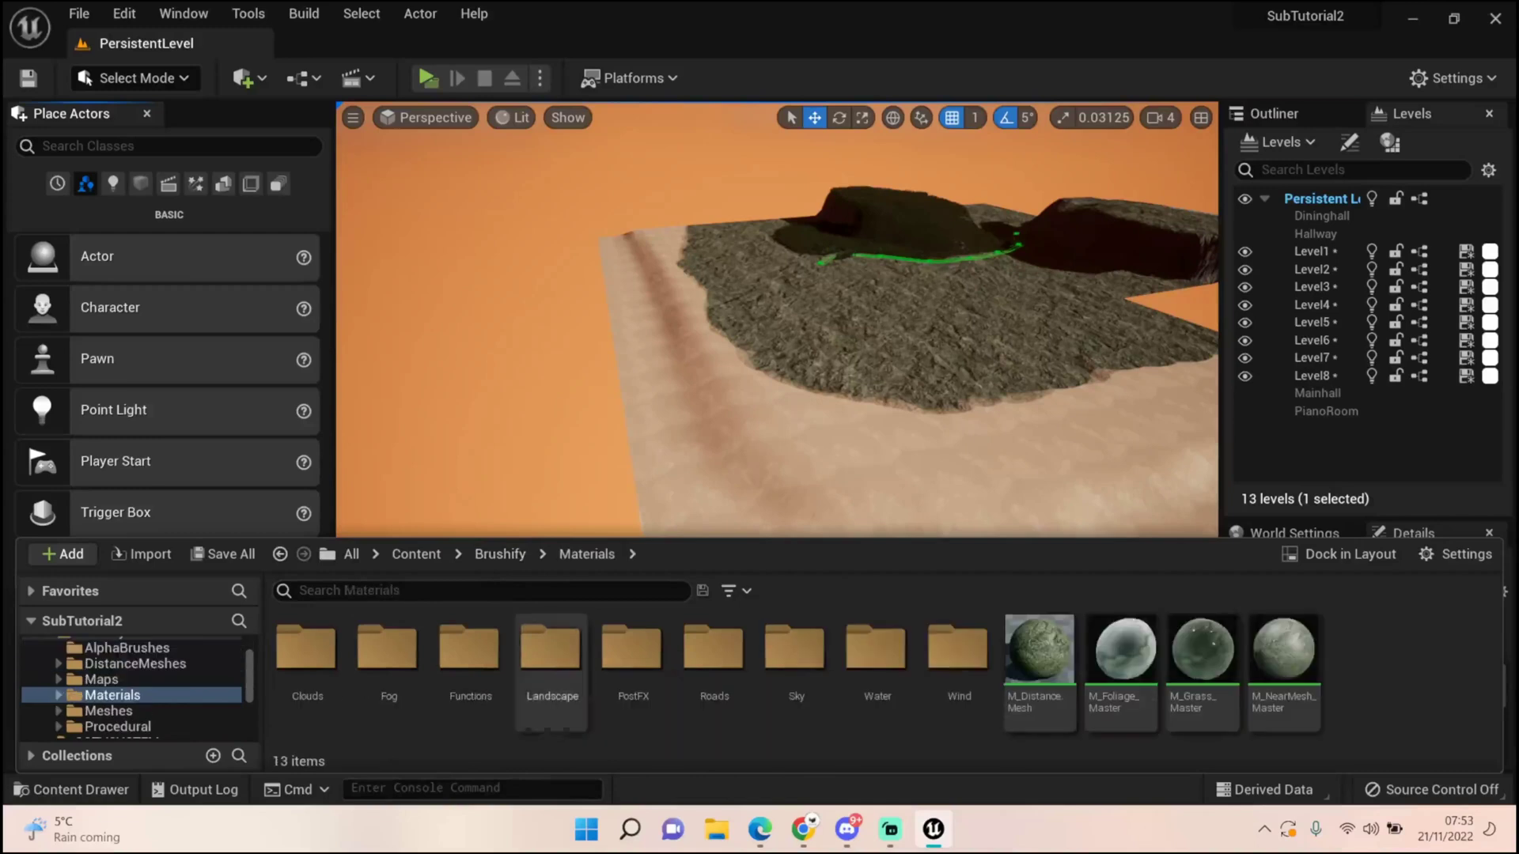
double_click(876, 650)
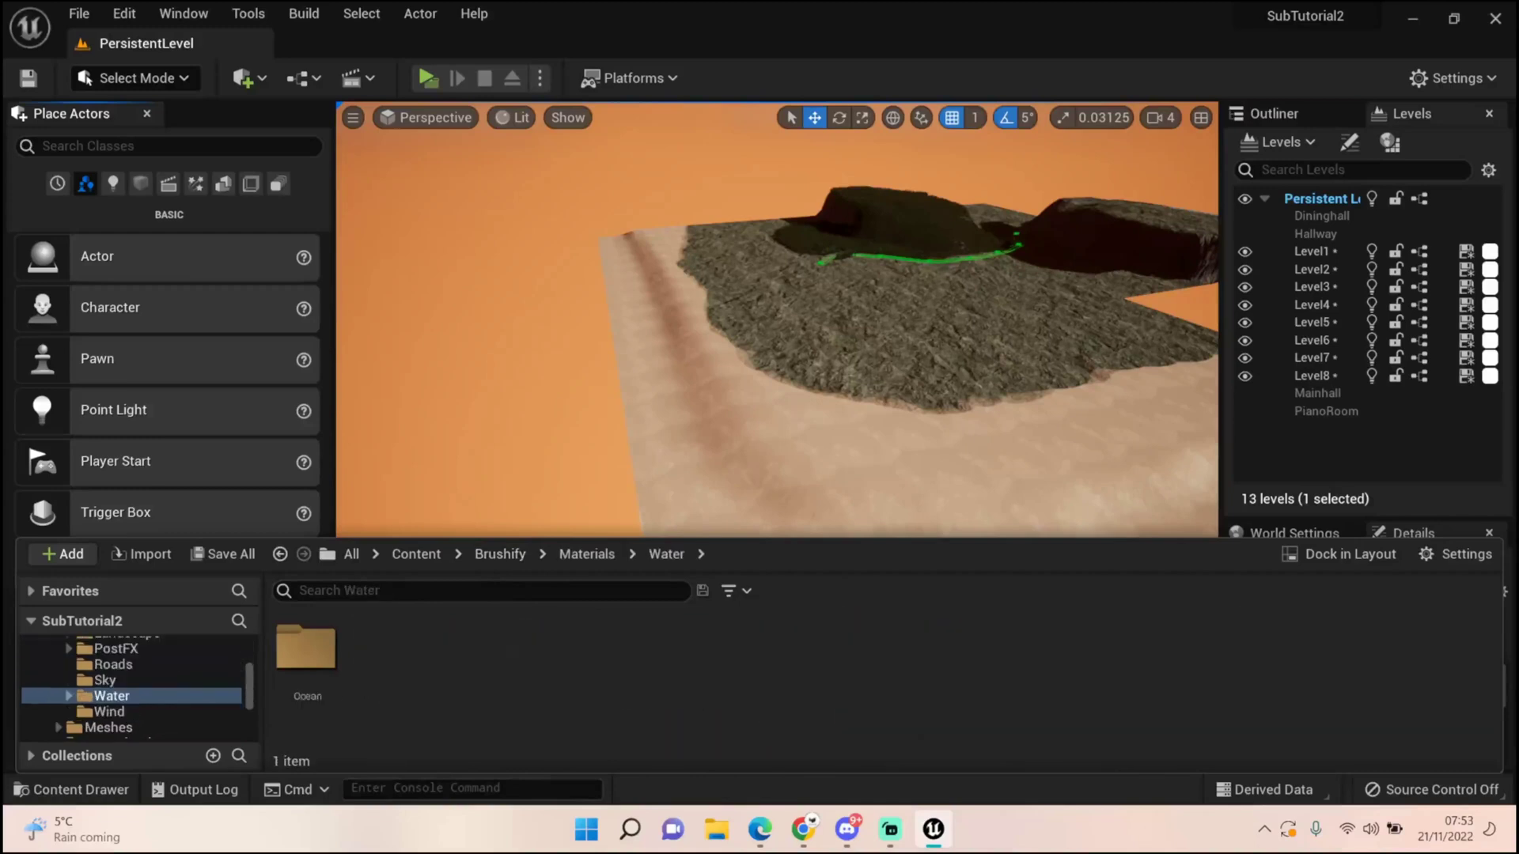
double_click(306, 649)
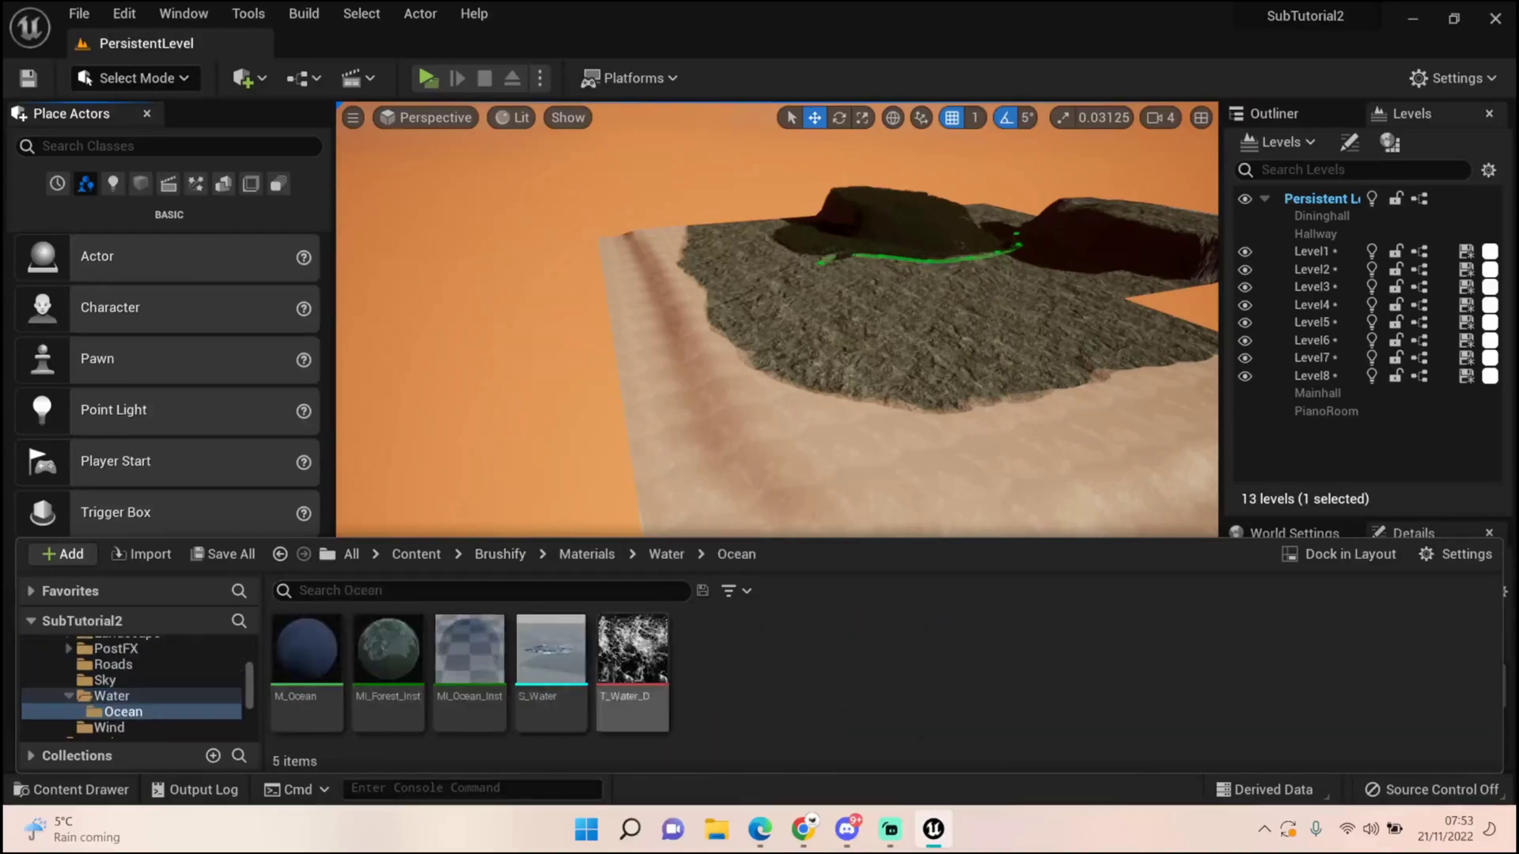
Place the S_Water mesh on the sand near the landscape corner and raise it to a Z location of about -523.
drag(556, 671, 746, 596)
right_drag(746, 596, 761, 530)
key(w)
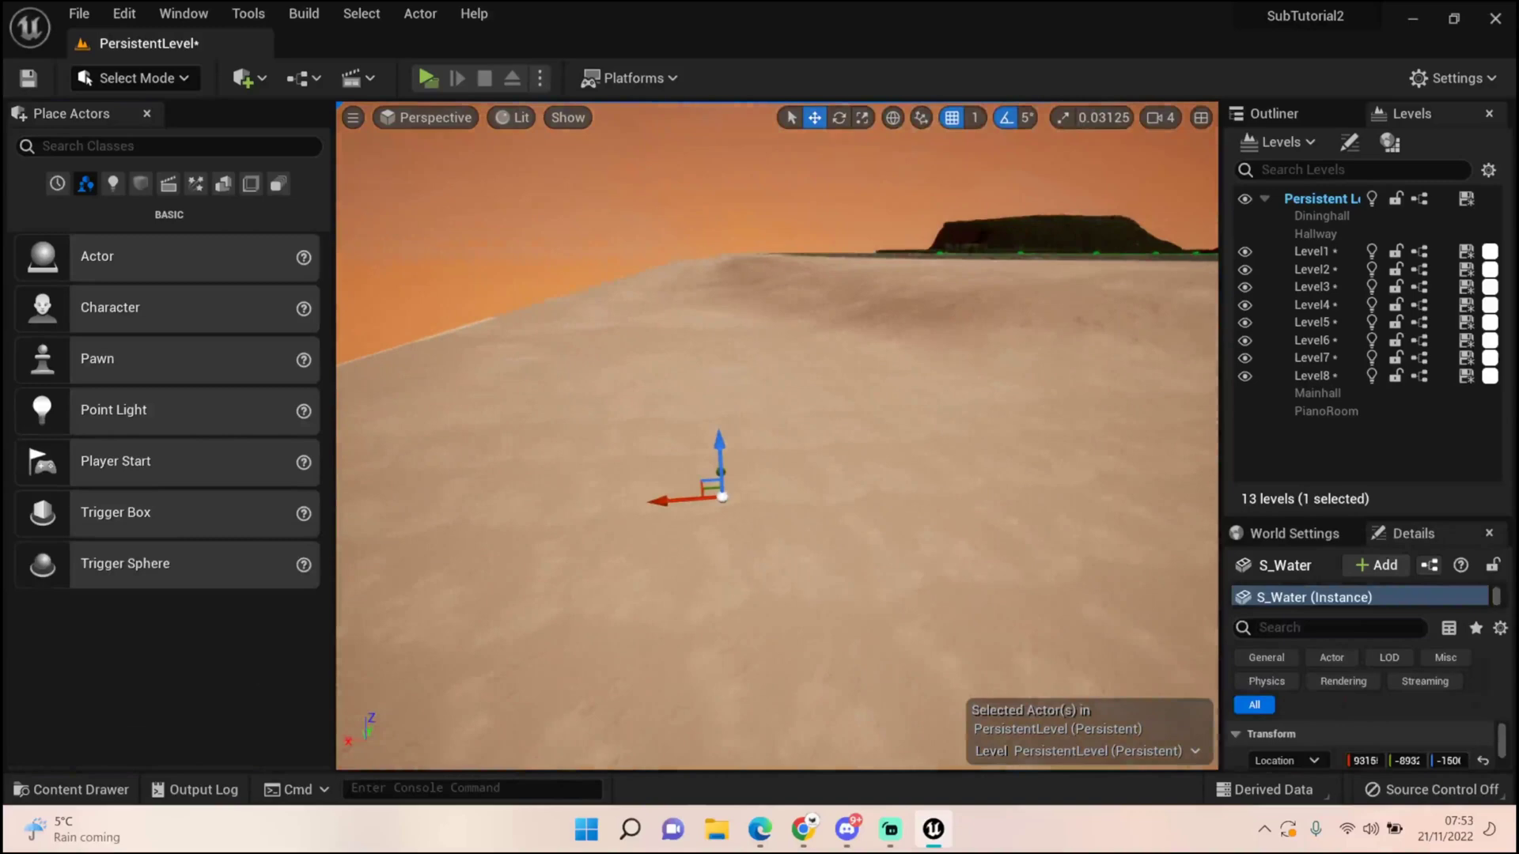
drag(720, 467, 716, 386)
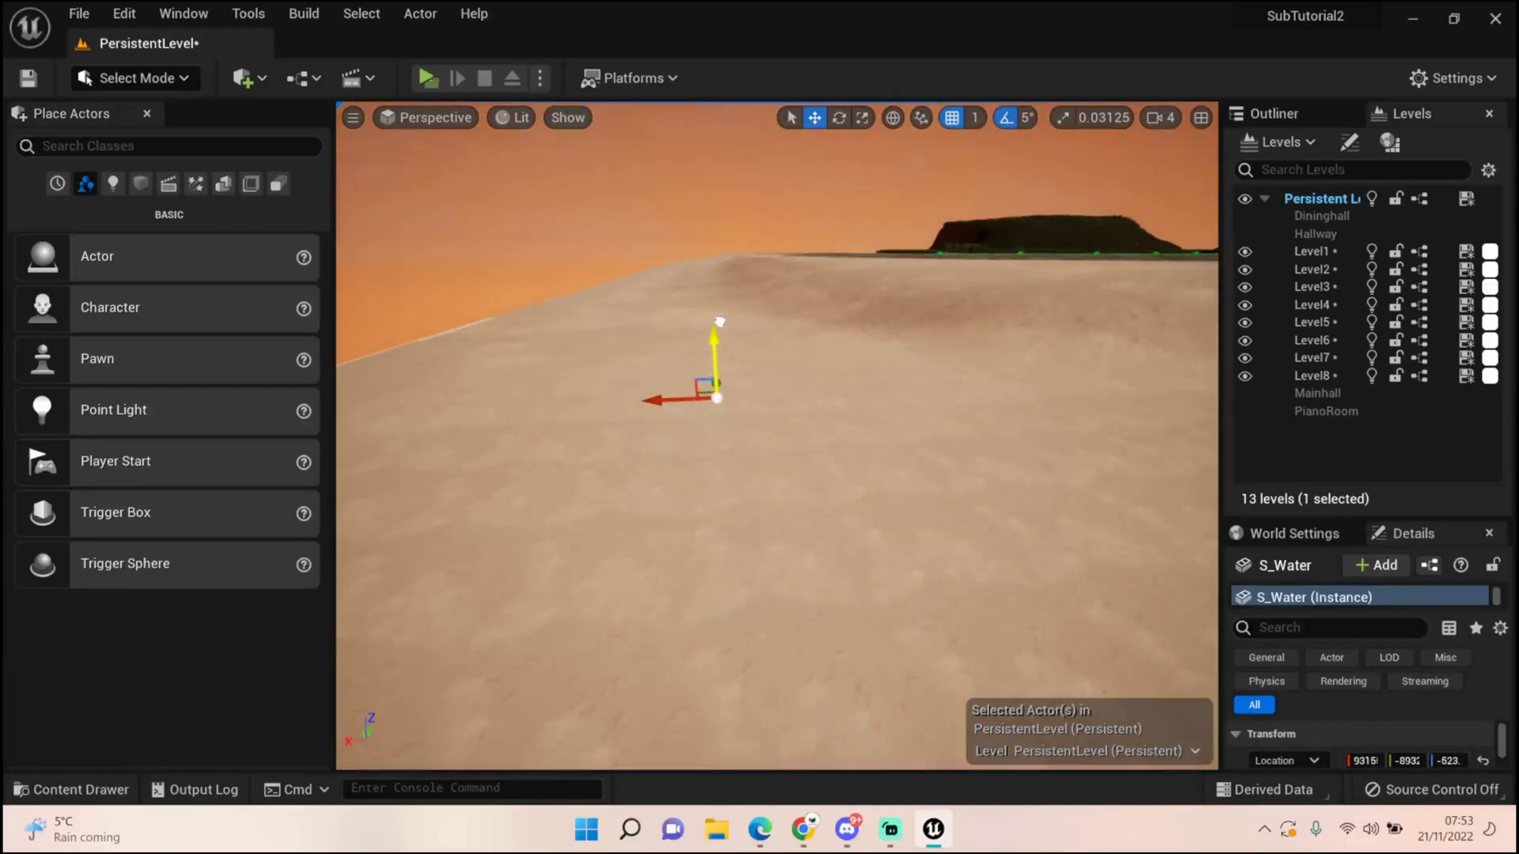
right_drag(719, 321, 760, 435)
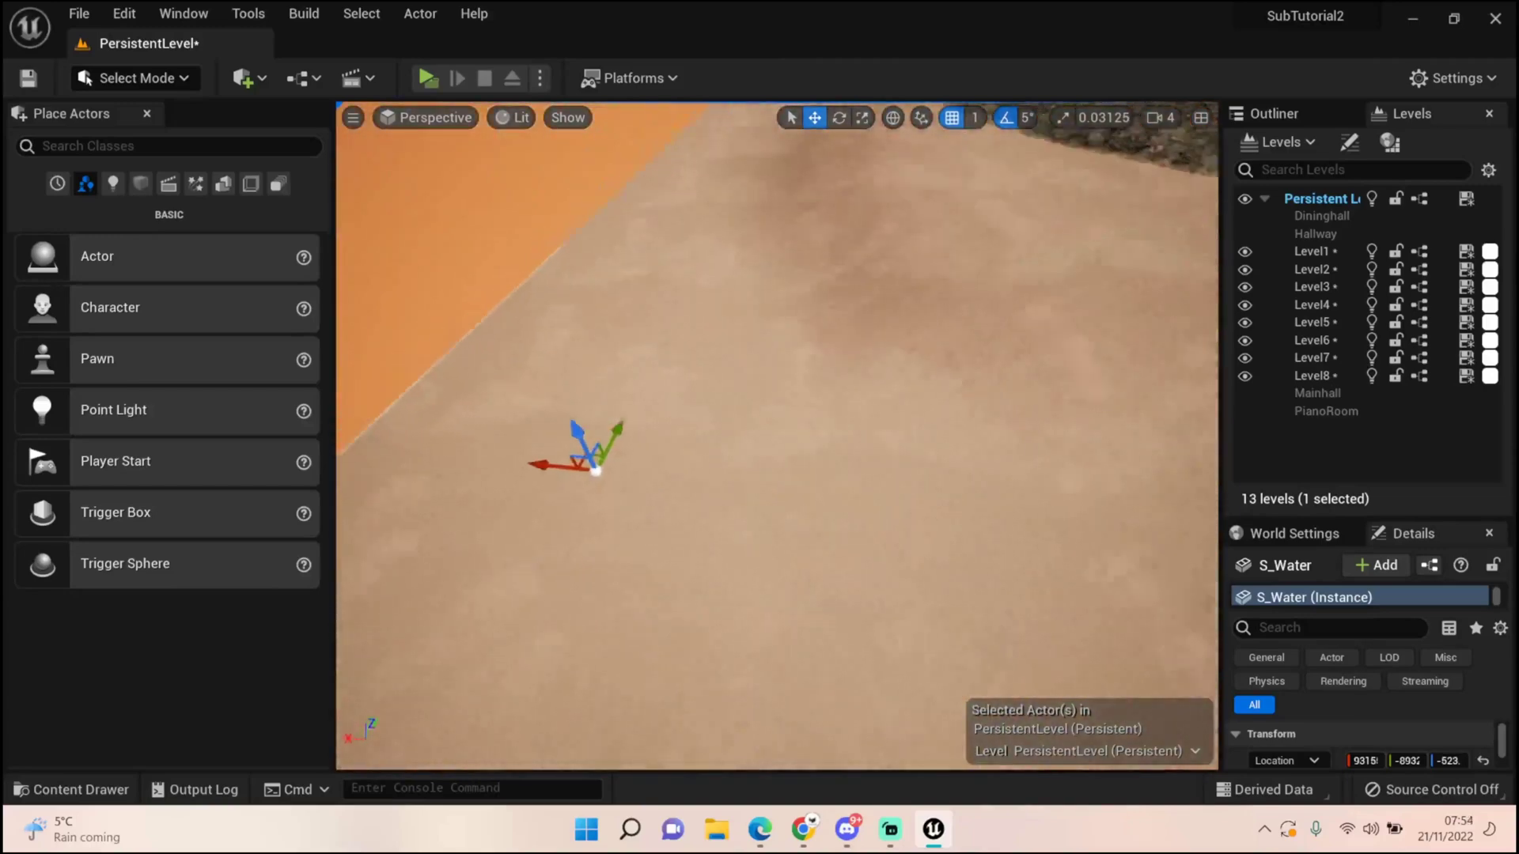
right_drag(672, 451, 672, 439)
Set the S_Water mesh's X and Y scale to 1000.
click(862, 117)
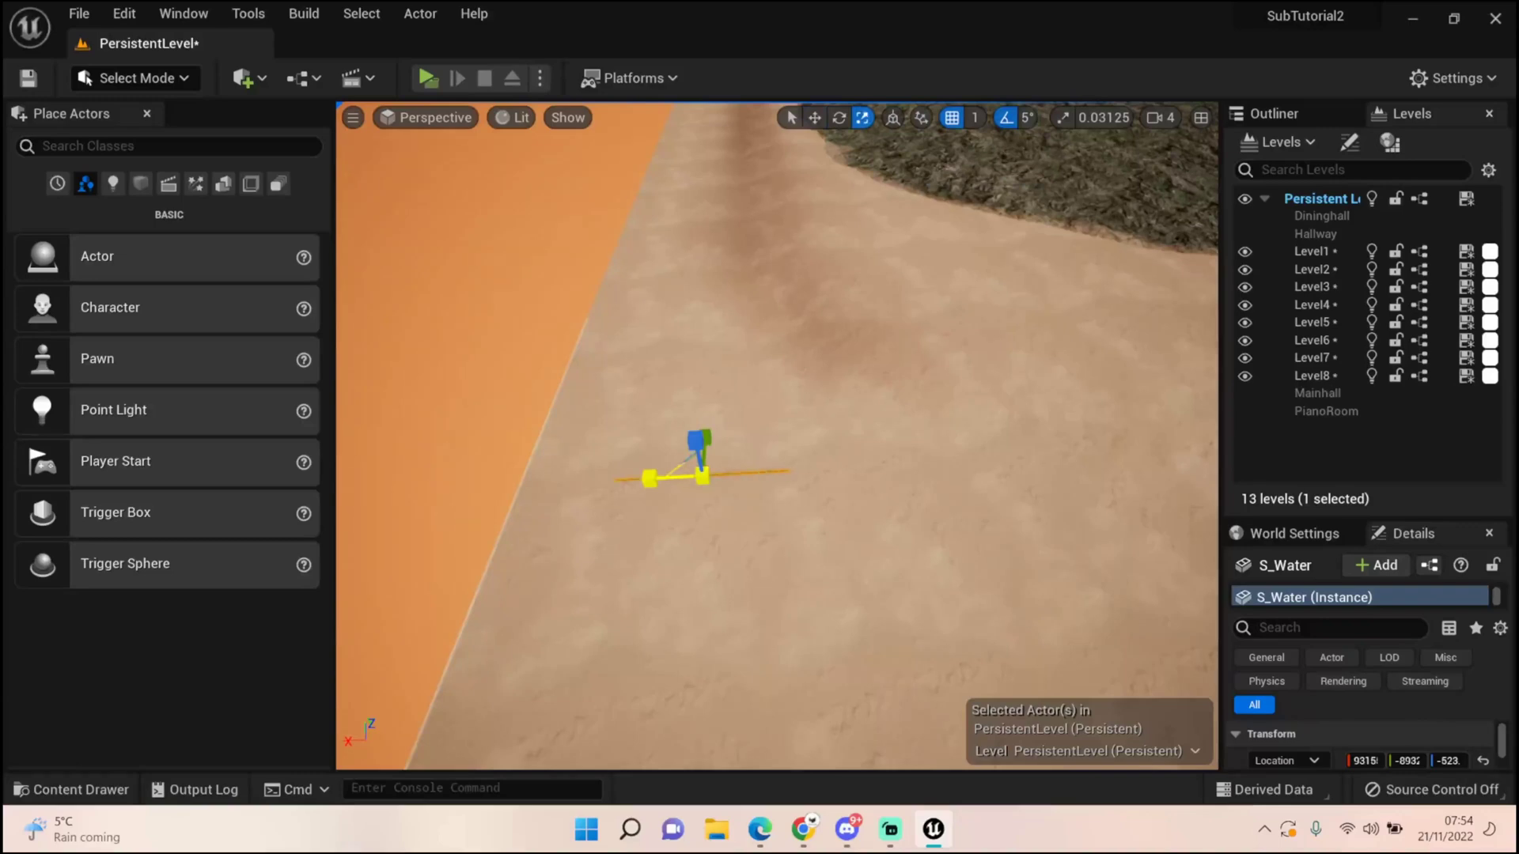
right_drag(680, 483, 949, 483)
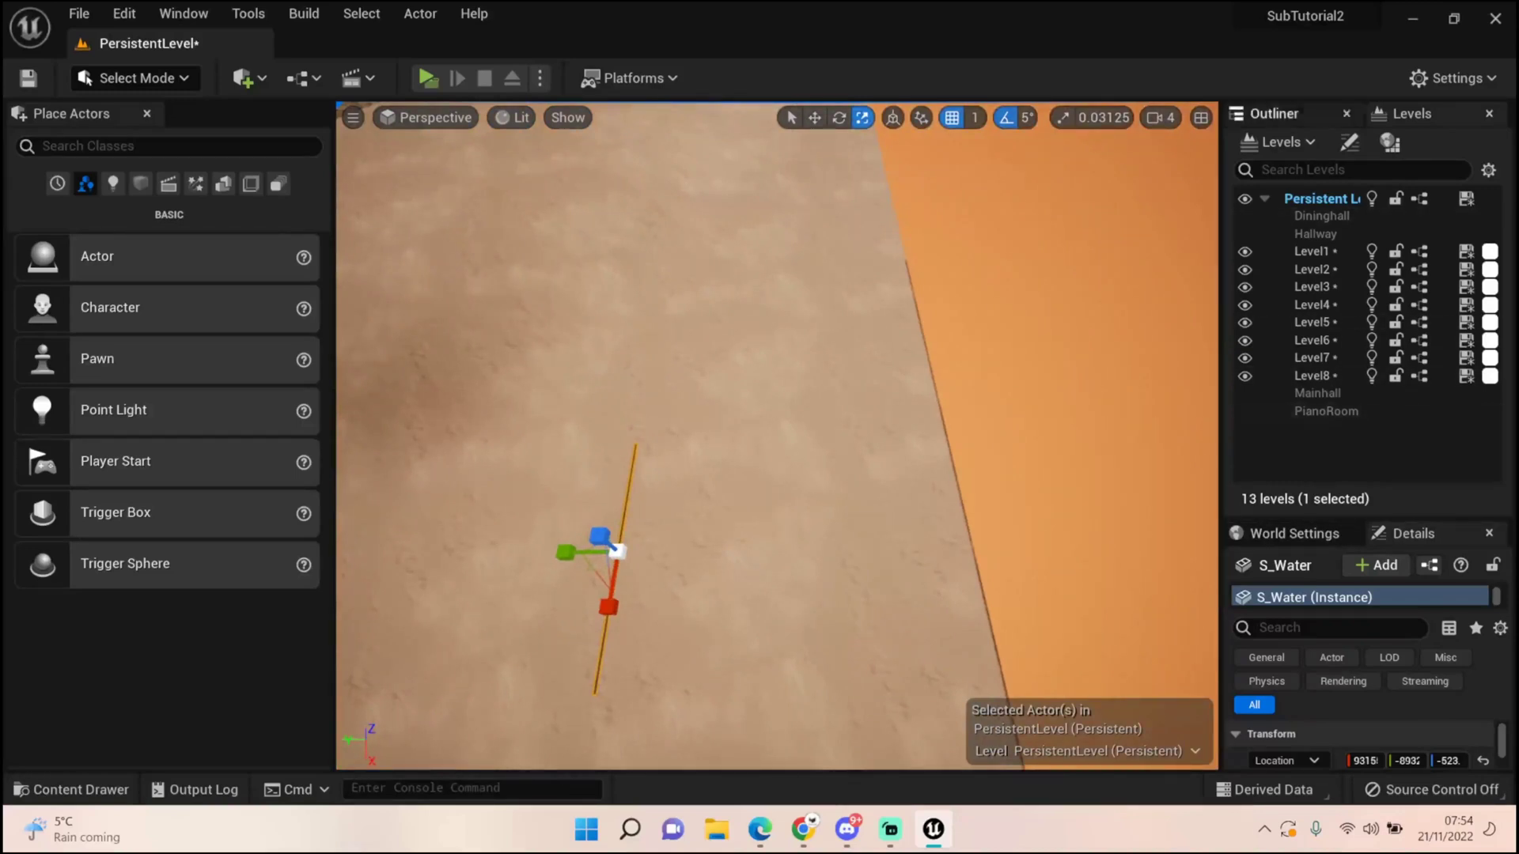
drag(1368, 518, 1369, 288)
click(1366, 622)
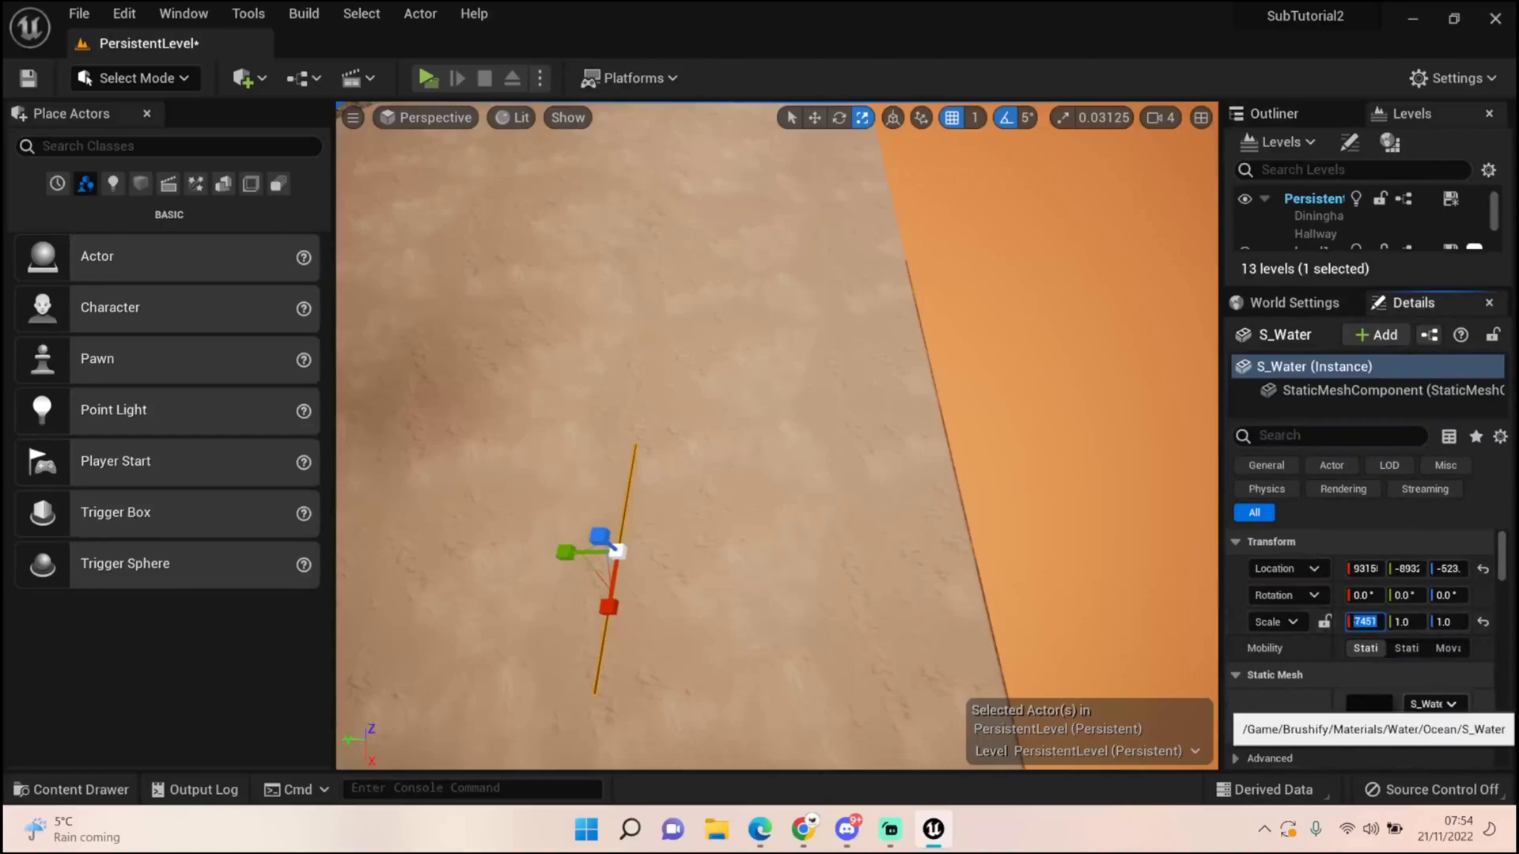
text(1000)
key(Tab)
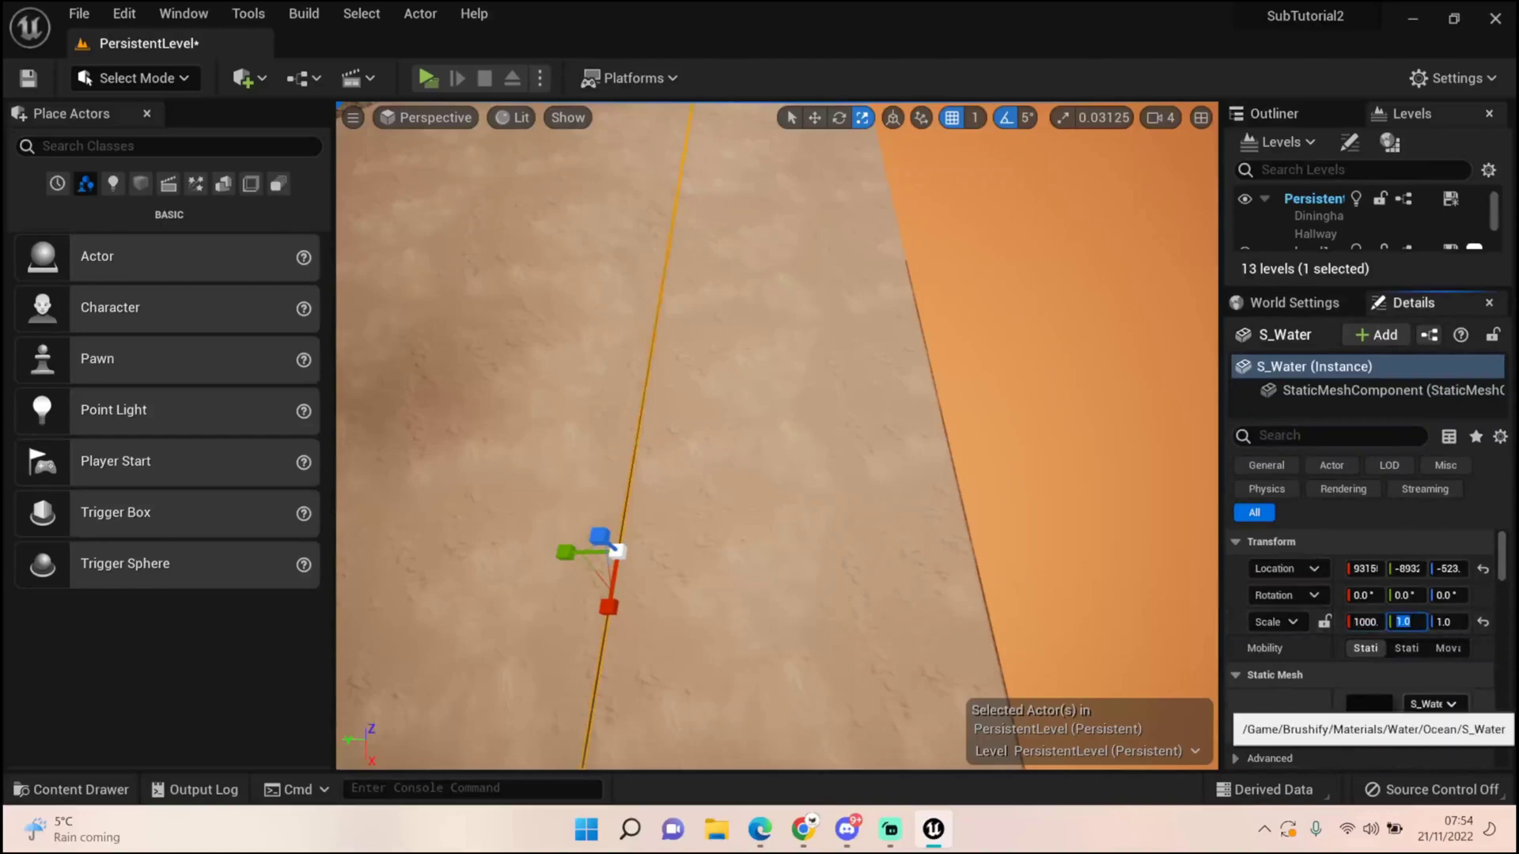
text(1000)
key(Return)
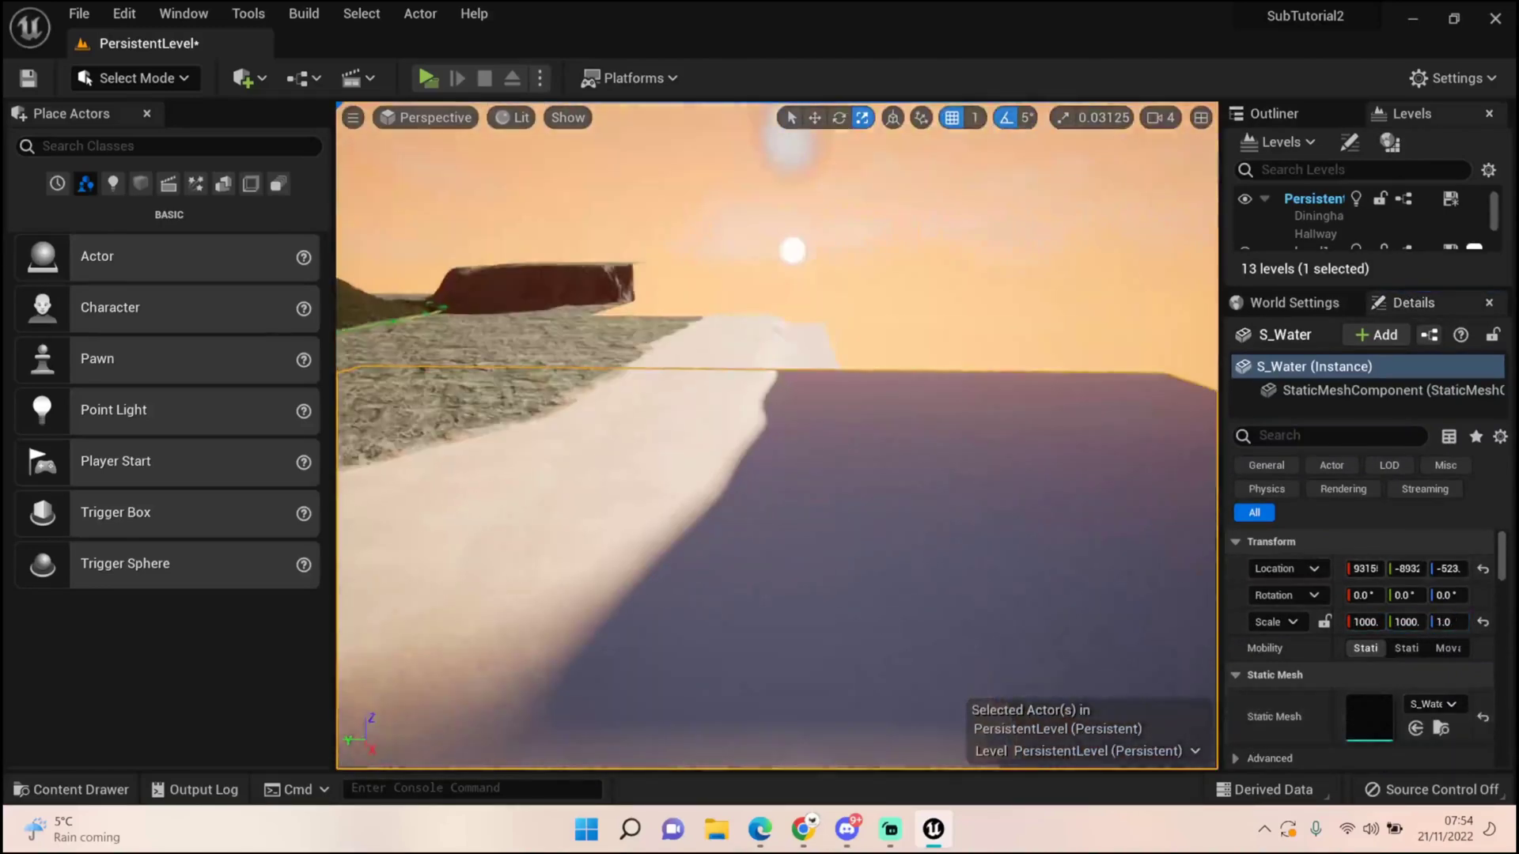
Move the water plane along the X axis so it runs alongside the sandy coast.
right_drag(777, 435, 688, 487)
right_drag(791, 538, 846, 515)
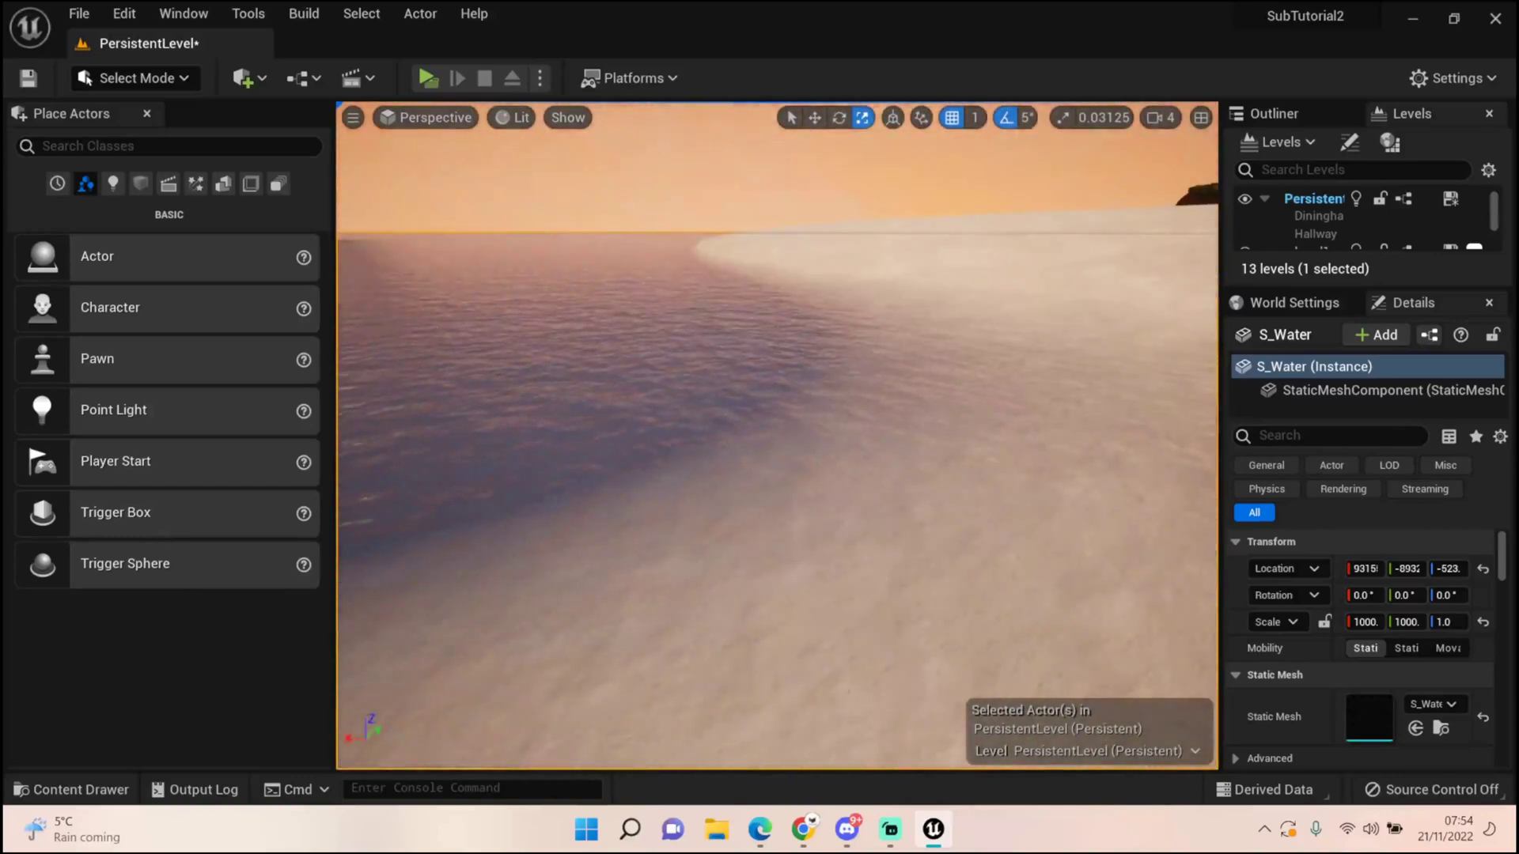
right_drag(847, 515, 954, 379)
mouse_move(882, 534)
right_down()
mouse_move(878, 574)
mouse_move(874, 541)
mouse_move(892, 538)
mouse_move(862, 538)
right_up()
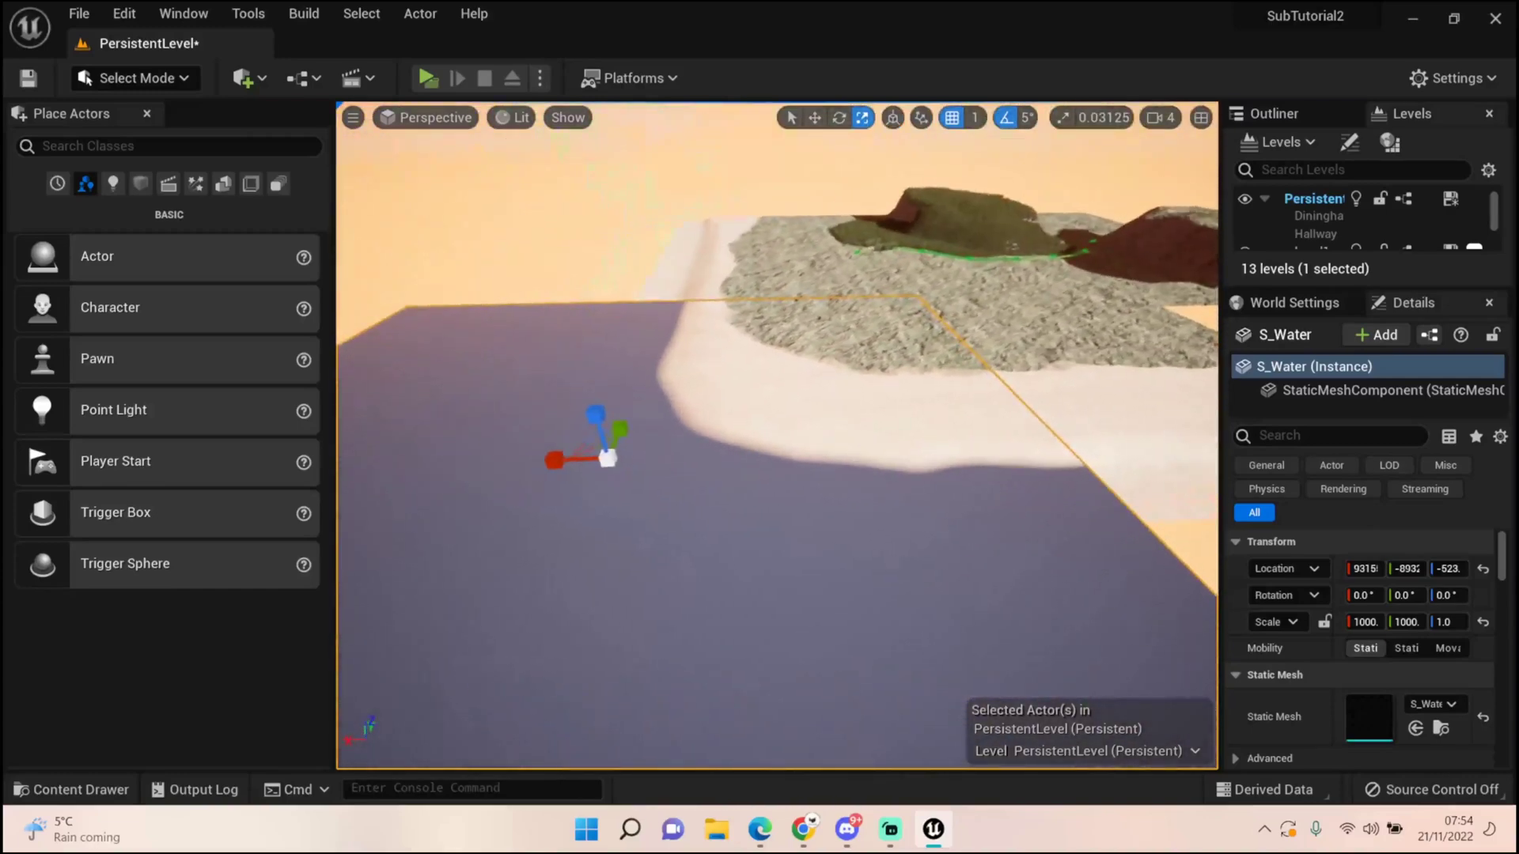
click(814, 117)
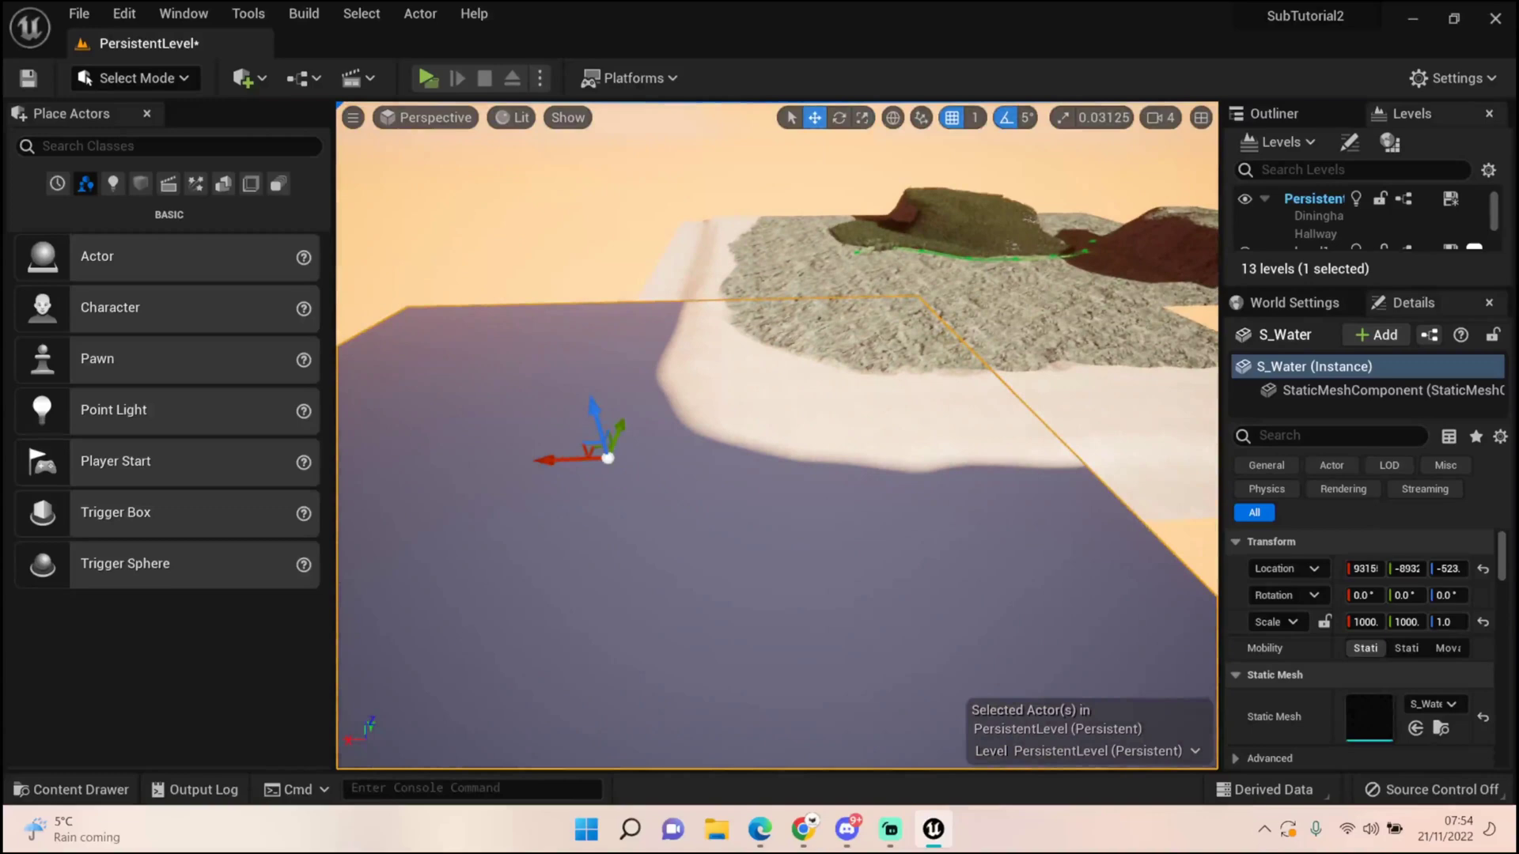
drag(574, 459, 934, 456)
right_drag(934, 456, 803, 446)
Set the S_Water plane's Y scale to 500 and shift the plane slightly inward along the X axis.
click(1407, 622)
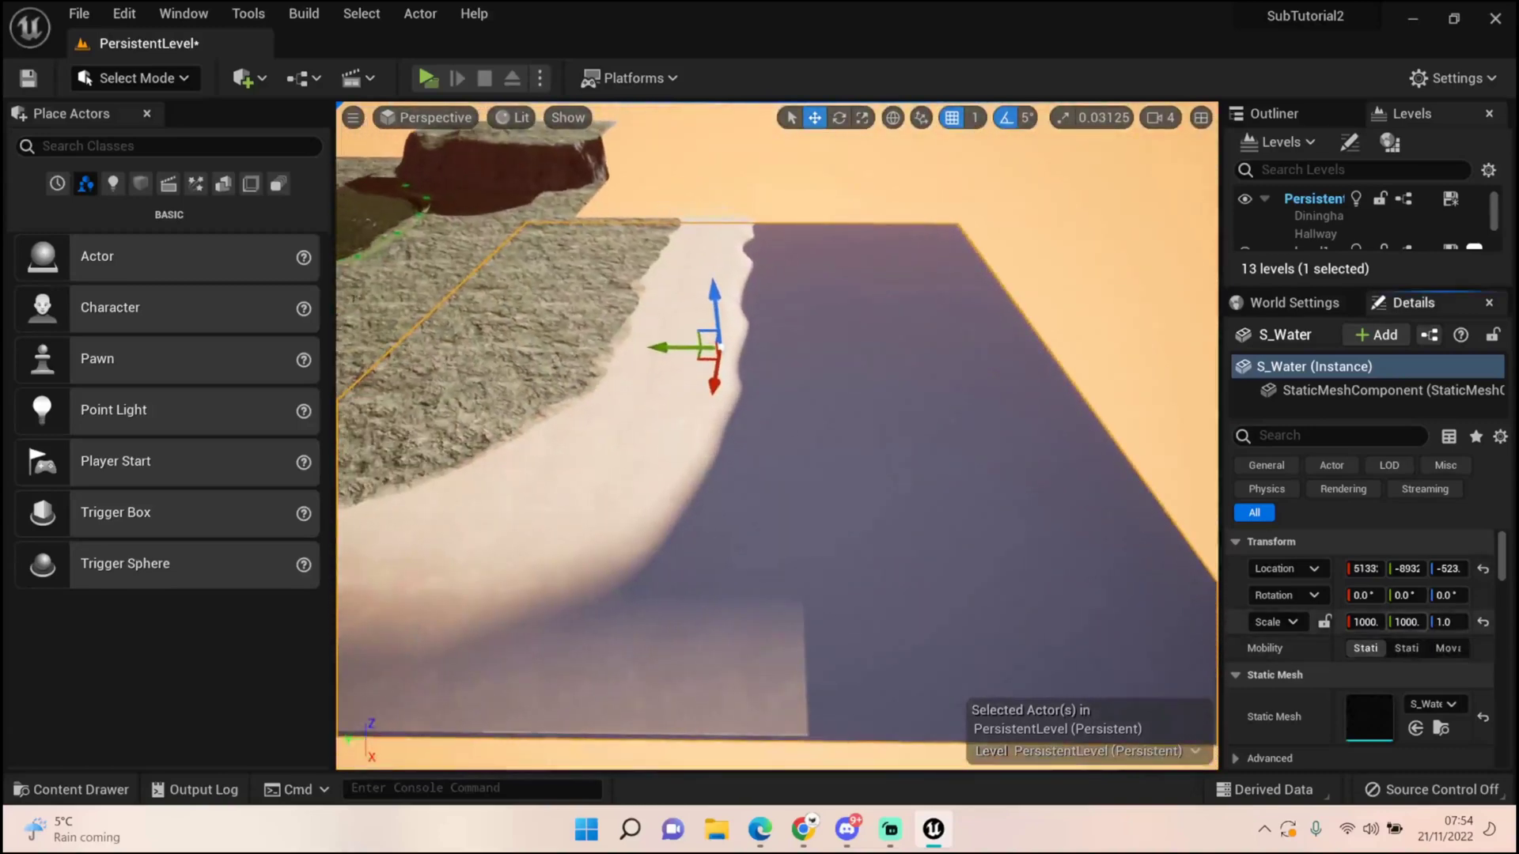
key(Return)
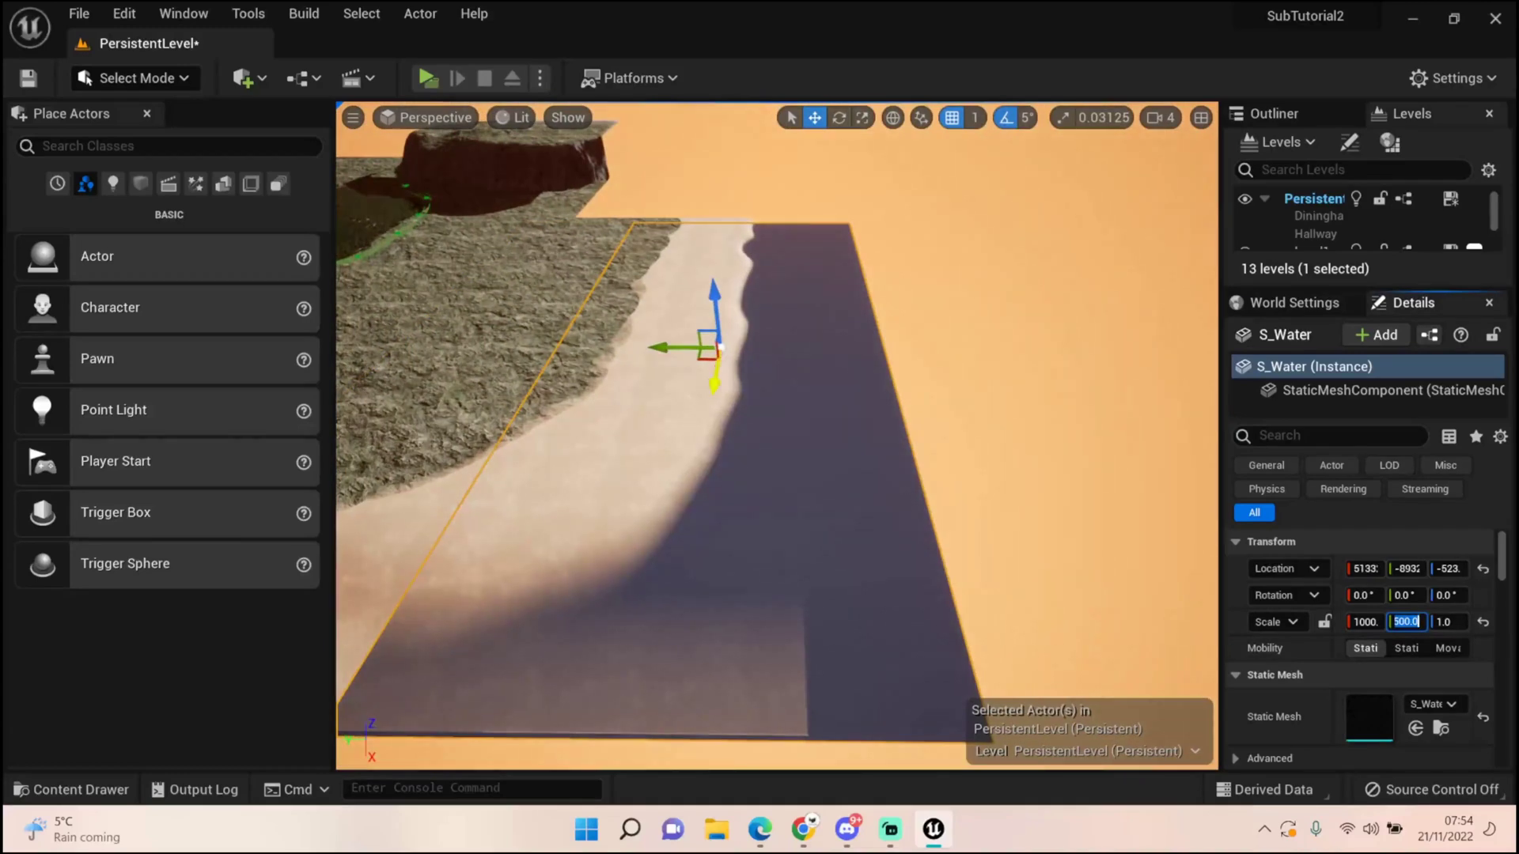
mouse_move(714, 385)
mouse_down()
mouse_move(716, 358)
mouse_move(718, 375)
mouse_up()
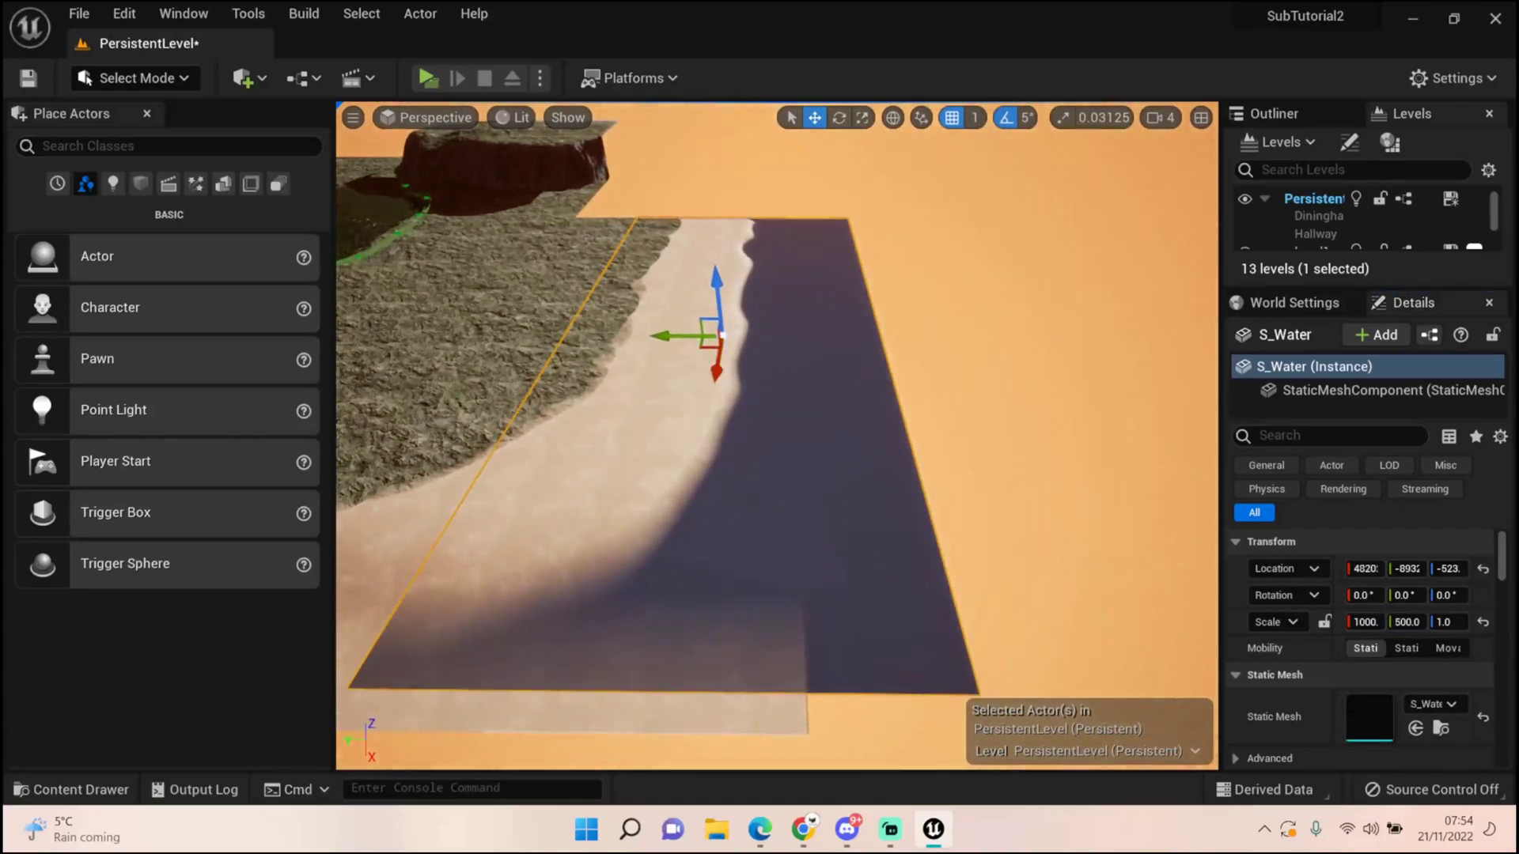
click(664, 379)
click(815, 443)
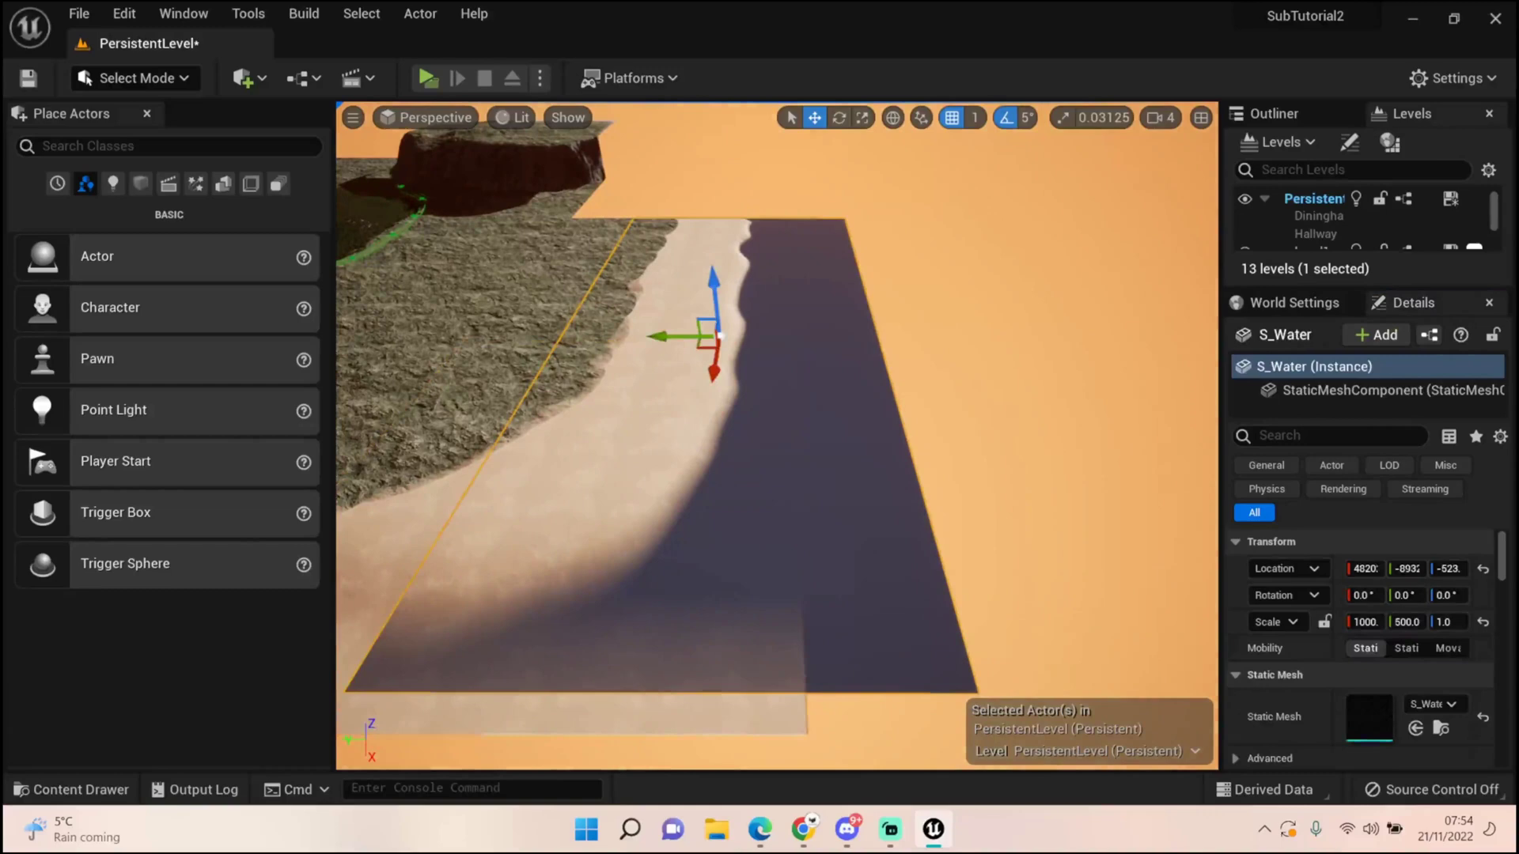
Move the S_Water plane seaward along Y and nudge it along X to cover the shoreline near the landscape corner.
drag(666, 337, 746, 340)
right_drag(746, 340, 514, 387)
right_drag(791, 387, 799, 396)
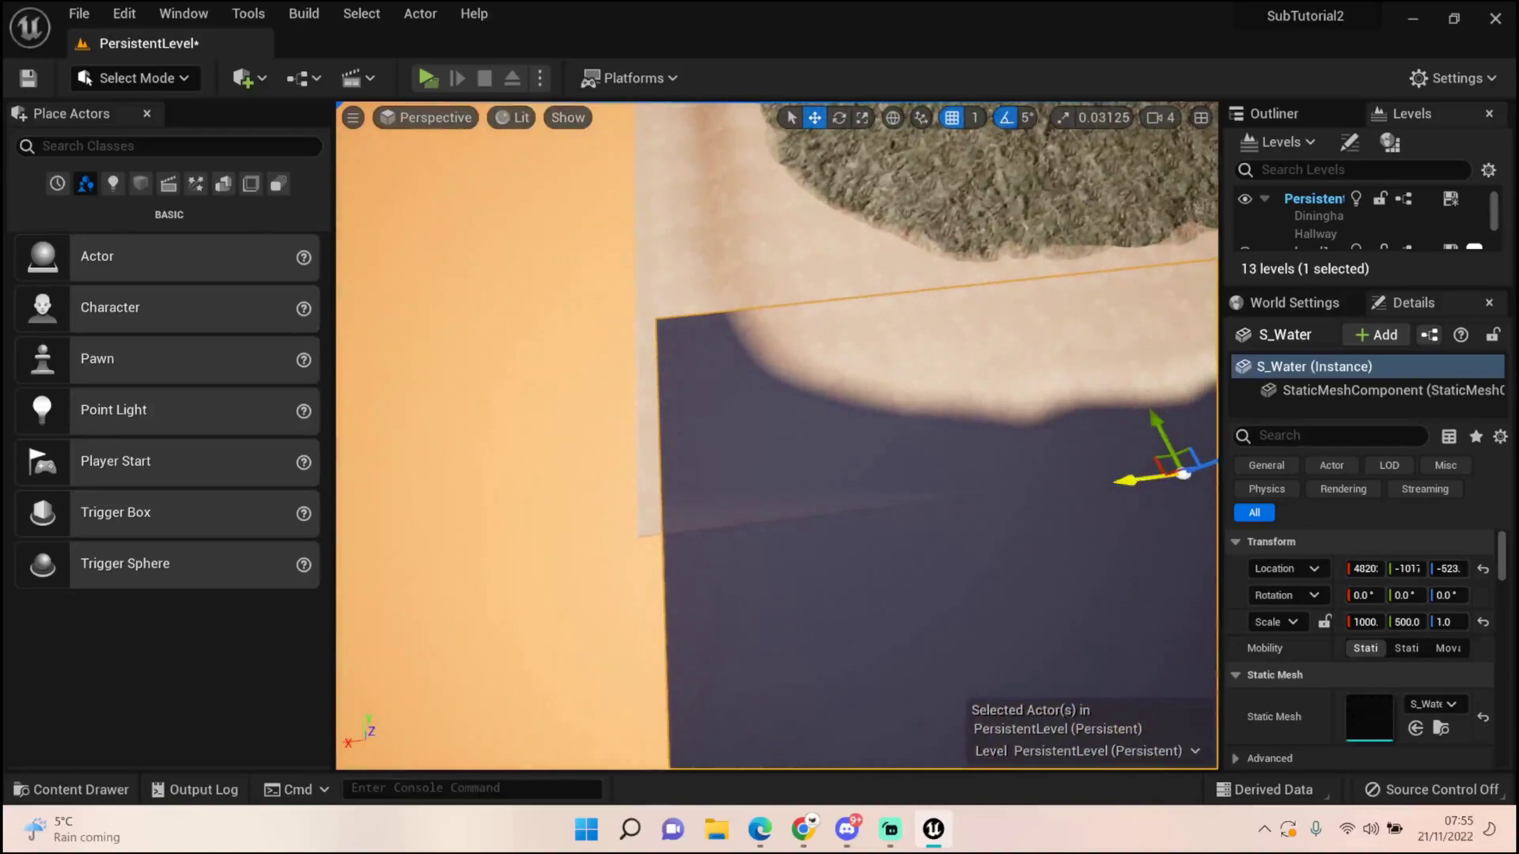
drag(1136, 477, 1110, 482)
right_drag(1110, 482, 1104, 412)
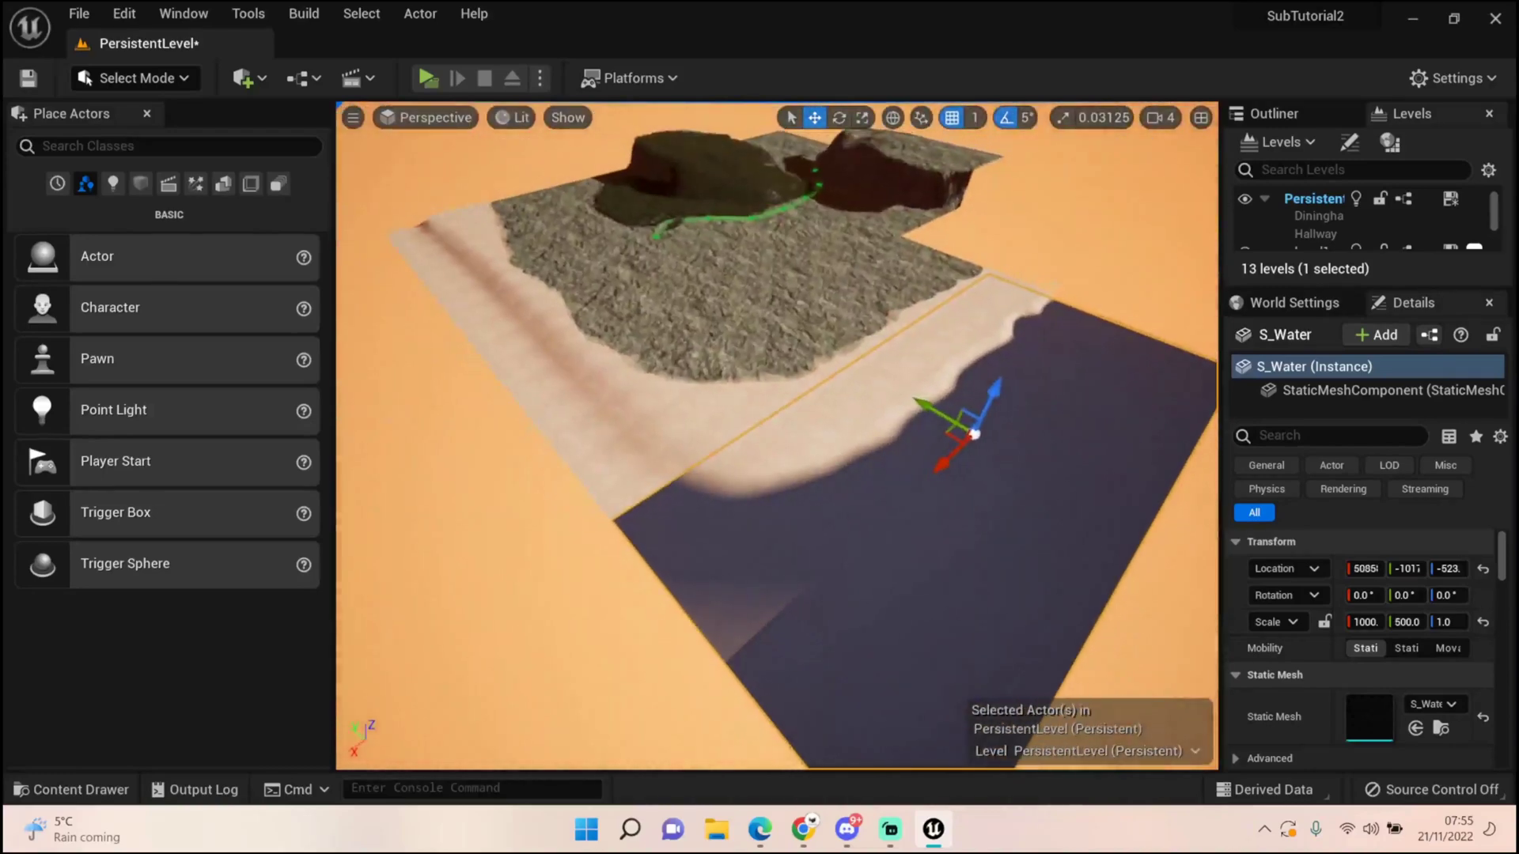
Duplicate the S_Water plane, place the copy over the adjacent sandy coast and set its Z rotation to 90°.
key(ctrl+d)
drag(975, 433, 601, 390)
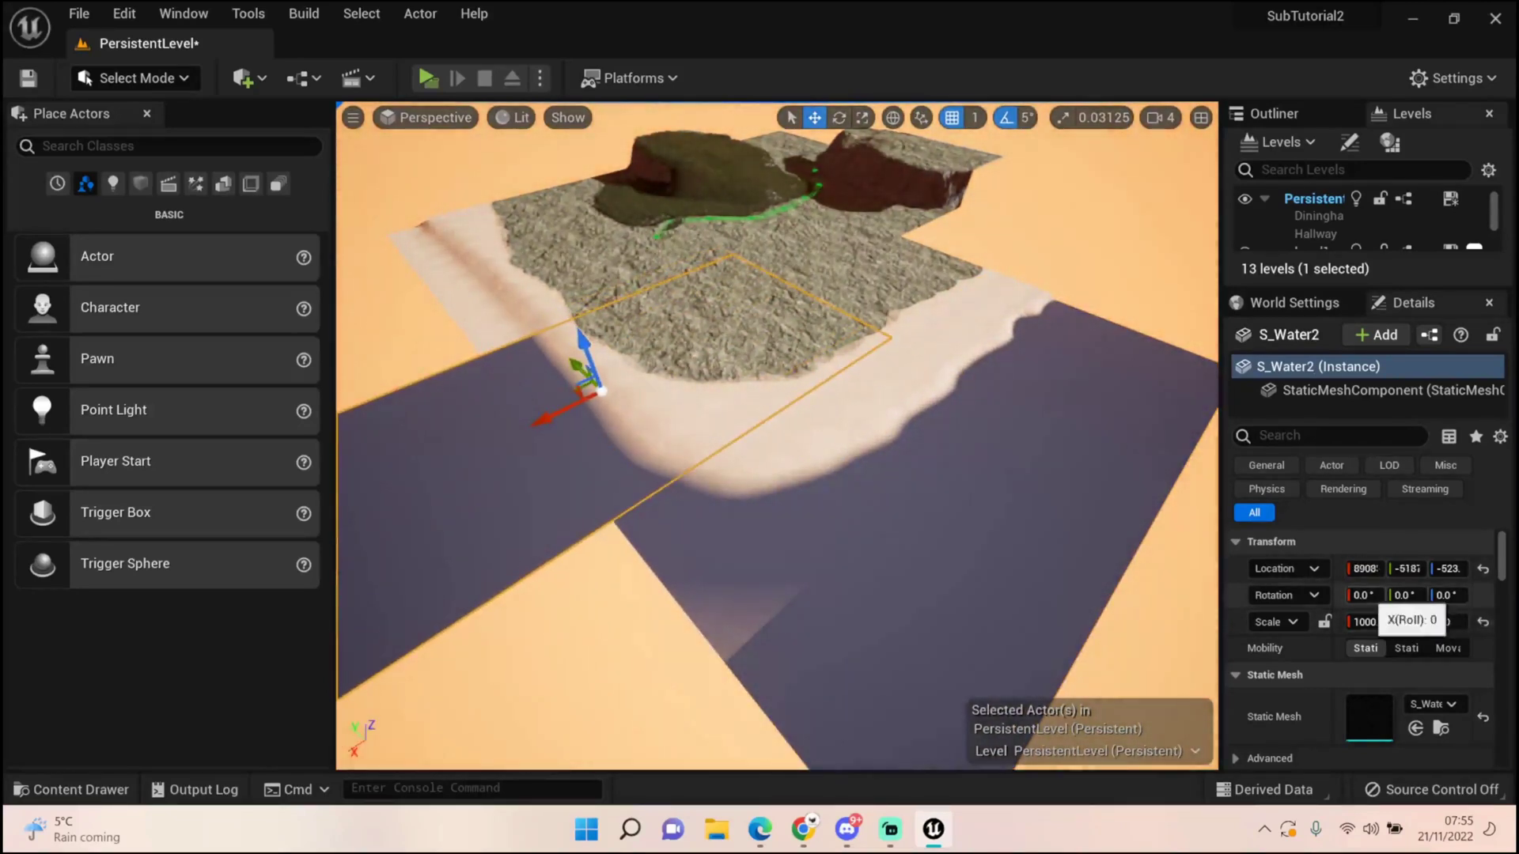
click(1447, 595)
text(9)
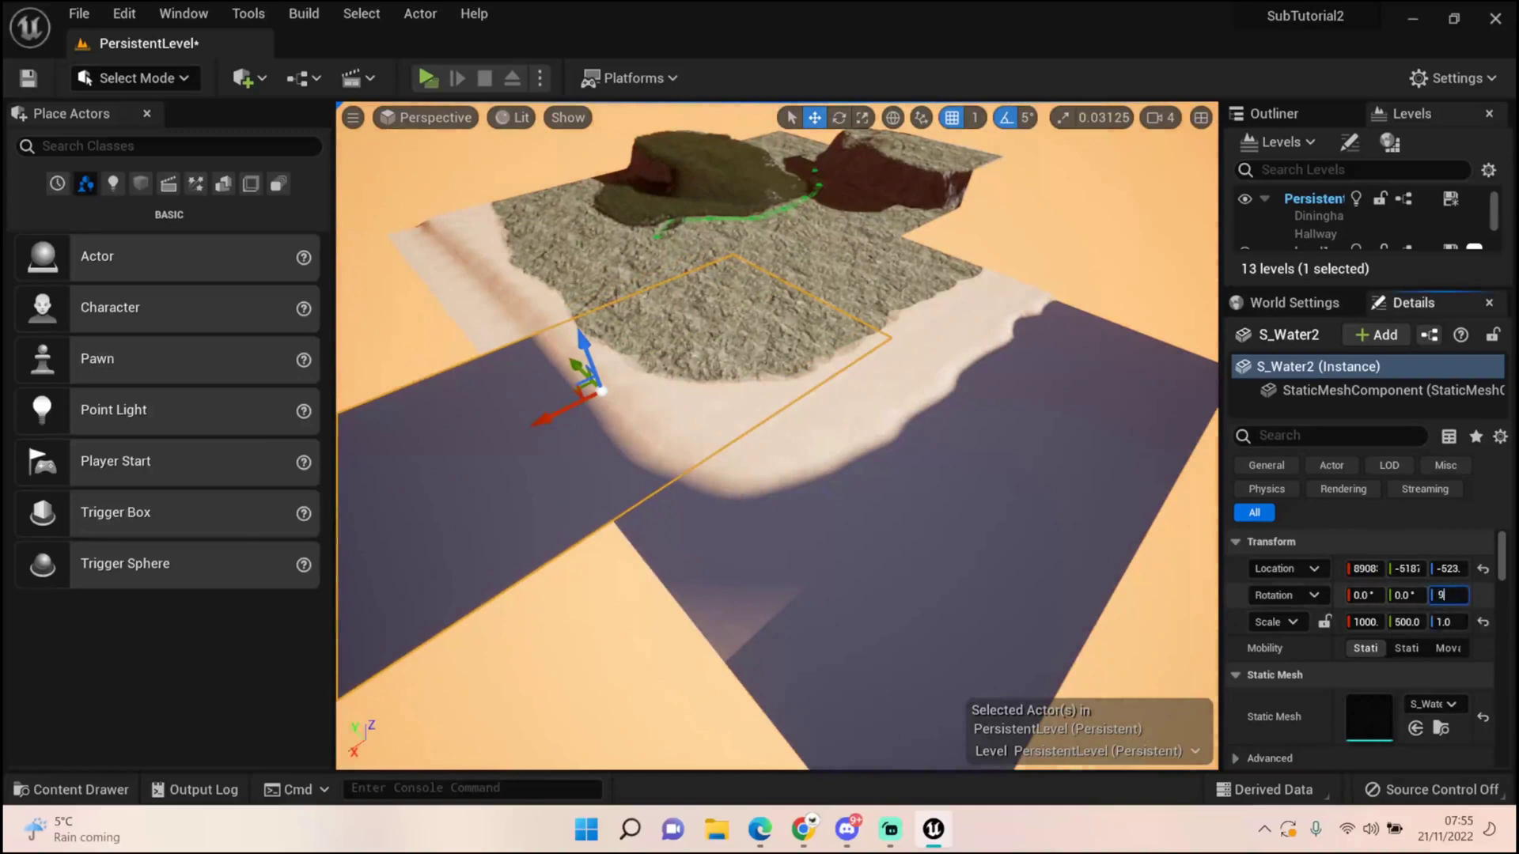
text(0)
key(Return)
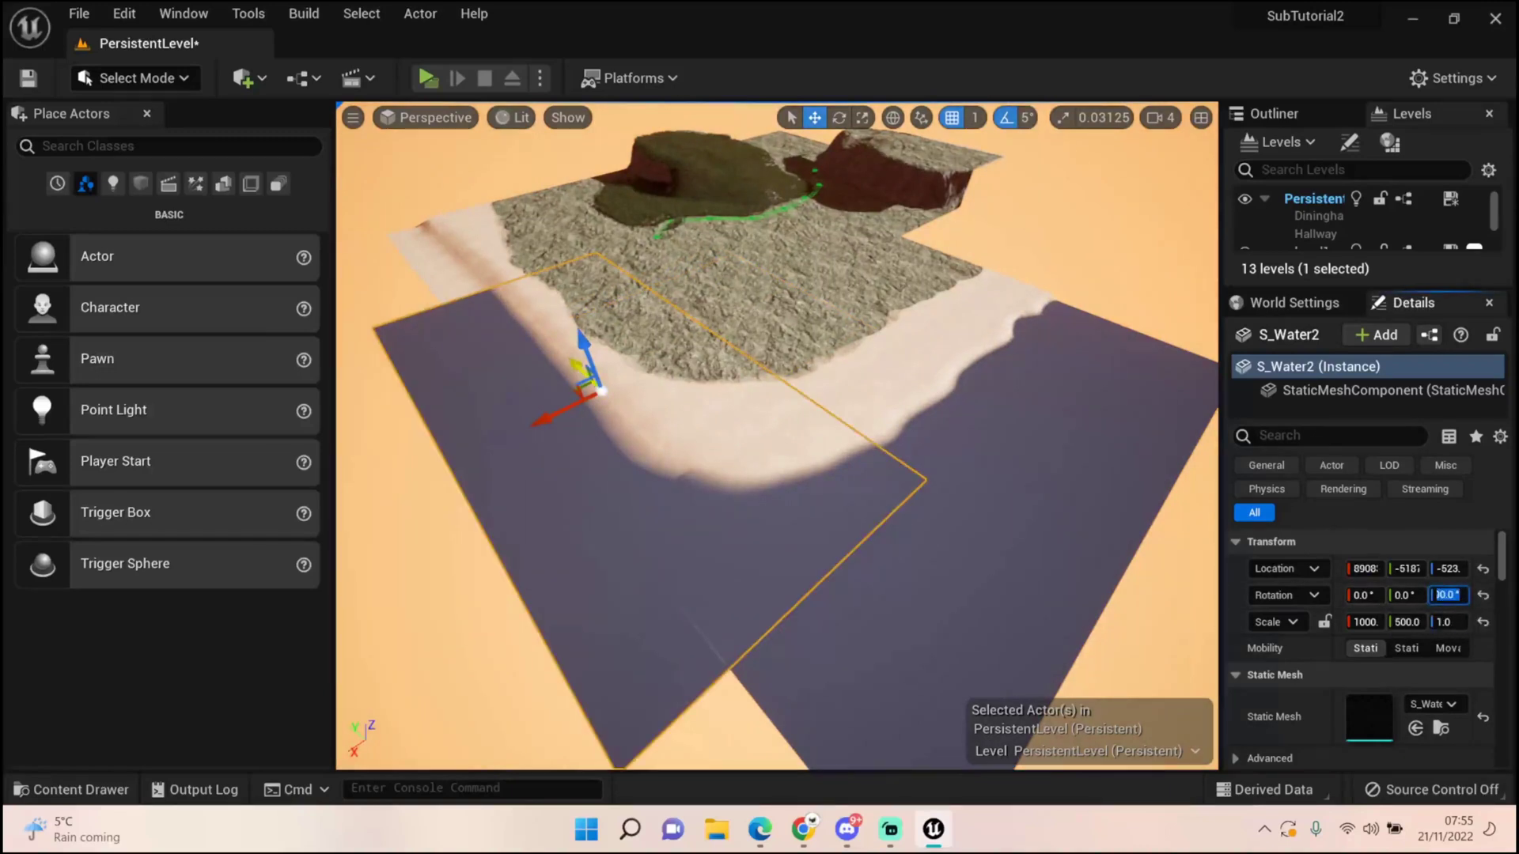
Slide the rotated water plane along the Y axis to follow the adjacent sandy shore.
drag(580, 366, 456, 342)
right_drag(456, 342, 471, 408)
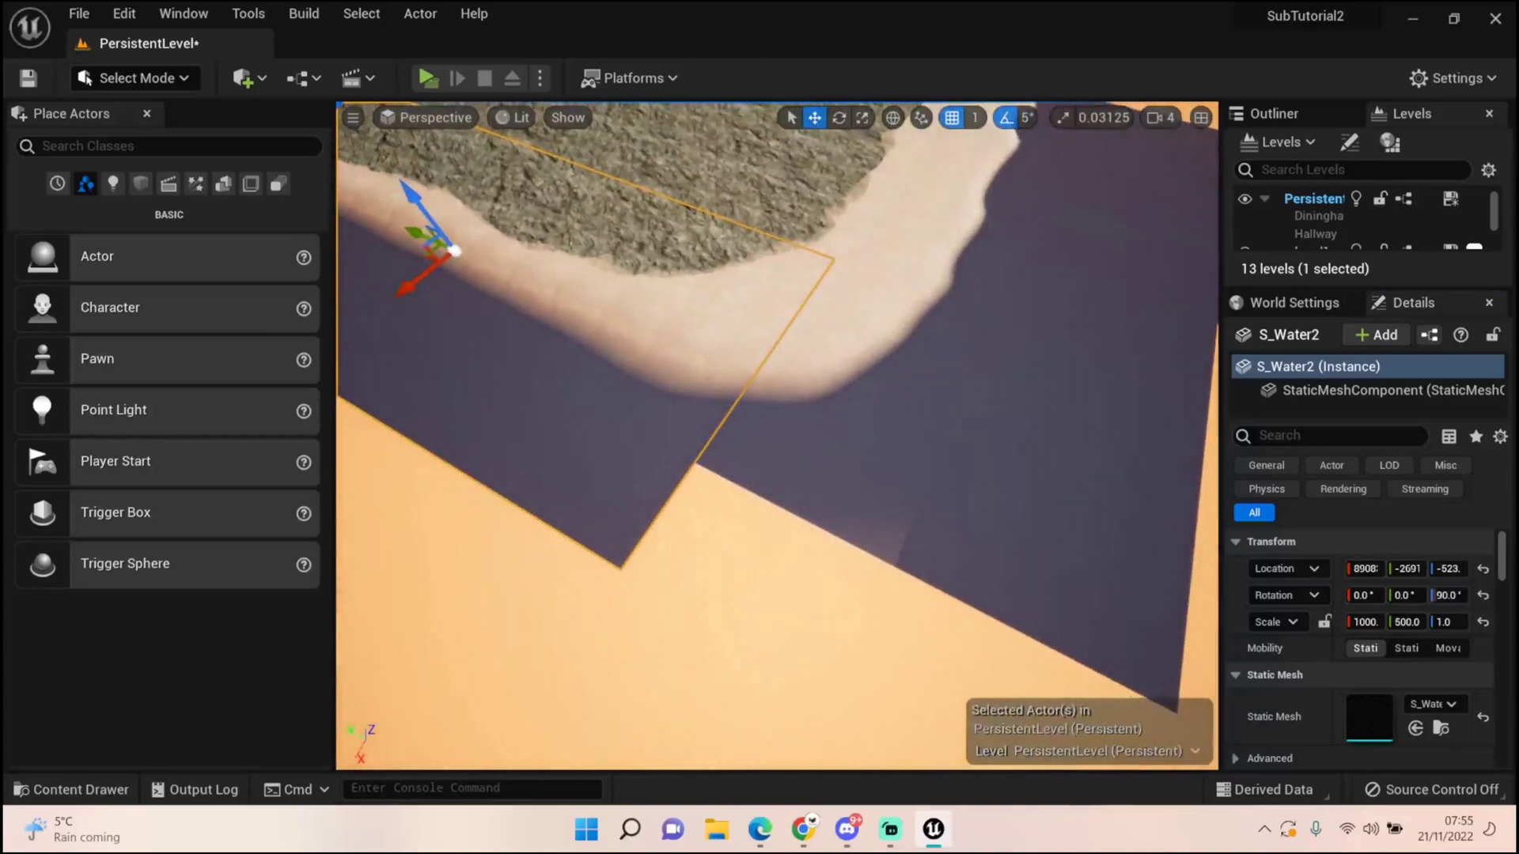
right_drag(577, 360, 605, 349)
Move the original S_Water plane along X until its outer edge lines up with the rotated plane at the corner.
click(792, 443)
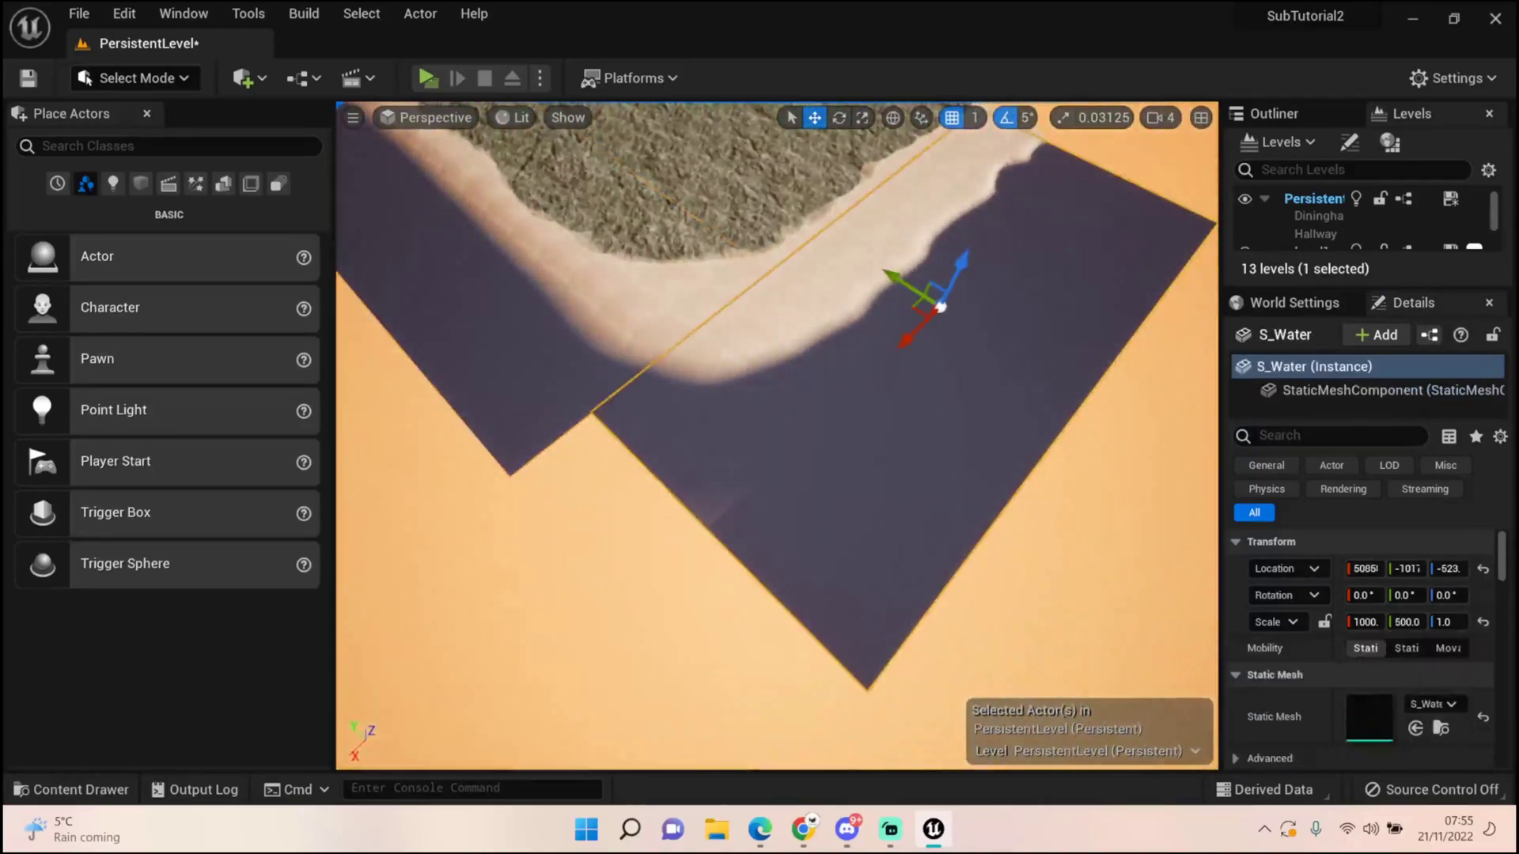
drag(916, 333, 845, 389)
right_drag(823, 412, 828, 359)
key(a)
key(s)
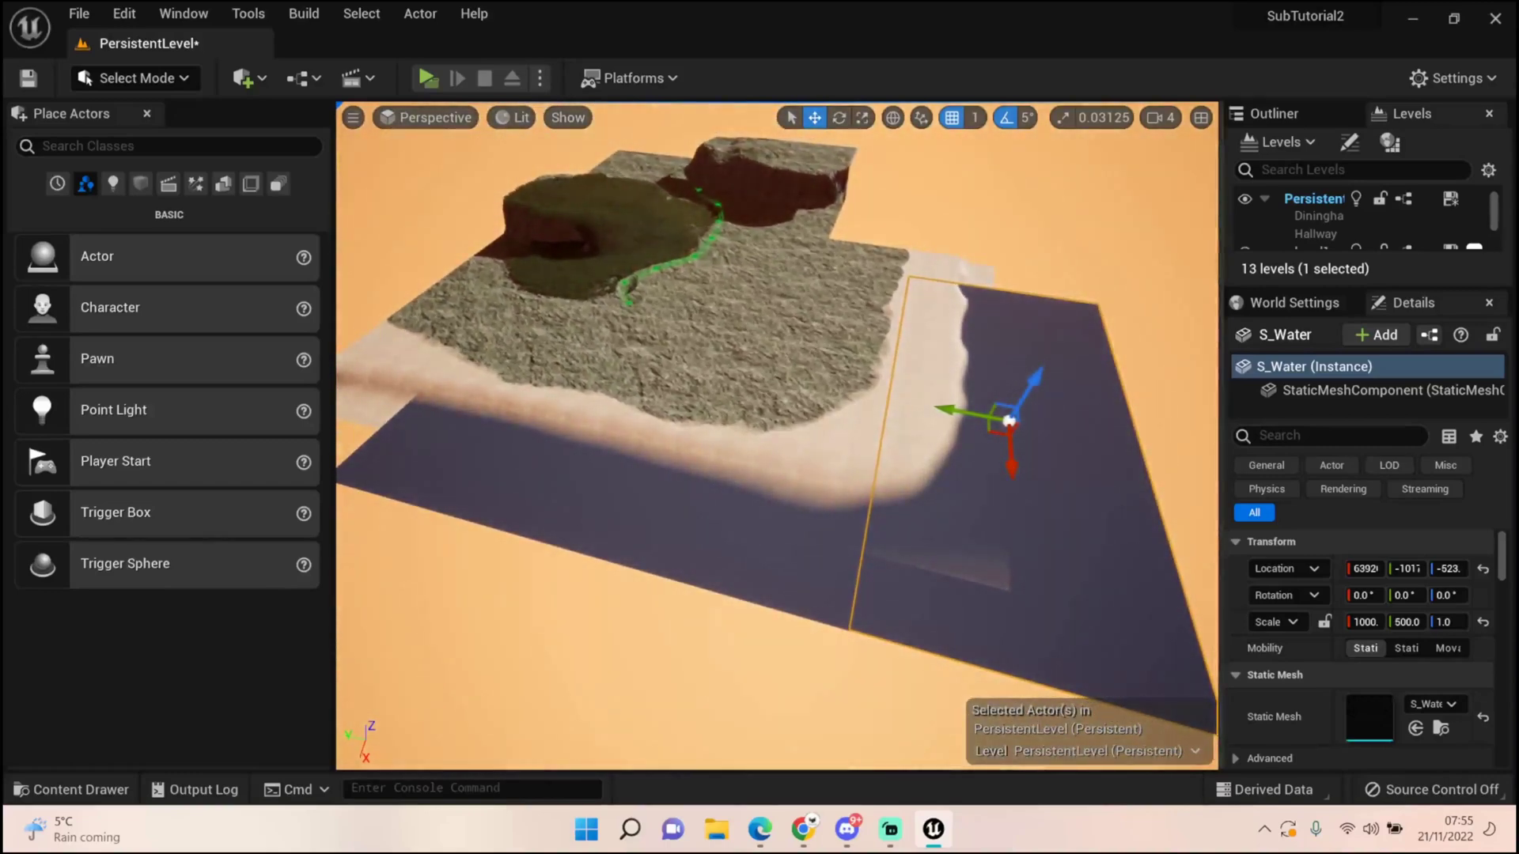
Duplicate the rotated water plane and move the copy along Y to continue the ocean down the remaining coast.
right_drag(831, 361, 884, 358)
key(a)
key(a)
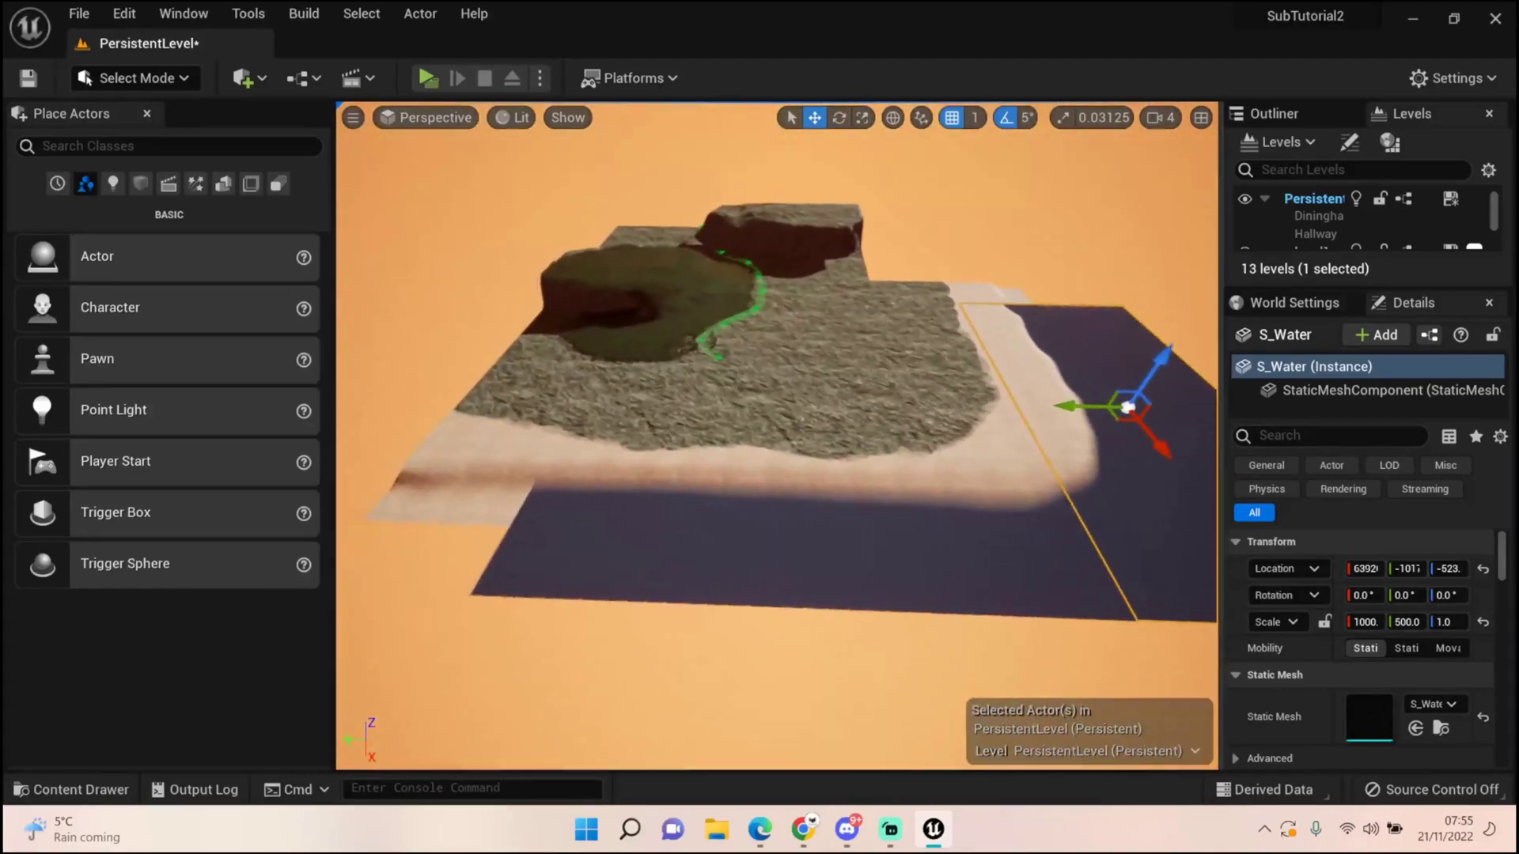
click(799, 546)
key(ctrl+d)
drag(743, 479, 250, 465)
key(w)
right_drag(775, 443, 872, 442)
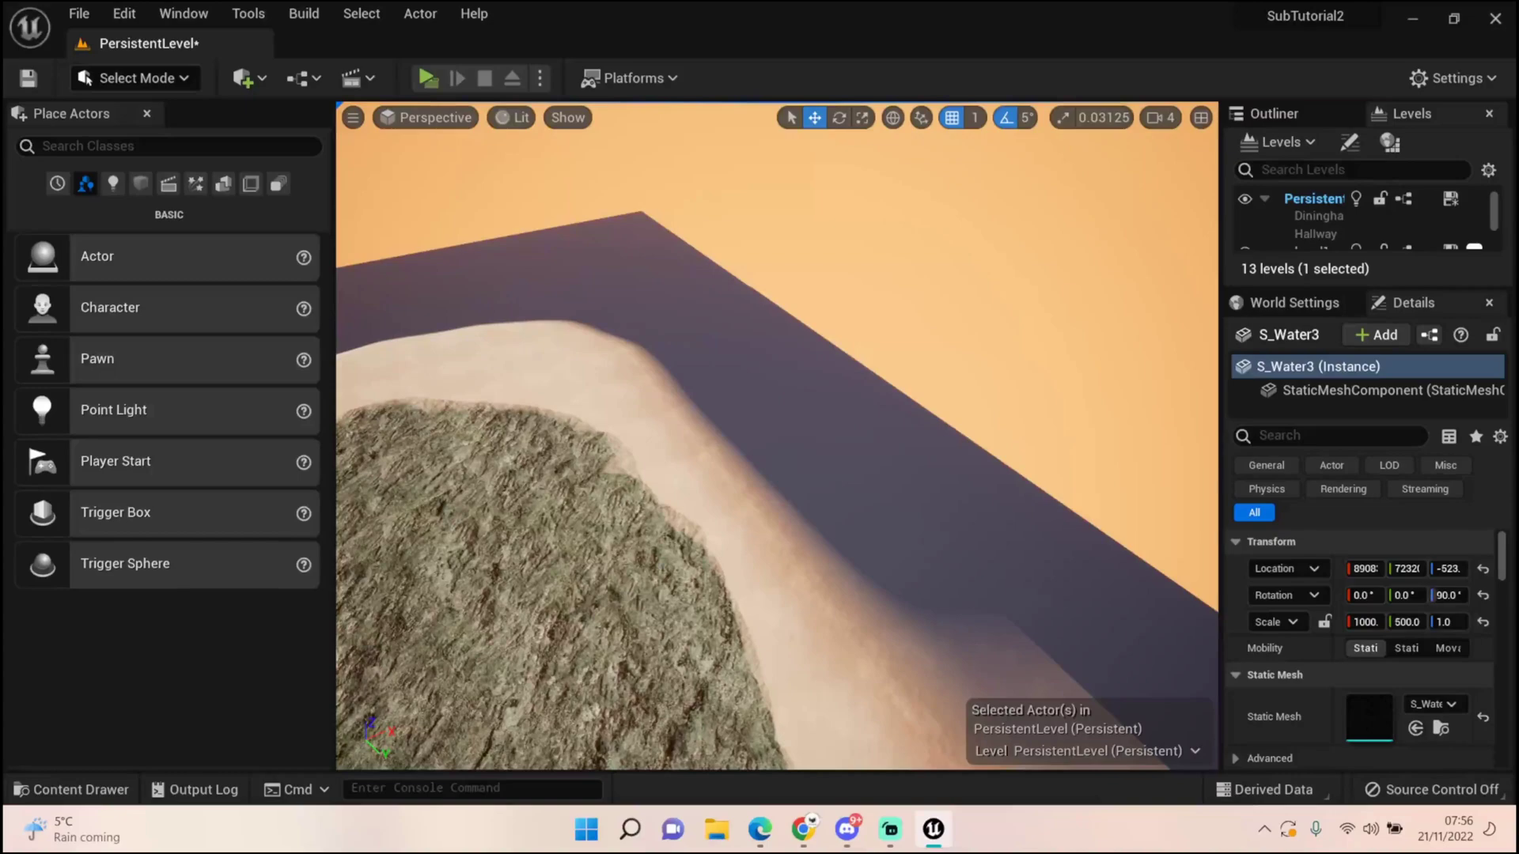
Examine the water coverage along the sandy shoreline and the neighbouring landscape tiles from several viewpoints.
right_drag(776, 435, 506, 403)
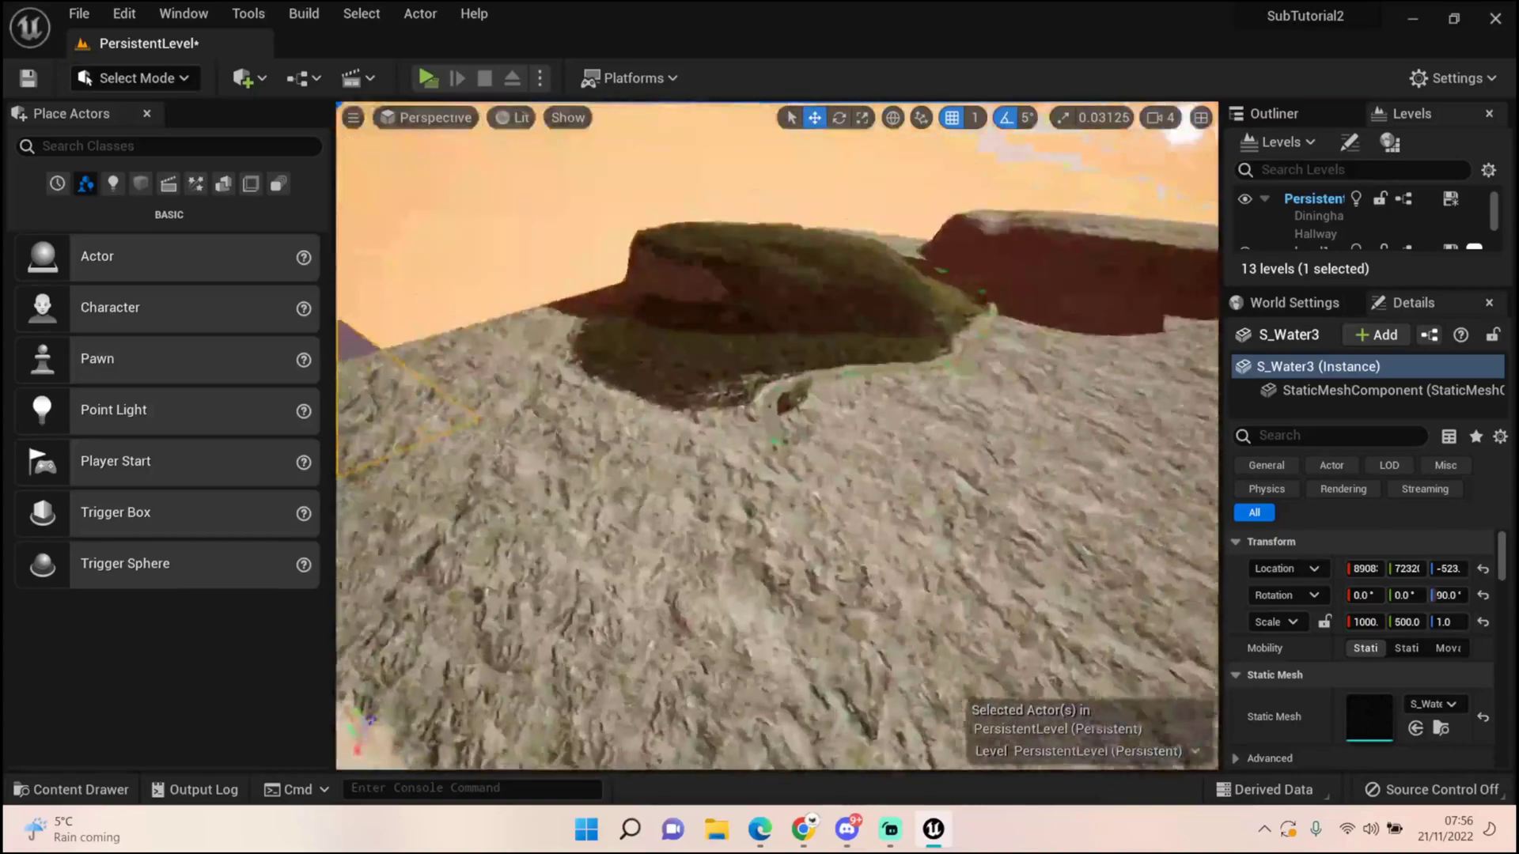
key(f)
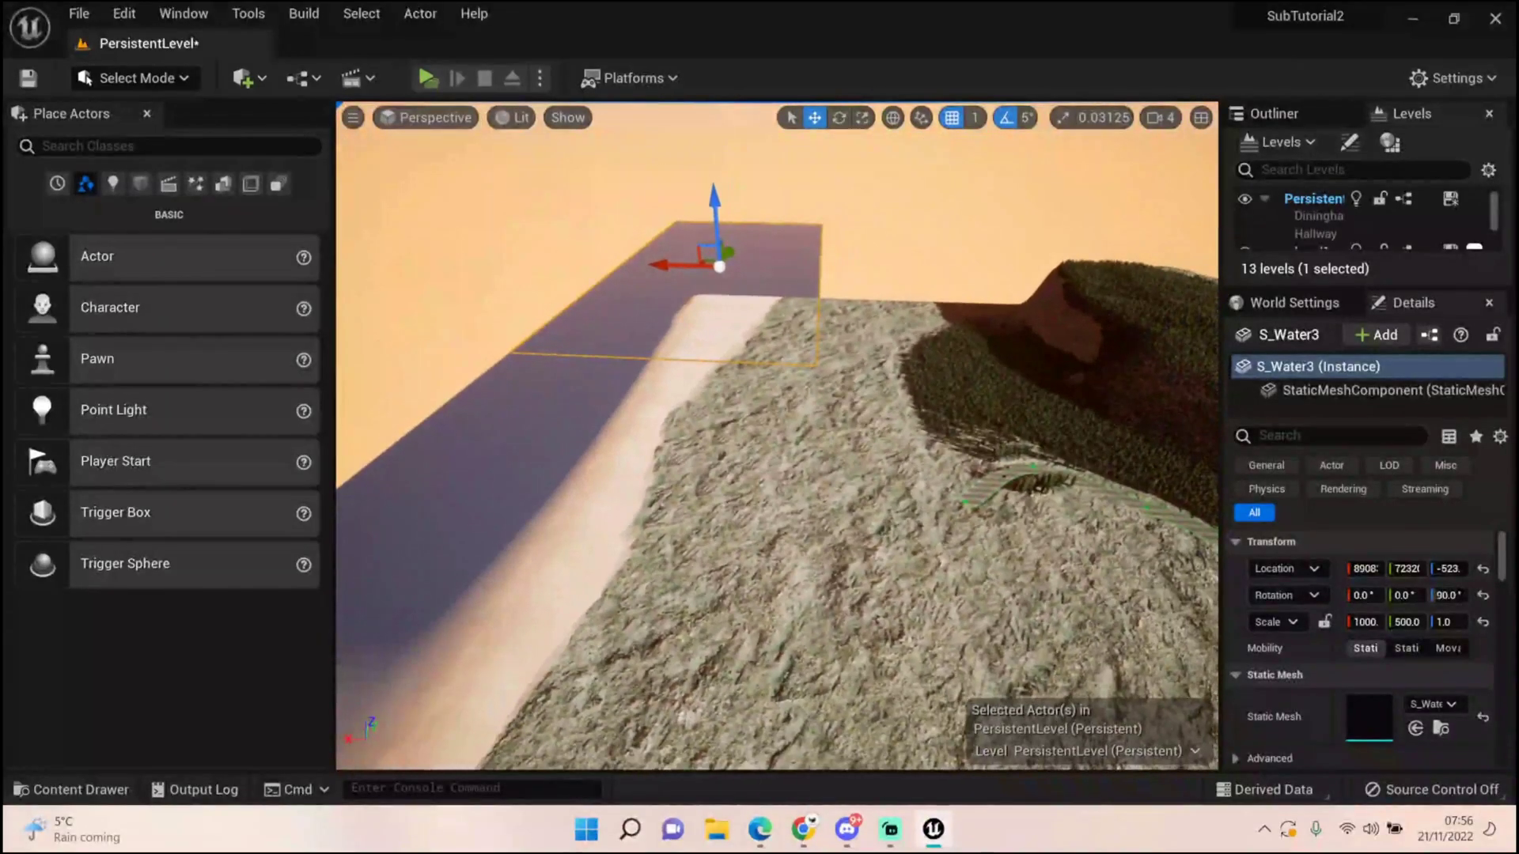
click(744, 570)
click(752, 388)
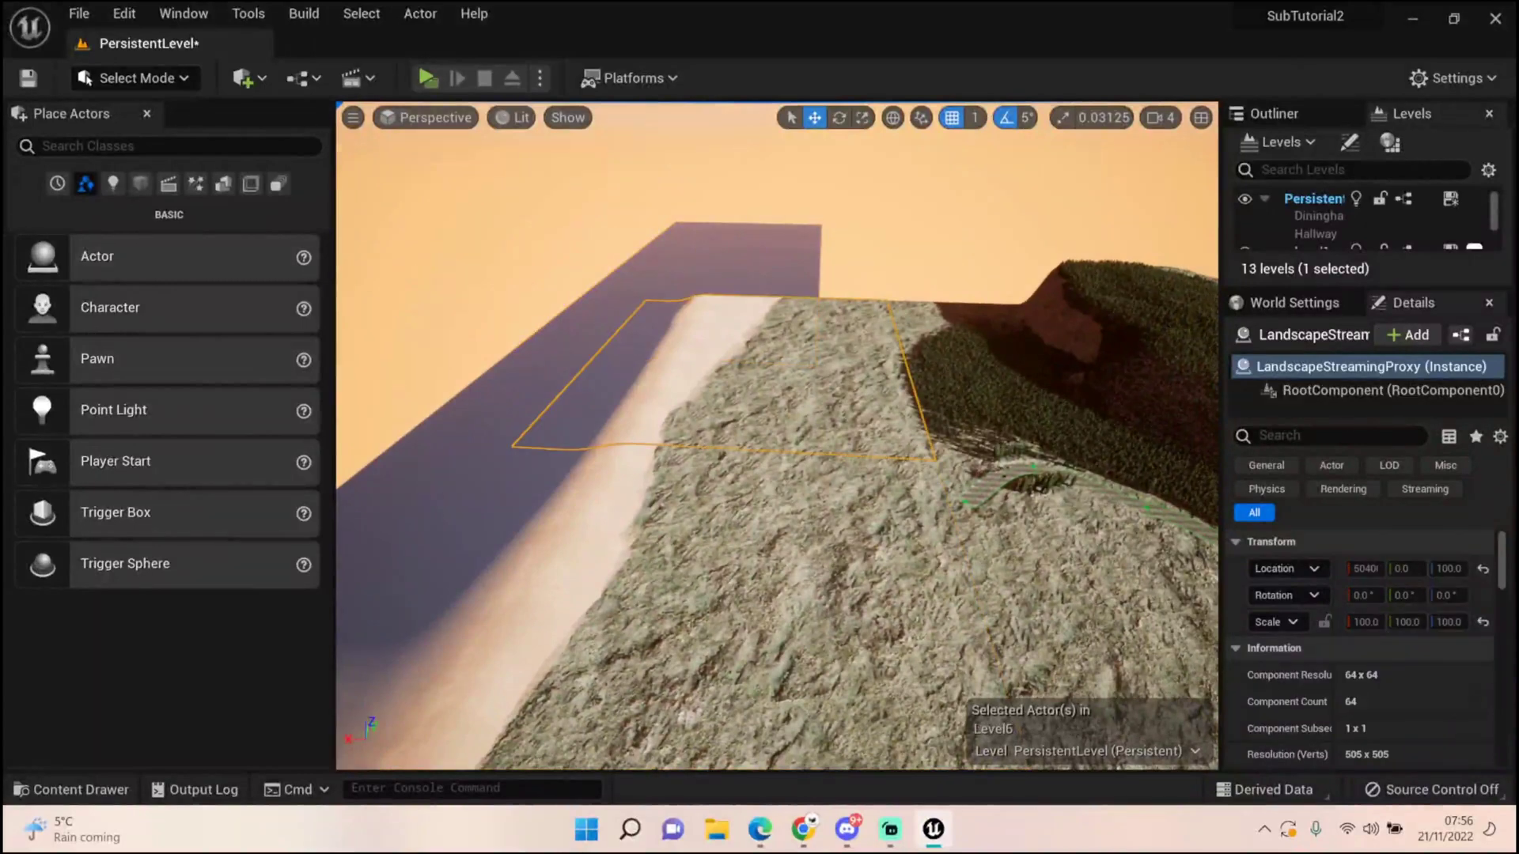
right_drag(751, 388, 582, 412)
click(546, 491)
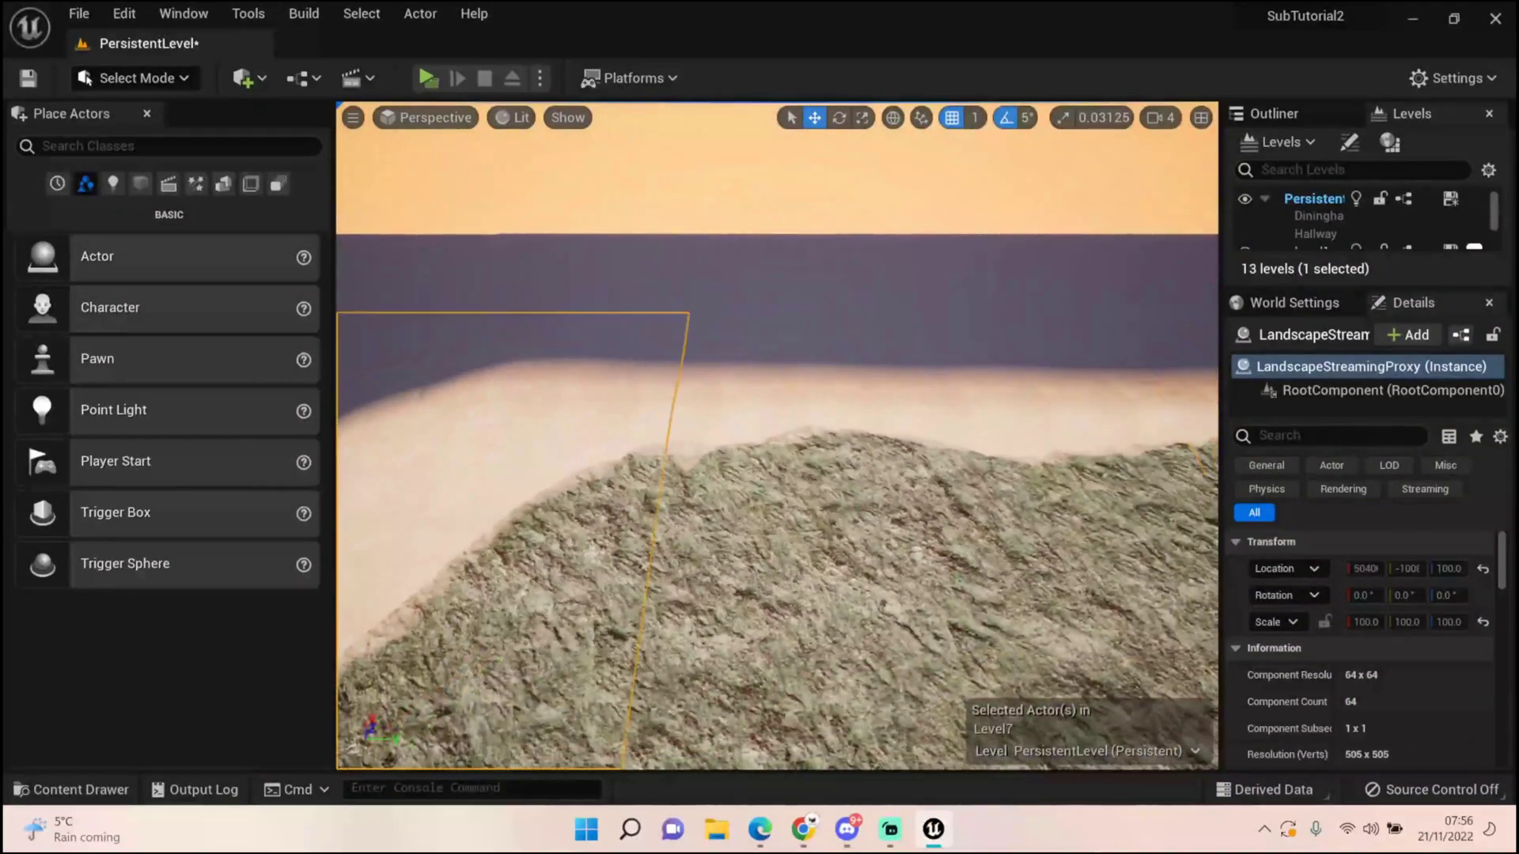
click(807, 506)
right_drag(807, 506, 989, 487)
click(997, 428)
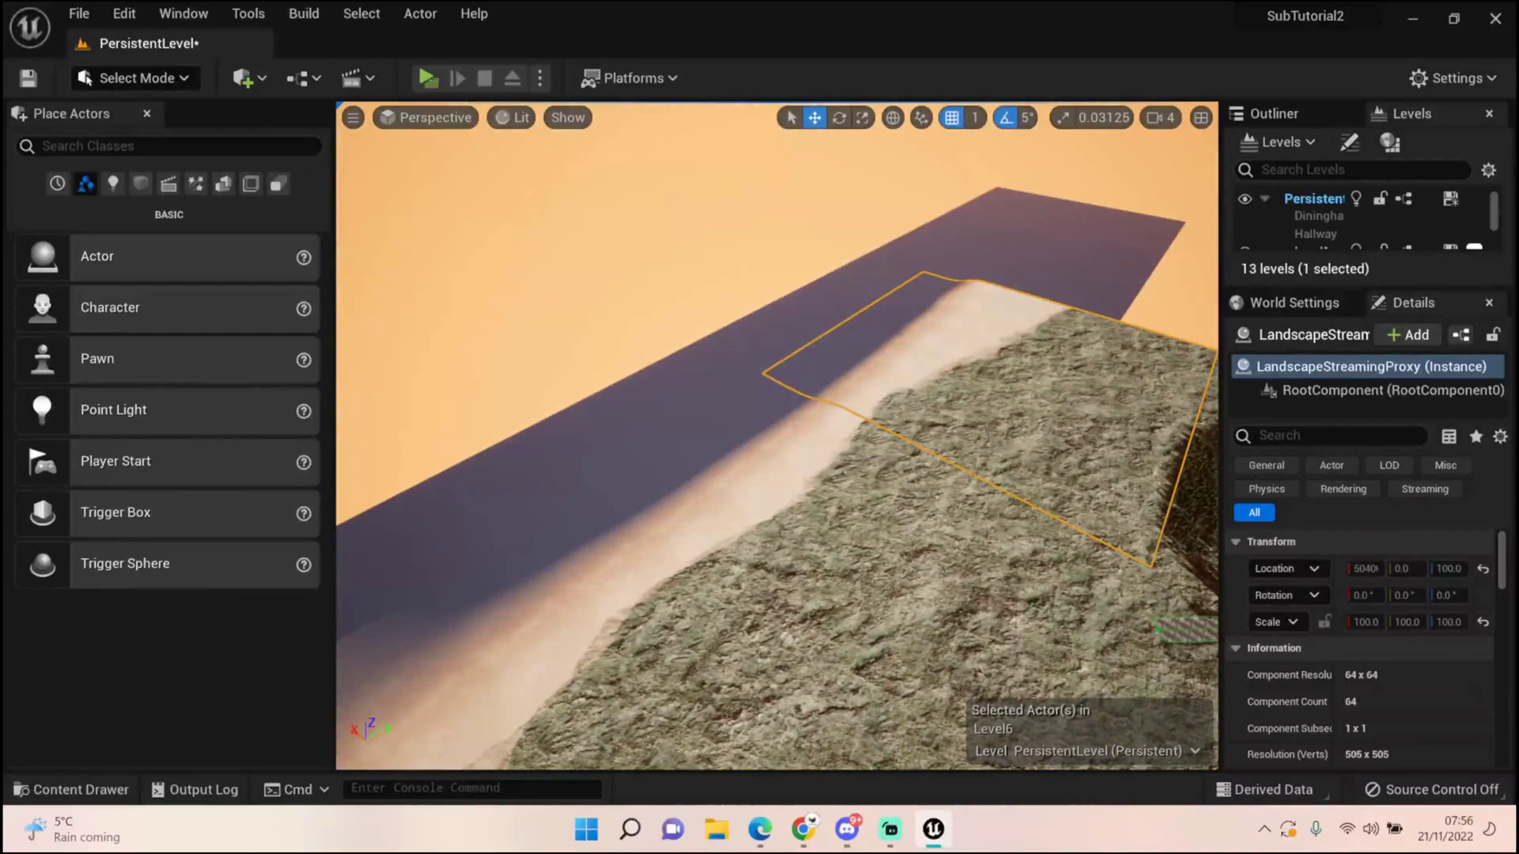
right_drag(870, 443, 641, 443)
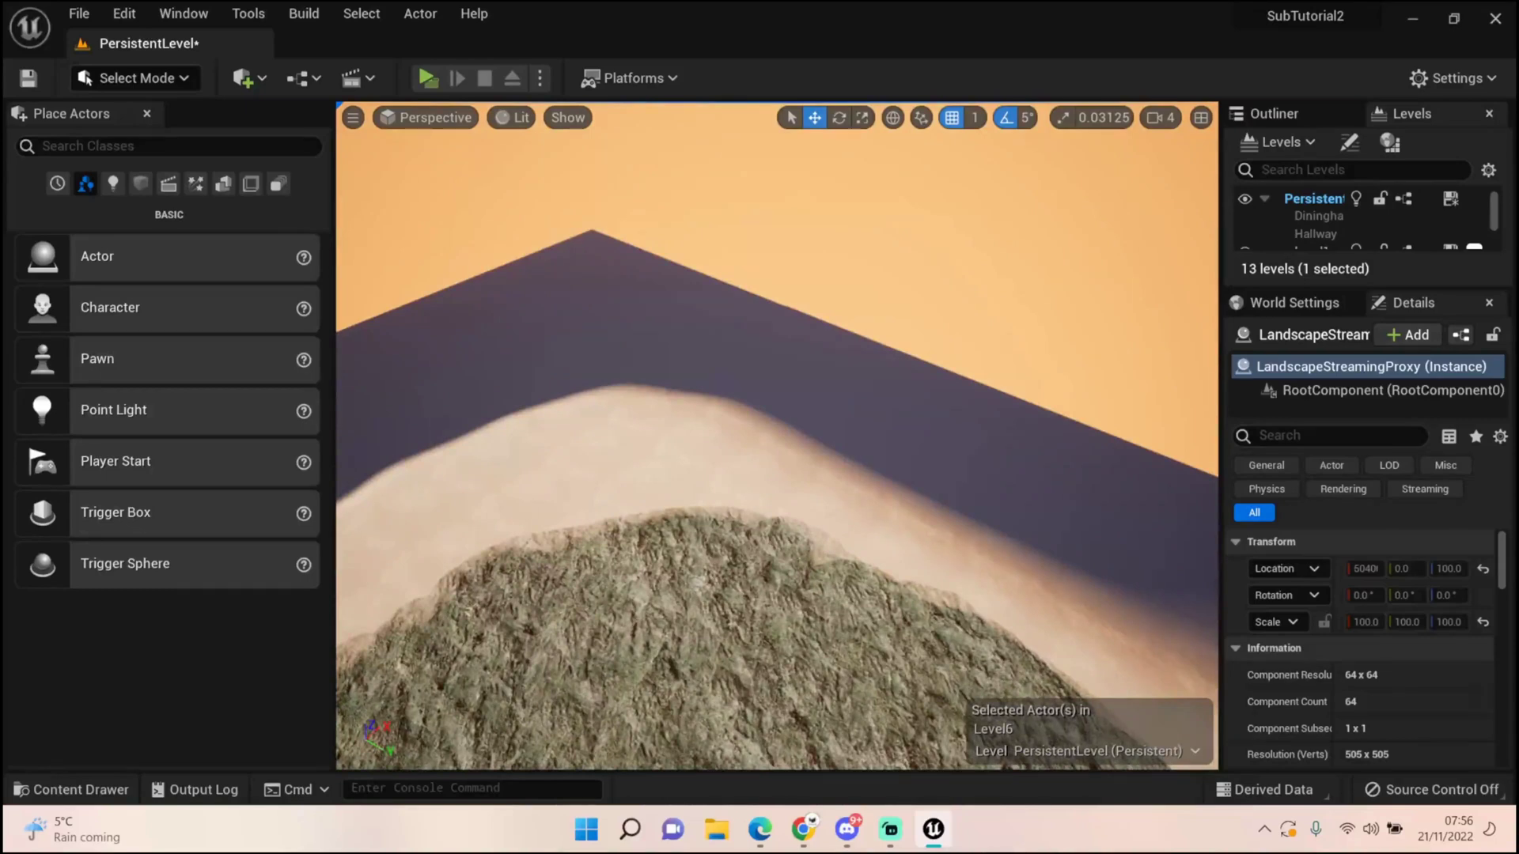
right_drag(777, 435, 707, 408)
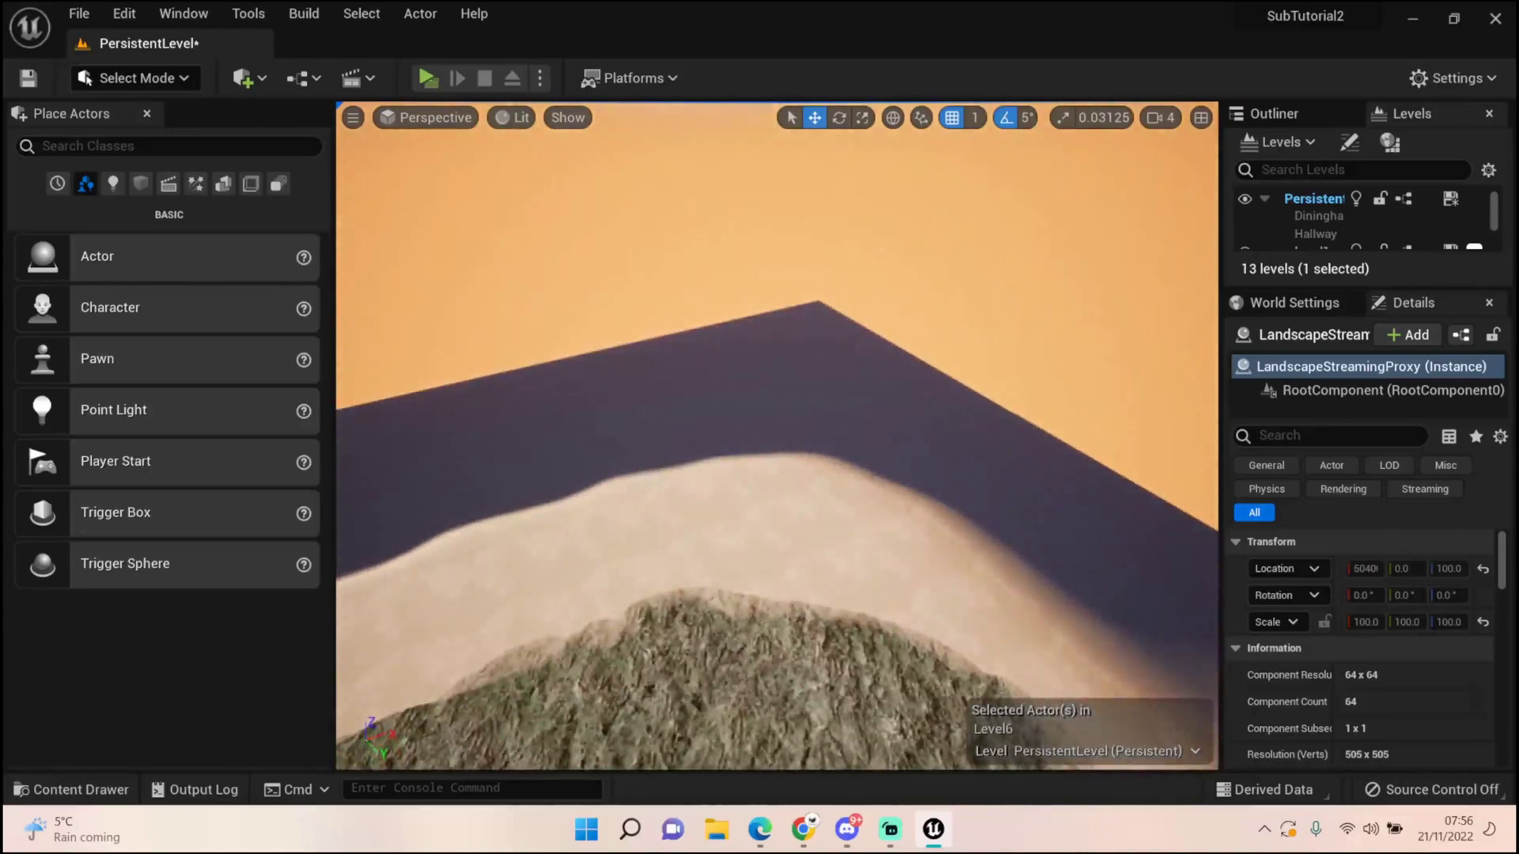
right_drag(777, 435, 855, 435)
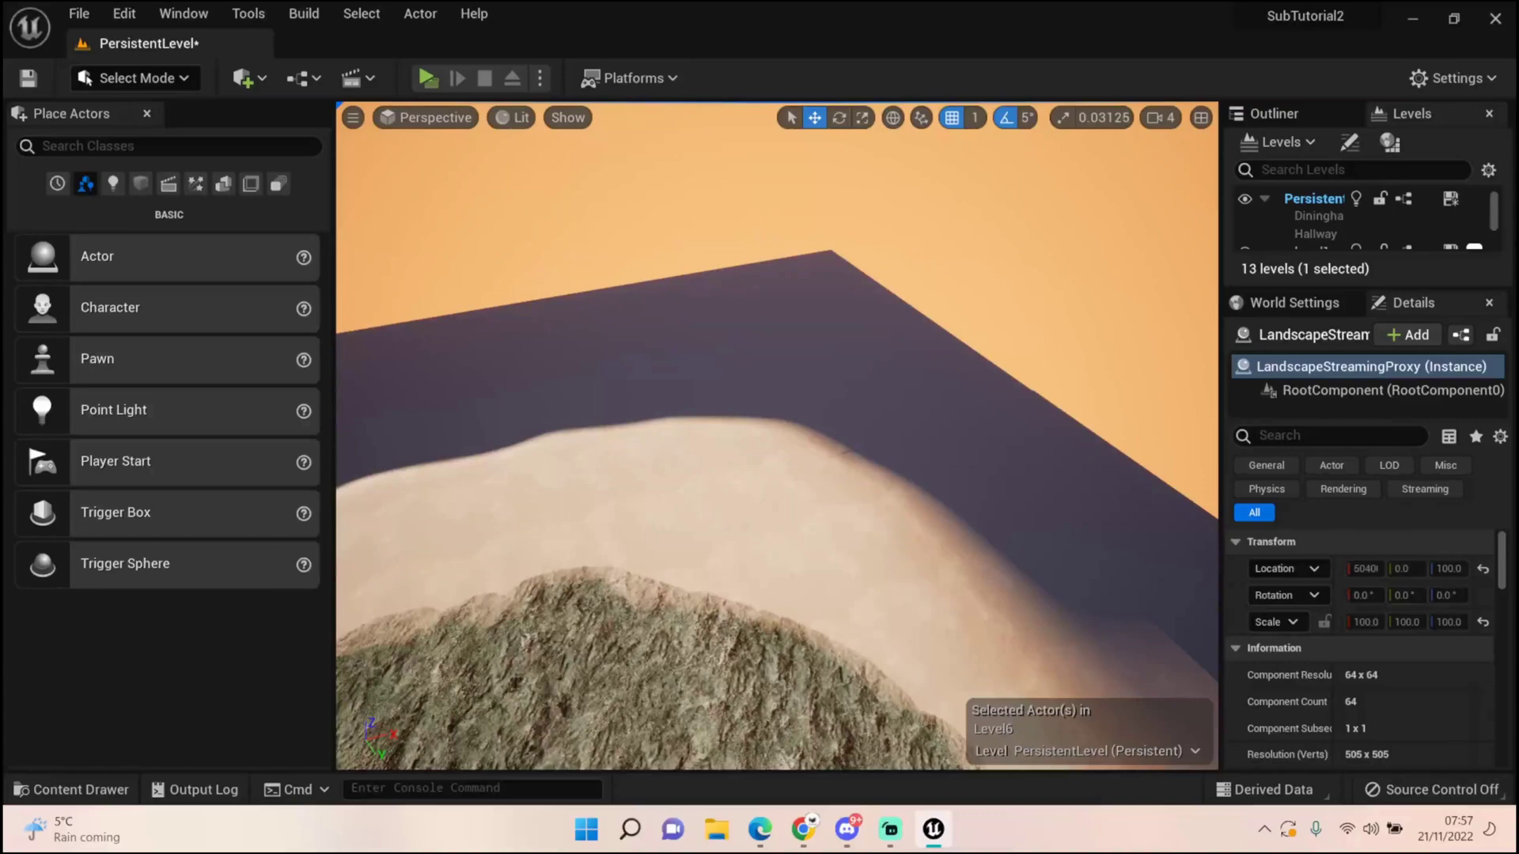
right_drag(777, 435, 360, 396)
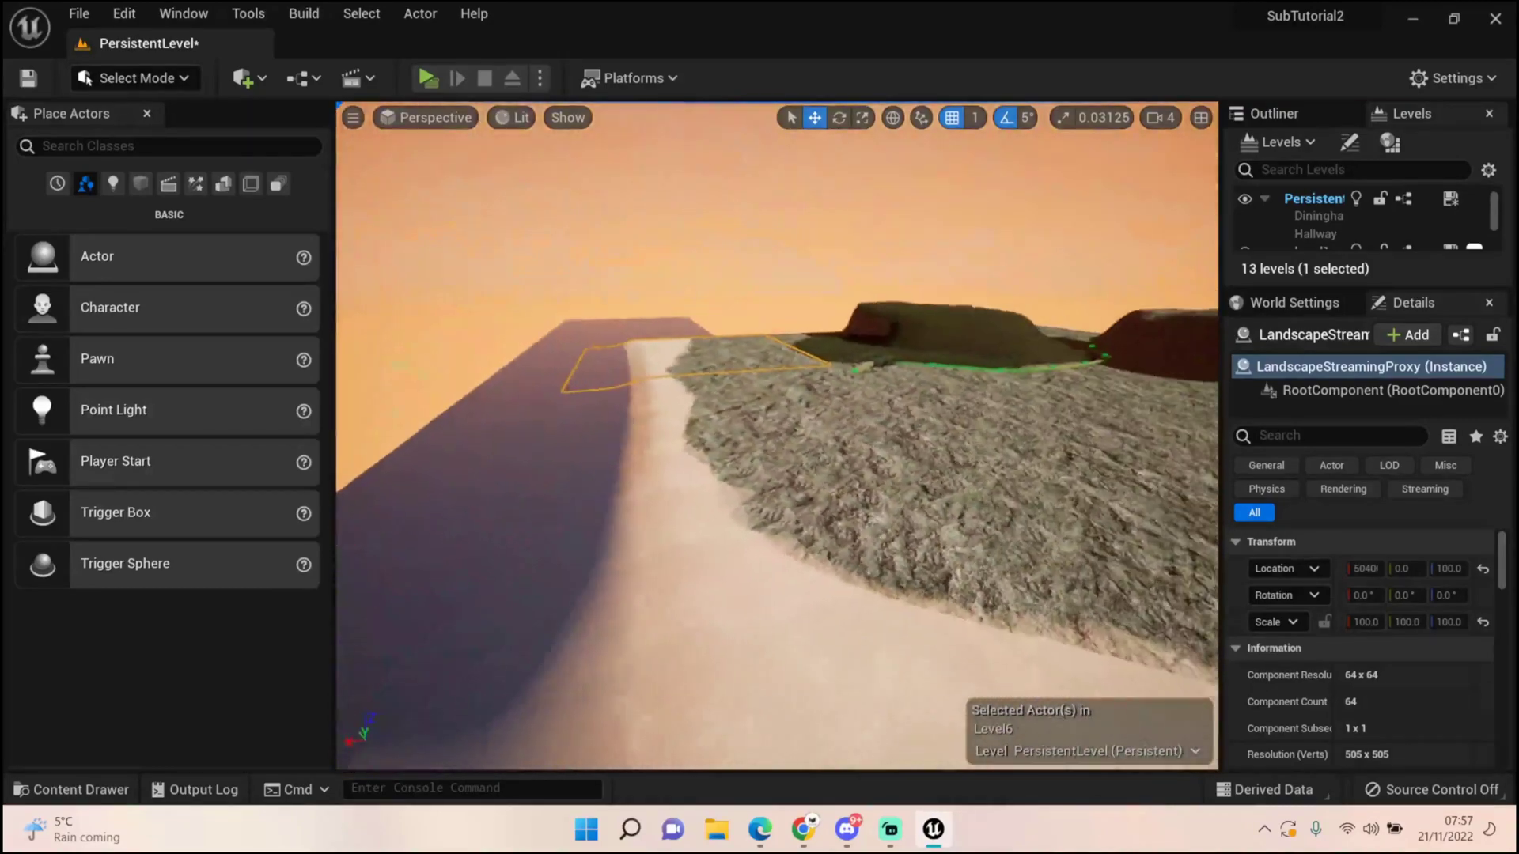
right_drag(776, 435, 878, 539)
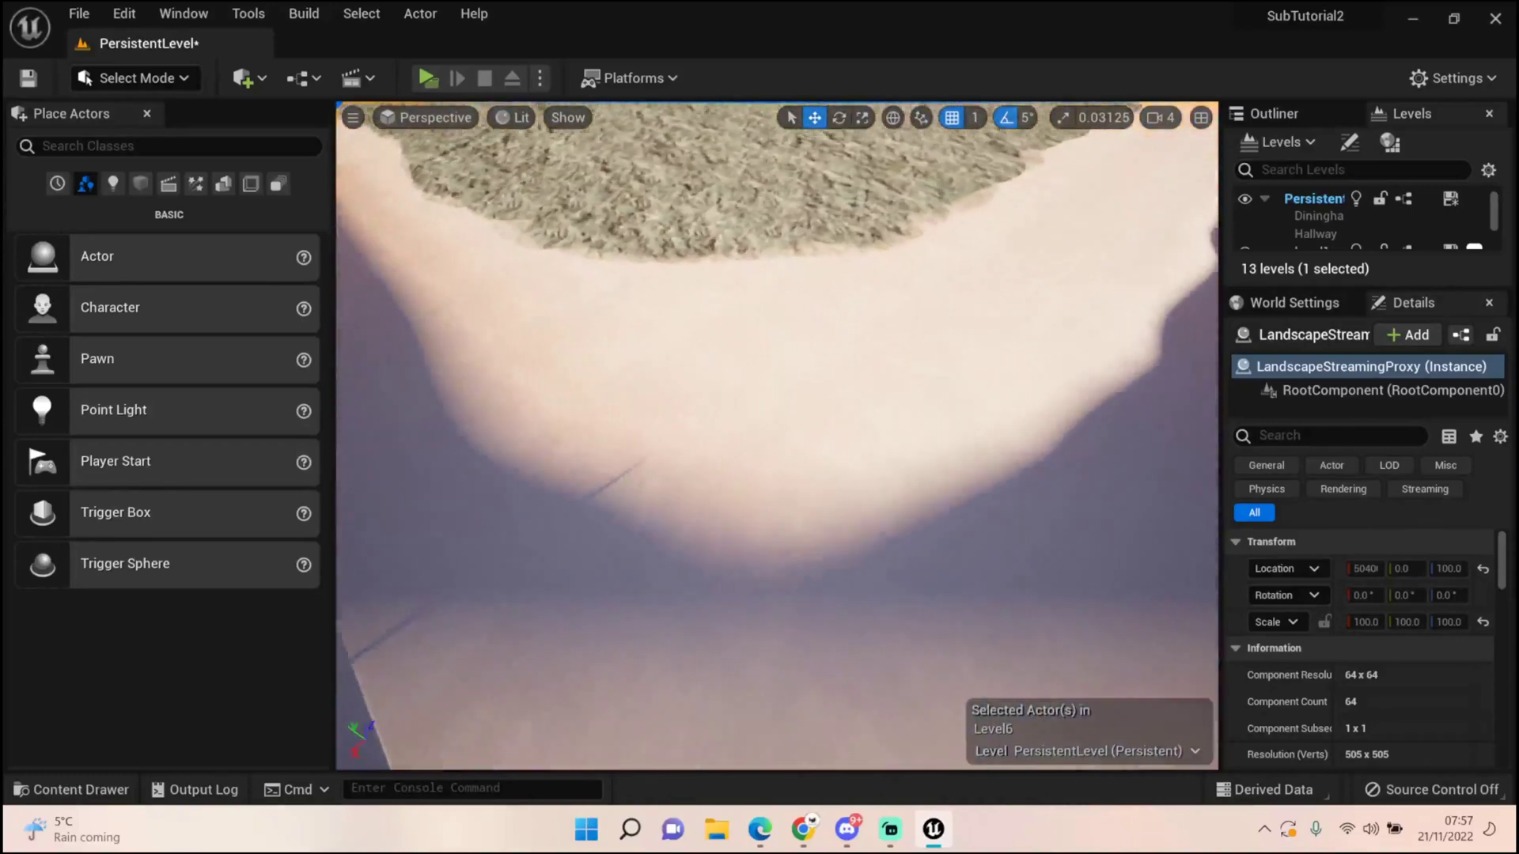
right_drag(804, 586, 802, 475)
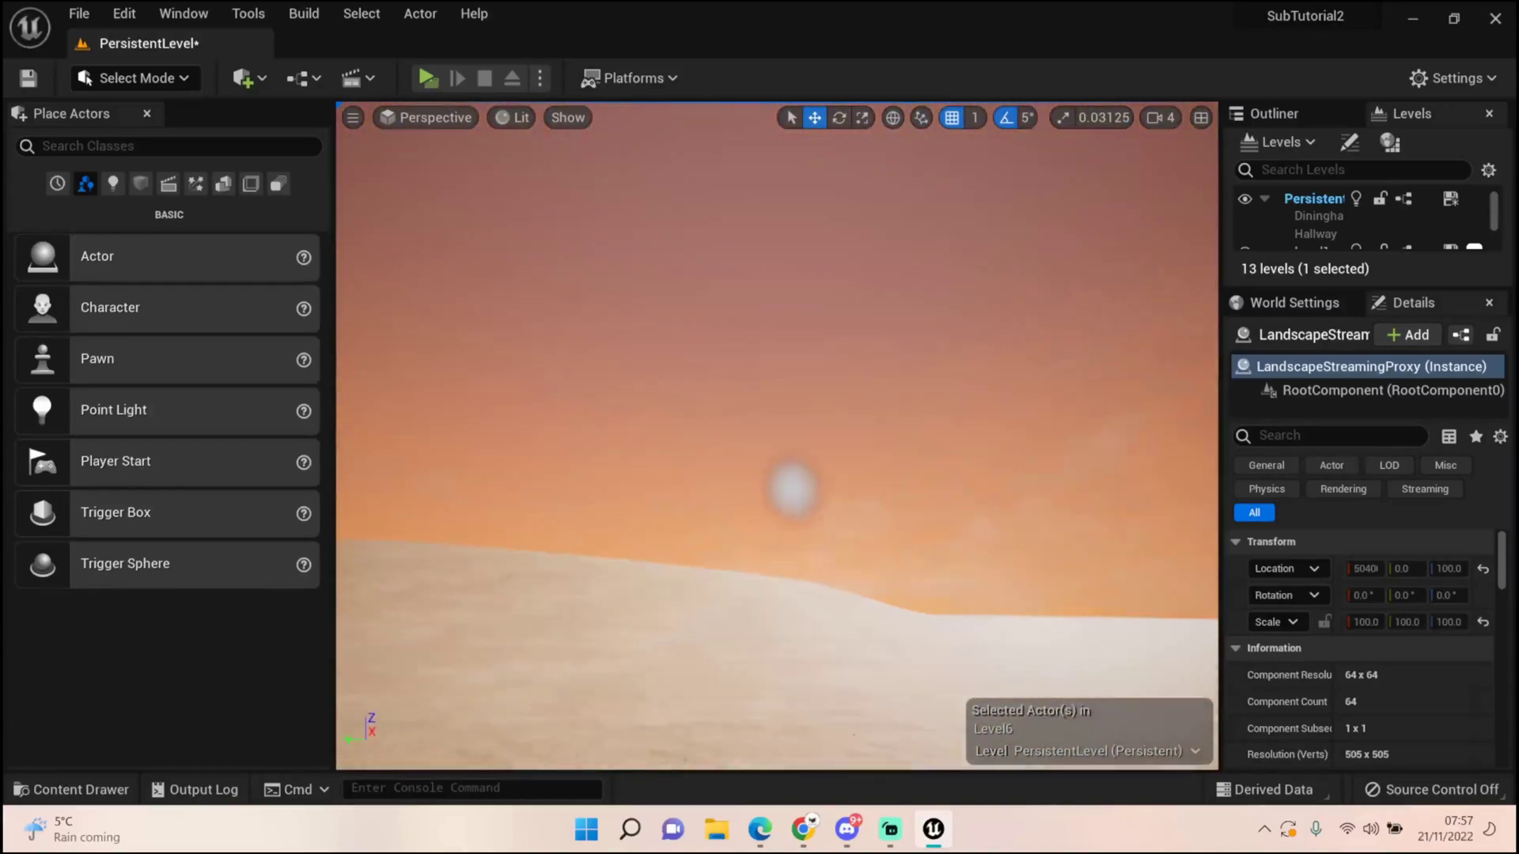
right_drag(802, 475, 766, 483)
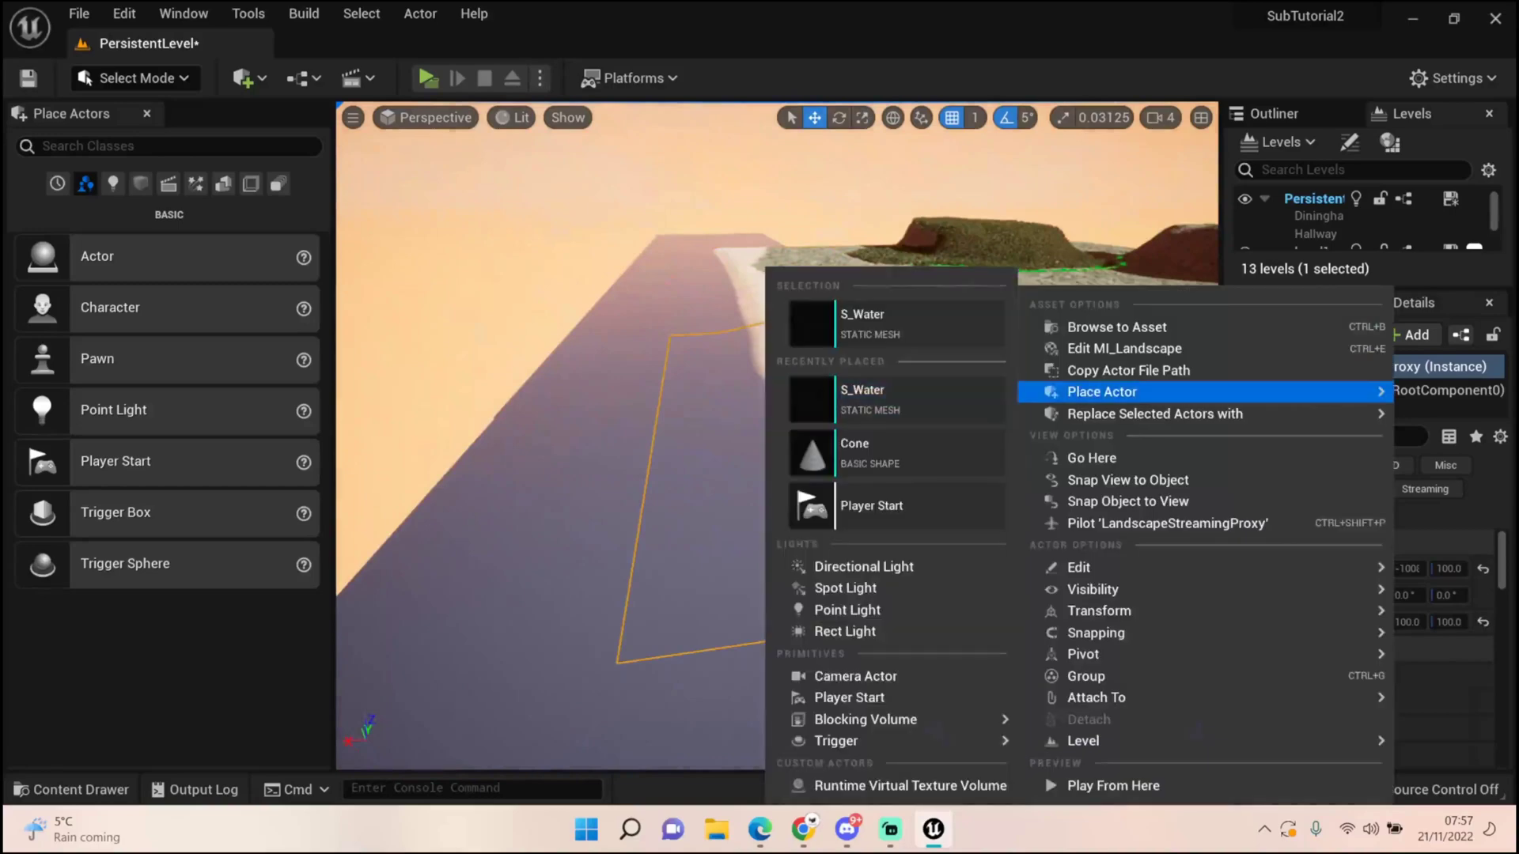
right_click(742, 188)
text(w)
mouse_move(739, 188)
right_down()
mouse_move(831, 190)
mouse_move(704, 162)
mouse_move(491, 168)
mouse_move(749, 205)
right_up()
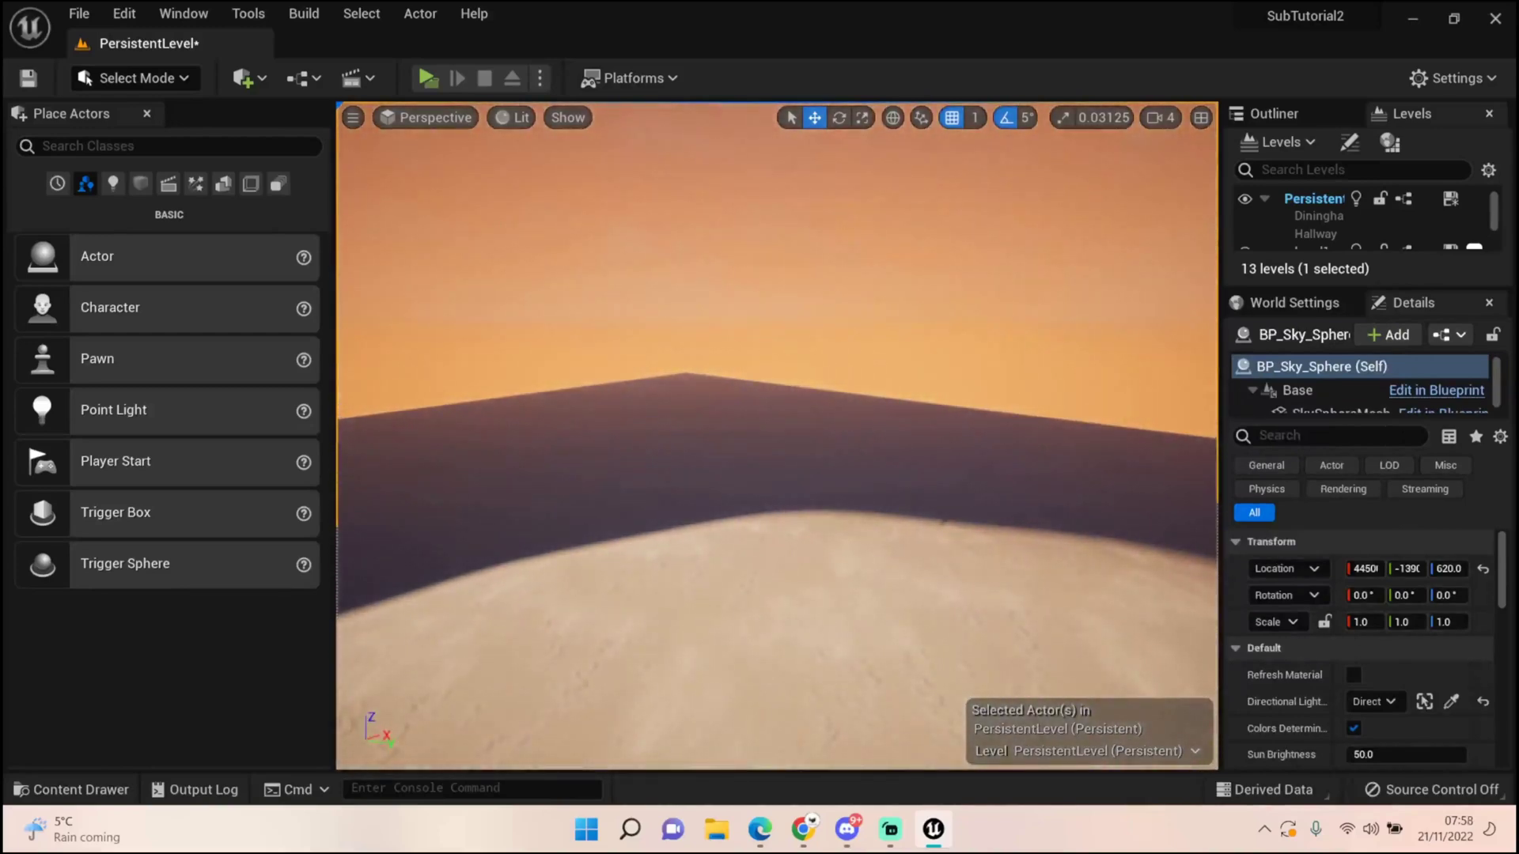
Look through the Brushify Procedural and Meshes content folders, including Grasslands and Ground/Forest, for further usable assets.
key(ctrl+space)
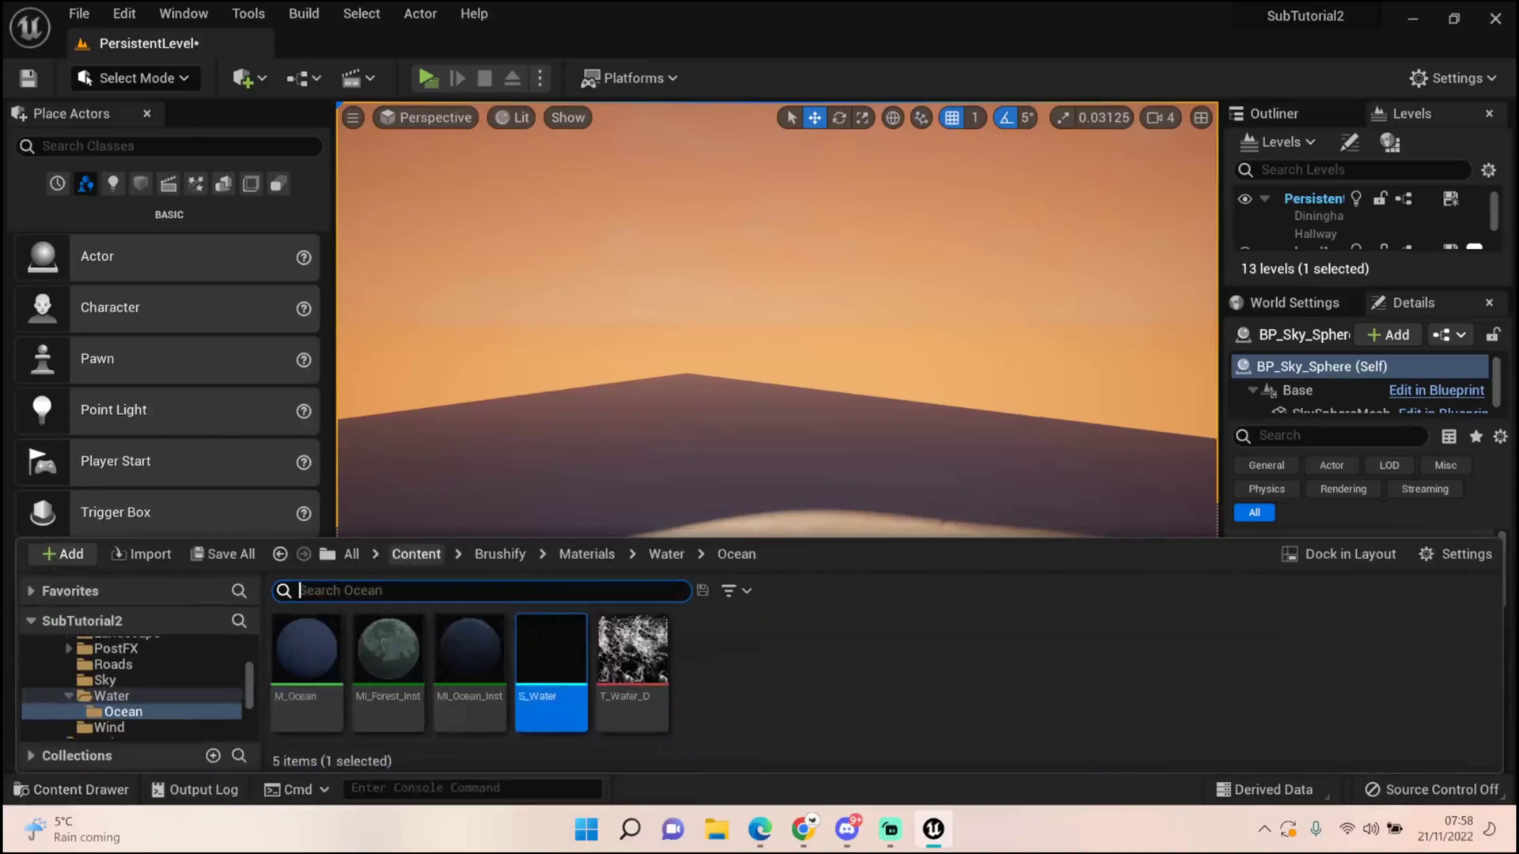
double_click(395, 649)
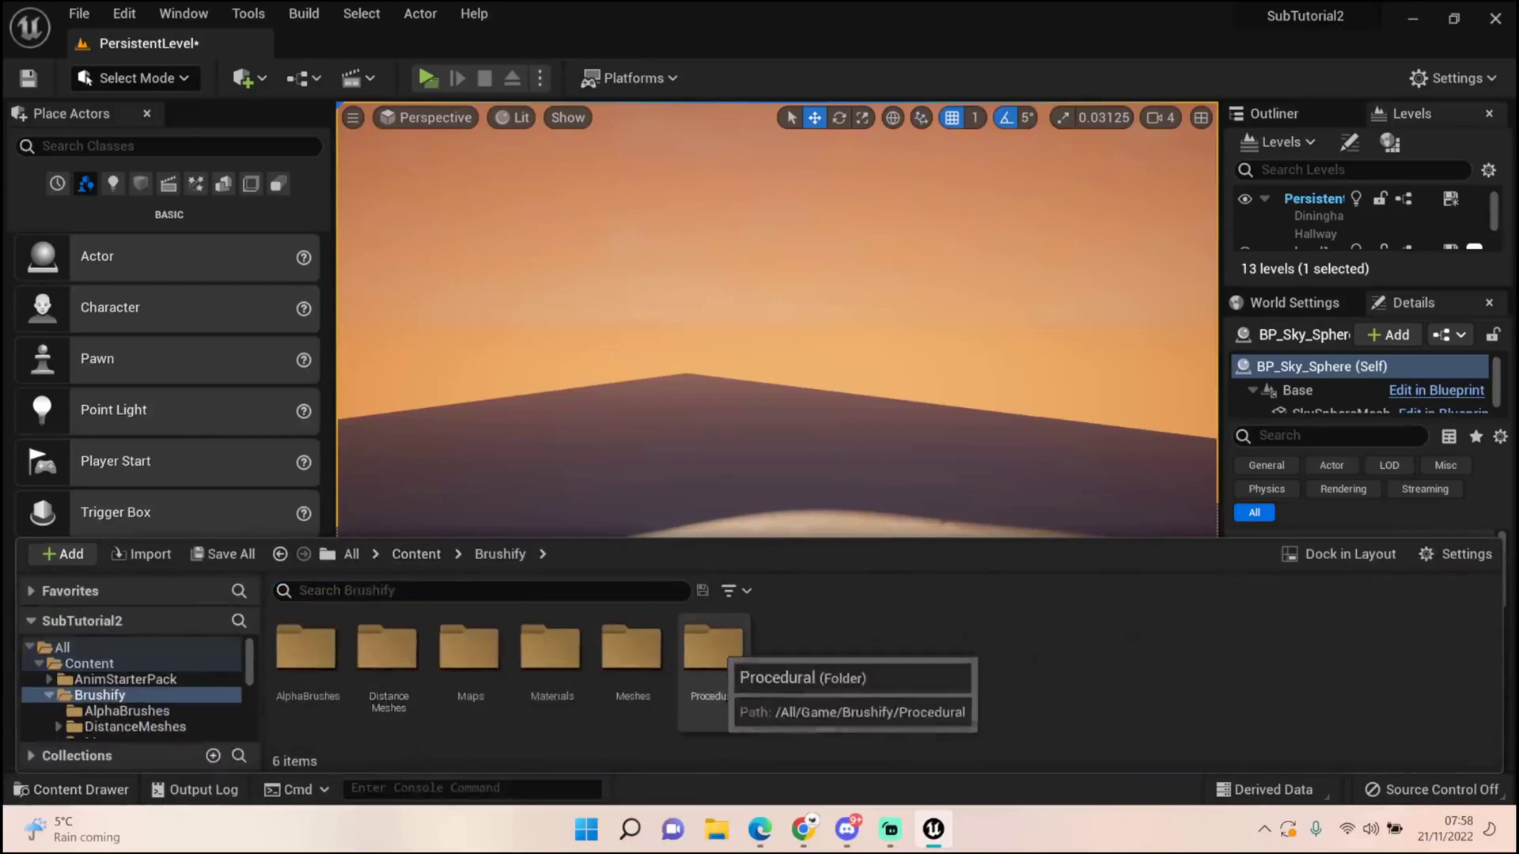
double_click(712, 649)
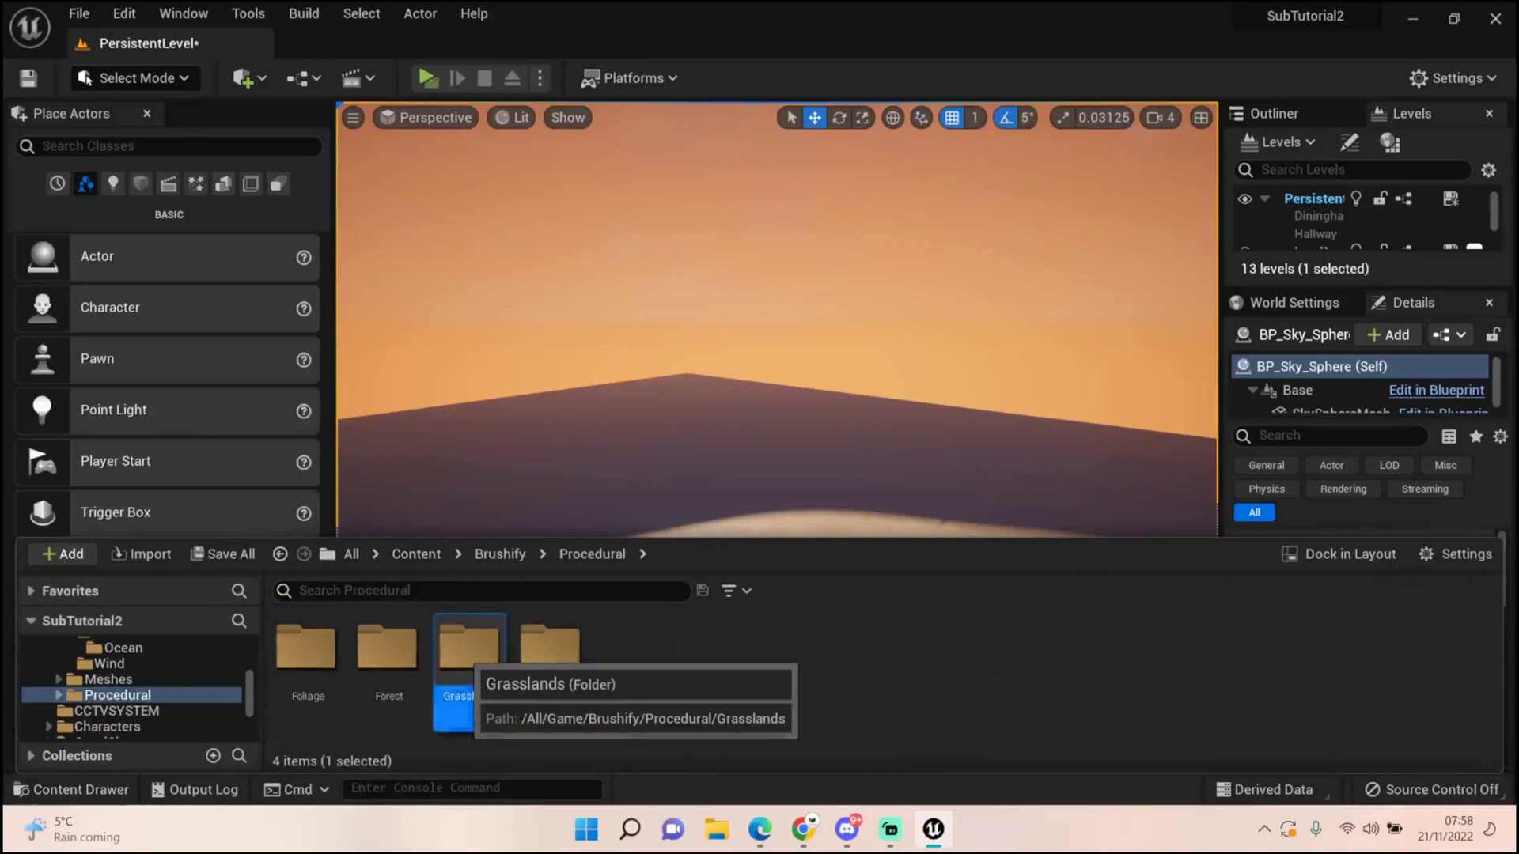
double_click(469, 650)
click(591, 554)
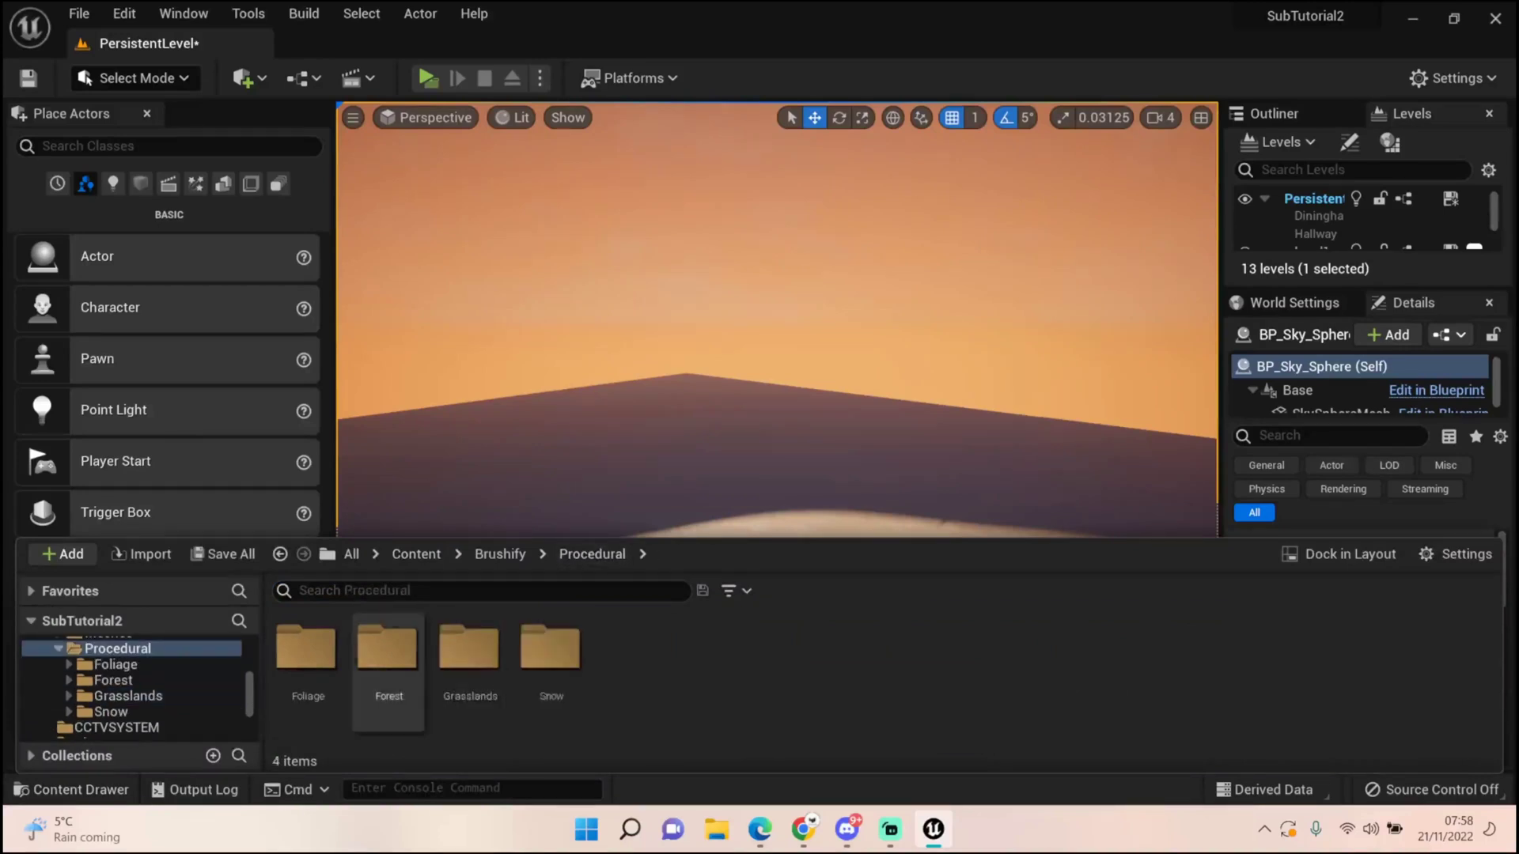
click(500, 555)
click(500, 555)
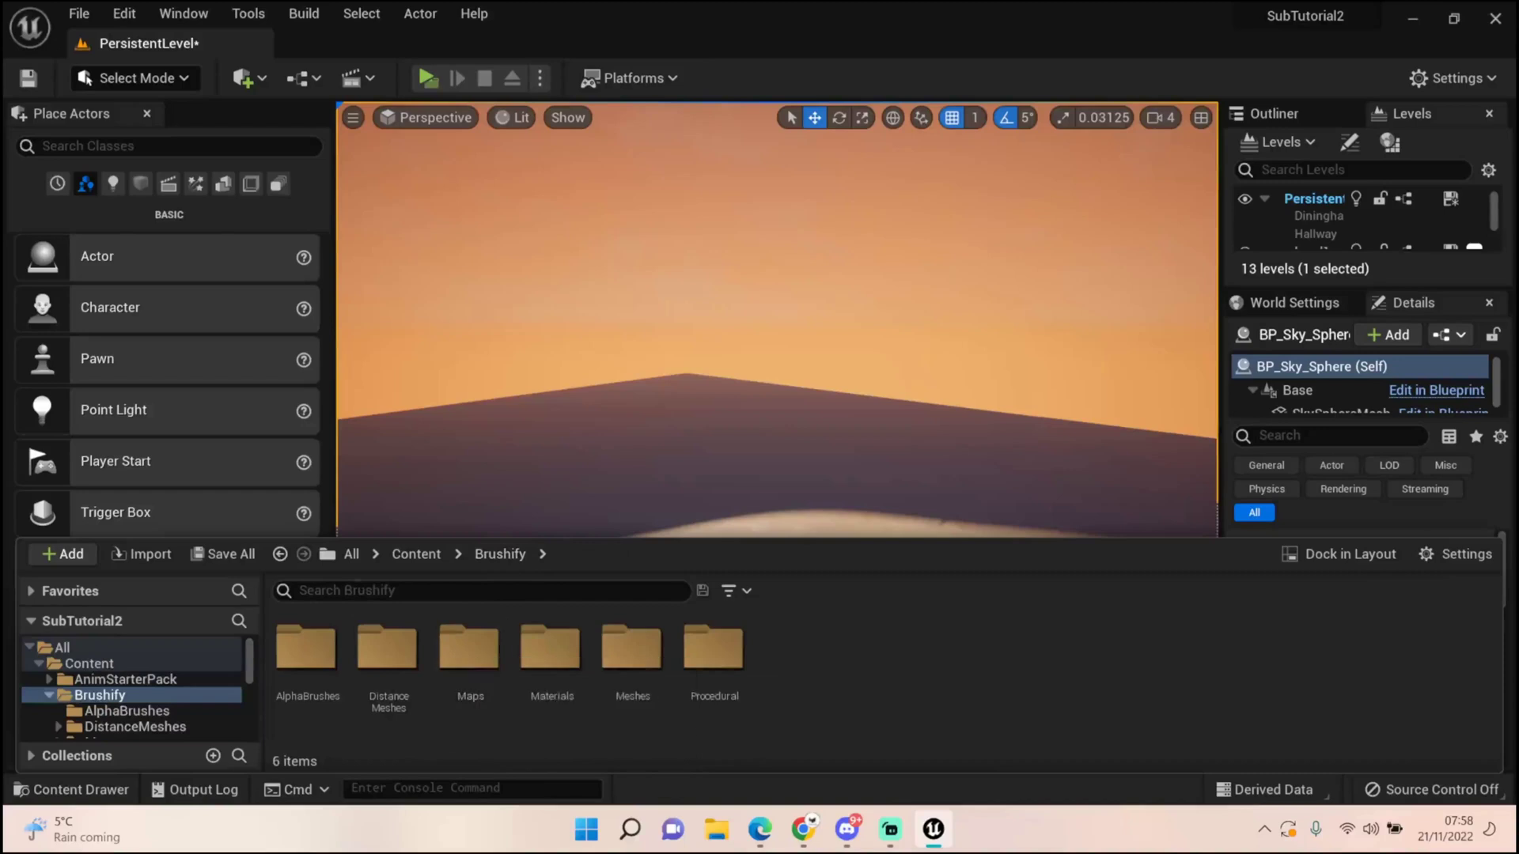
double_click(631, 653)
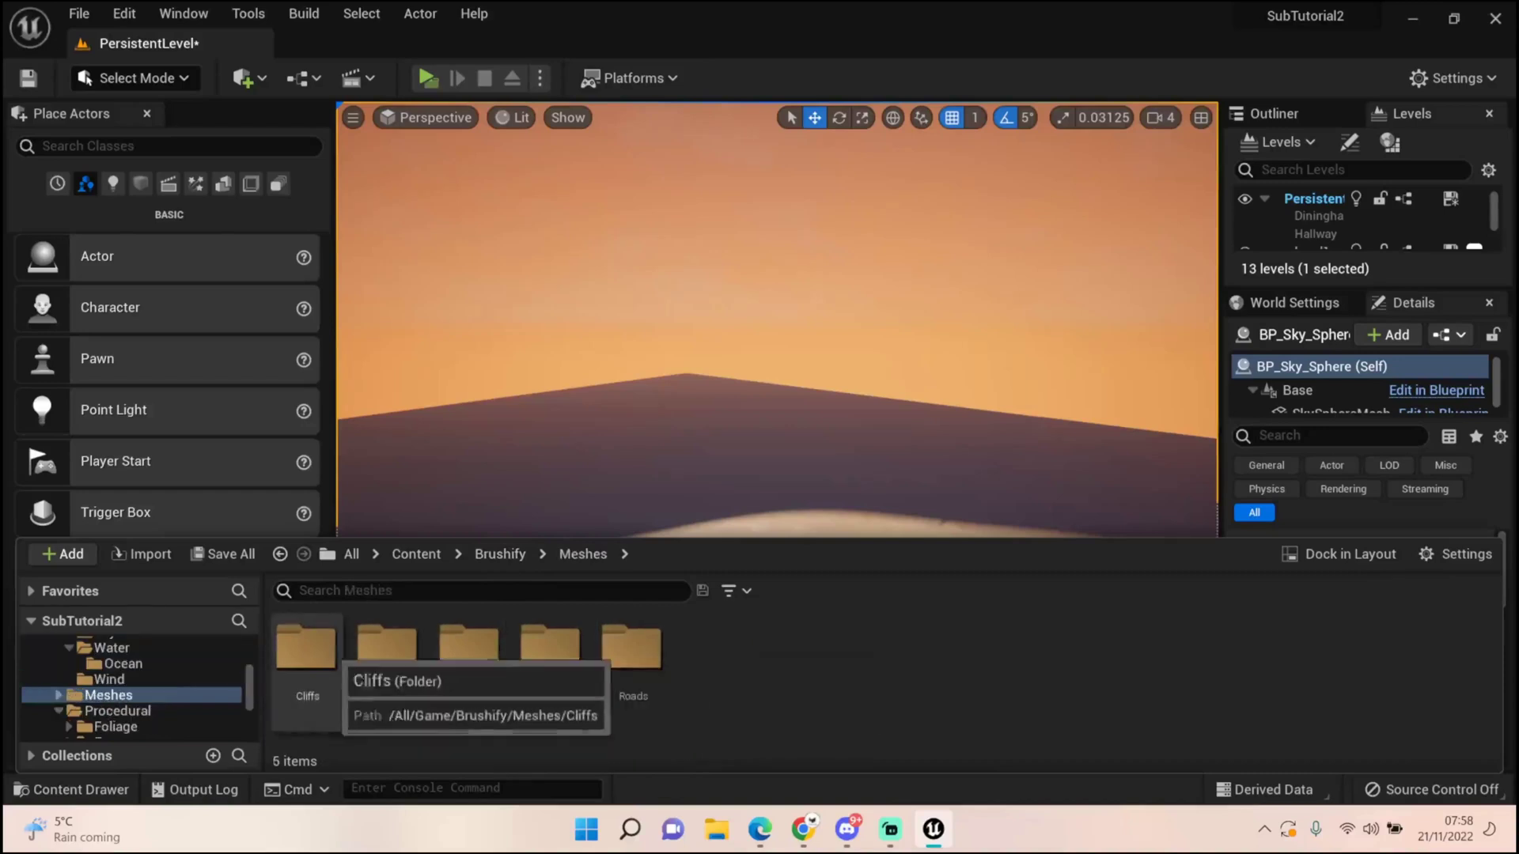
double_click(469, 657)
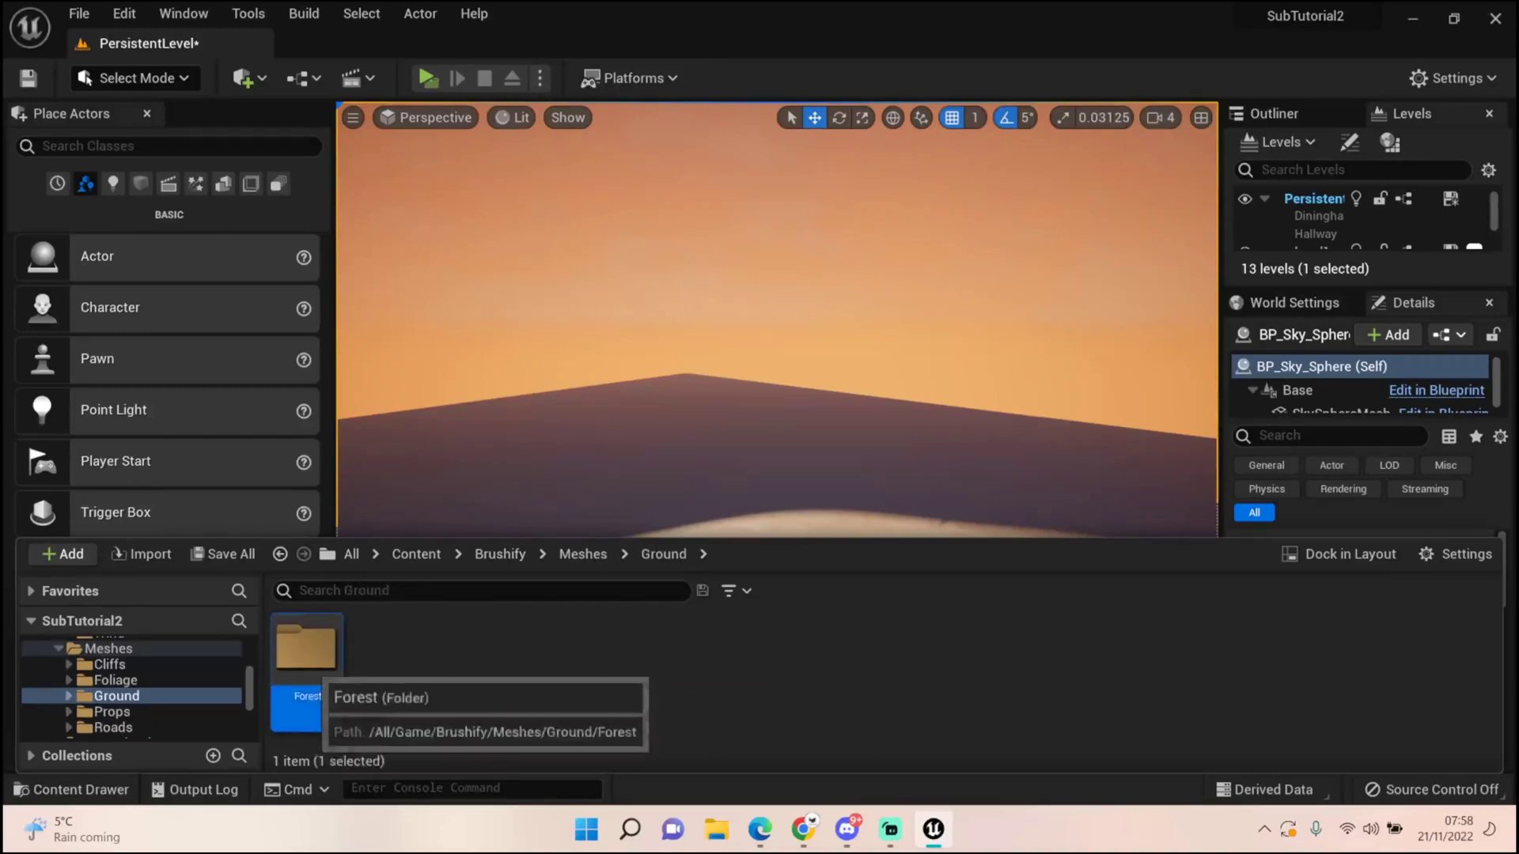
double_click(306, 652)
click(663, 554)
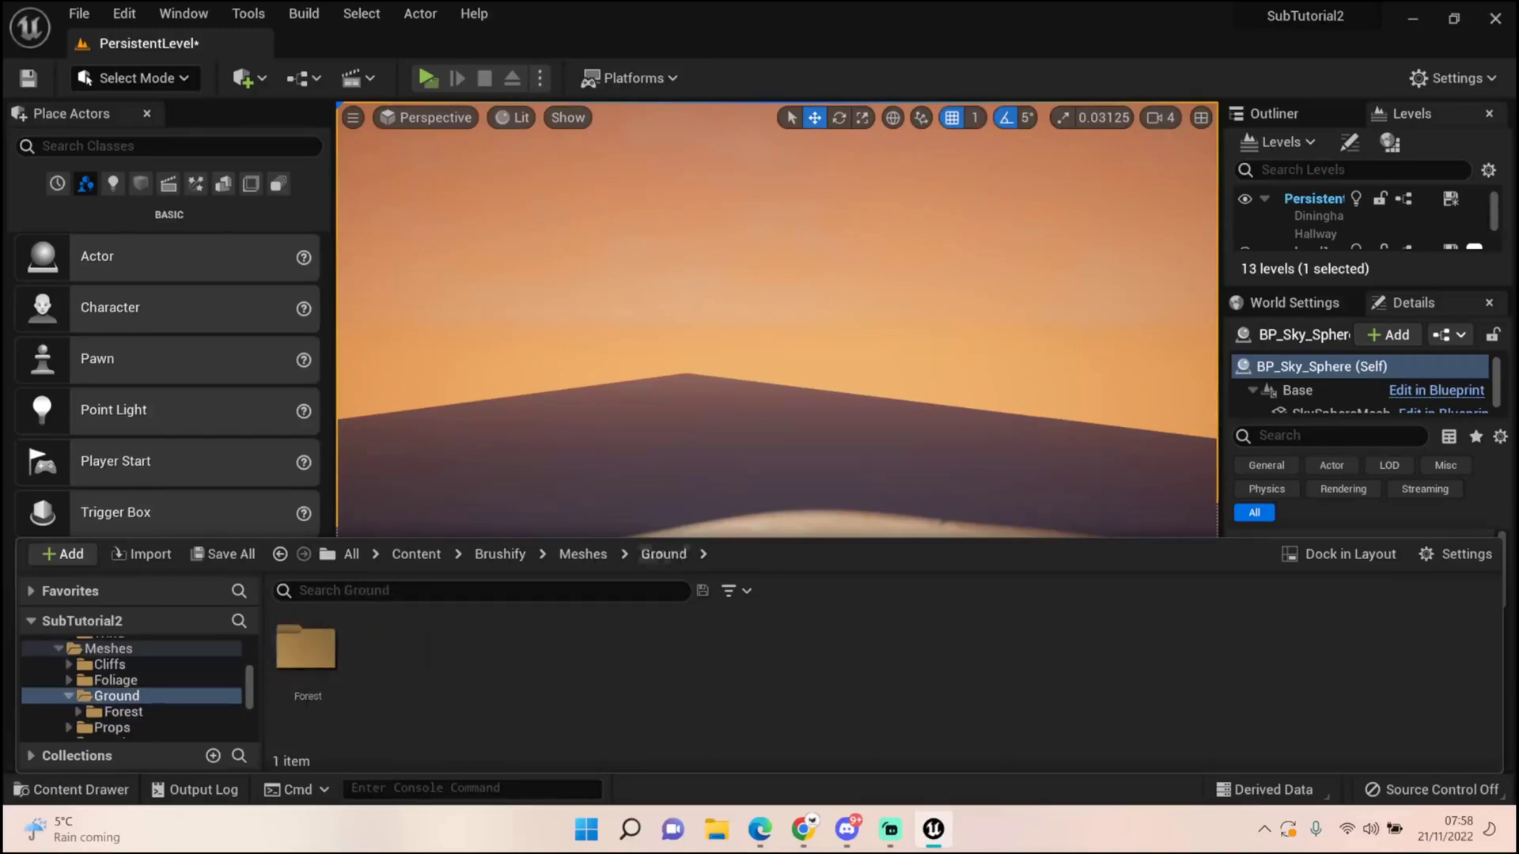
click(583, 554)
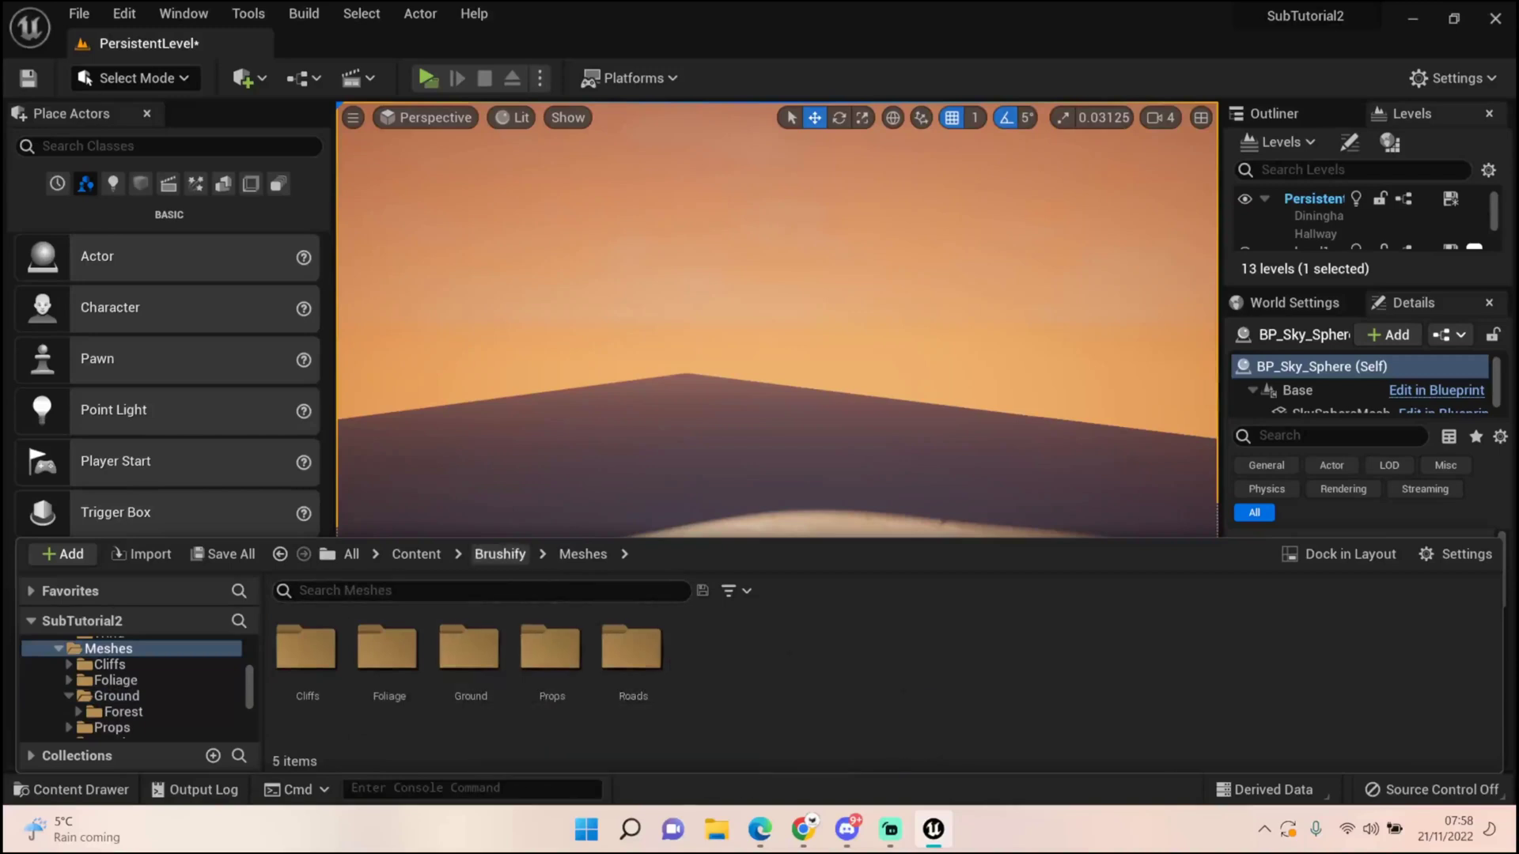
click(500, 554)
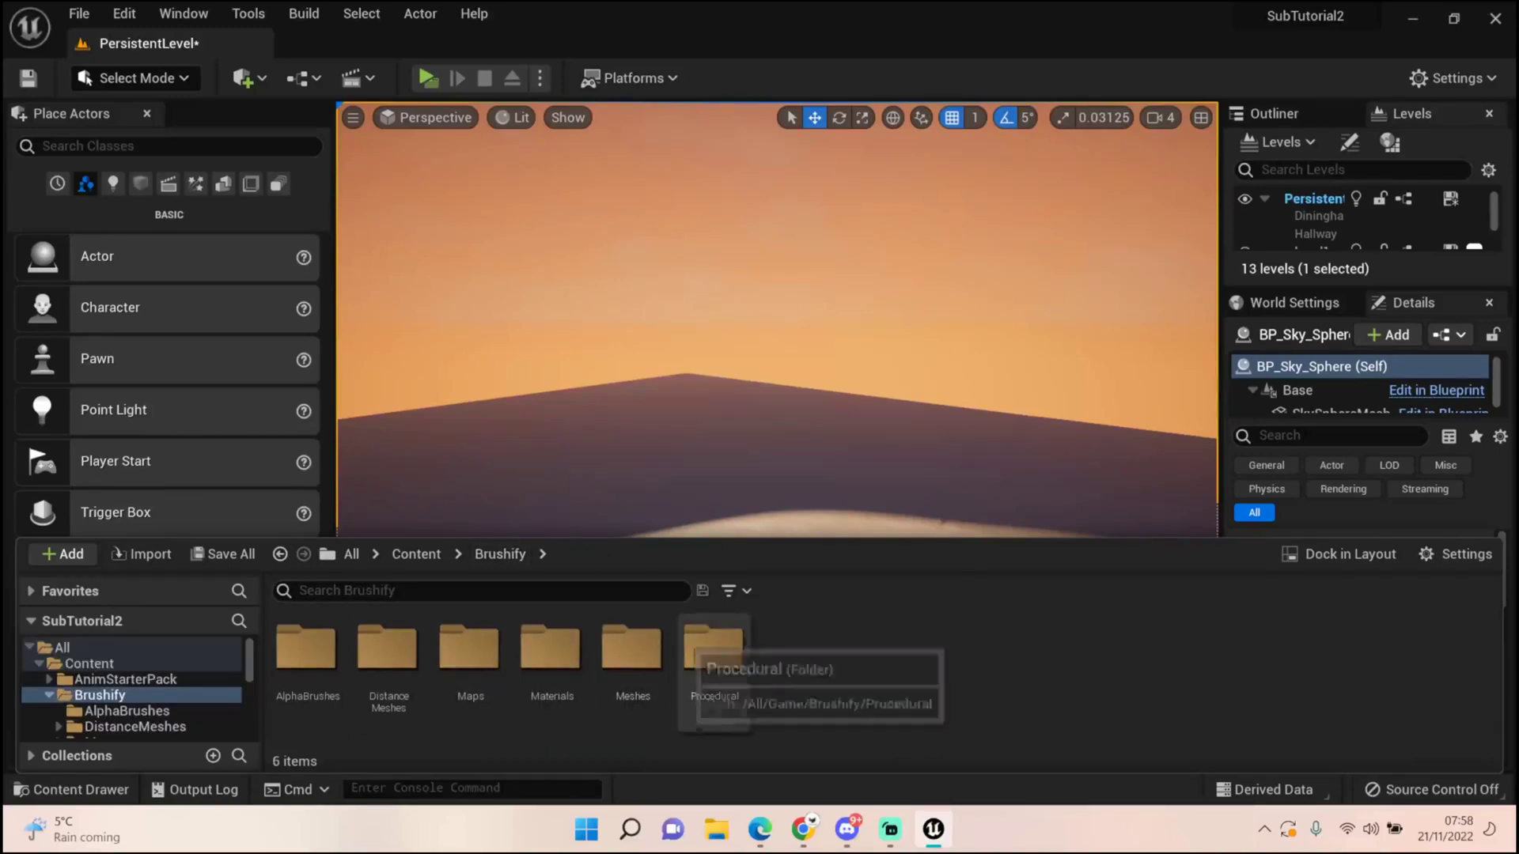
Place the S_Generic_Erosion_01 static mesh from the Brushify DistanceMeshes/Generic_Erosion_01 folder into the level above the coast.
double_click(387, 657)
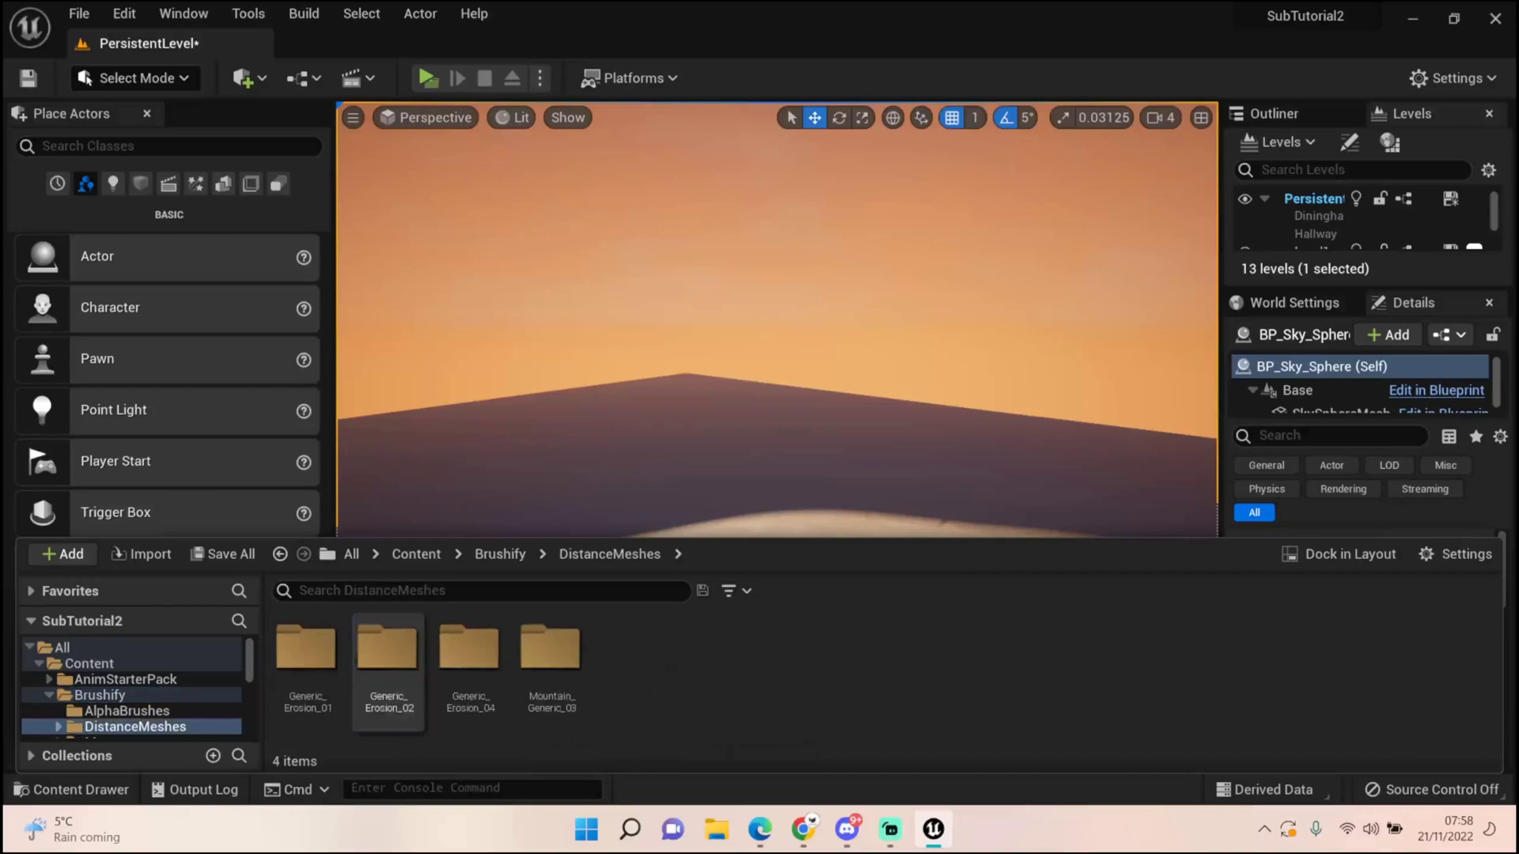
double_click(306, 652)
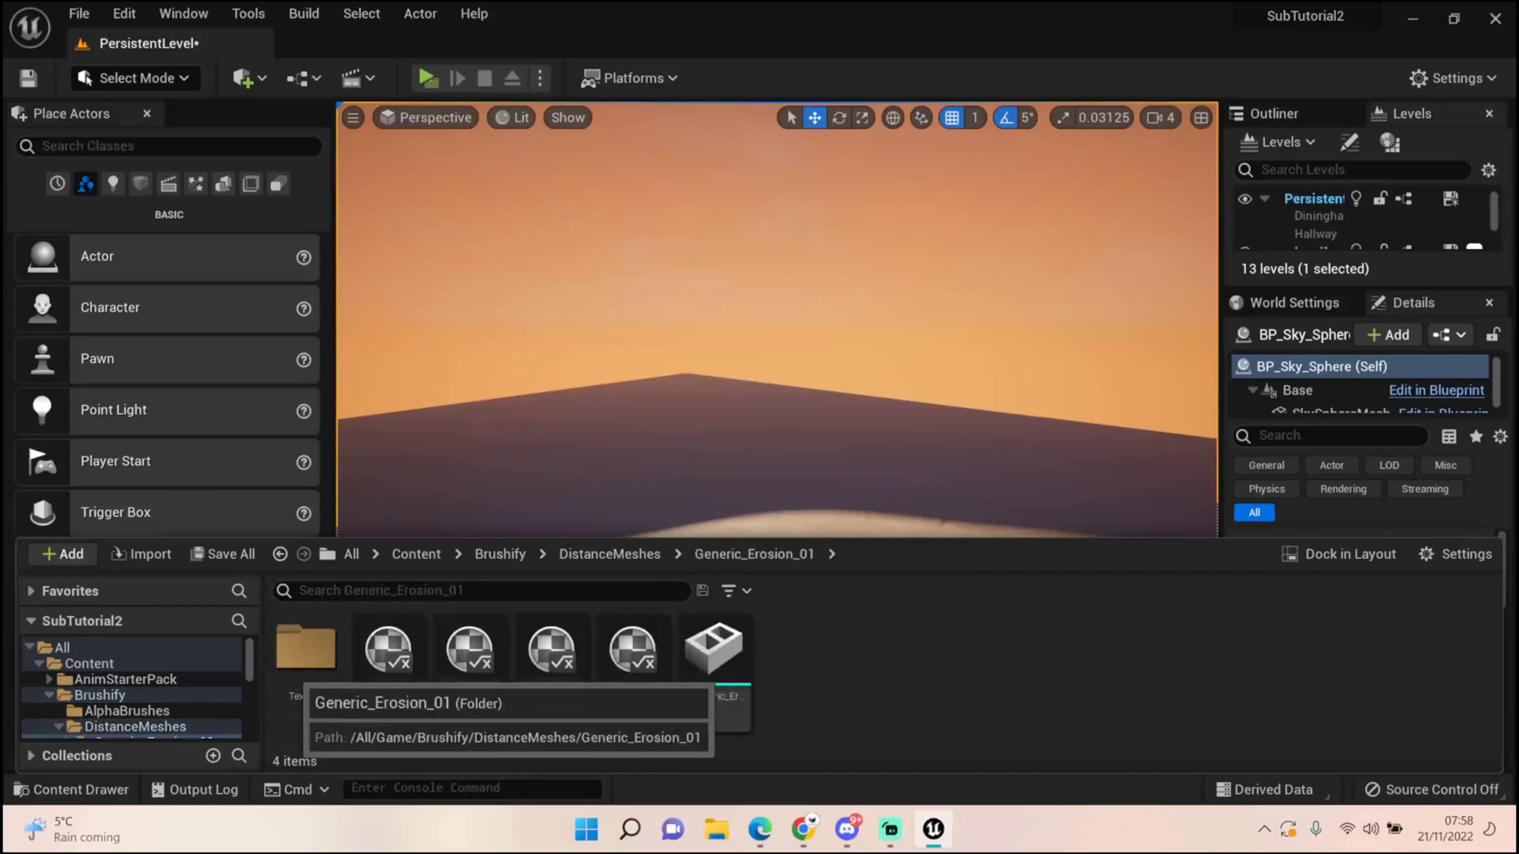
mouse_move(712, 649)
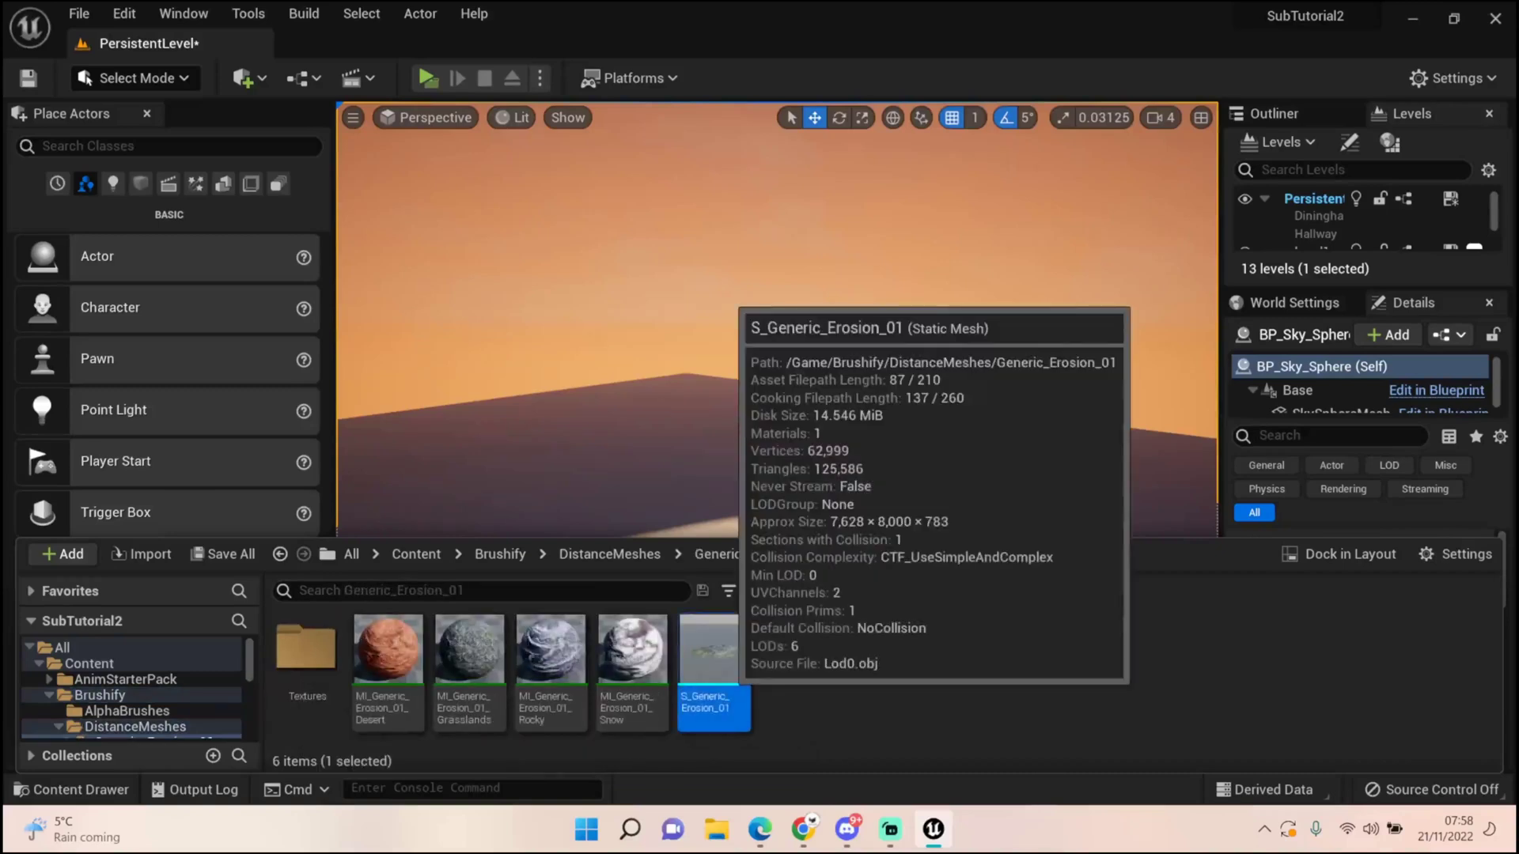
key(Return)
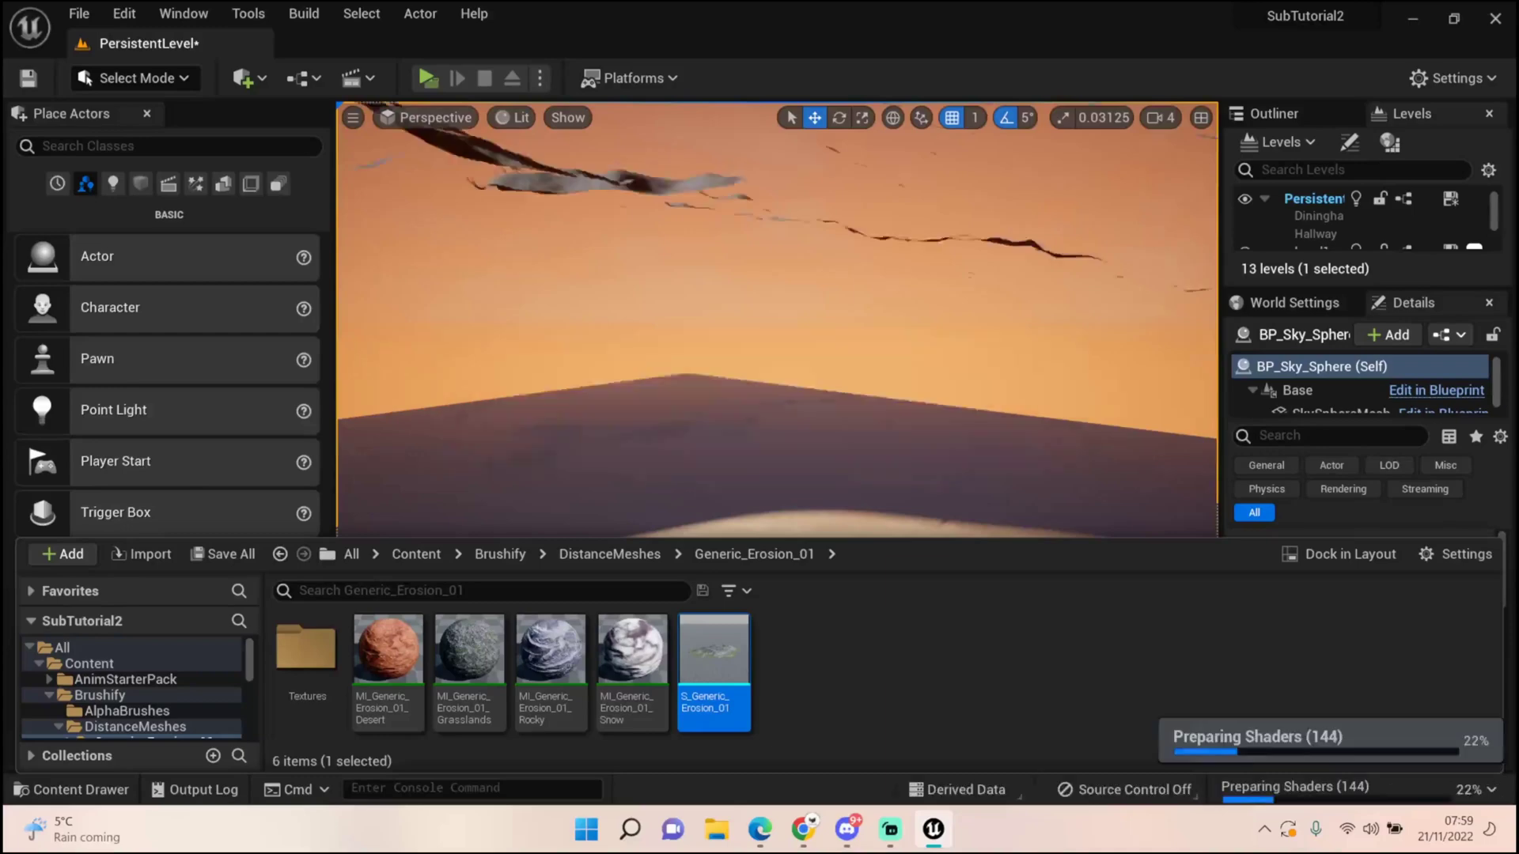
right_drag(777, 319, 775, 389)
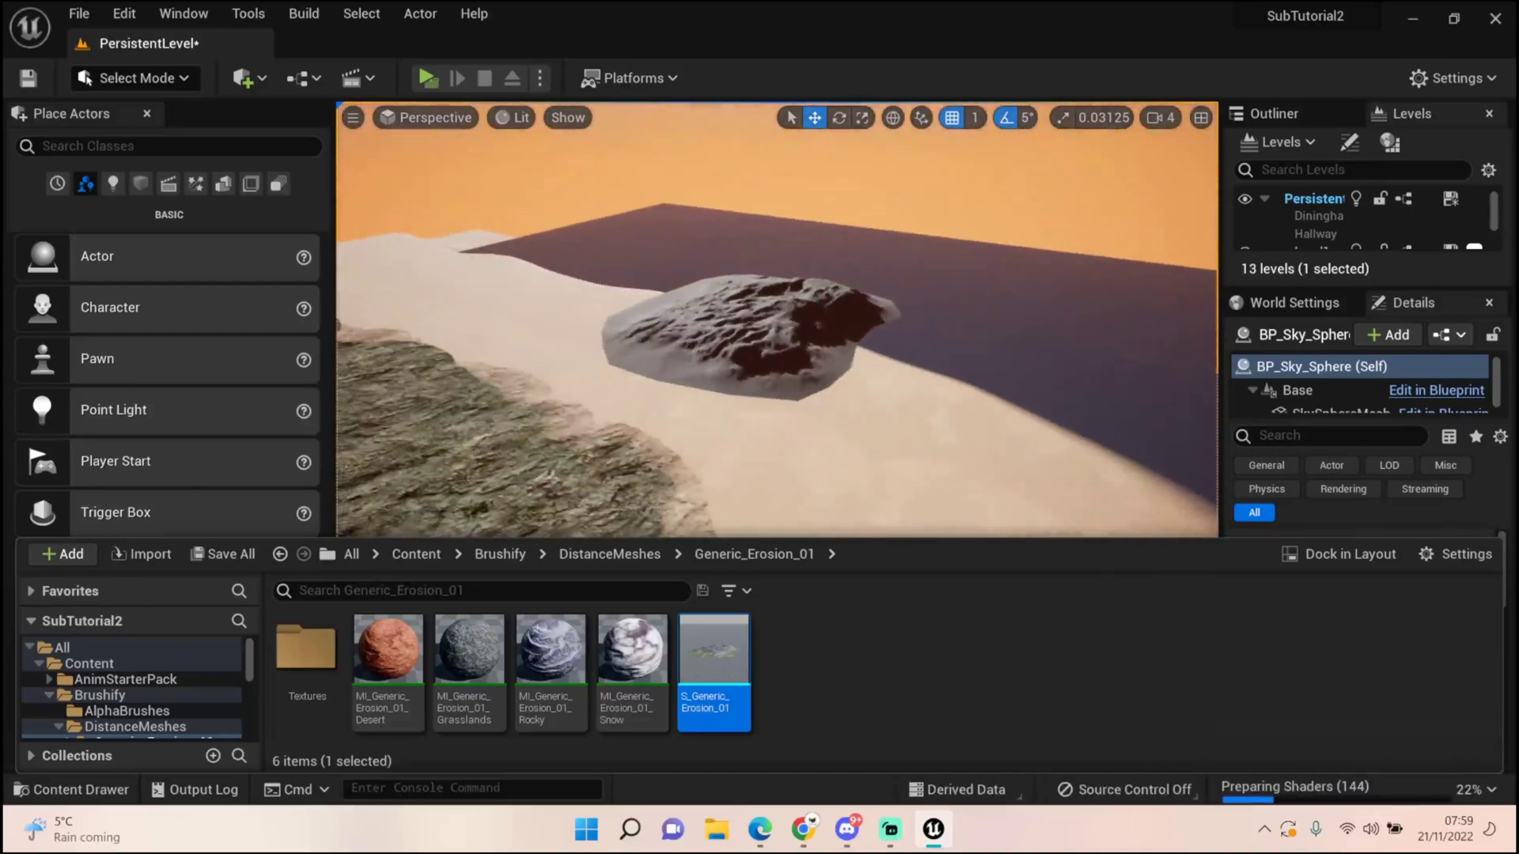
click(933, 316)
right_drag(934, 316, 981, 316)
drag(834, 297, 1250, 340)
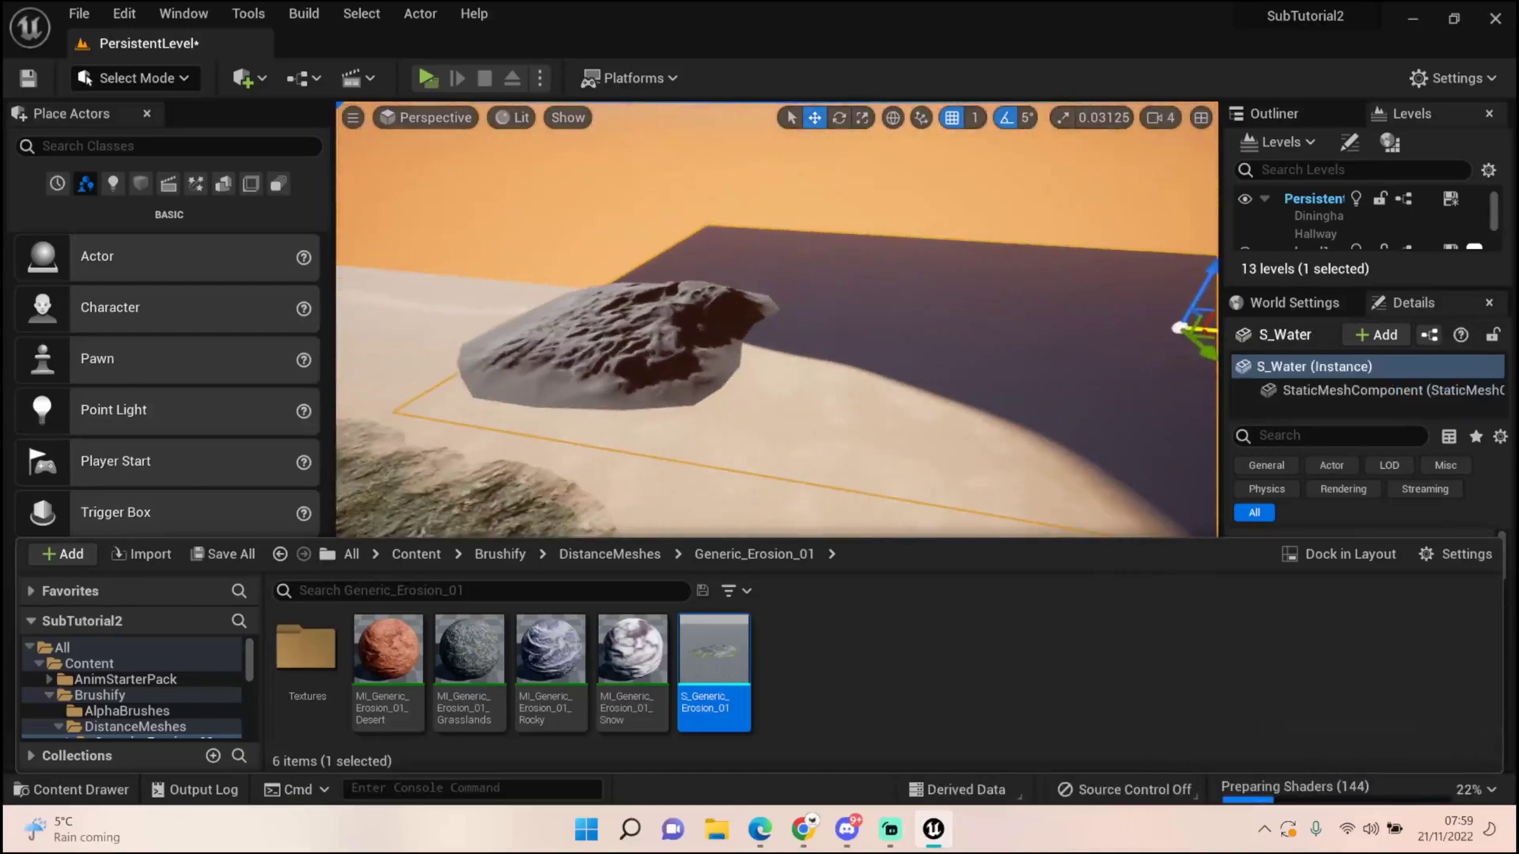
key(ctrl+z)
key(ctrl+z)
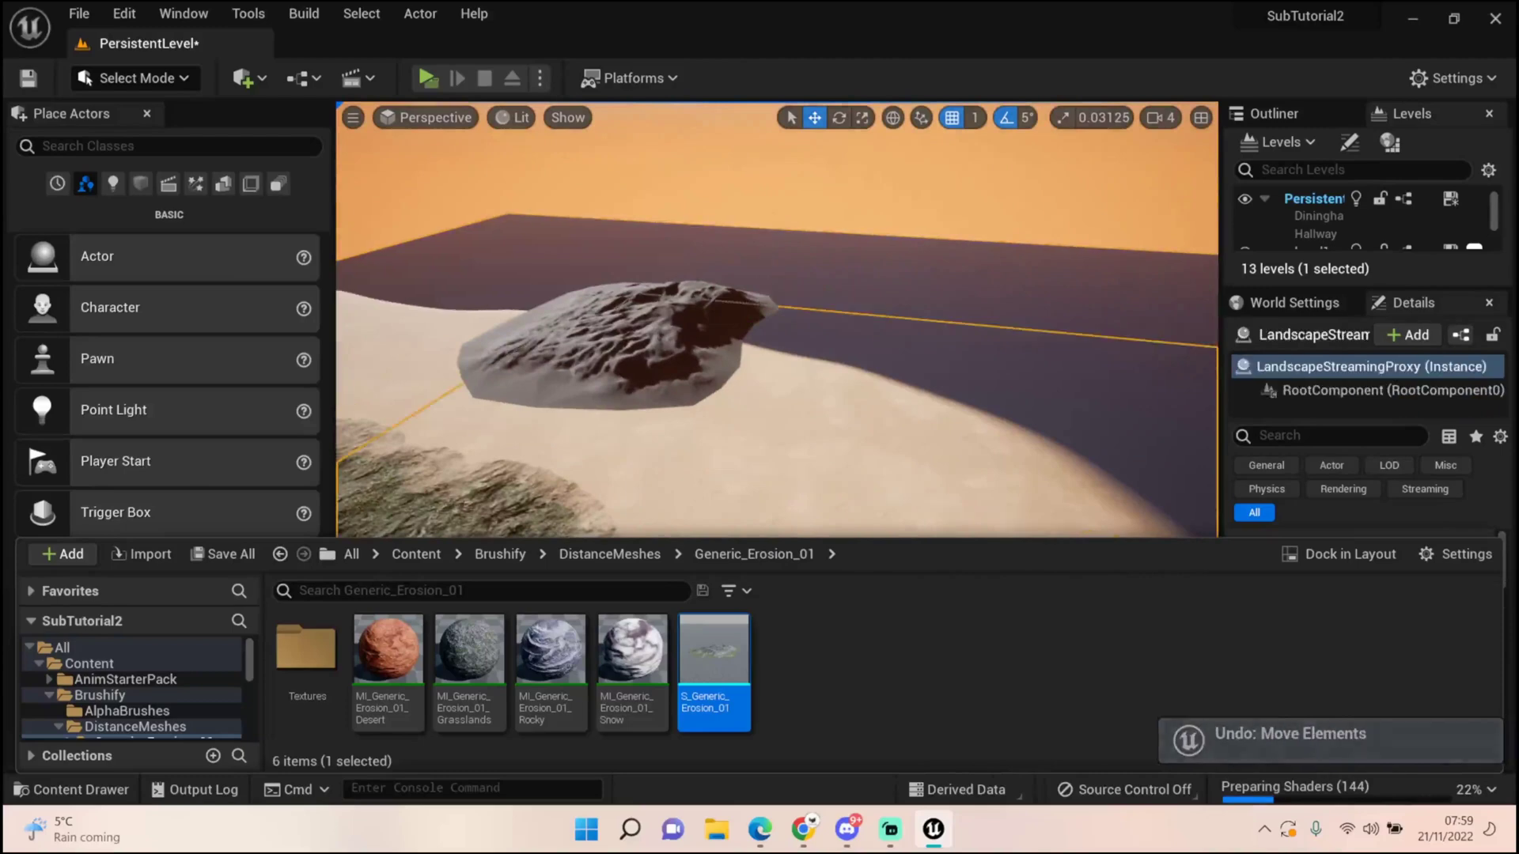
Select the S_Generic_Erosion_01 actor and move it away from the beach to the far corner of the water.
right_drag(777, 320, 727, 237)
key(w)
click(934, 316)
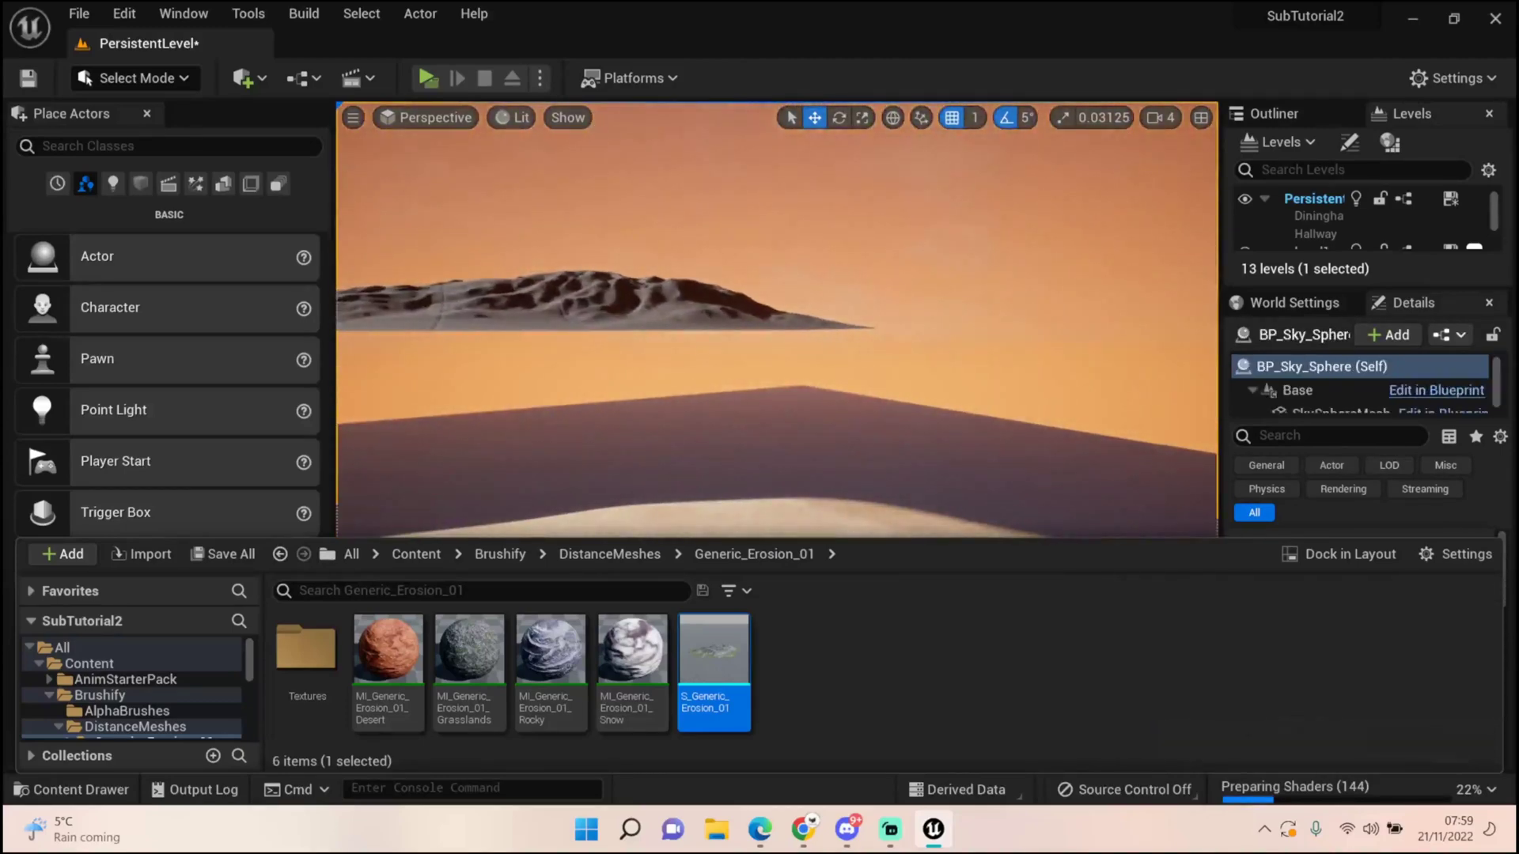
click(1274, 114)
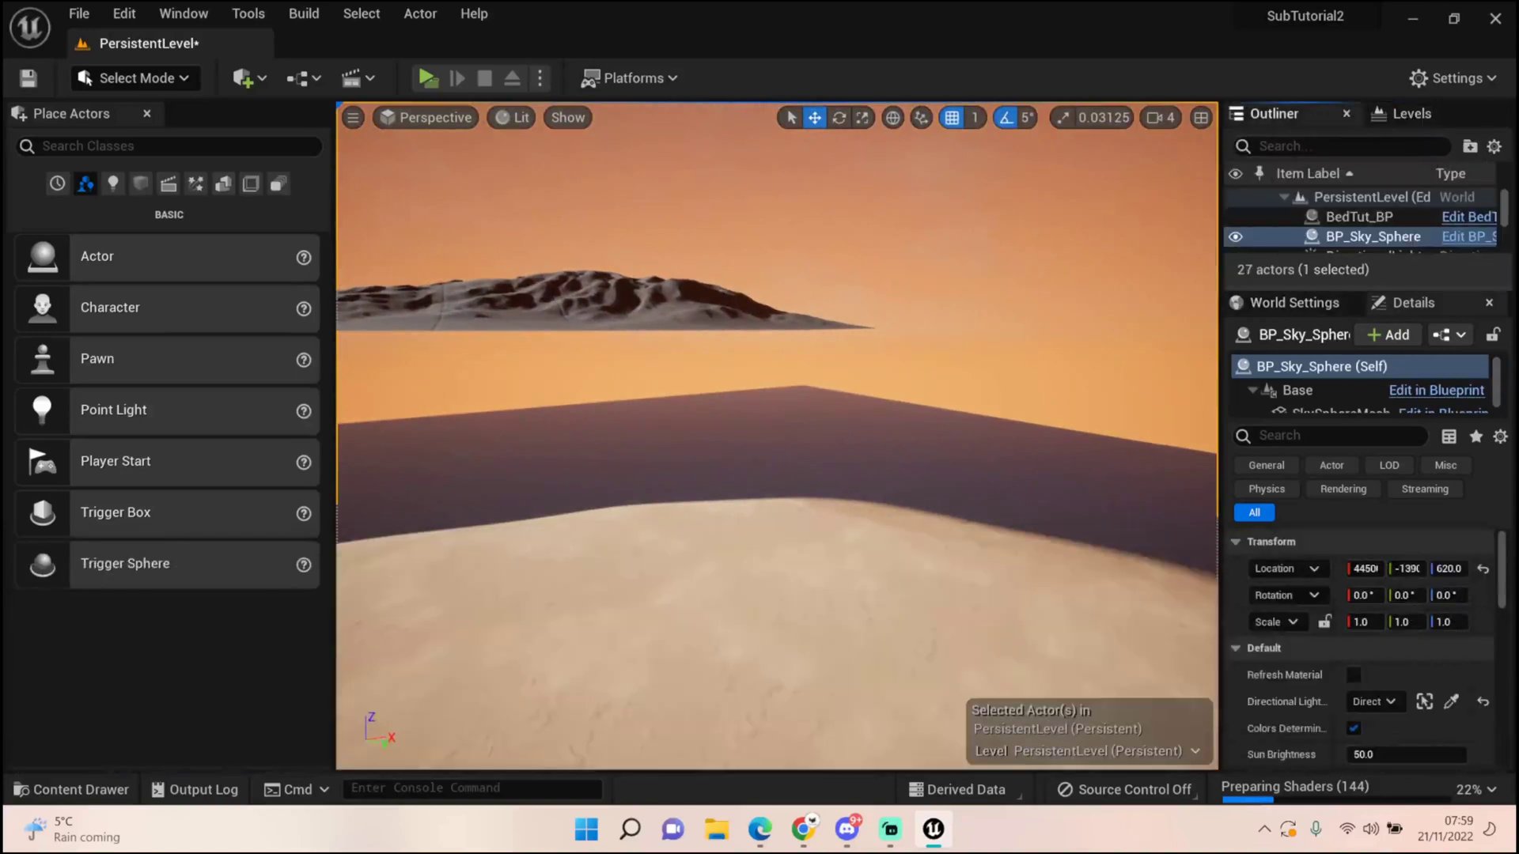
drag(1369, 287, 1368, 709)
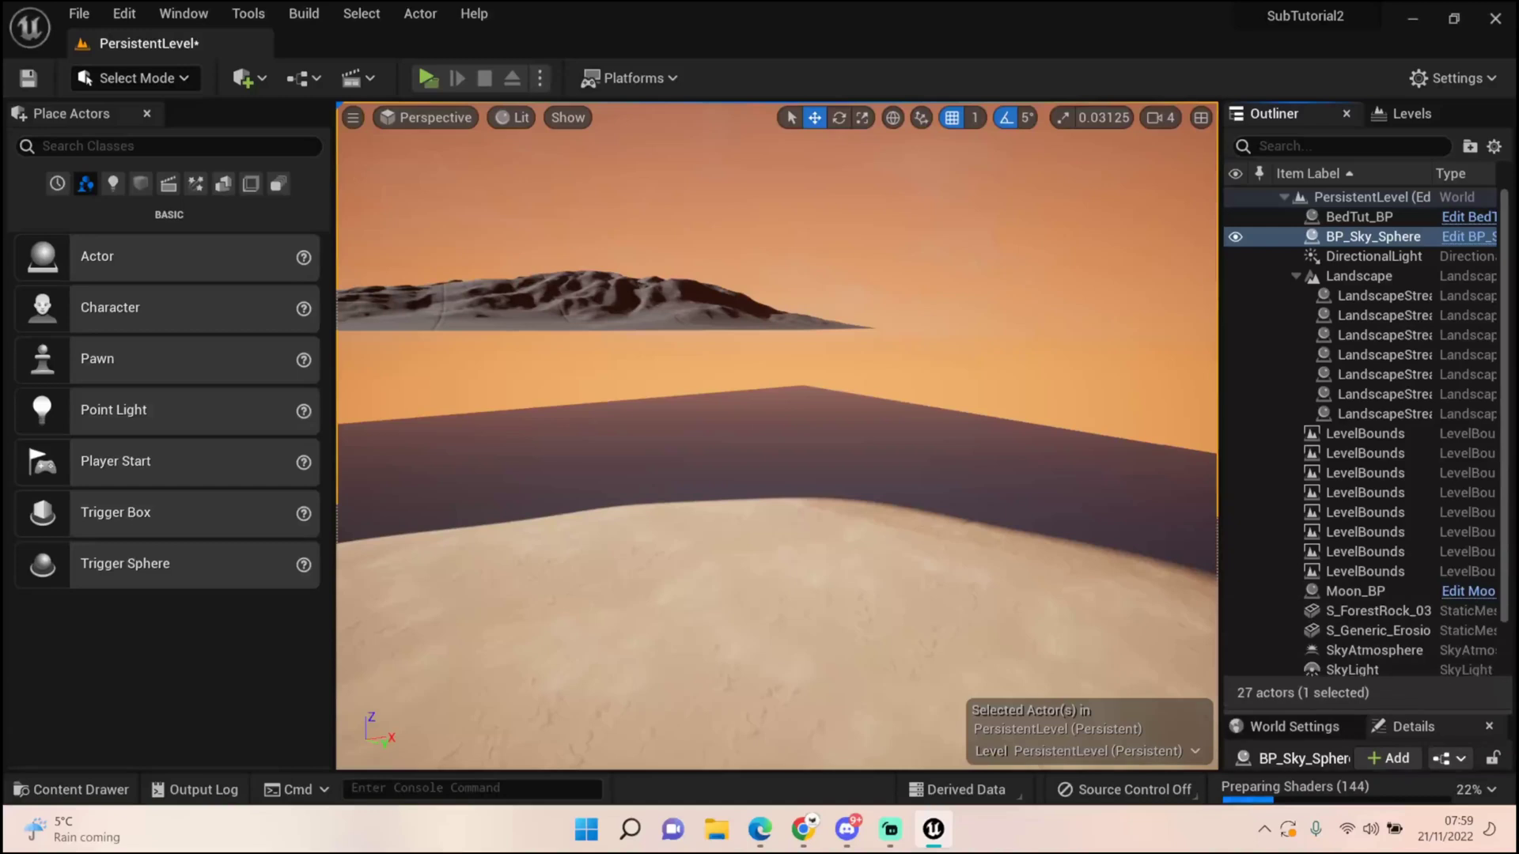
click(1377, 631)
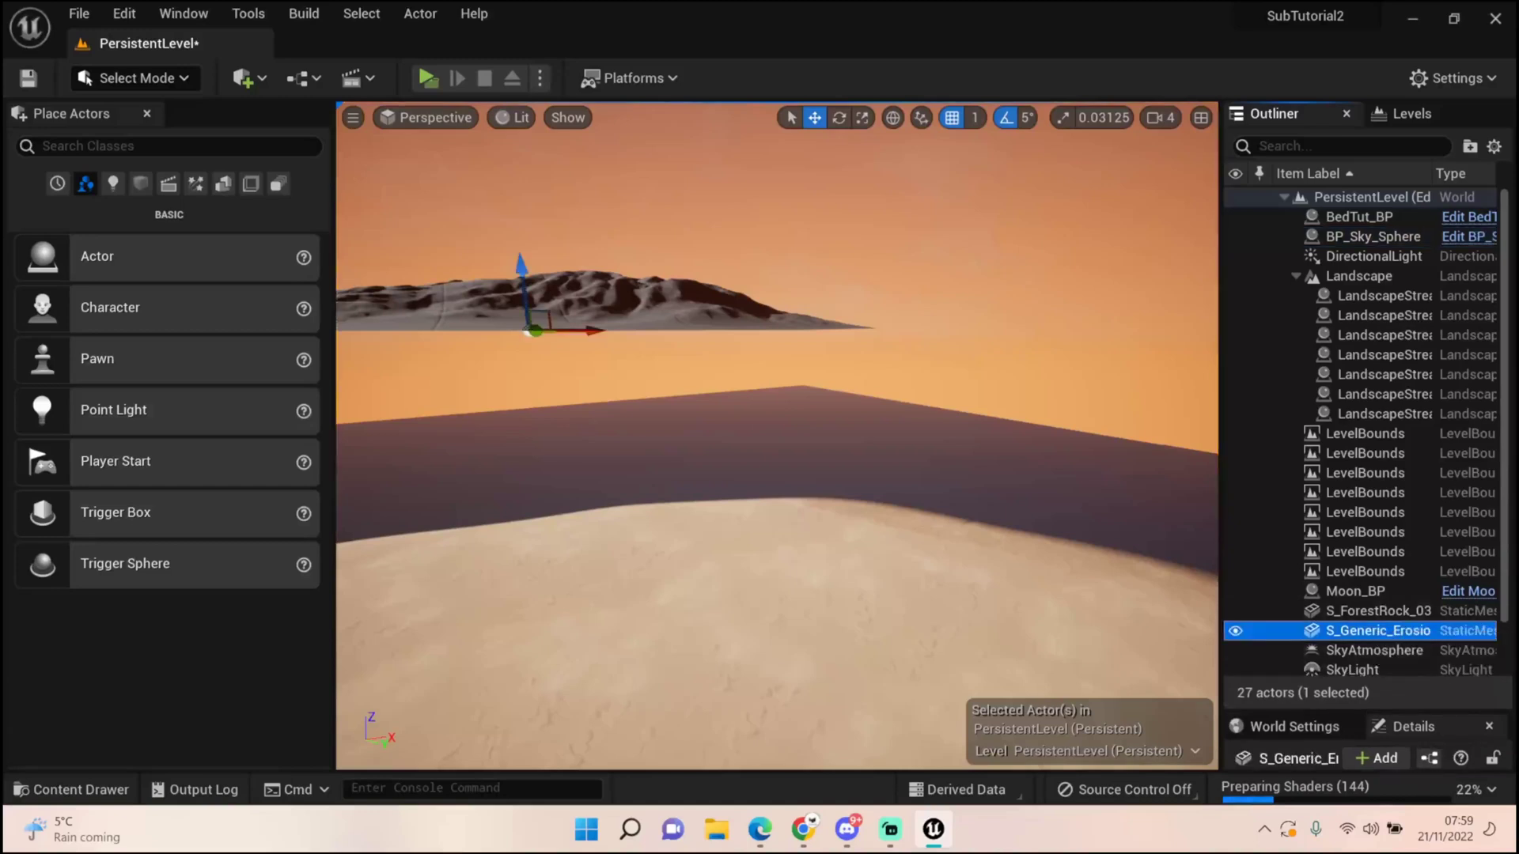
drag(589, 331, 1266, 329)
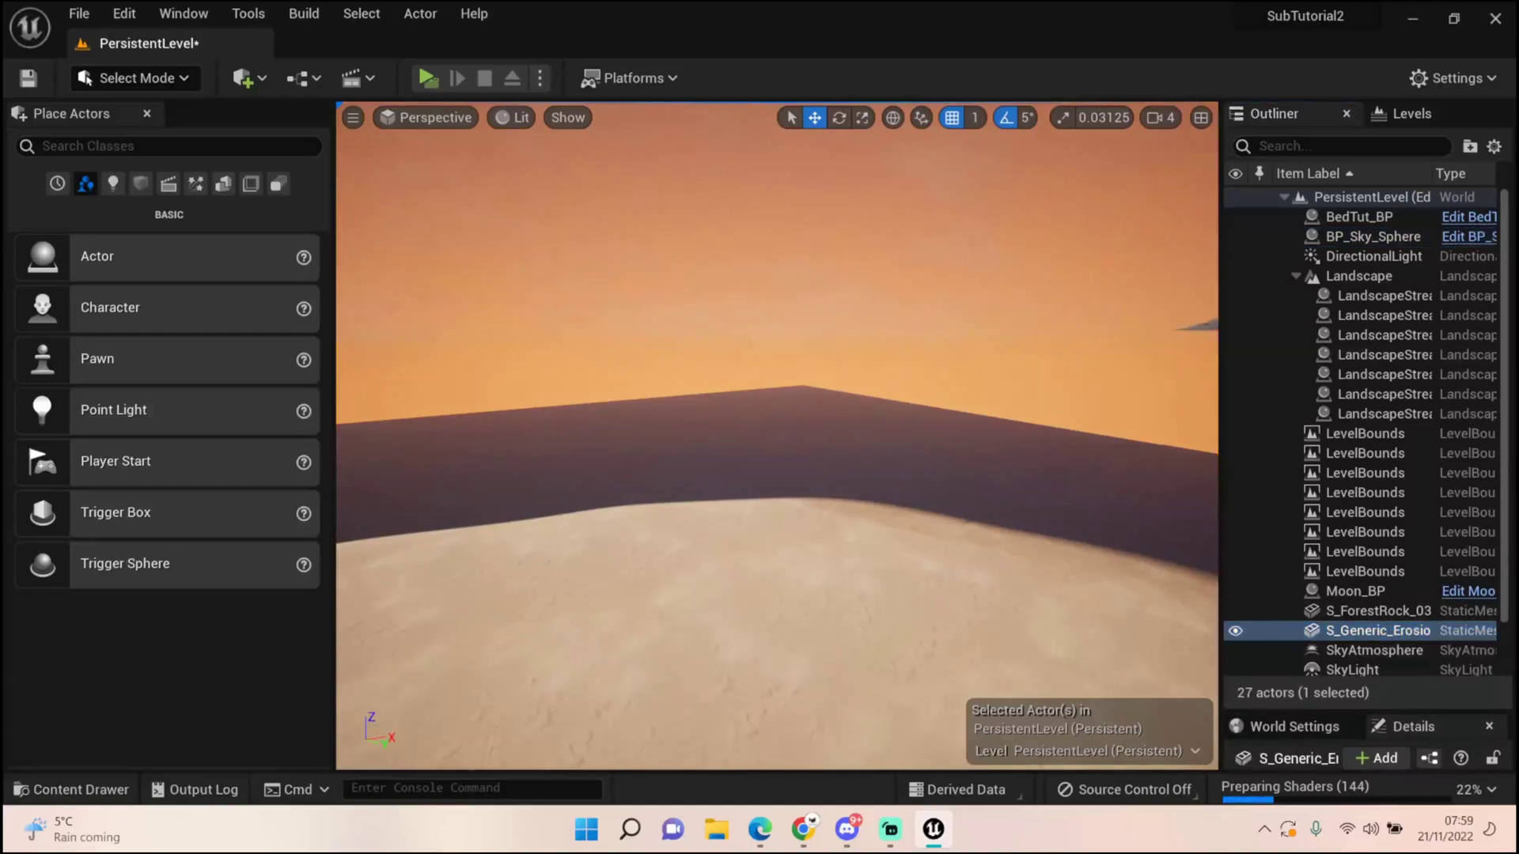
right_drag(831, 395, 909, 386)
key(a)
drag(1092, 334, 632, 321)
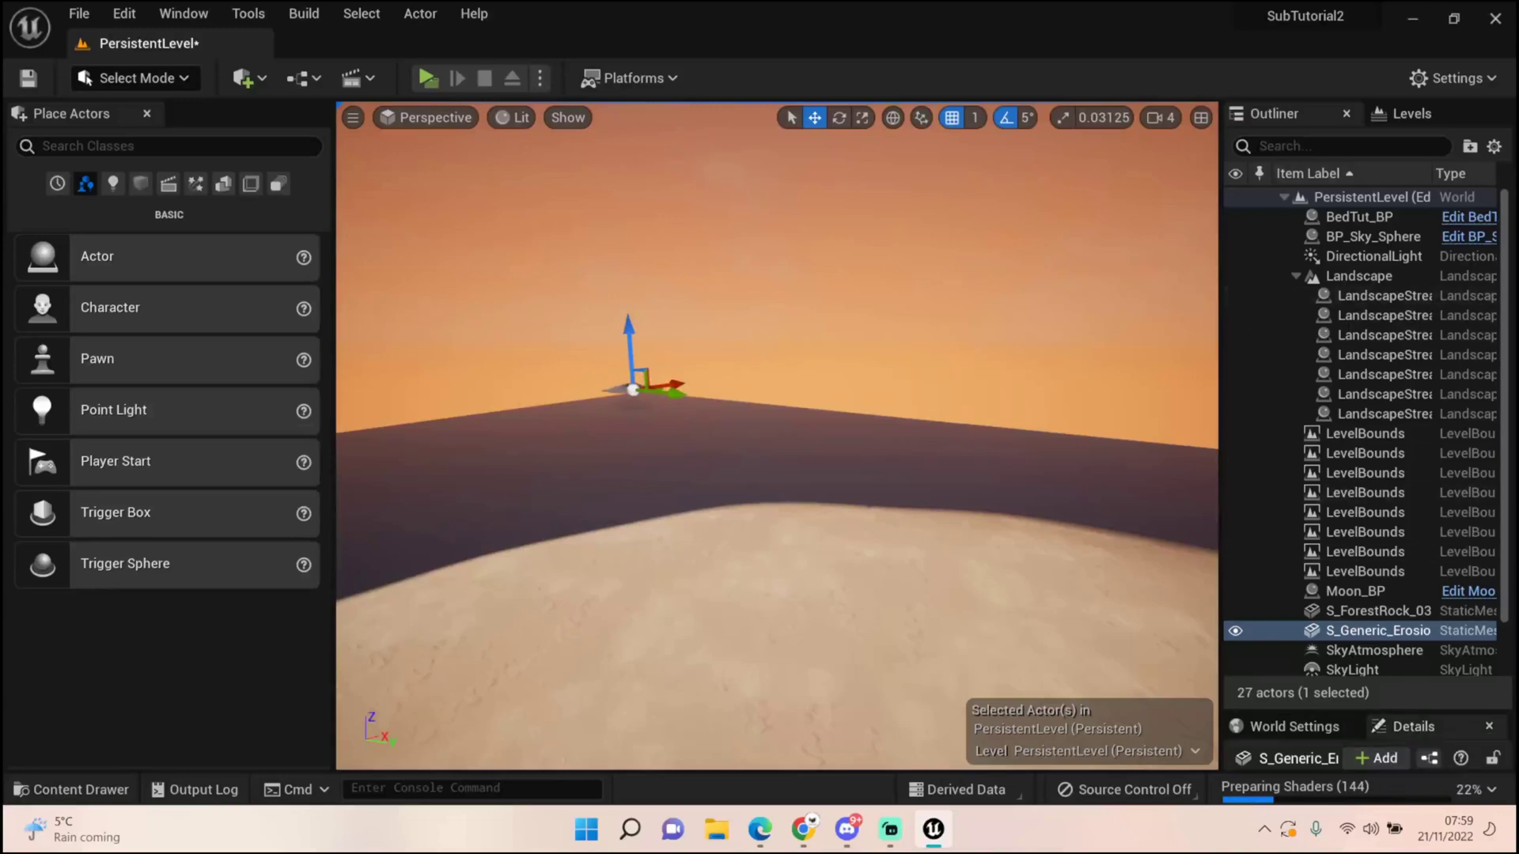
drag(1386, 714, 1386, 226)
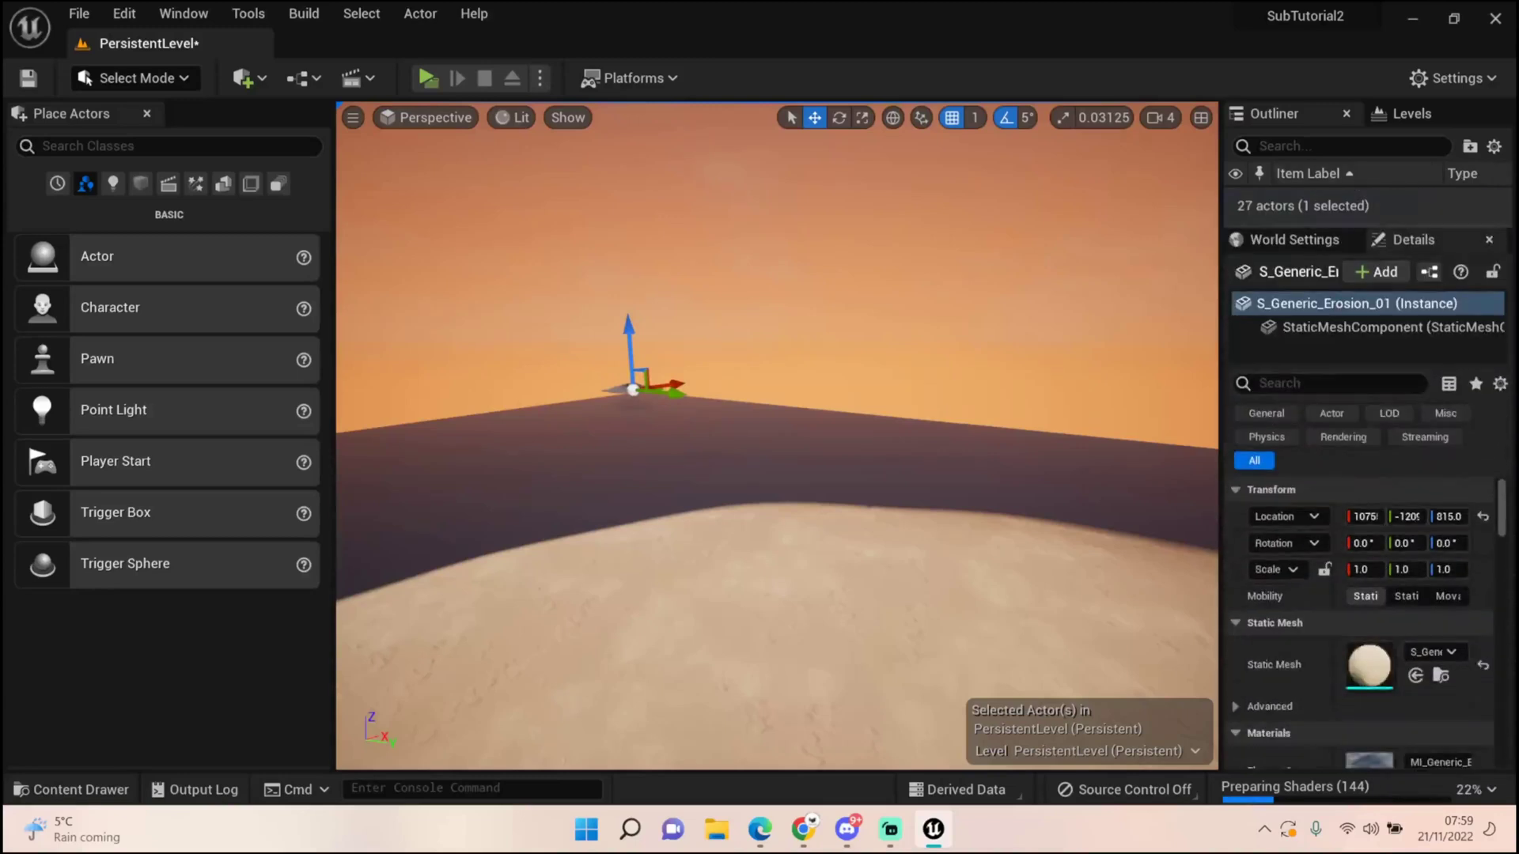
Set the S_Generic_Erosion_01 mesh's scale to 20 on X, Y and Z.
click(1368, 569)
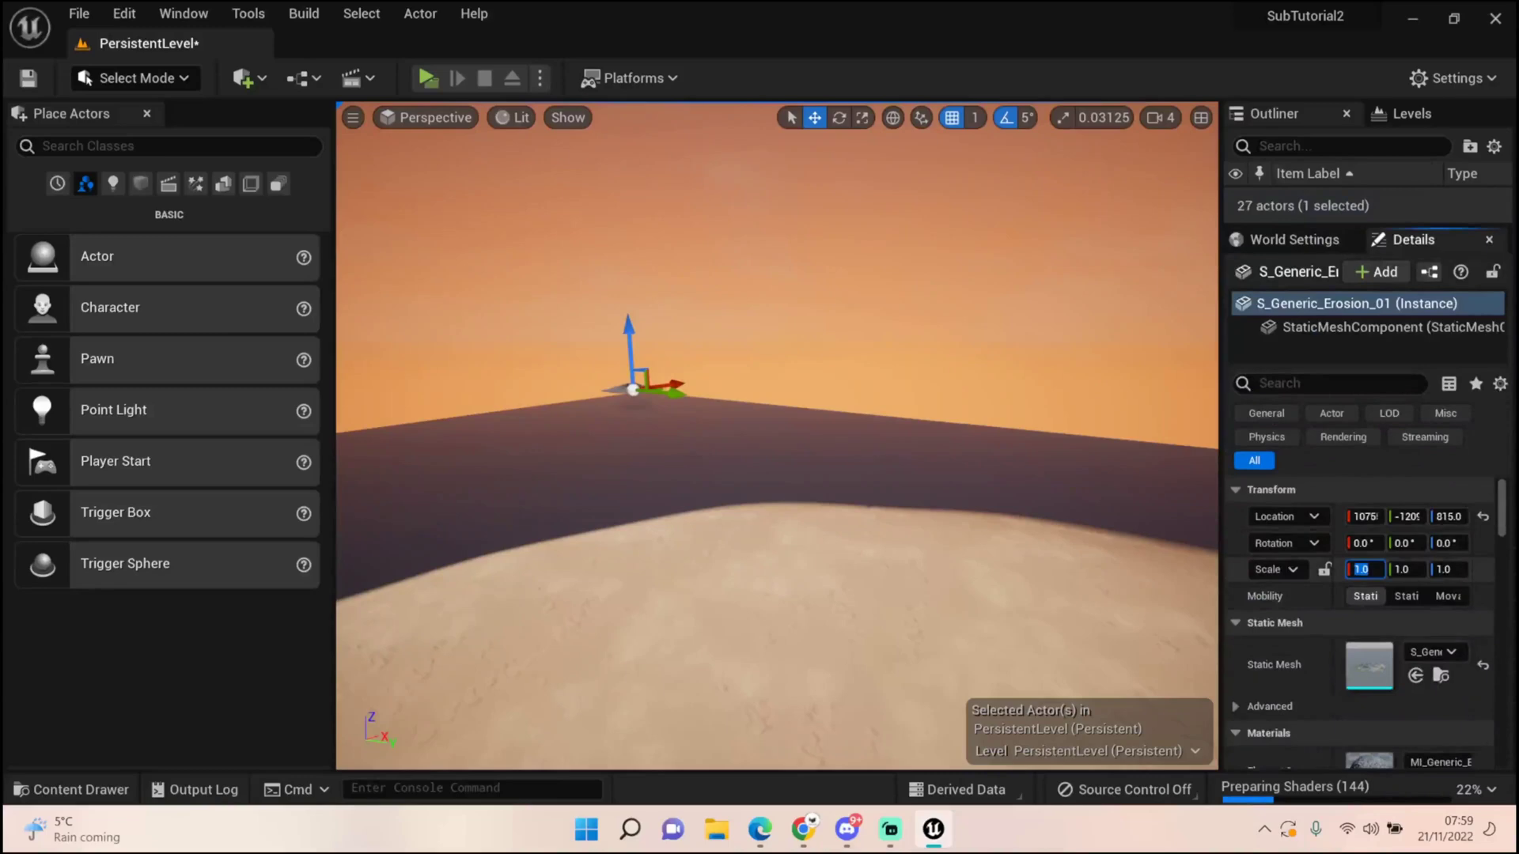
text(20)
key(Tab)
text(20)
key(Tab)
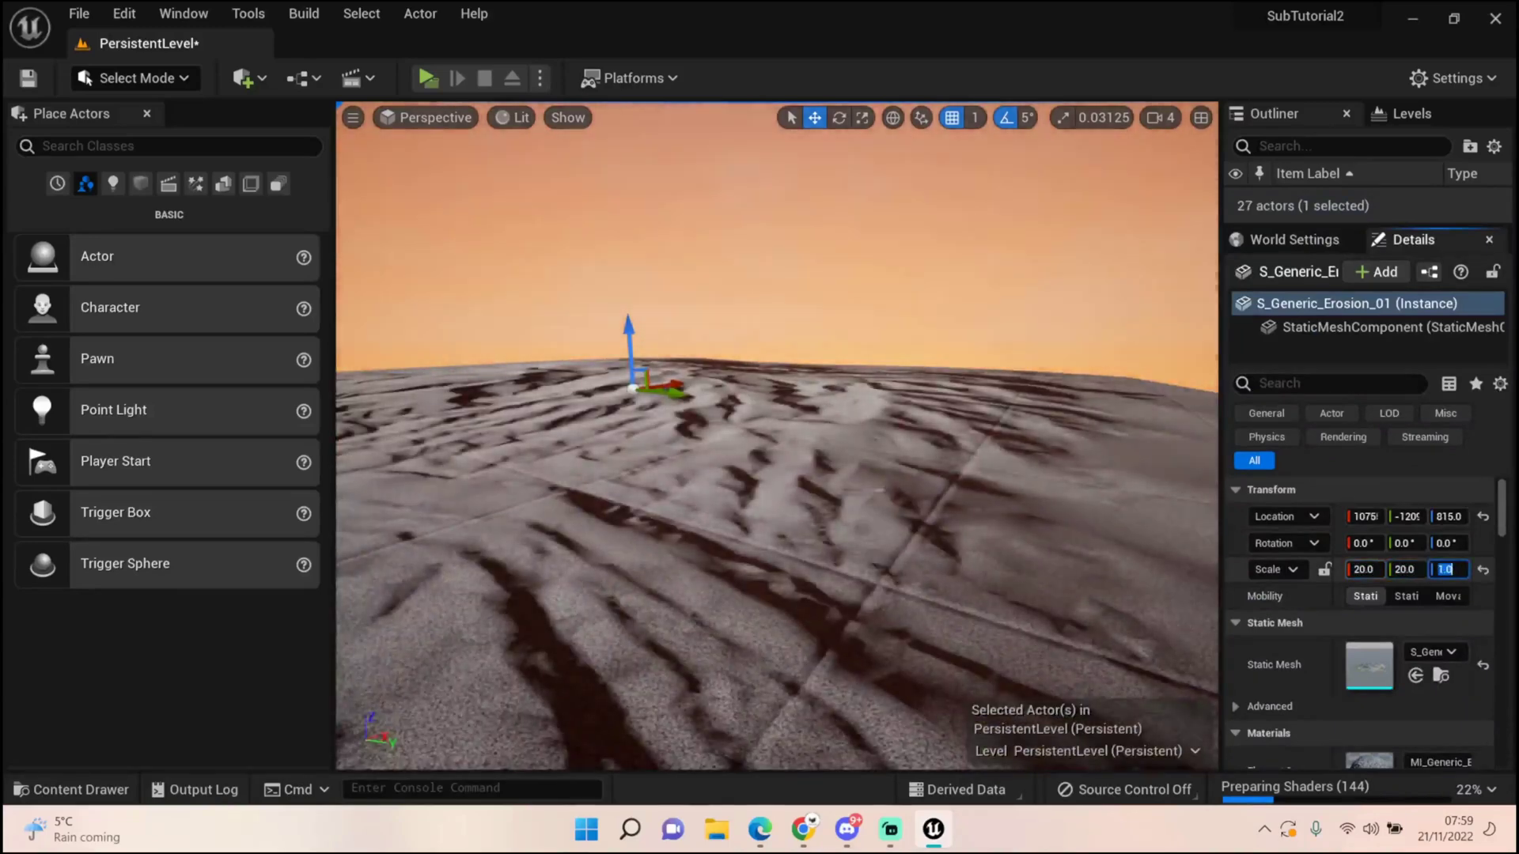
text(20)
key(Return)
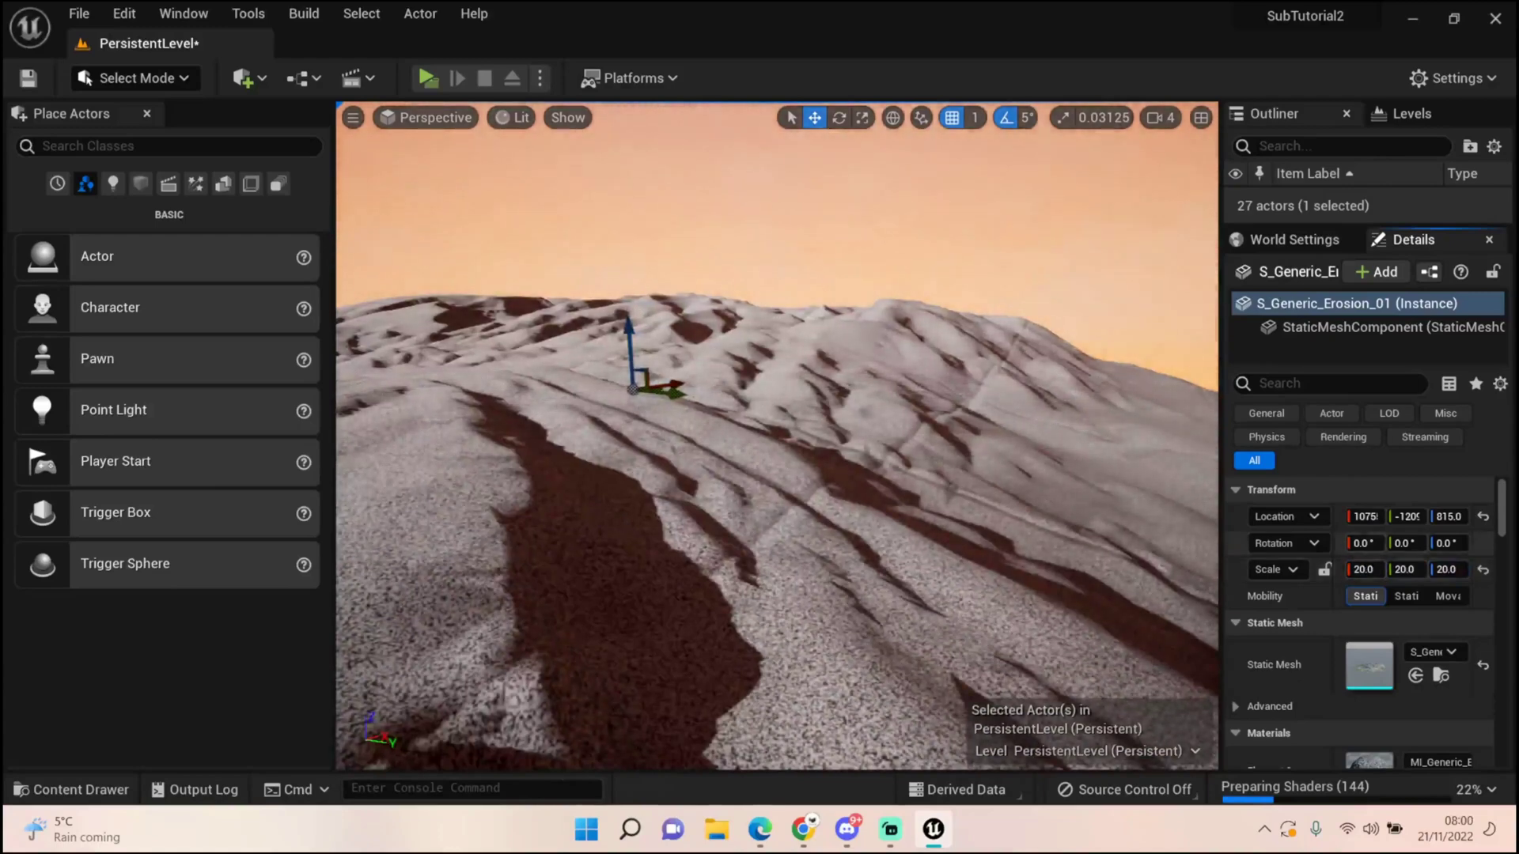
Reduce the S_Generic_Erosion_01 mesh's scale to 10 on all three axes.
text(10)
key(Tab)
text(10)
key(Tab)
text(10)
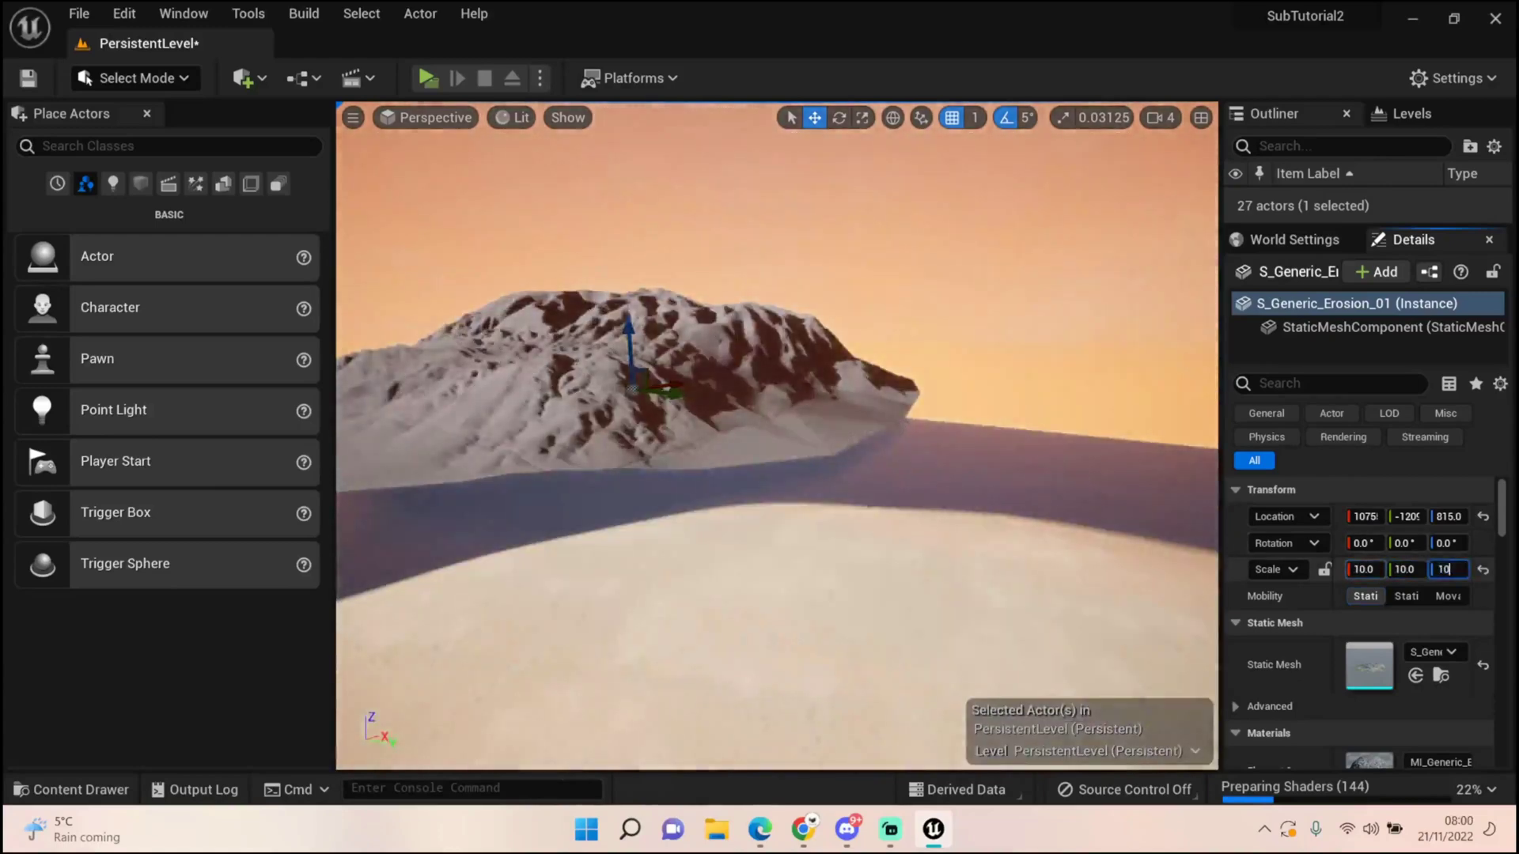
key(Tab)
Lower the erosion mesh, adjust it along X and push it far out along Y beyond the water plane.
key(f)
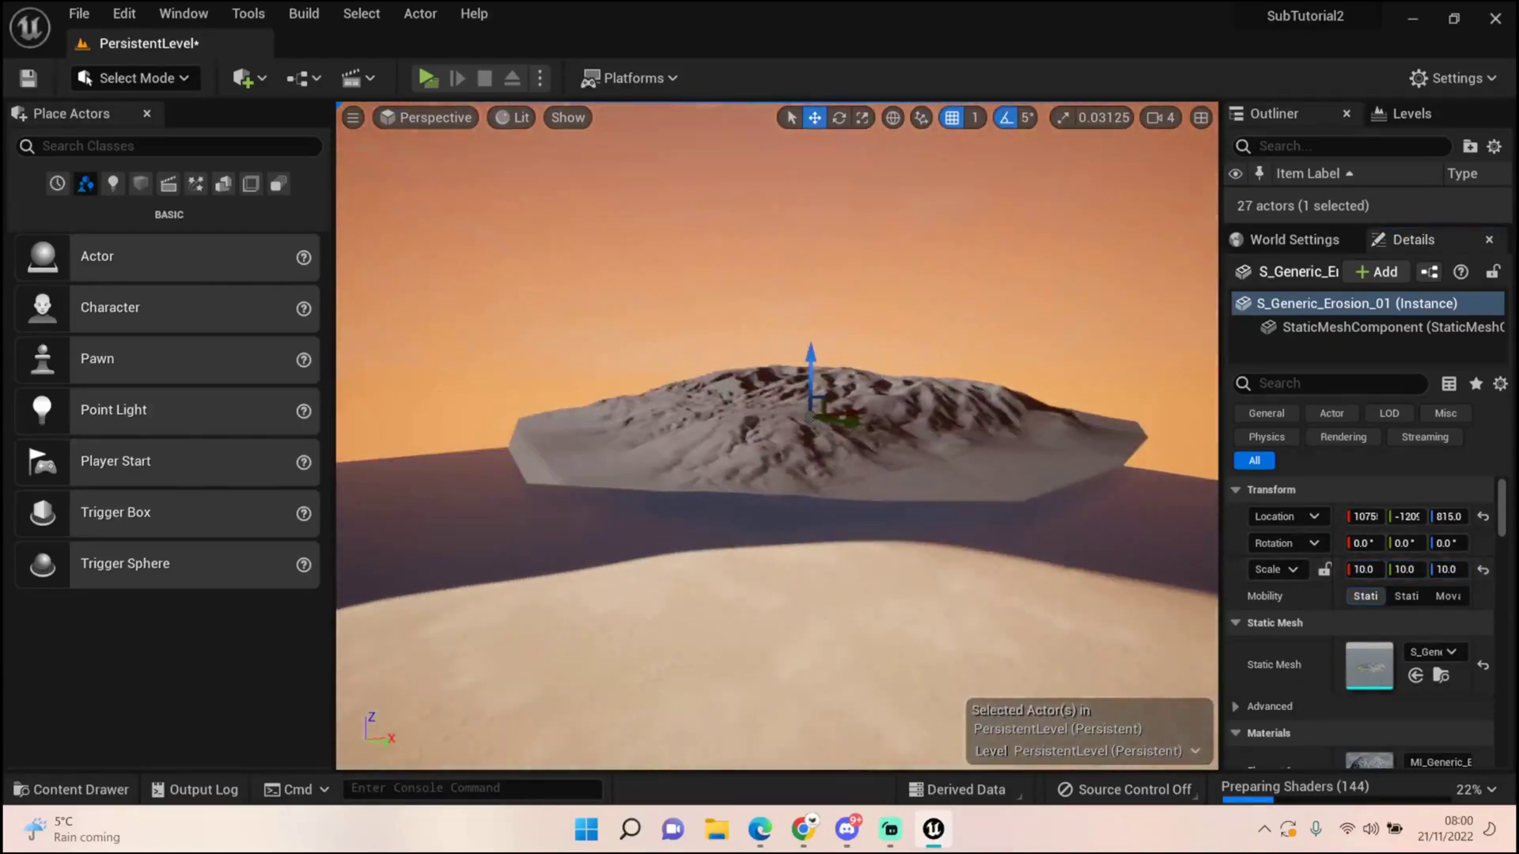
drag(843, 421, 823, 398)
drag(783, 341, 778, 346)
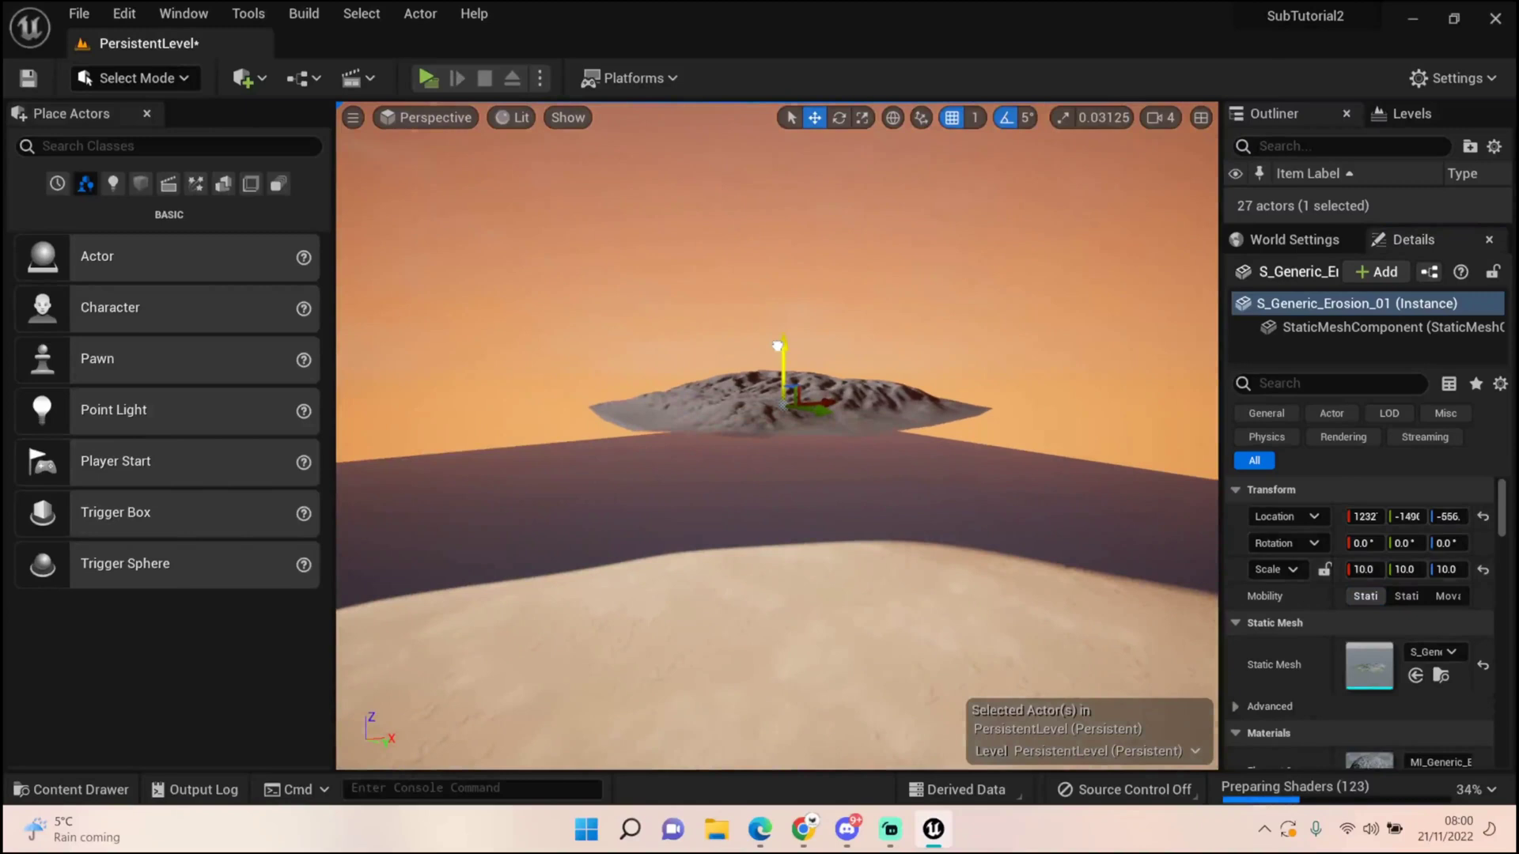
mouse_move(787, 402)
mouse_down()
mouse_move(704, 402)
mouse_move(801, 398)
mouse_up()
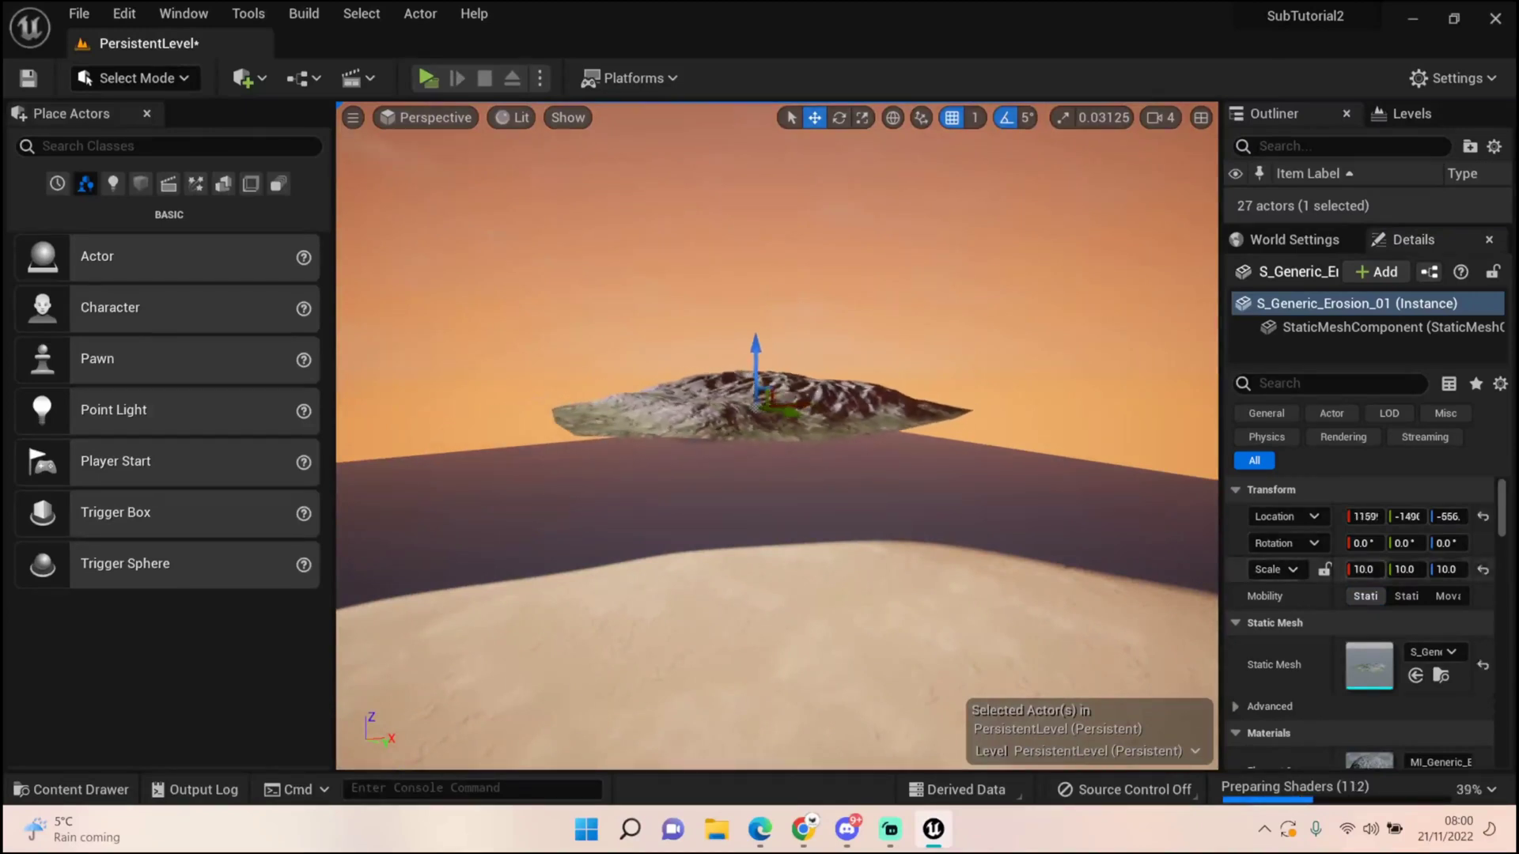
drag(788, 412, 545, 374)
Enlarge the distant S_Generic_Erosion_01 mesh to a scale of 20 on X, Y and Z.
click(1364, 570)
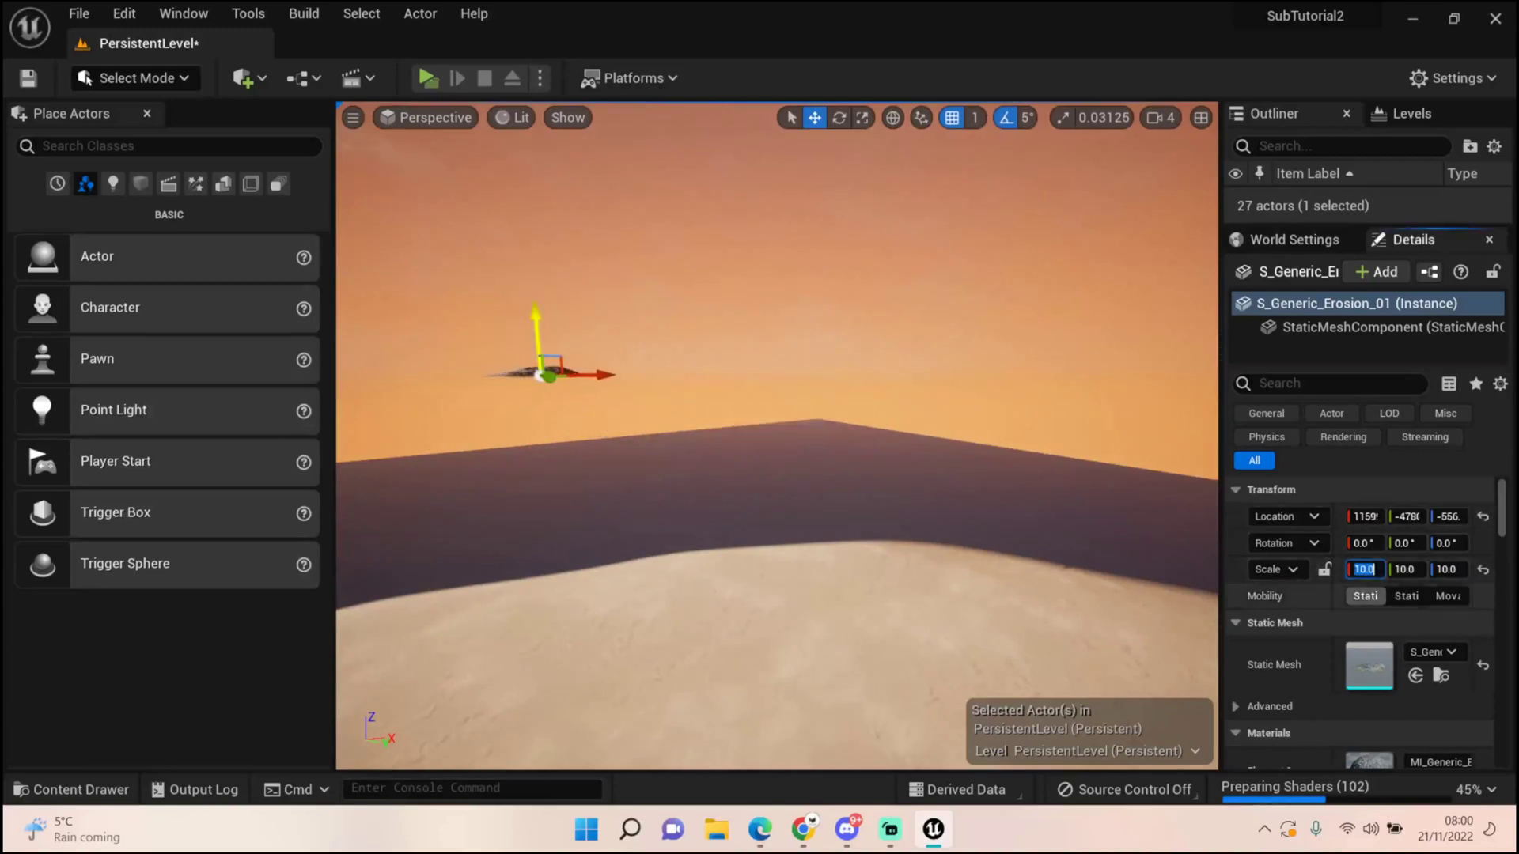
text(20)
key(Tab)
text(20)
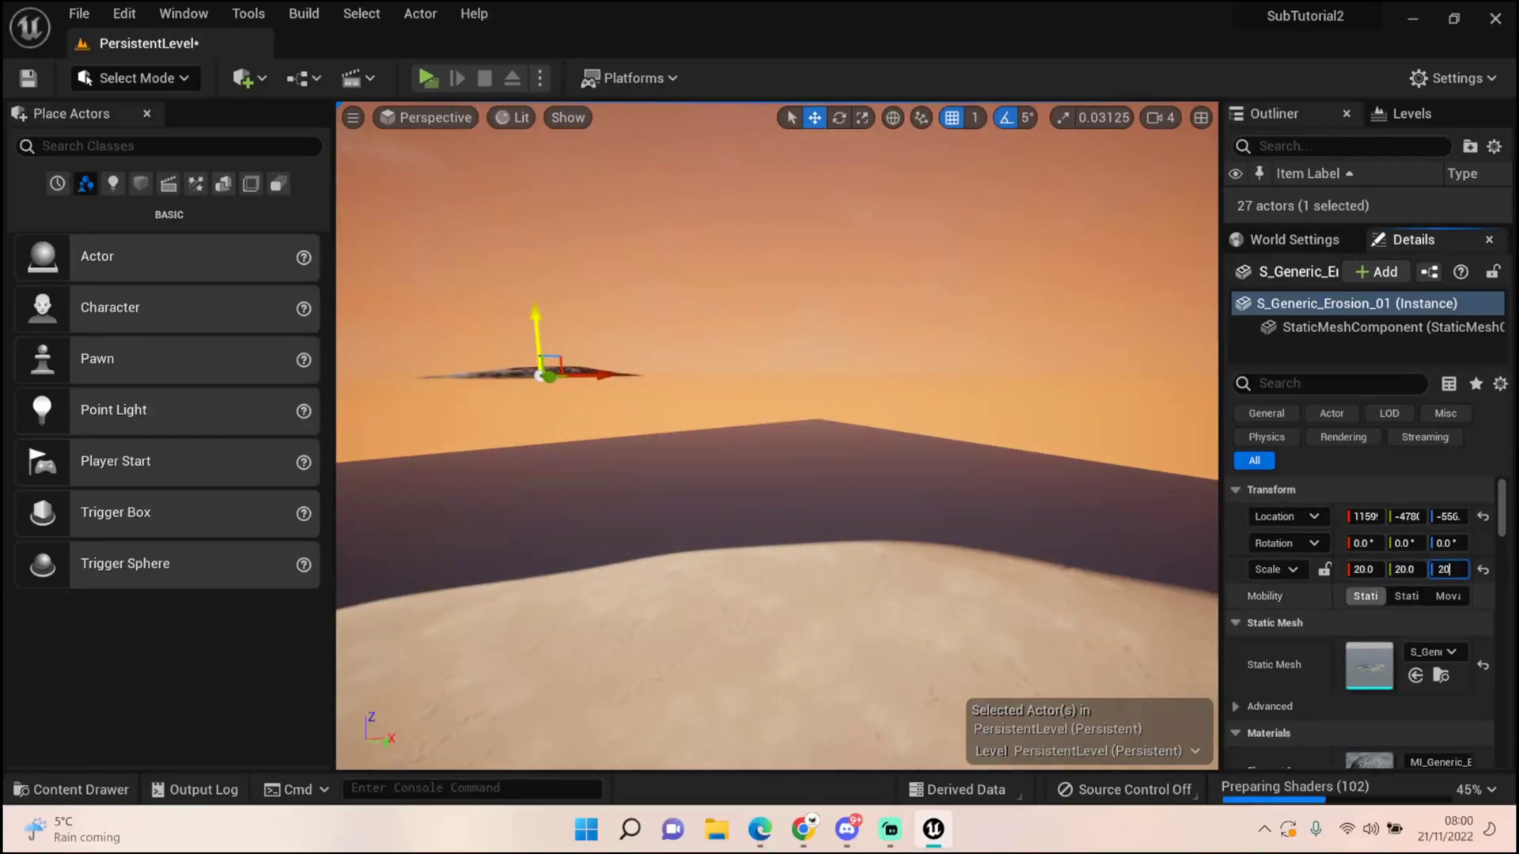
text(20)
key(Tab)
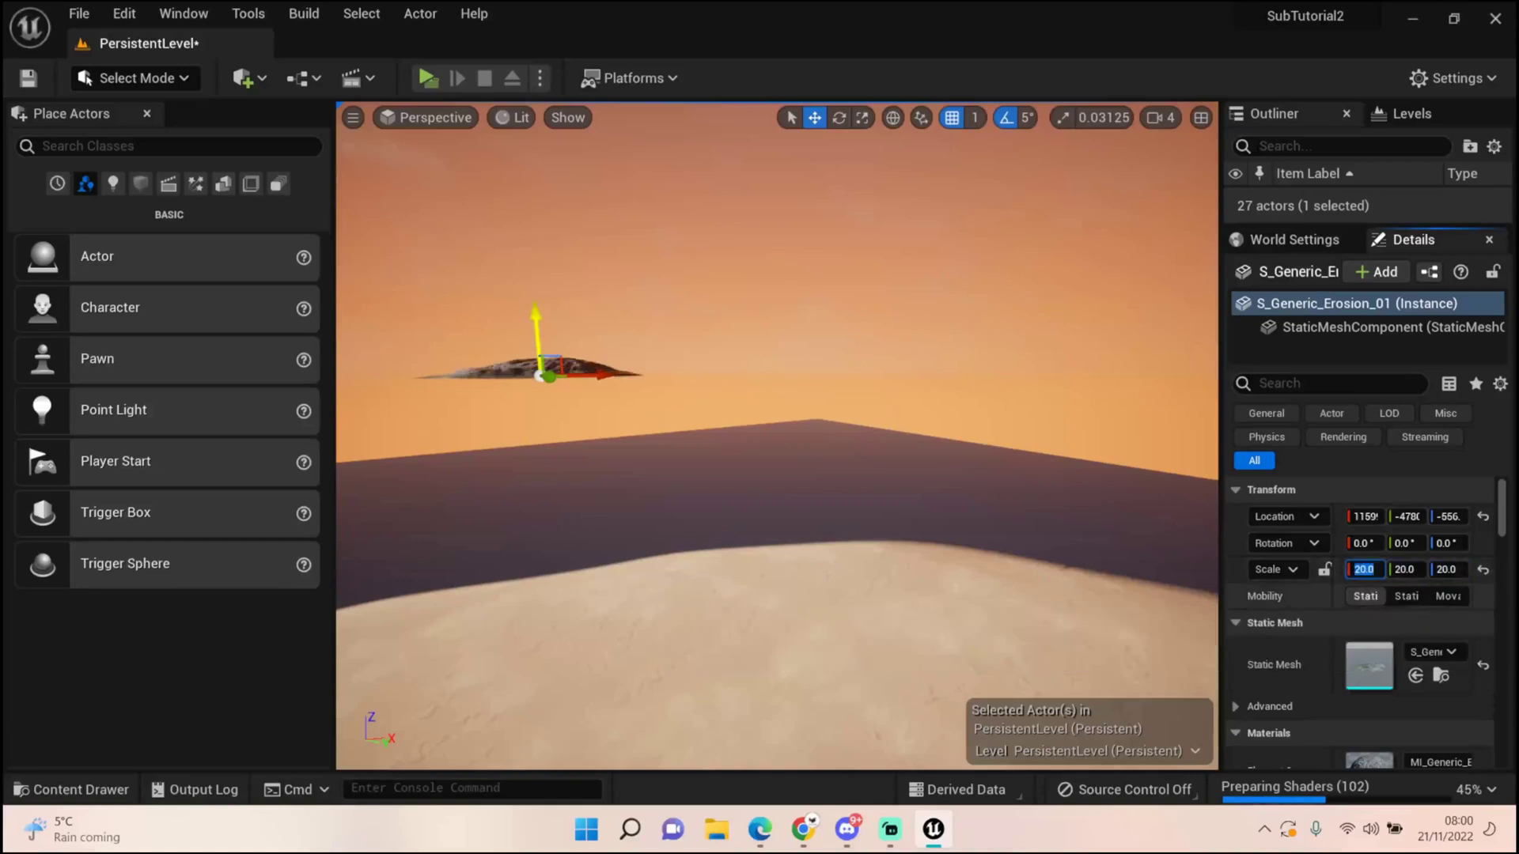
Set the S_Generic_Erosion_01 mesh's scale to 40 on X, Y and Z.
text(40)
key(Tab)
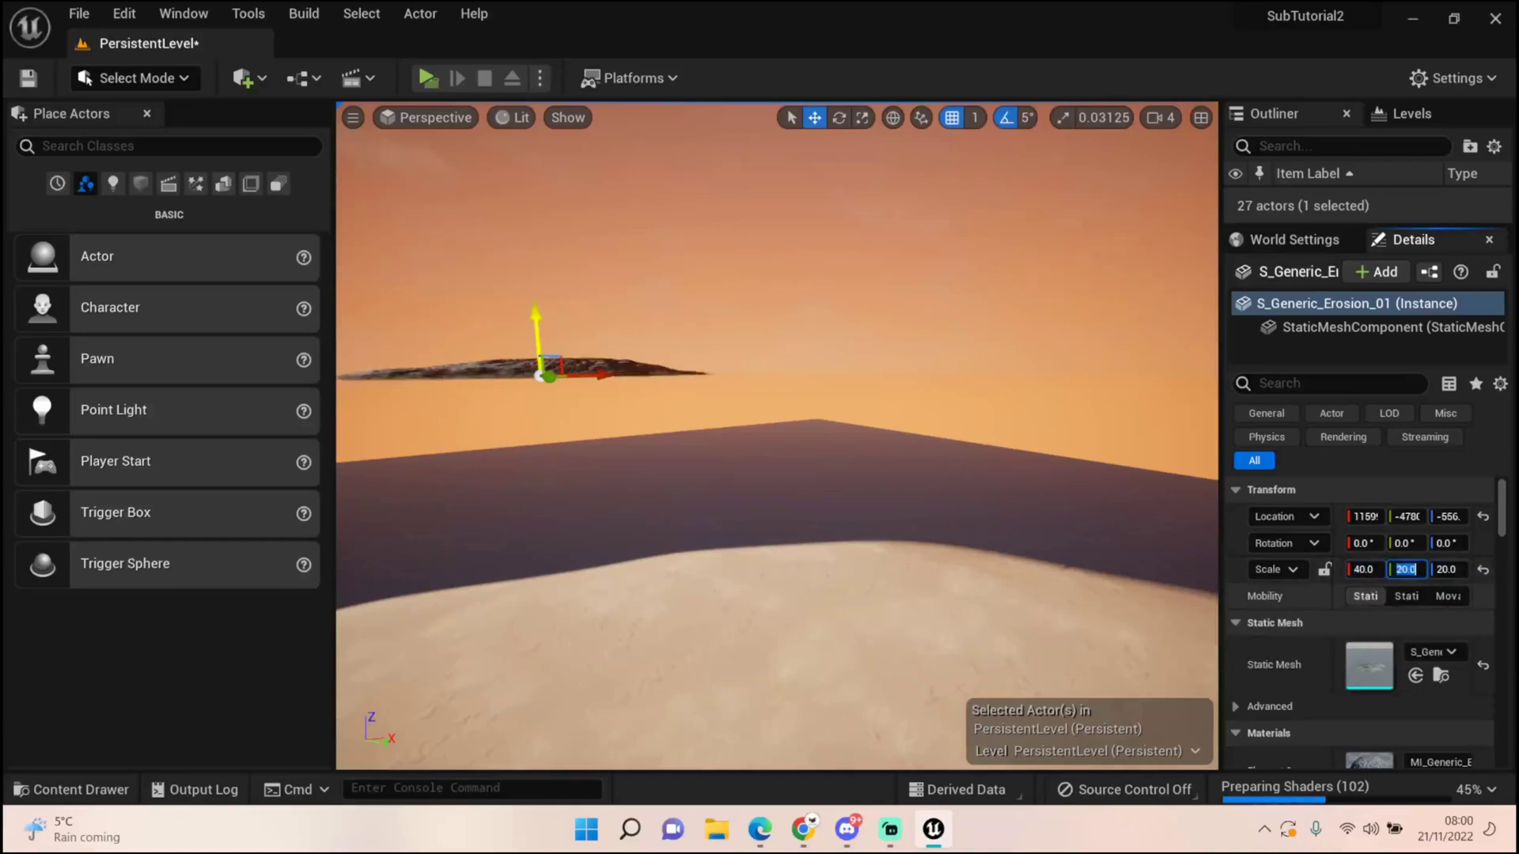
text(40)
key(Tab)
text(40)
key(Tab)
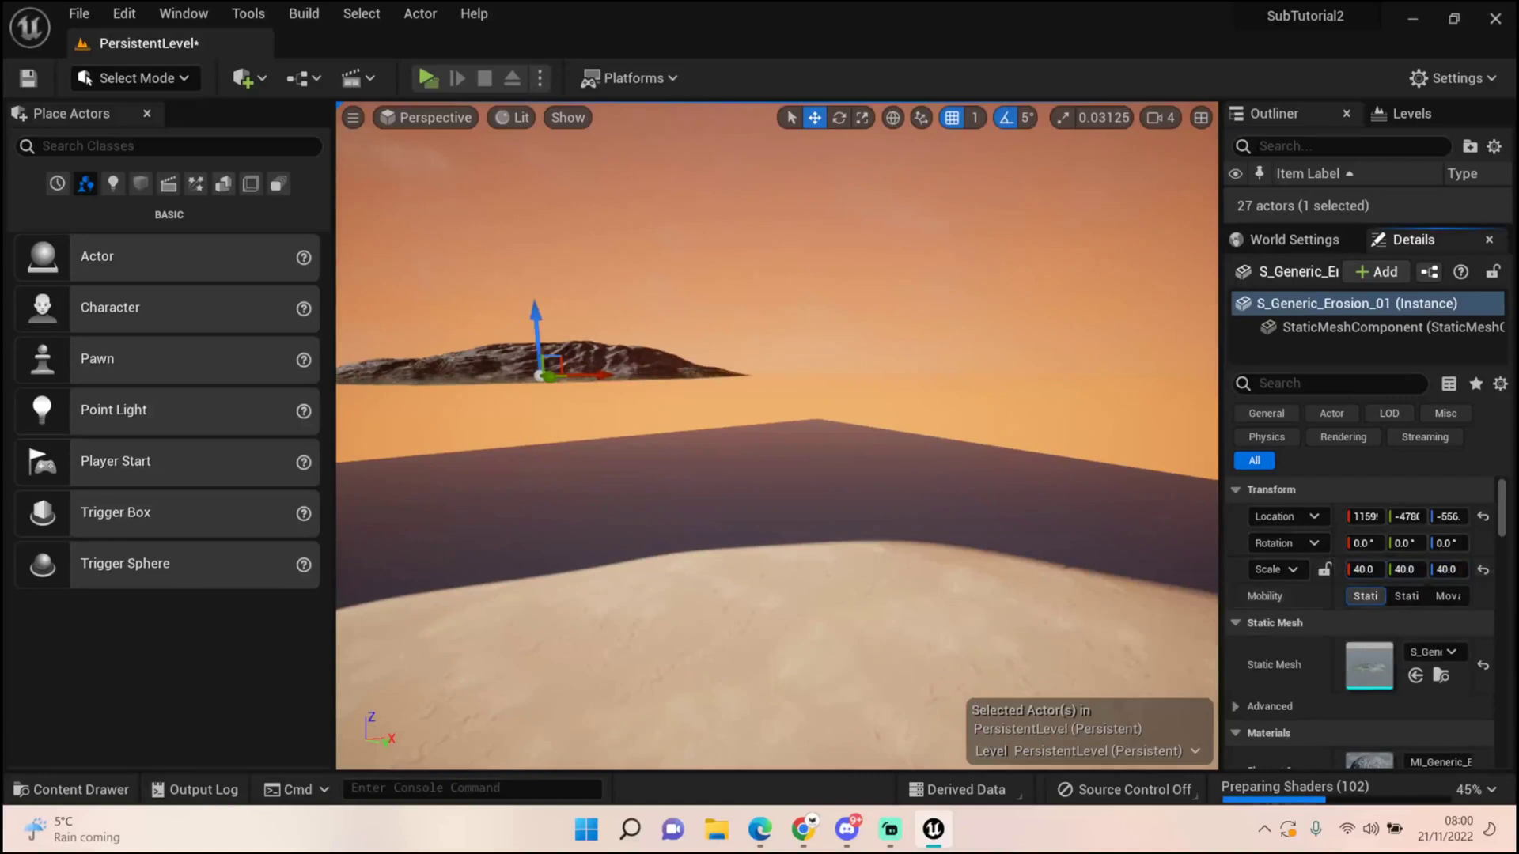
Move the erosion mesh along X and closer along Y toward the coast, and lower its base to the water plane.
drag(608, 375, 724, 509)
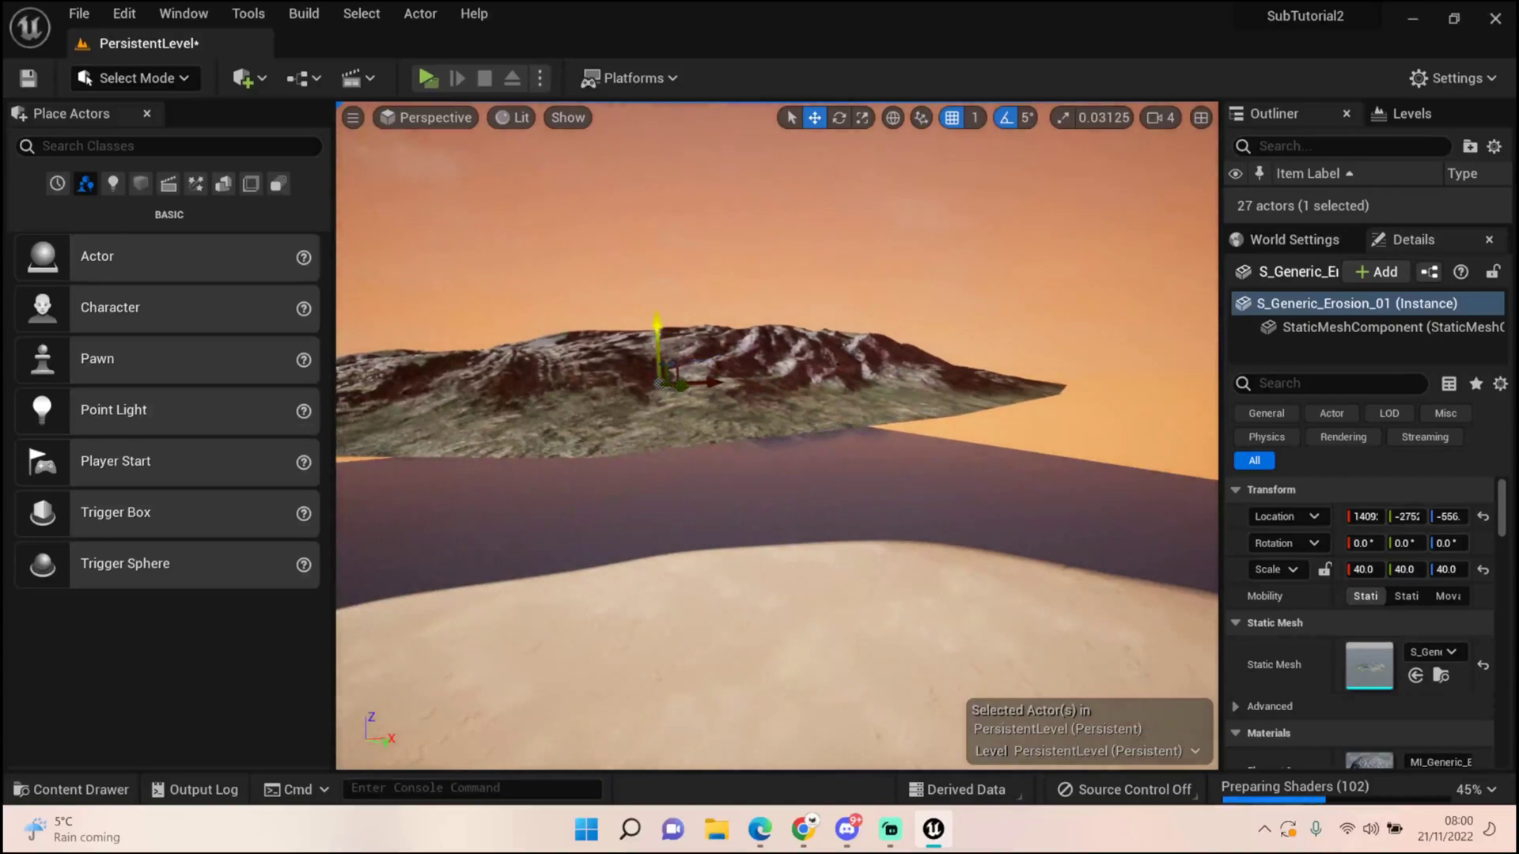
drag(657, 331, 659, 332)
drag(679, 383, 667, 376)
right_drag(649, 339, 570, 297)
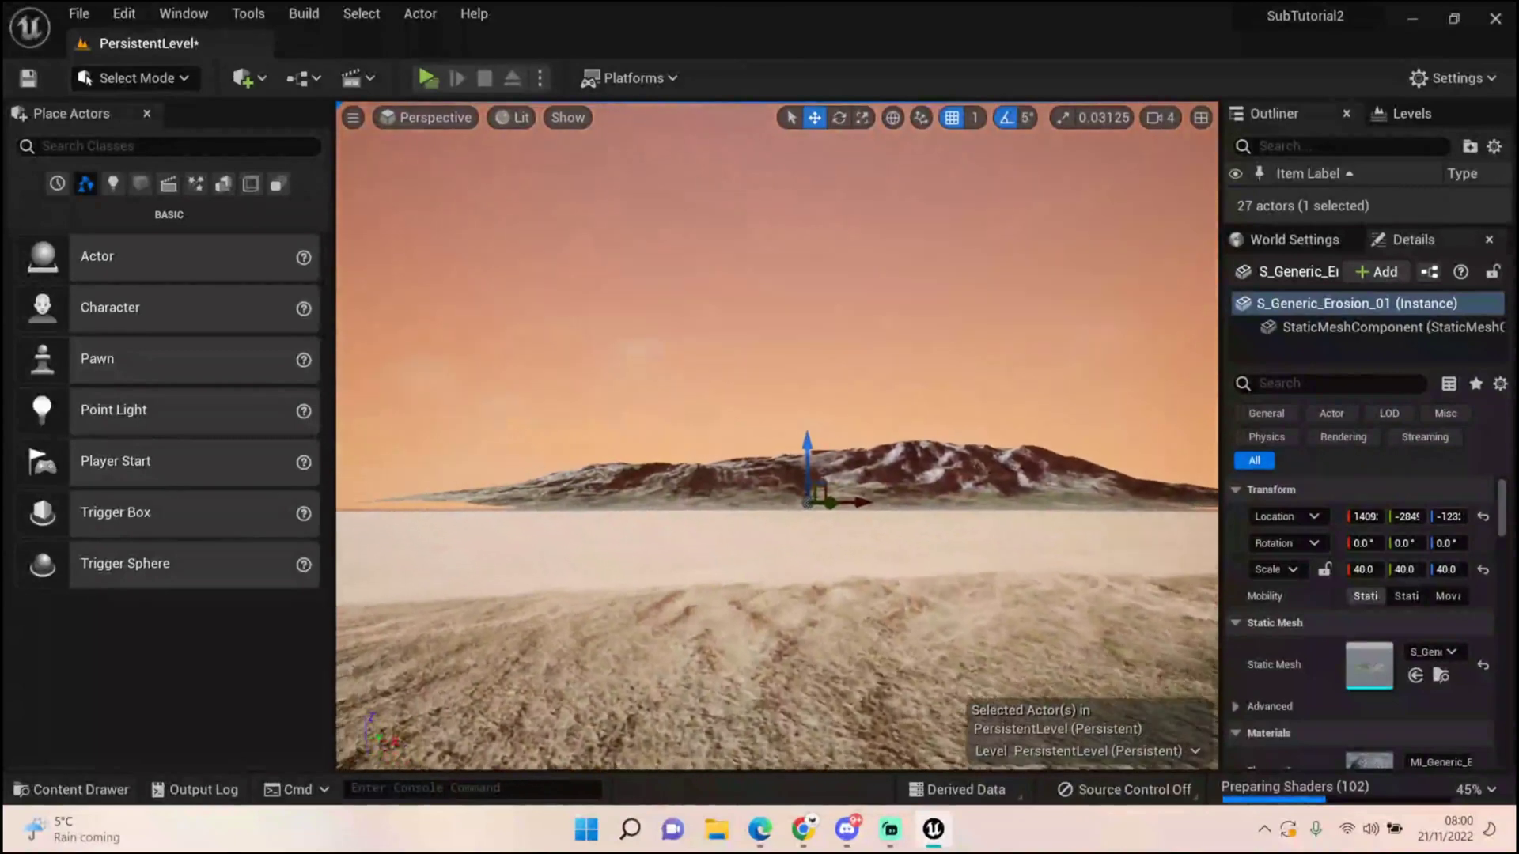
drag(808, 436, 815, 443)
right_drag(814, 443, 836, 454)
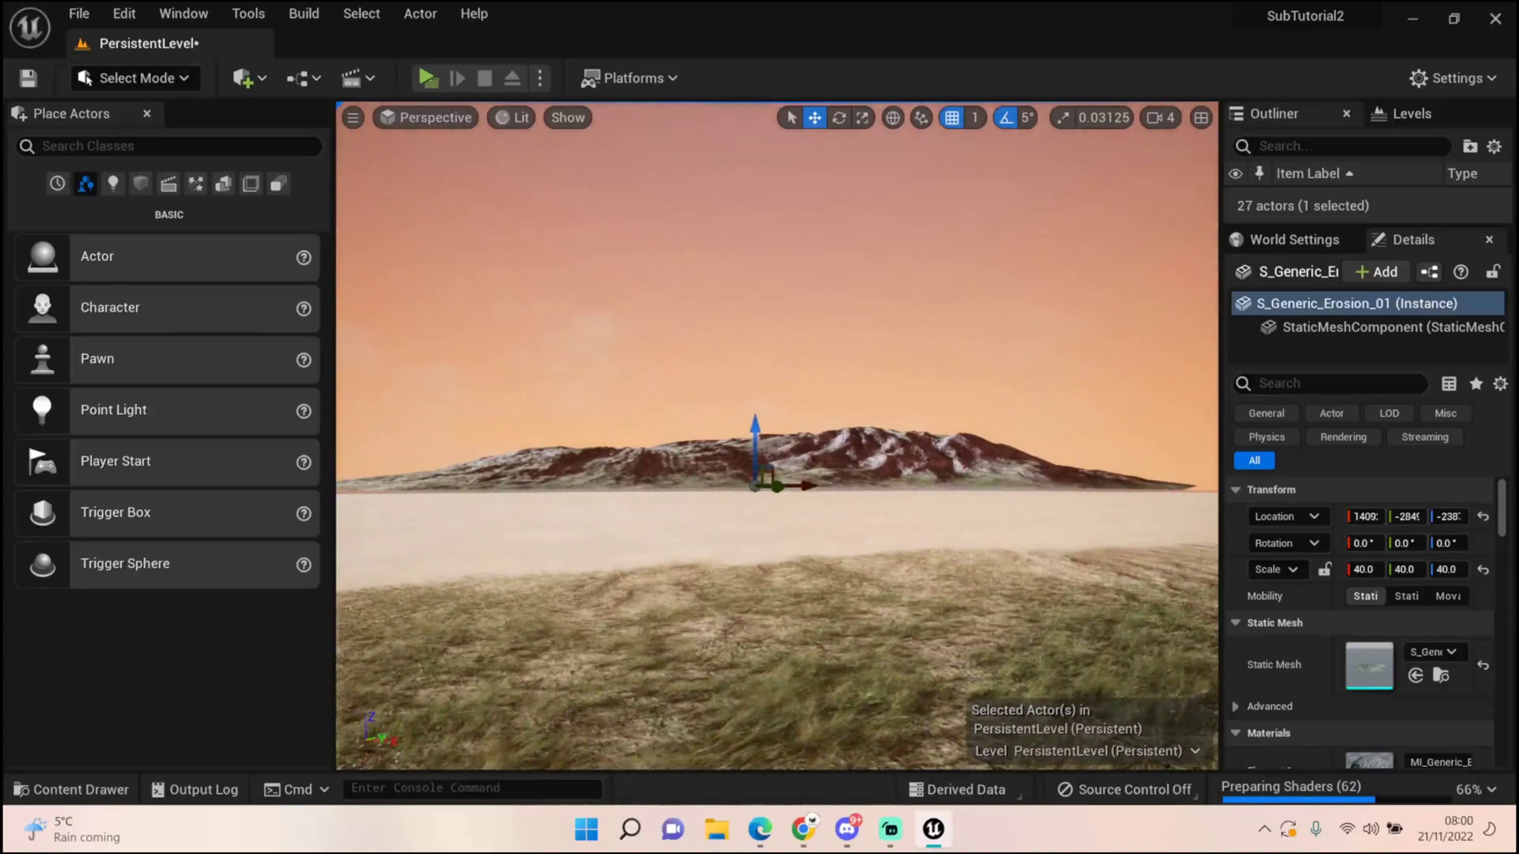
Examine the background mountain from ground level on the grassy landscape.
mouse_move(830, 432)
right_down()
mouse_move(783, 432)
mouse_move(815, 433)
right_up()
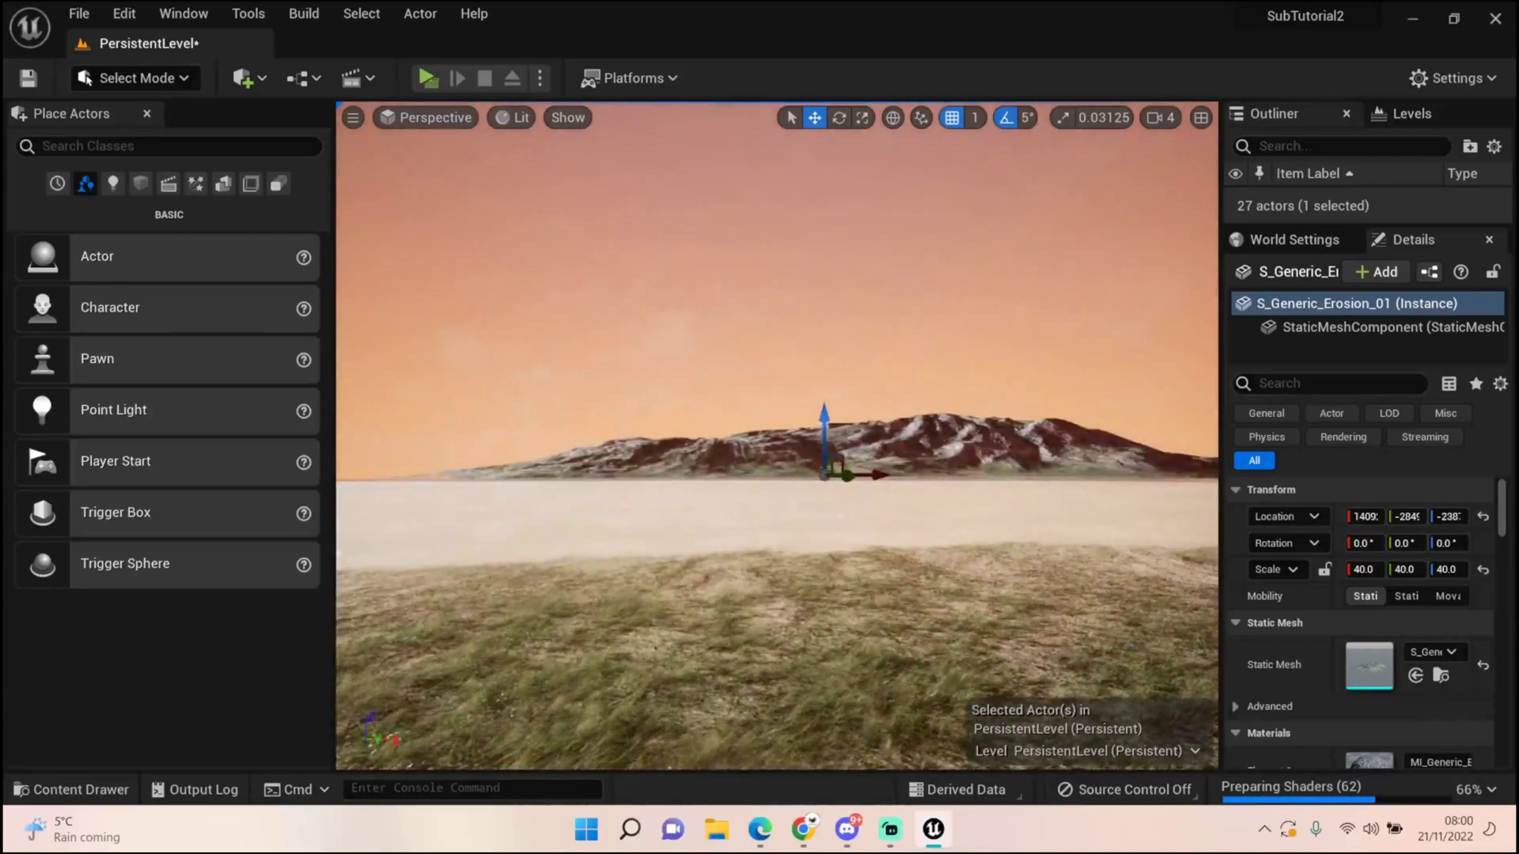
right_drag(815, 434, 838, 443)
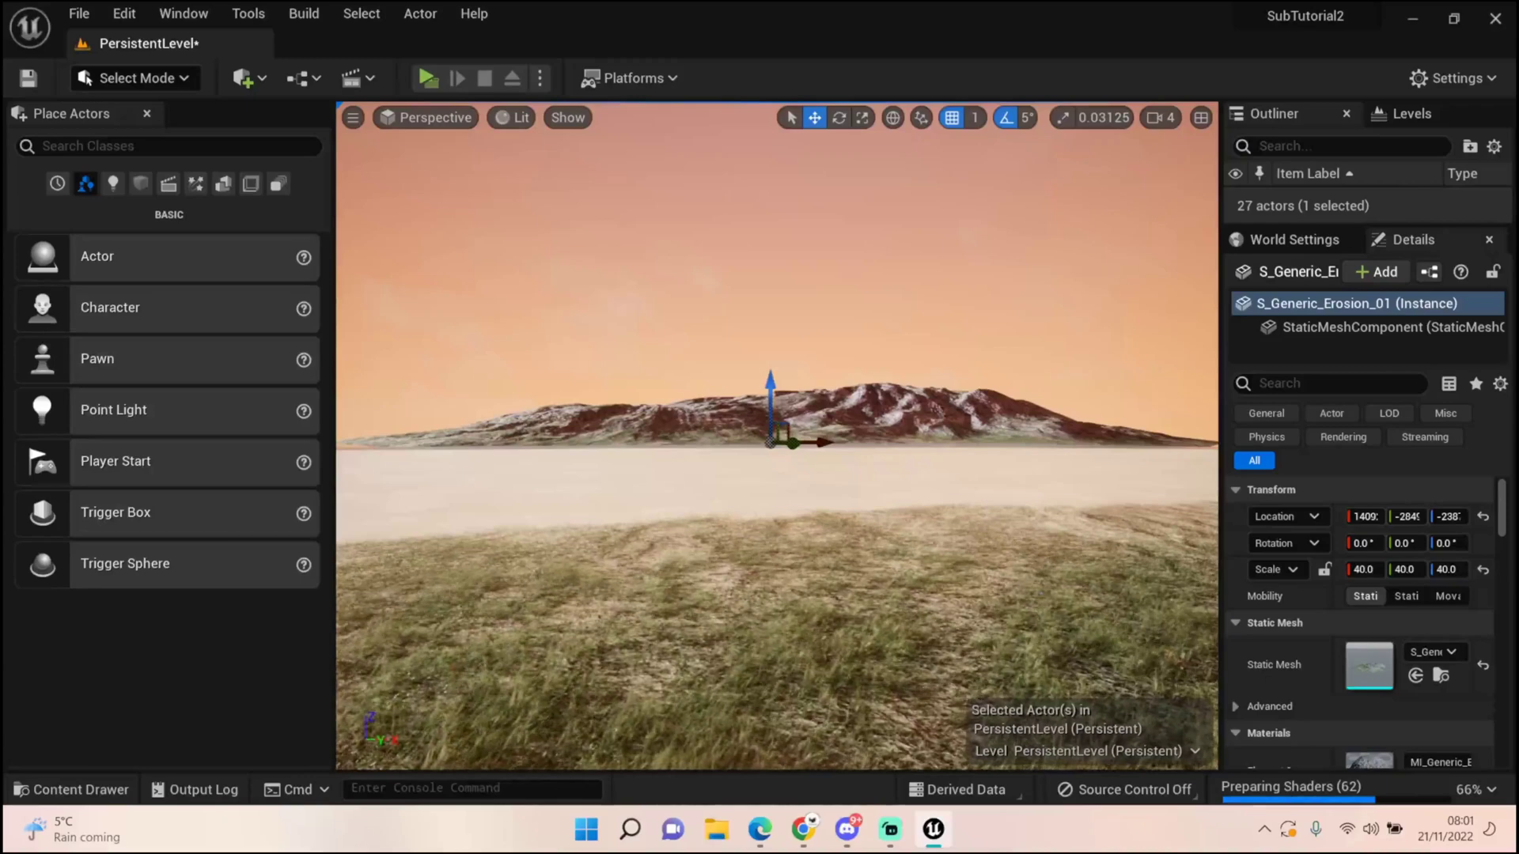
right_drag(777, 435, 682, 453)
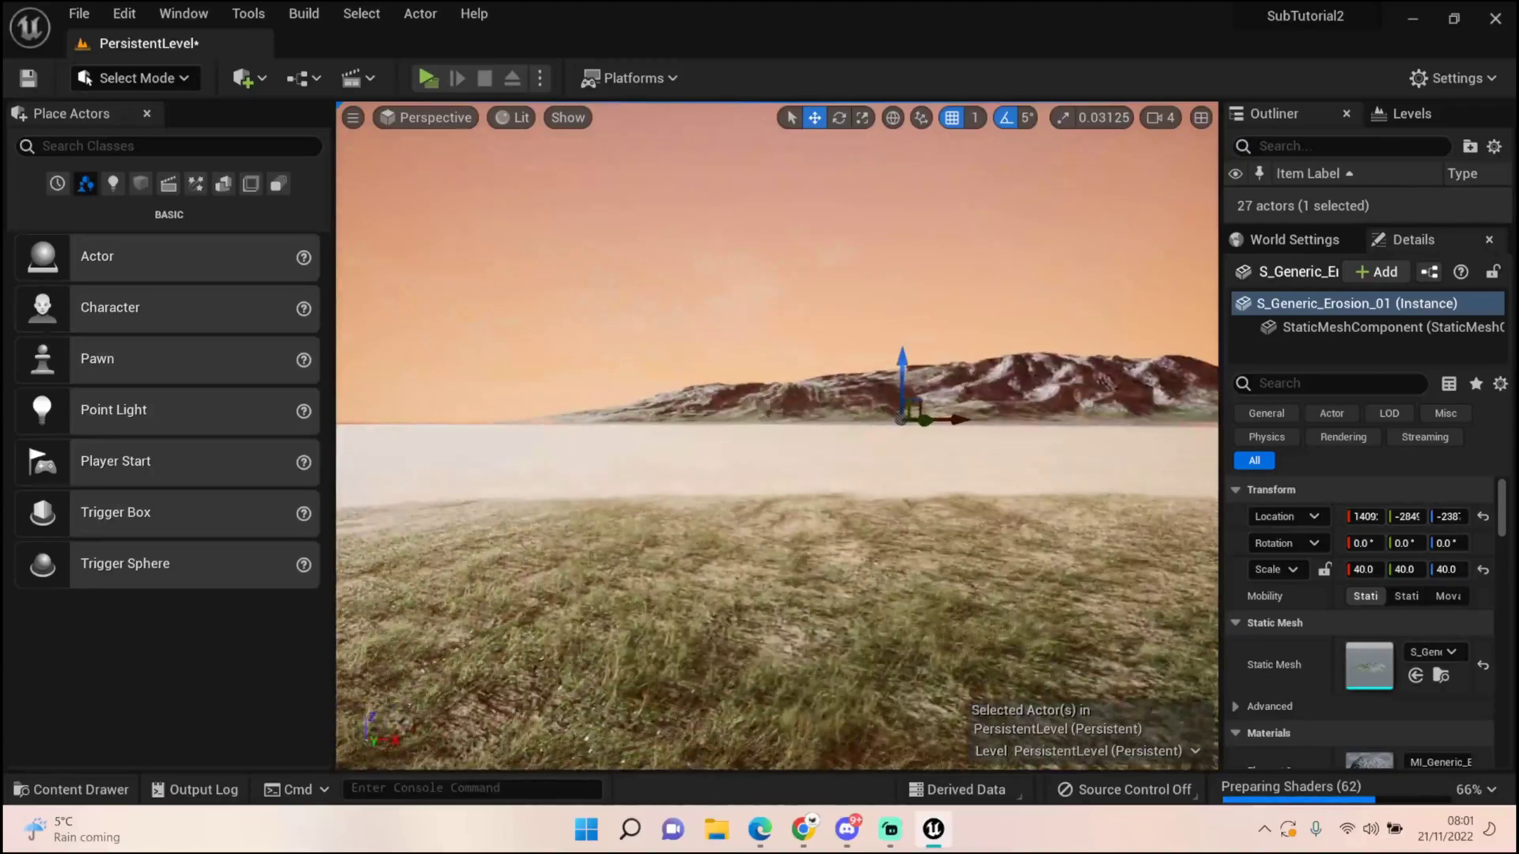
right_drag(777, 435, 878, 446)
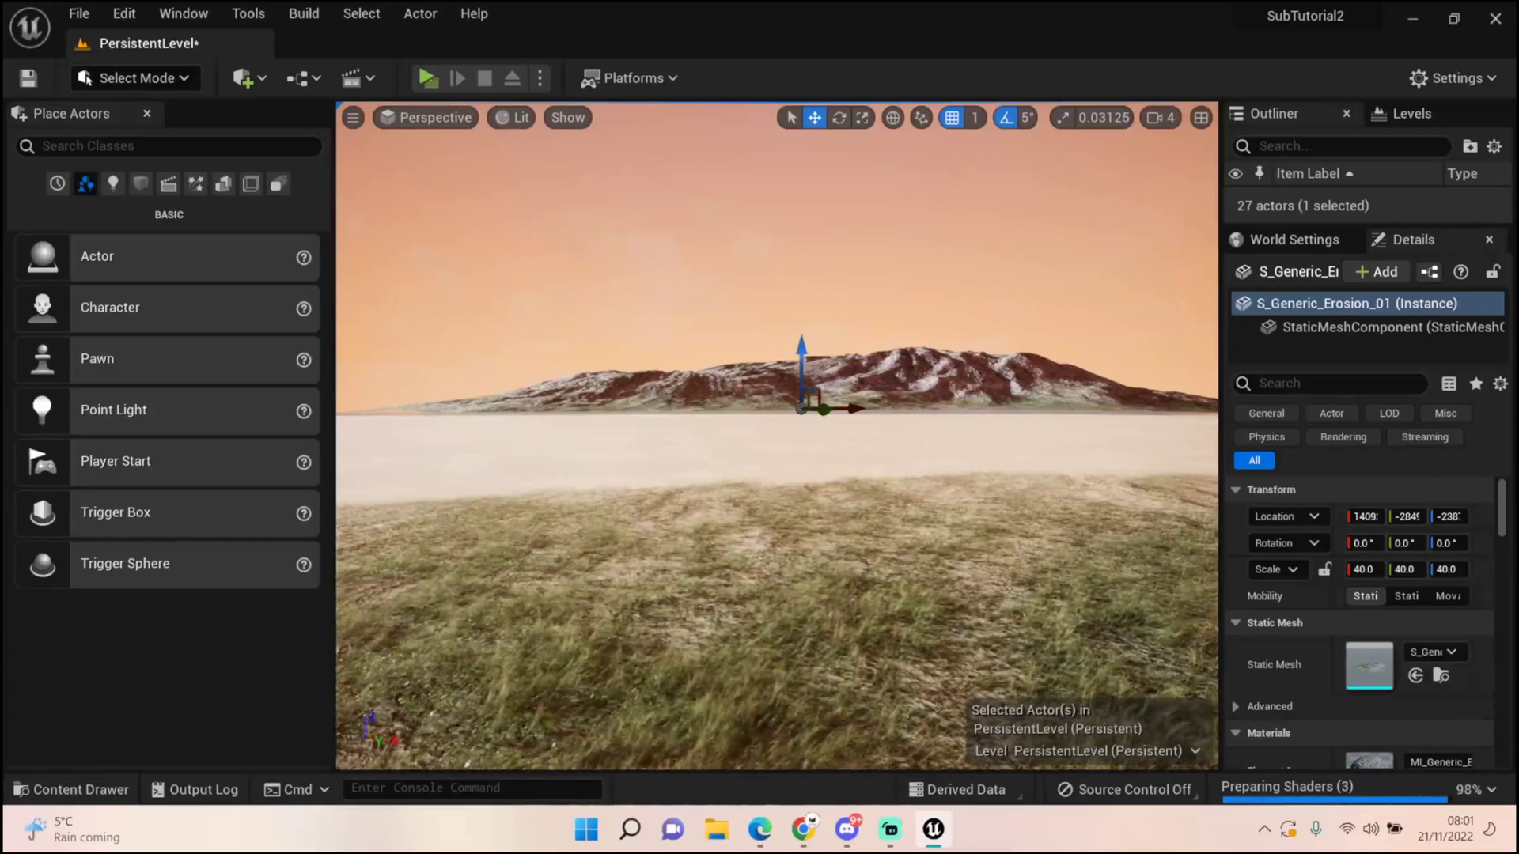
right_drag(777, 435, 809, 372)
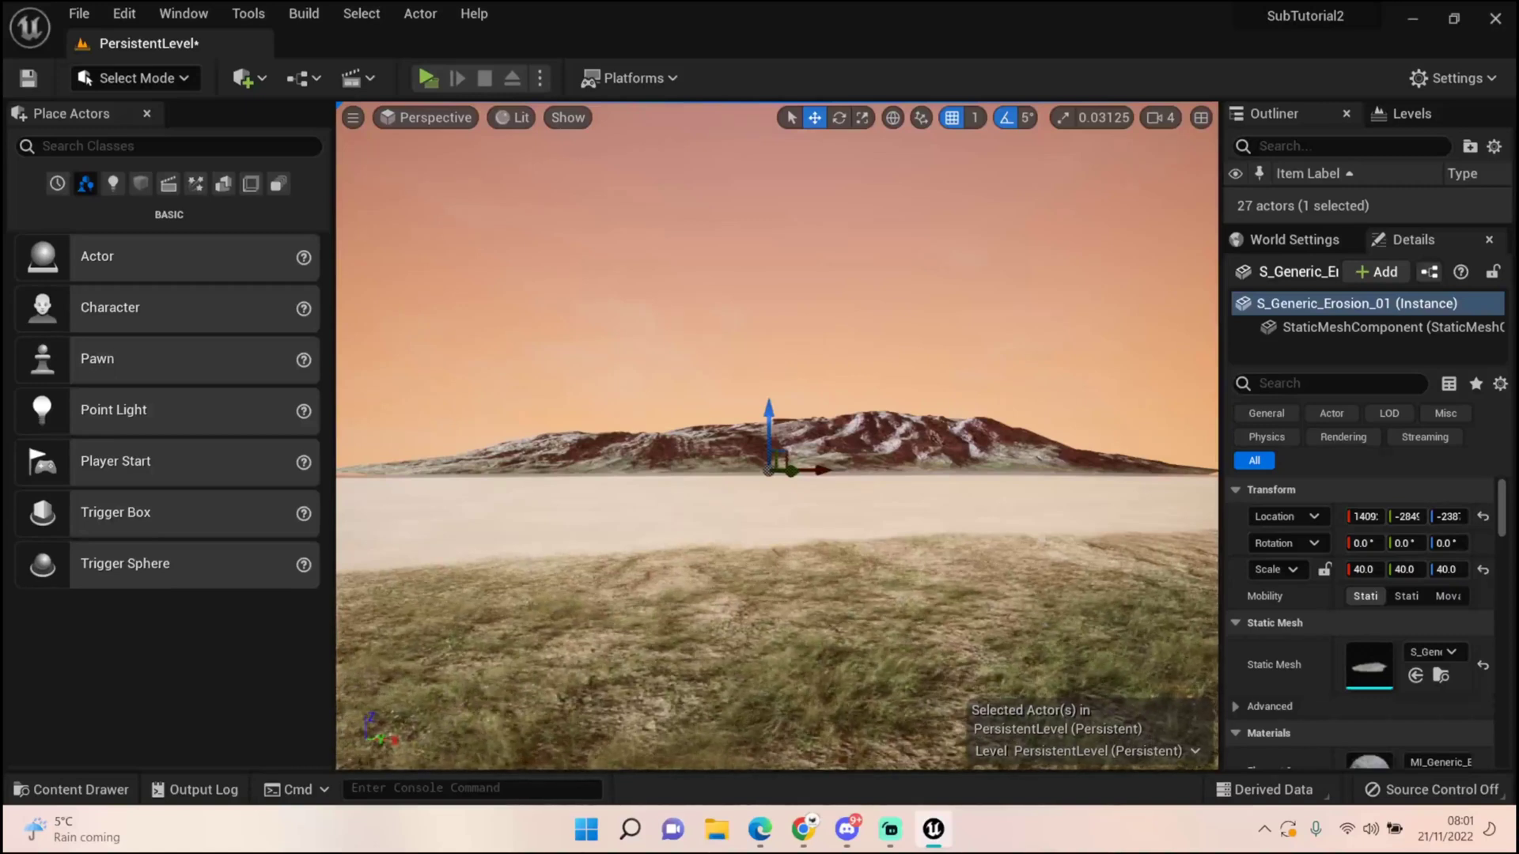
mouse_move(777, 435)
right_down()
mouse_move(340, 427)
mouse_move(761, 407)
mouse_move(775, 435)
right_up()
Inspect the mountain's edges from the sandy coast, and survey the landscape and surrounding water planes from above.
key(w)
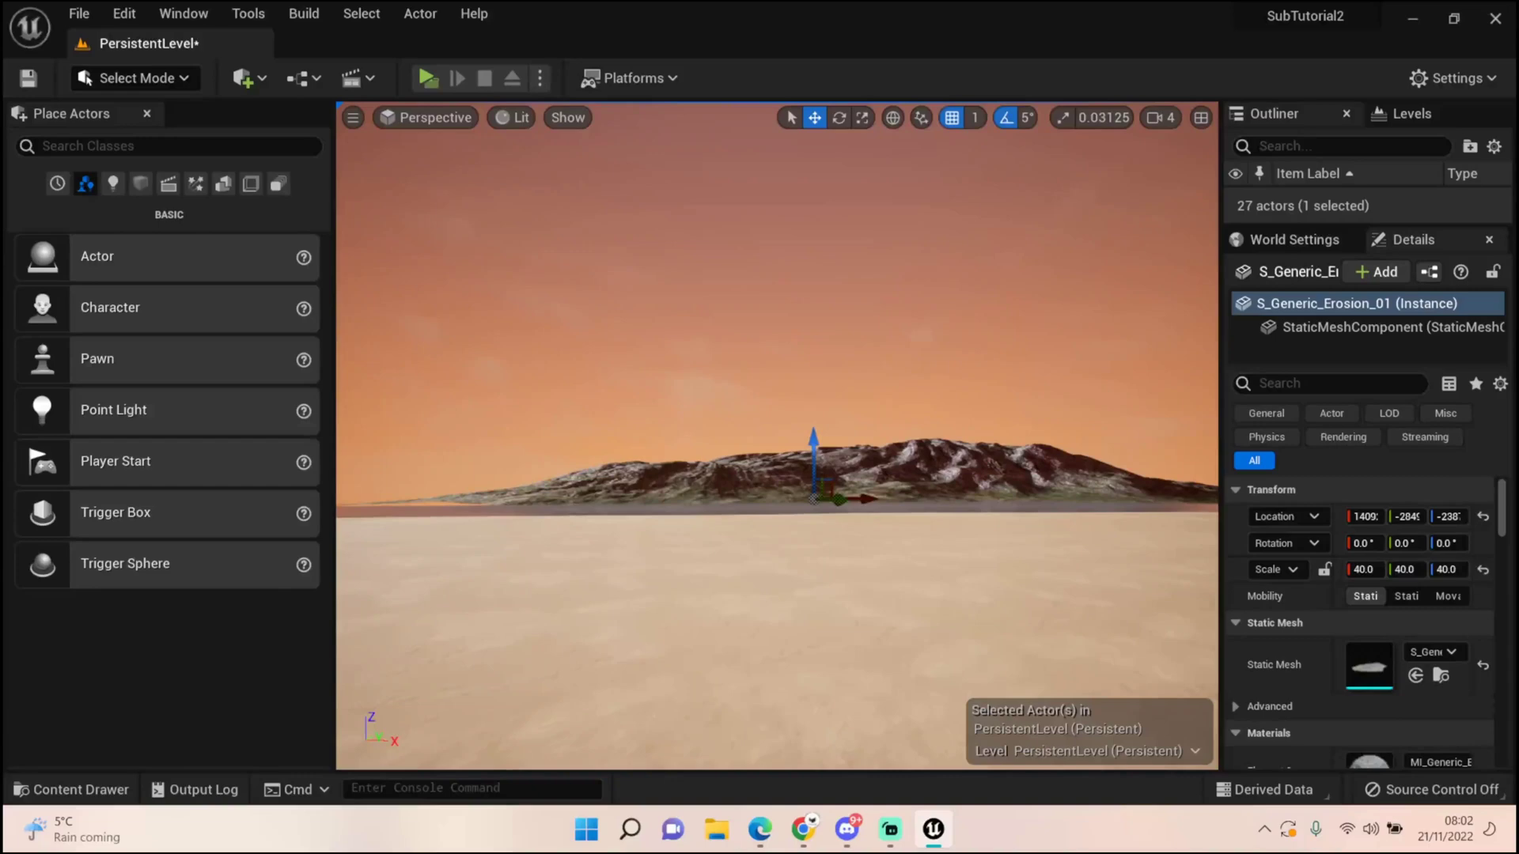
right_drag(776, 435, 780, 482)
right_drag(674, 488, 737, 475)
mouse_move(743, 527)
right_down()
mouse_move(750, 506)
mouse_move(753, 520)
right_up()
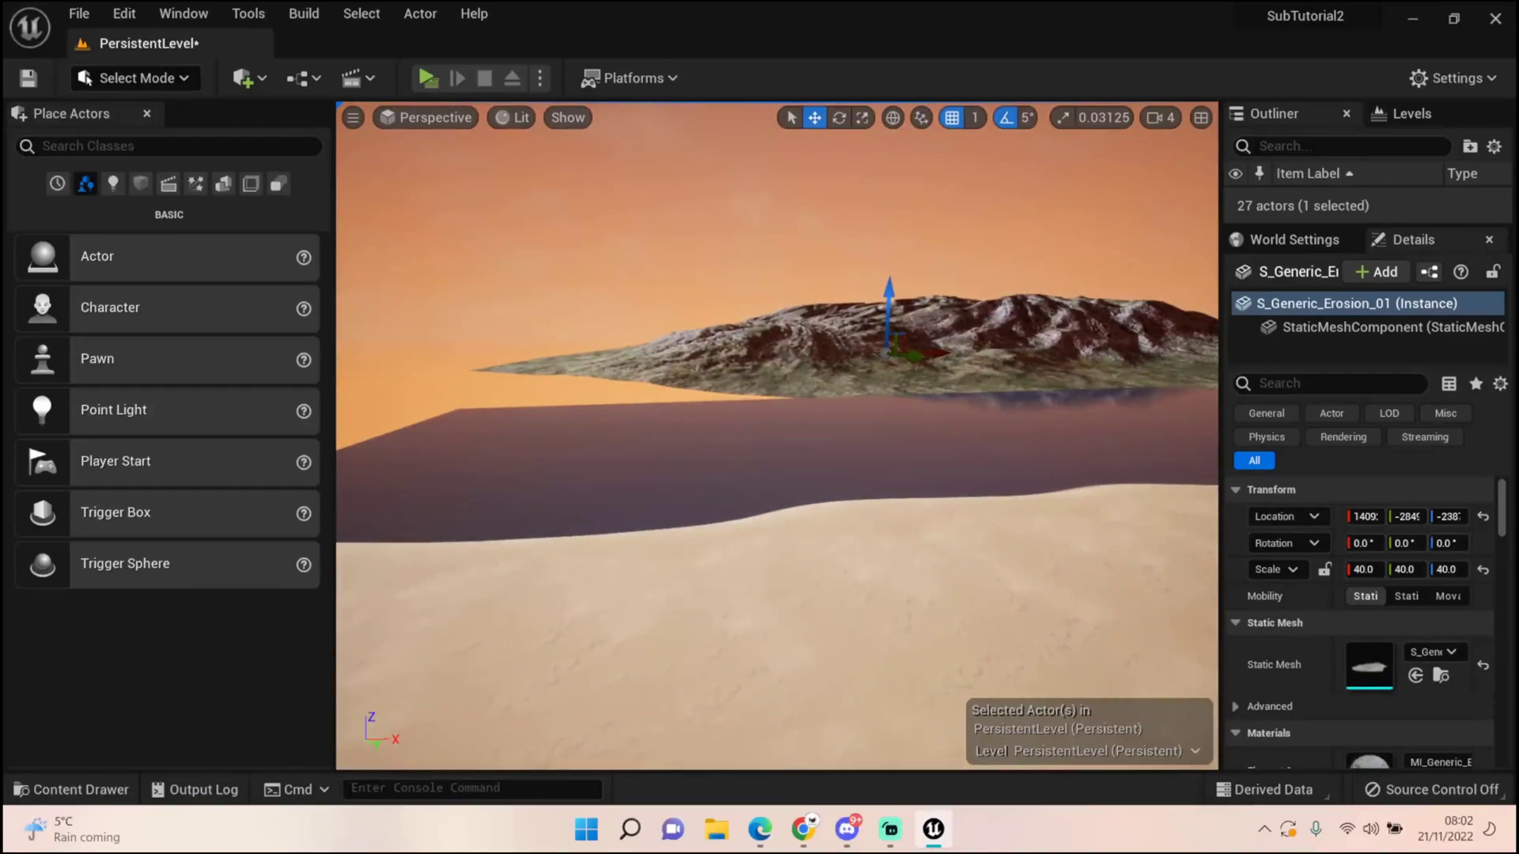
right_drag(777, 435, 924, 403)
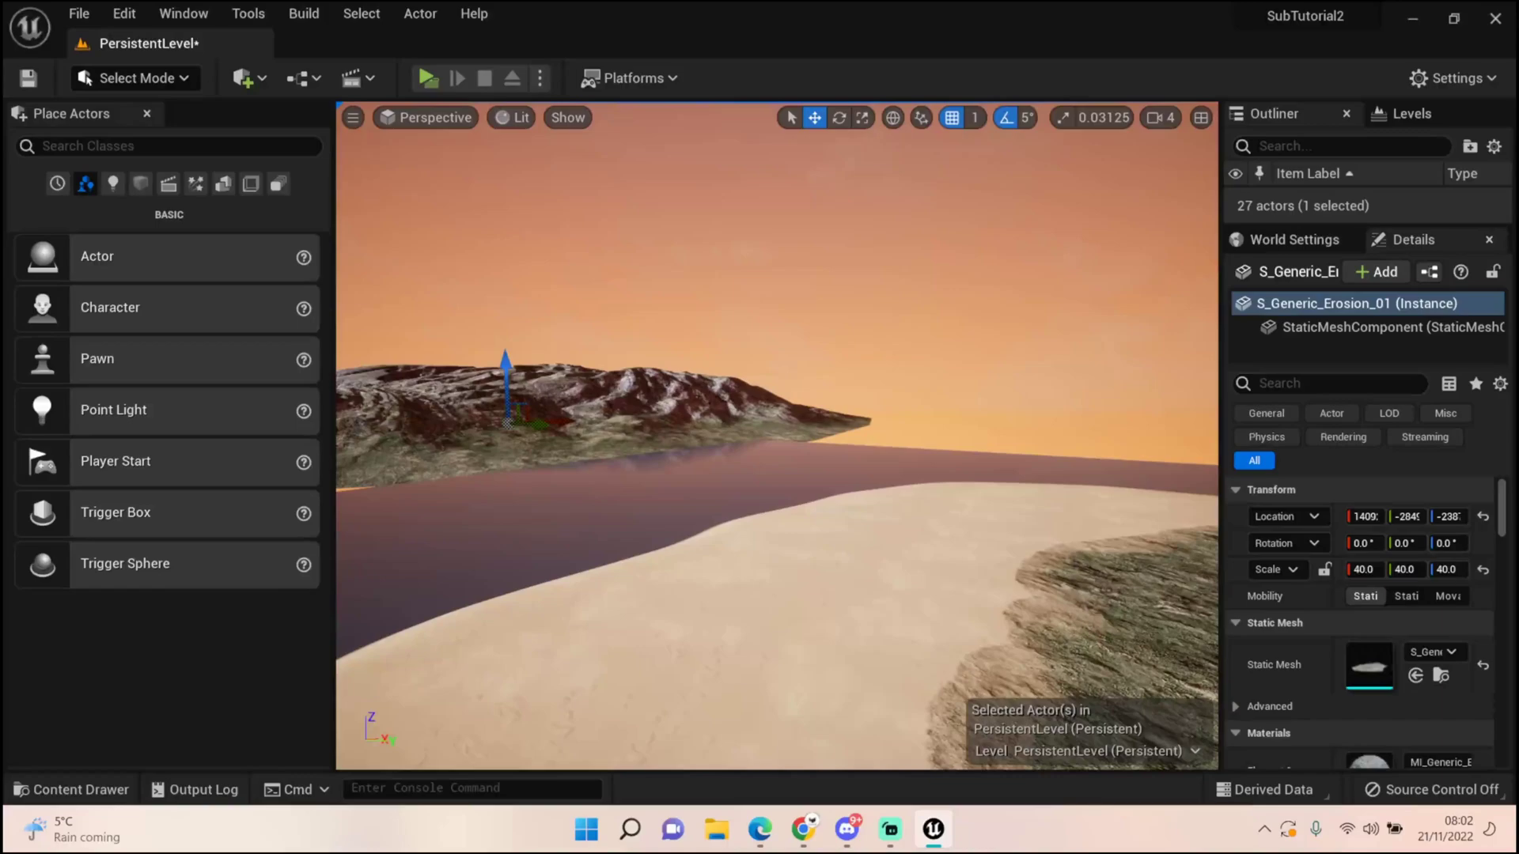
mouse_move(777, 436)
right_down()
mouse_move(1131, 447)
mouse_move(787, 426)
right_up()
right_drag(914, 435, 847, 443)
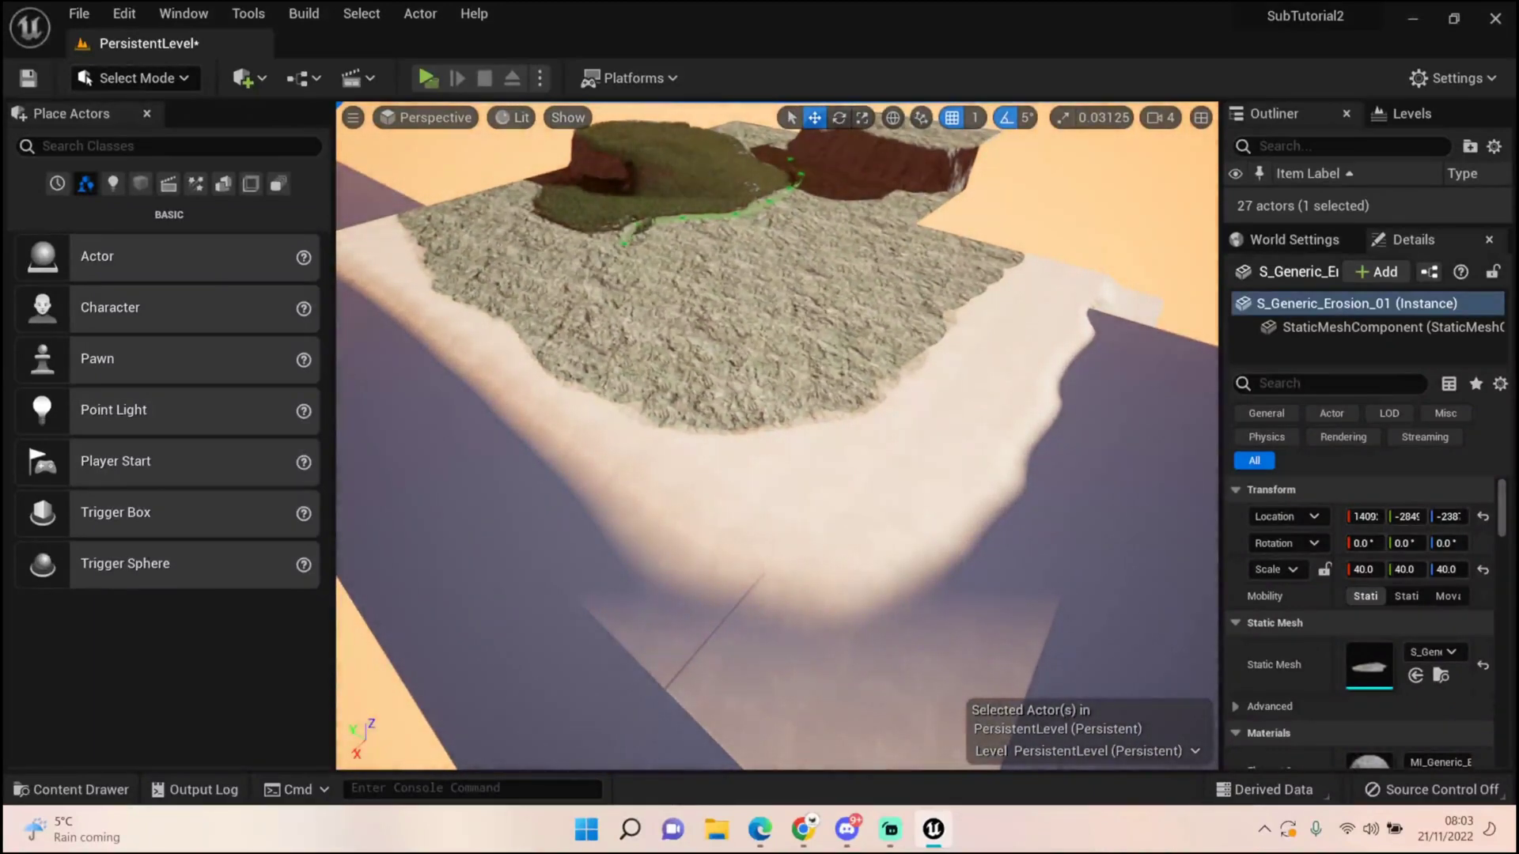
right_drag(830, 443, 797, 393)
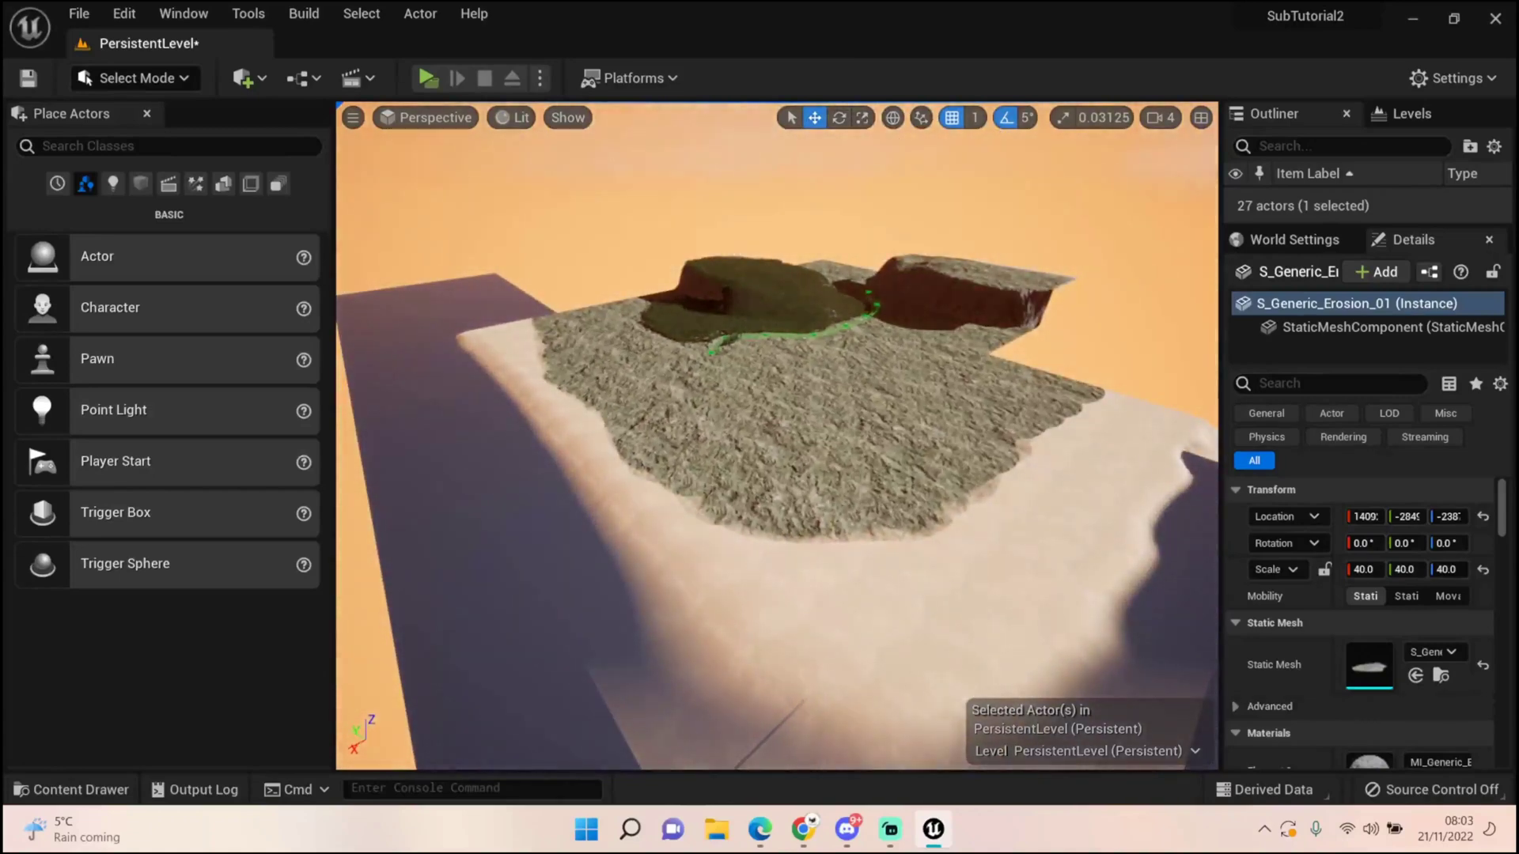